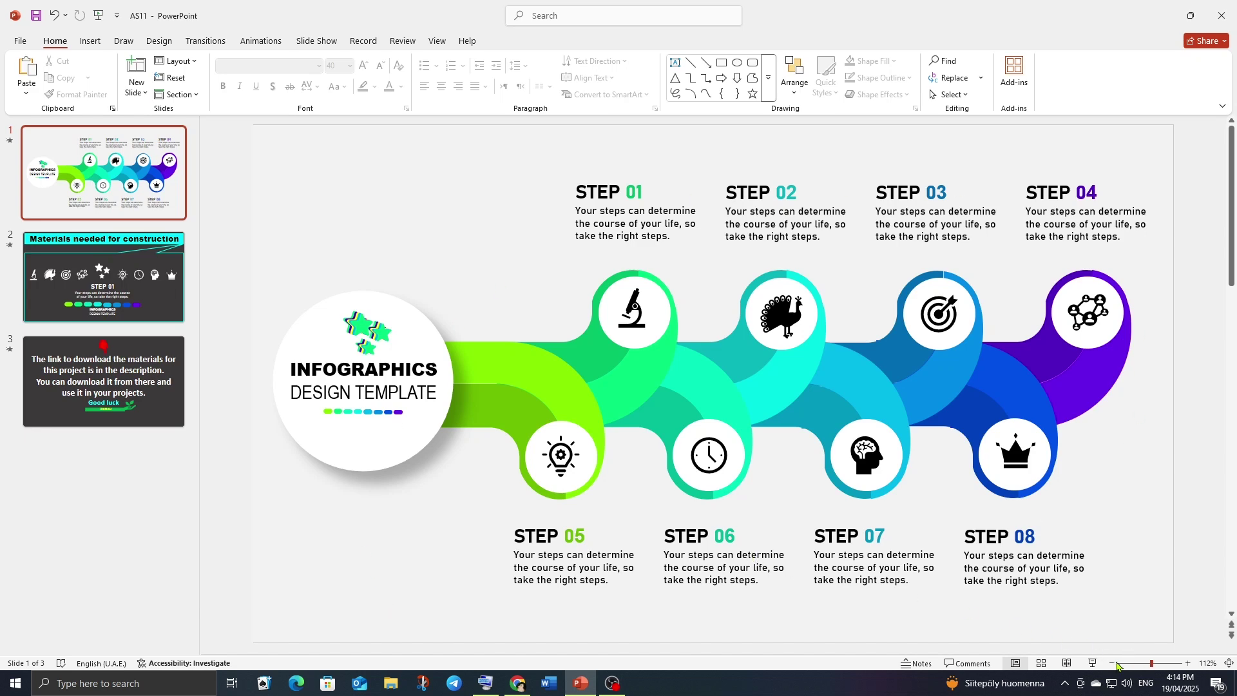
# - Play the finished infographic slide show, then review the icons, STEP text and pill shapes on slide 2
pyautogui.click(1093, 664)
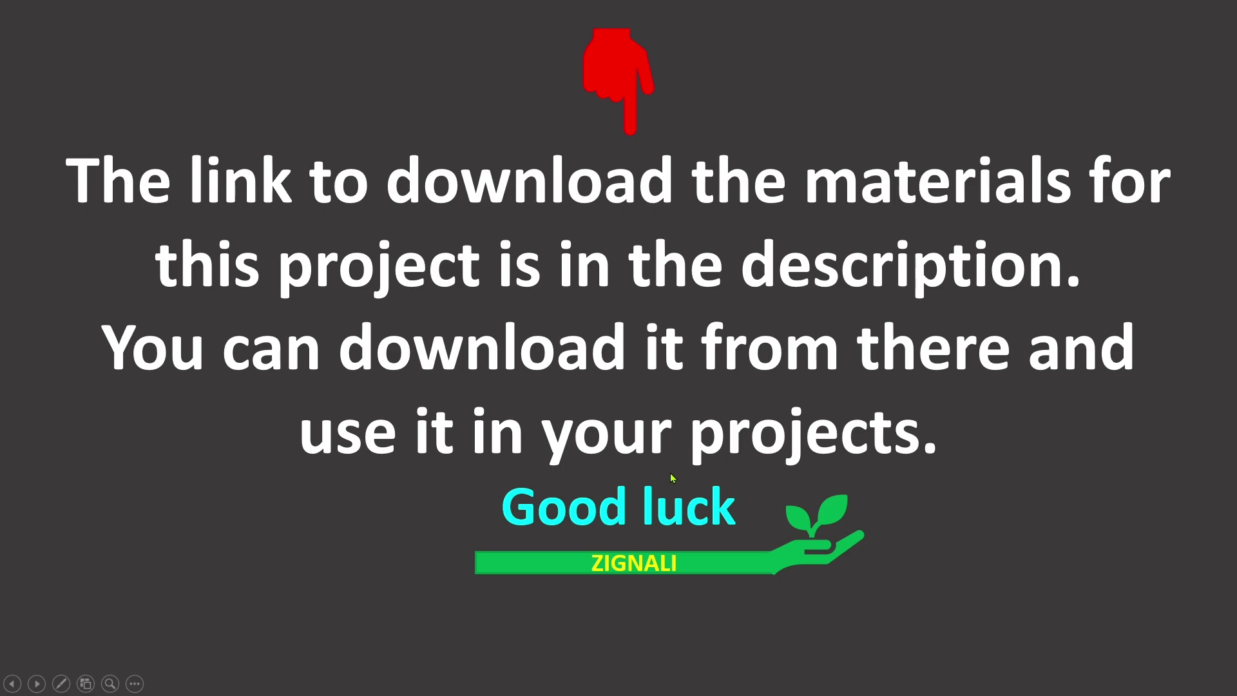
pyautogui.press('Escape')
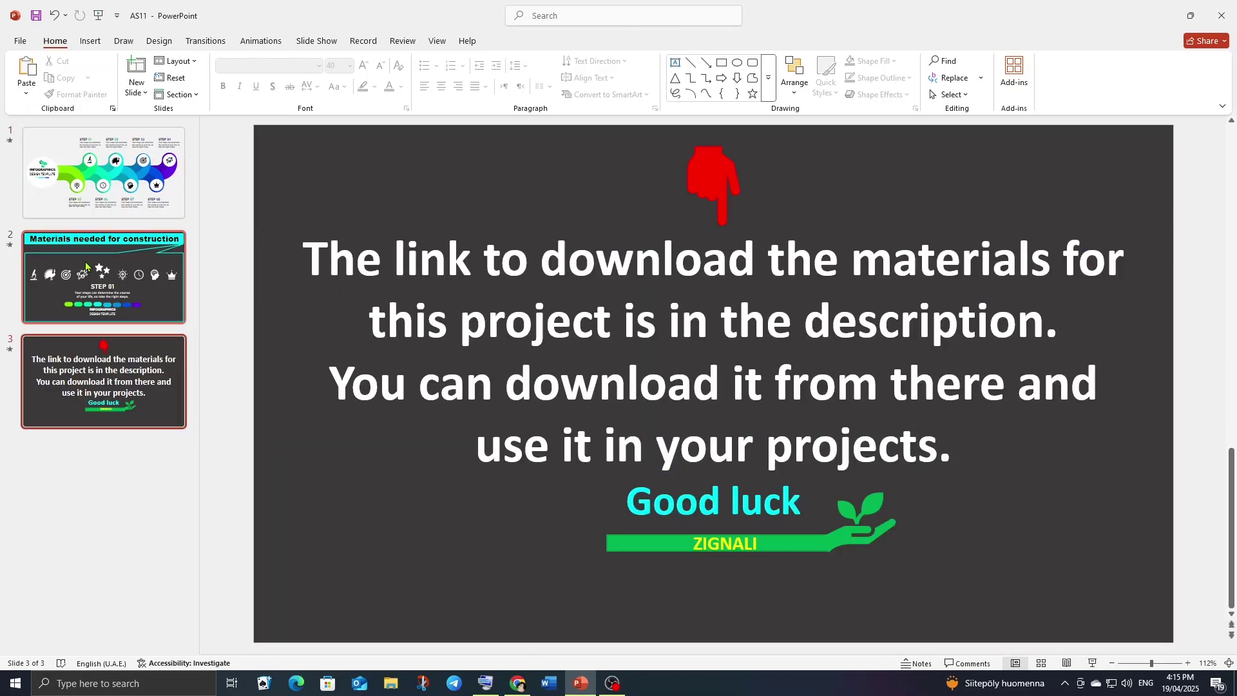
pyautogui.press('pageup')
pyautogui.click(405, 373)
pyautogui.click(490, 374)
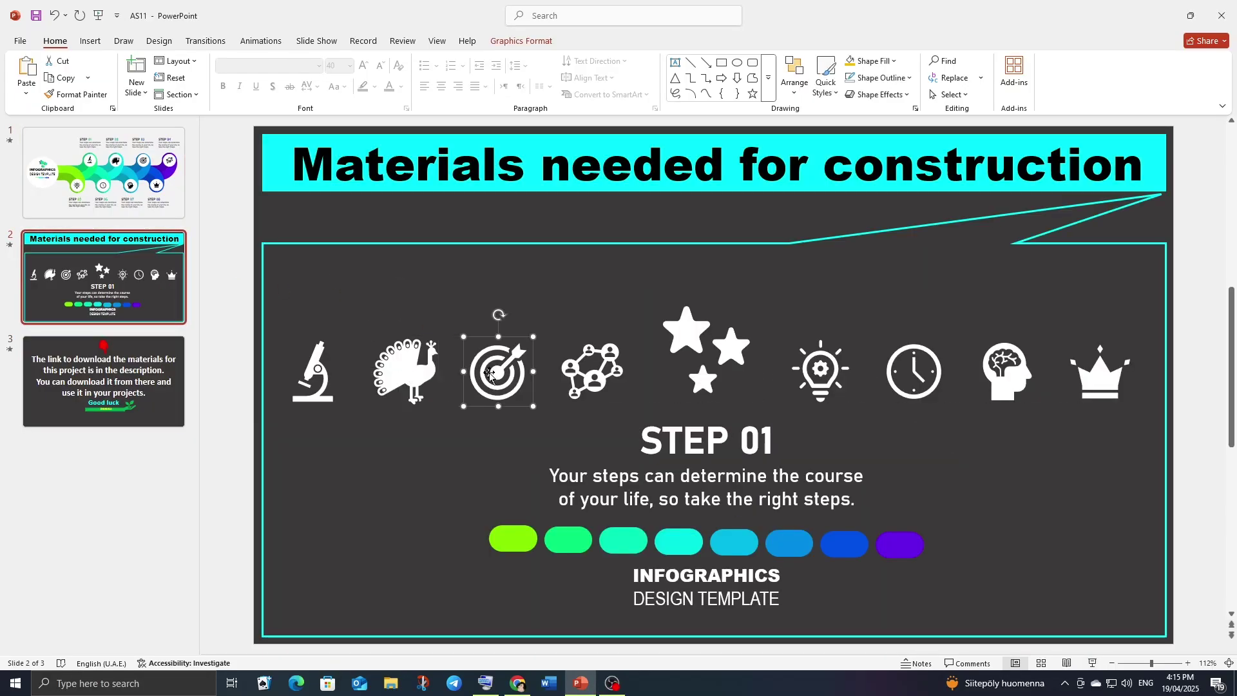
pyautogui.click(595, 376)
pyautogui.click(692, 442)
pyautogui.click(705, 545)
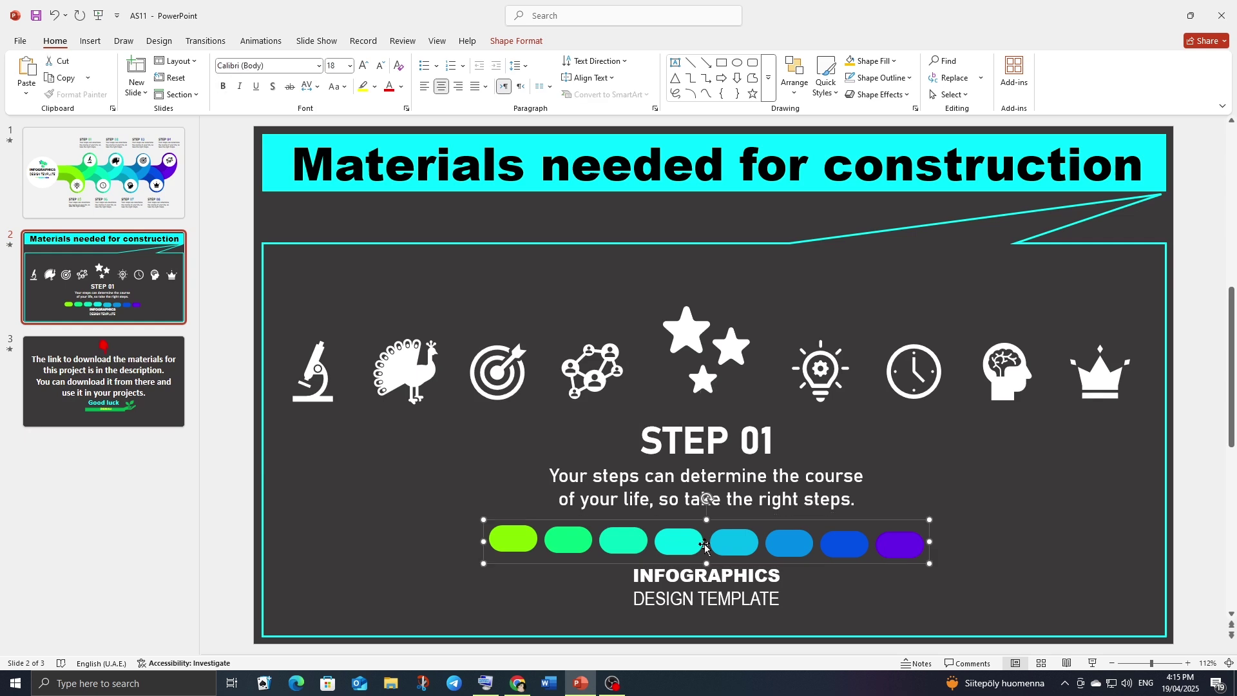
pyautogui.click(697, 577)
pyautogui.click(700, 334)
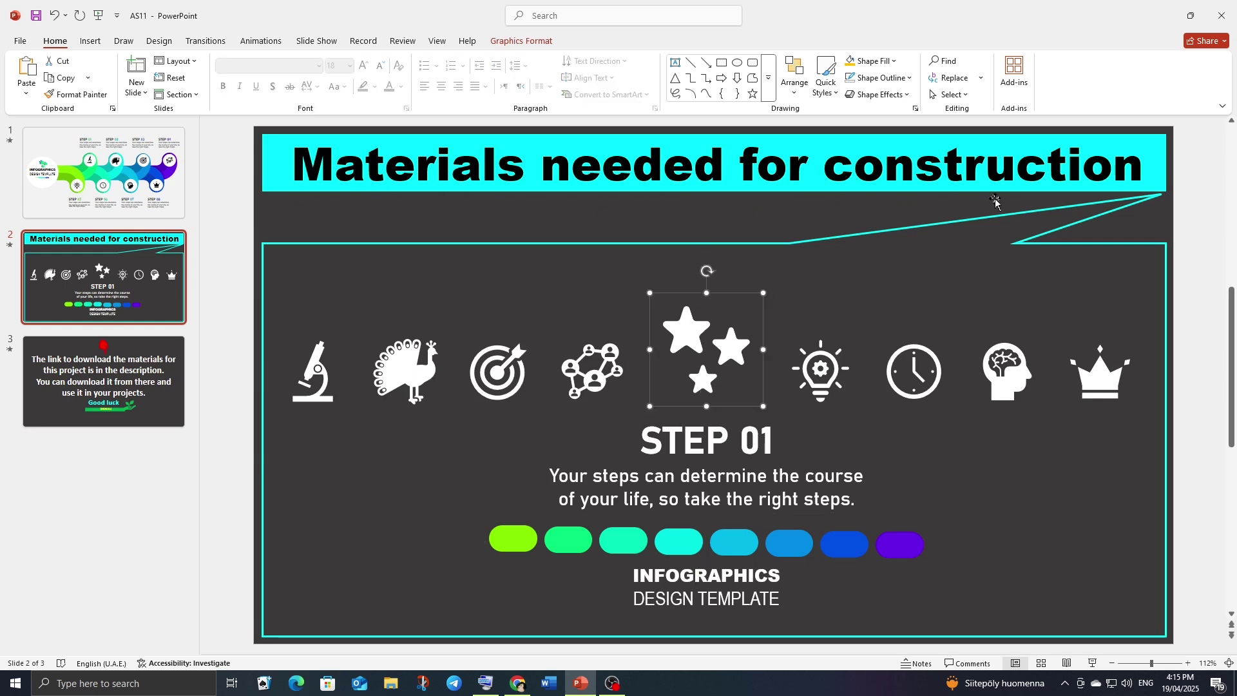
pyautogui.click(125, 201)
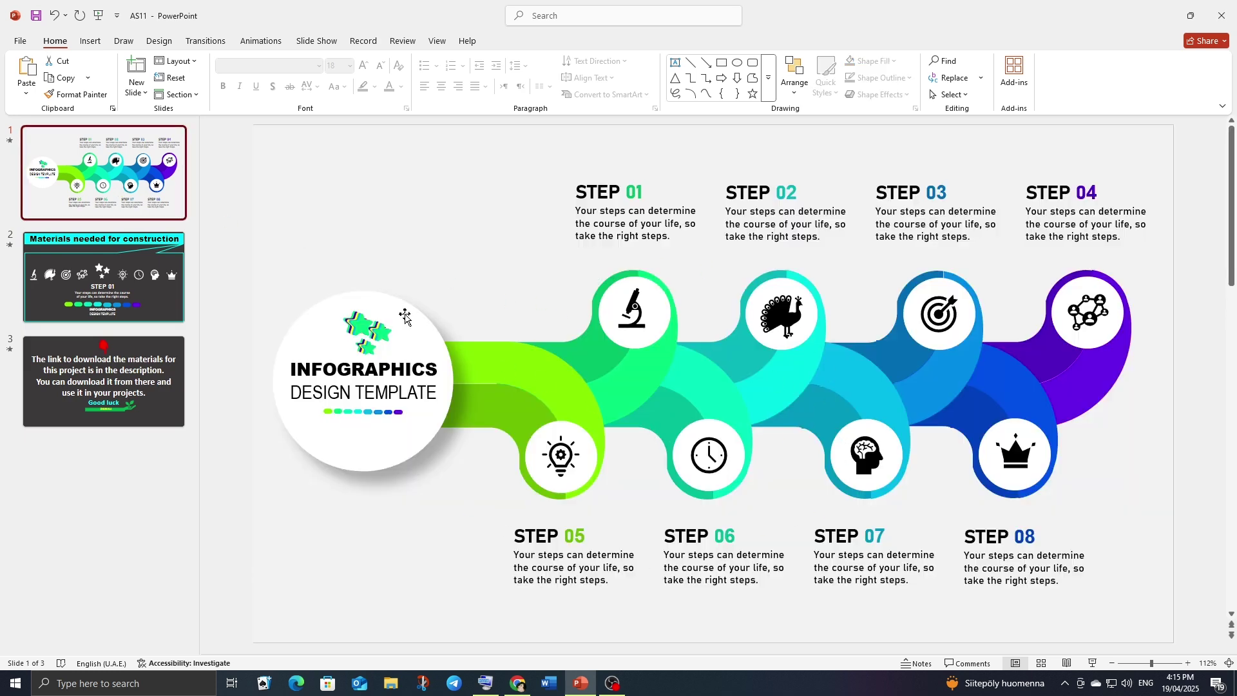
# - Create a new blank presentation and give its slide the Blank layout
pyautogui.click(21, 41)
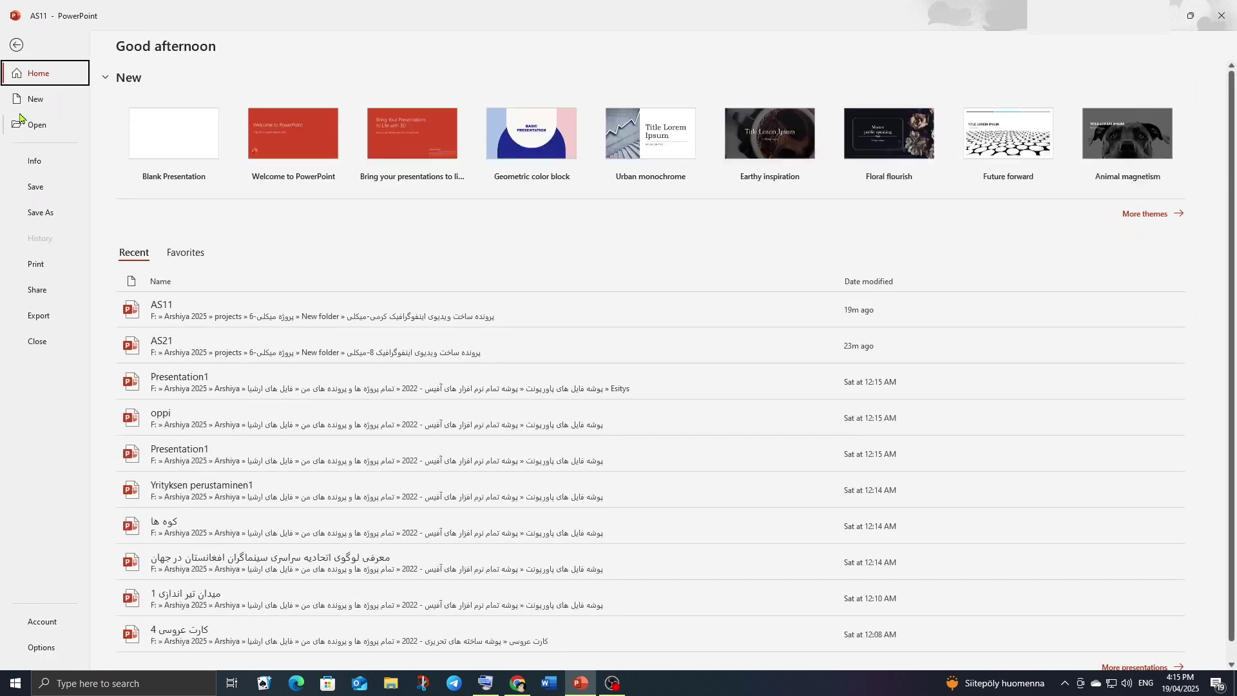
pyautogui.click(29, 100)
pyautogui.click(167, 117)
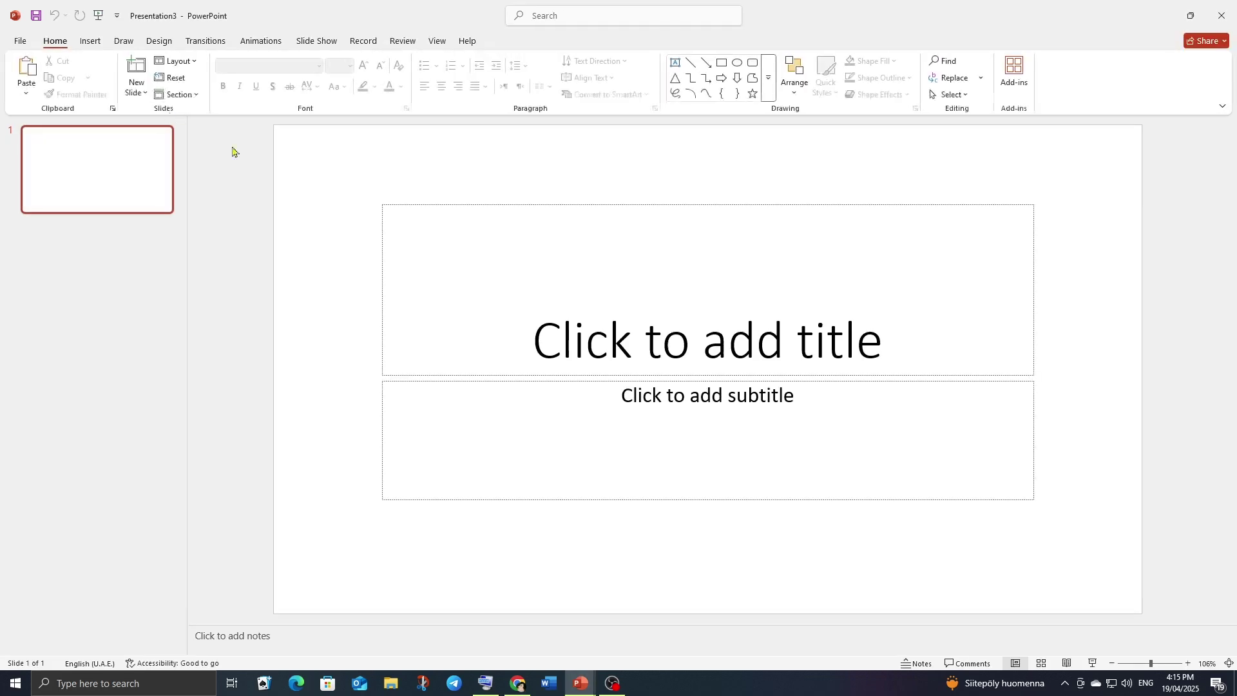
pyautogui.rightClick(312, 165)
pyautogui.moveTo(383, 236)
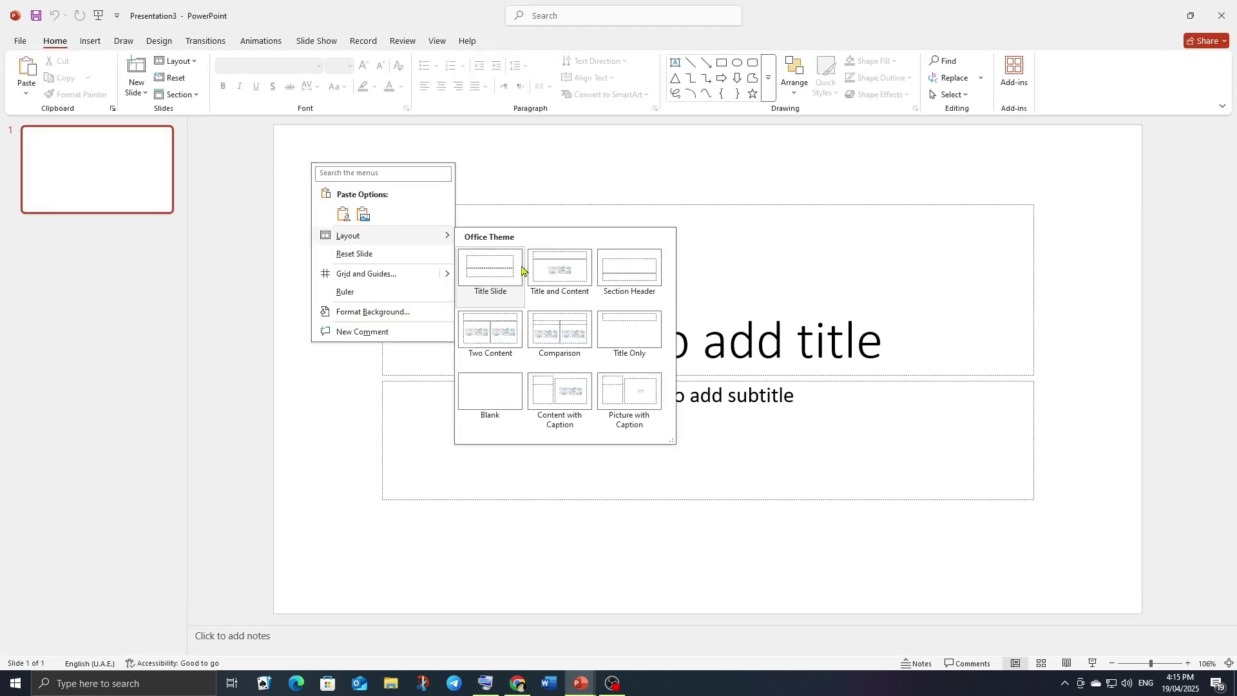
pyautogui.click(498, 390)
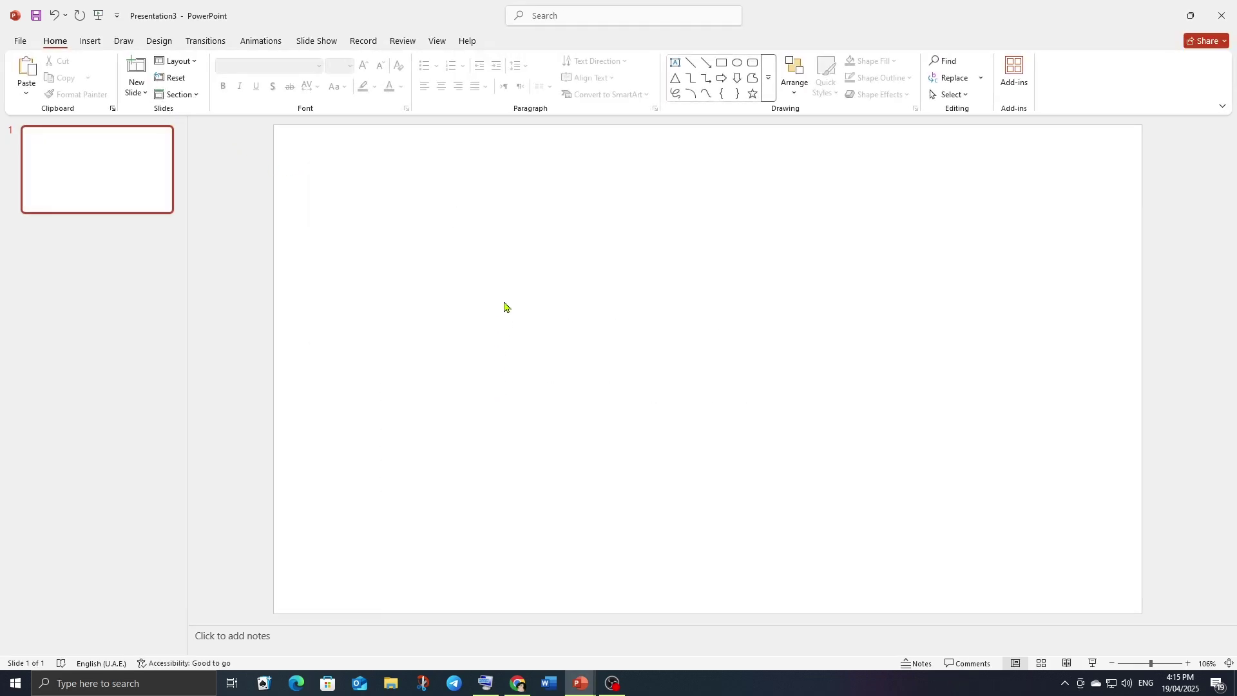
# - Draw a yellow rounded rectangle and a green duplicate offset down and left
pyautogui.click(769, 91)
pyautogui.click(753, 81)
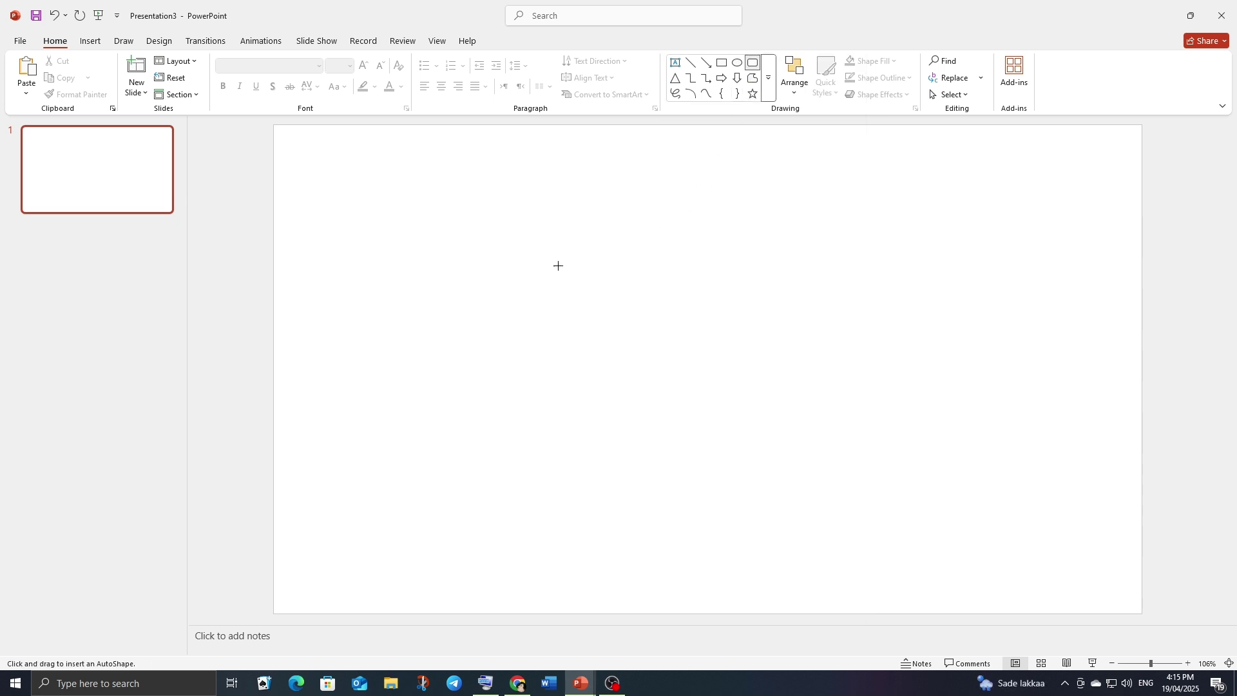
pyautogui.moveTo(556, 267); pyautogui.dragTo(817, 445)
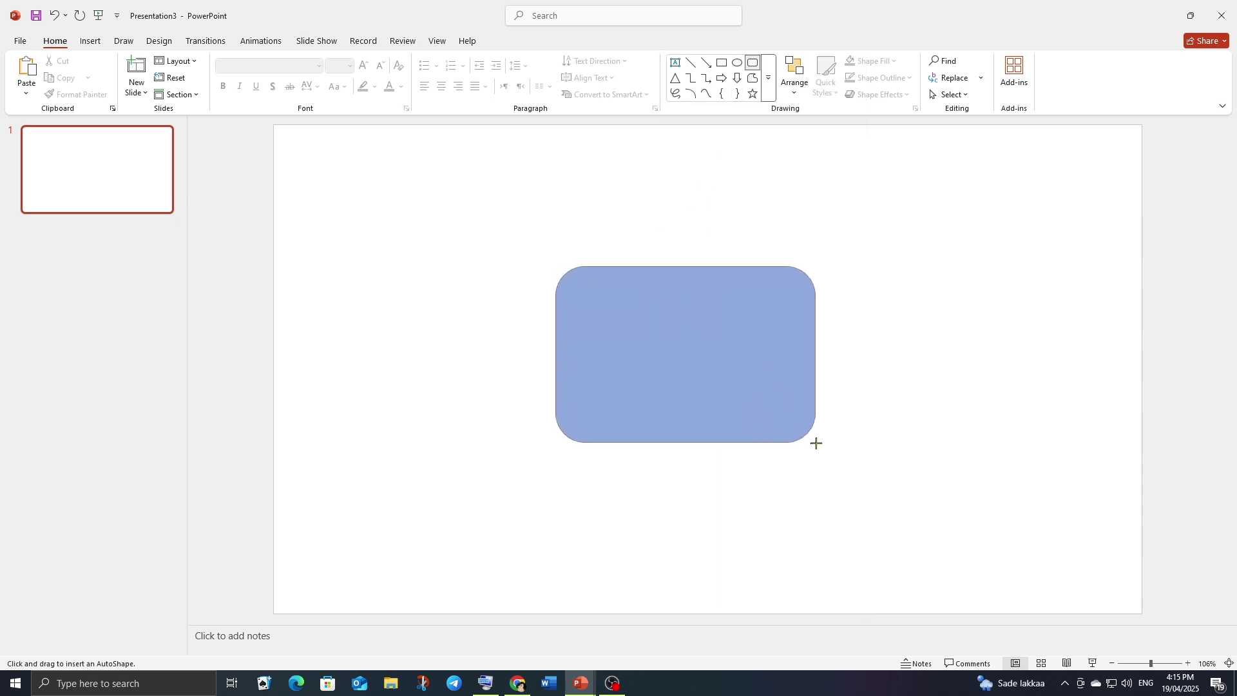
pyautogui.moveTo(696, 339); pyautogui.dragTo(600, 321)
pyautogui.hotkey('ctrl', 'd')
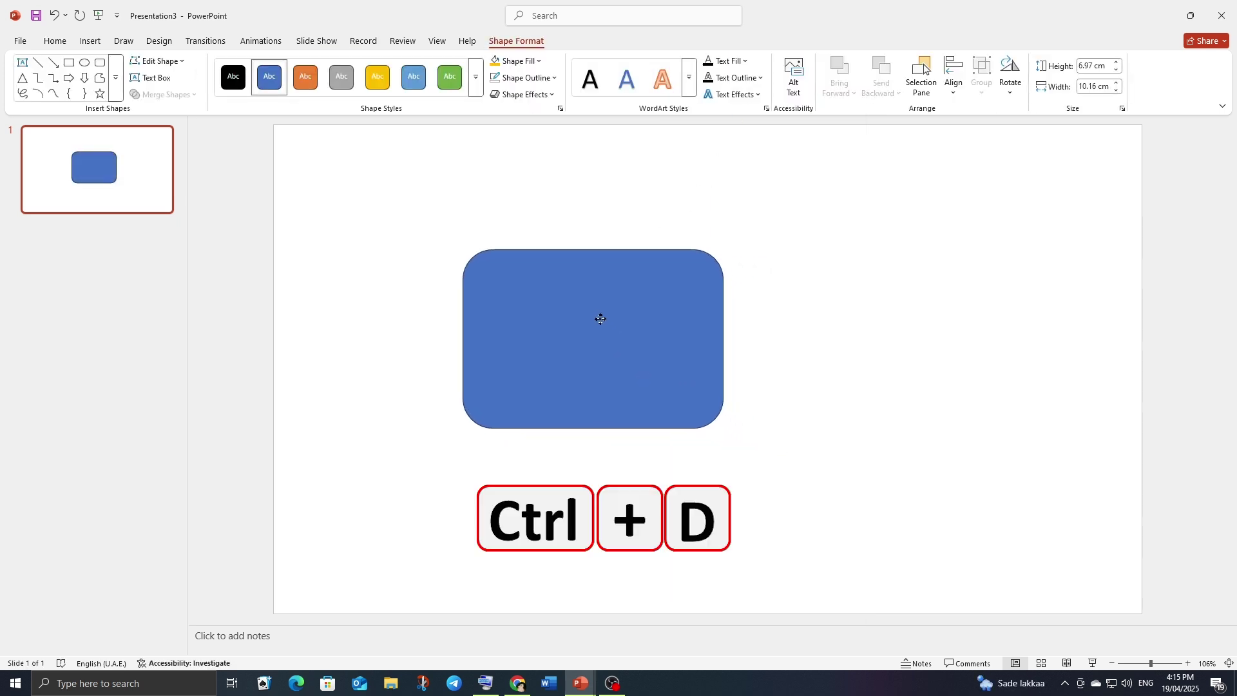
pyautogui.click(366, 74)
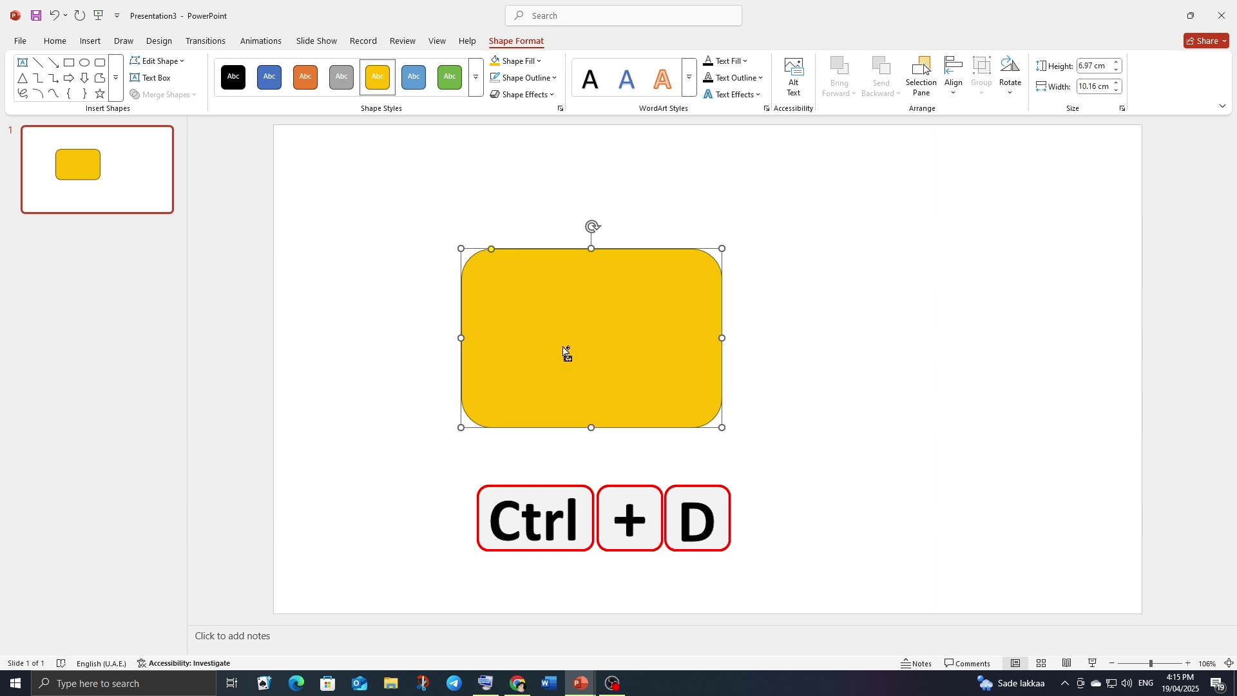
pyautogui.hotkey('ctrl', 'd')
pyautogui.click(450, 76)
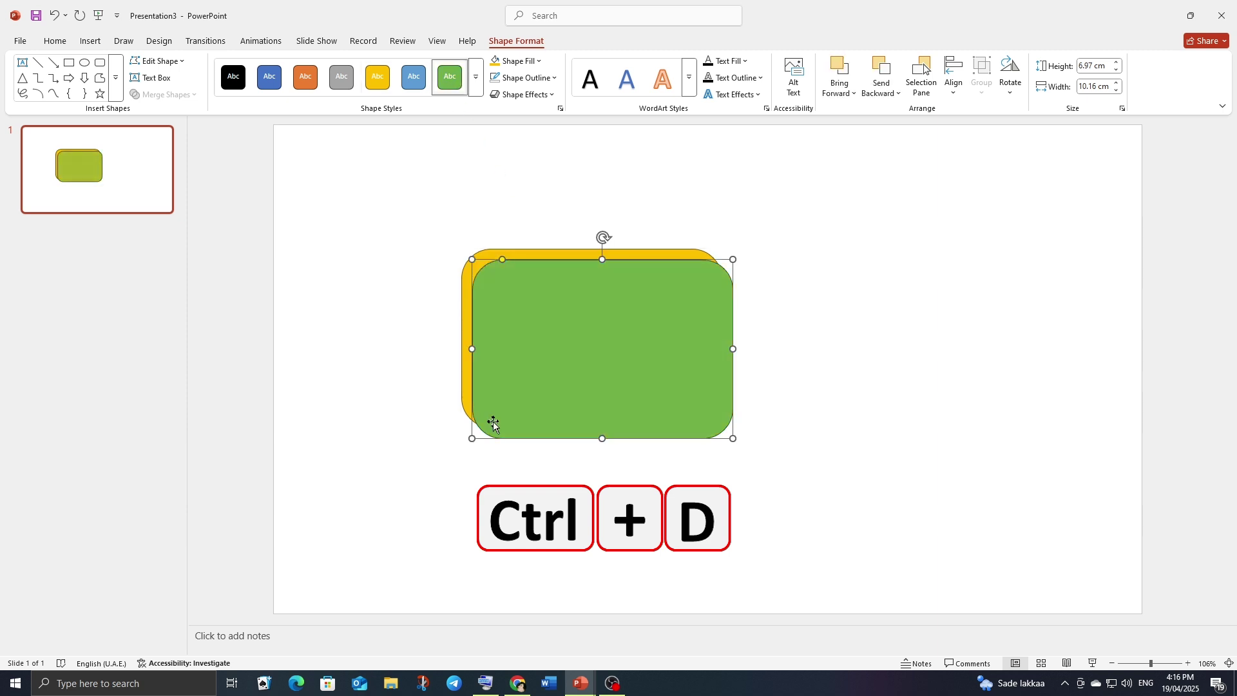
pyautogui.moveTo(602, 356); pyautogui.dragTo(569, 376)
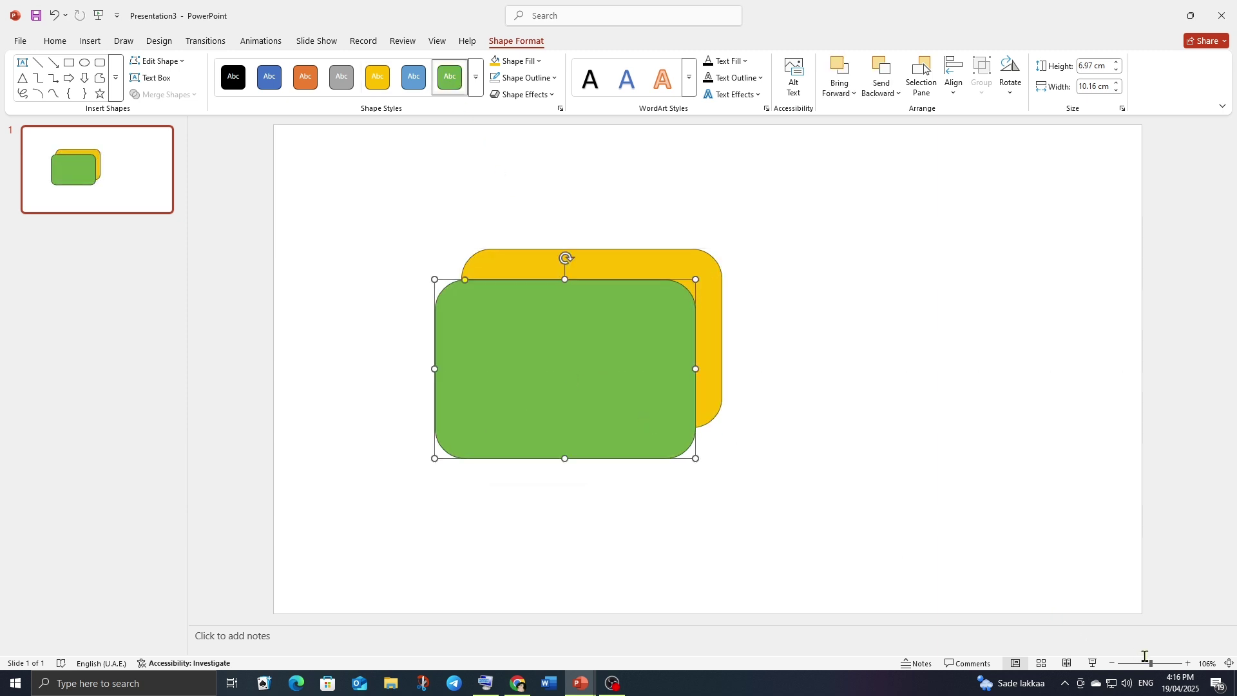
# - Reposition both rectangles, make the yellow one's corners much rounder, and fine-tune the green one
pyautogui.moveTo(1151, 664); pyautogui.dragTo(1161, 665)
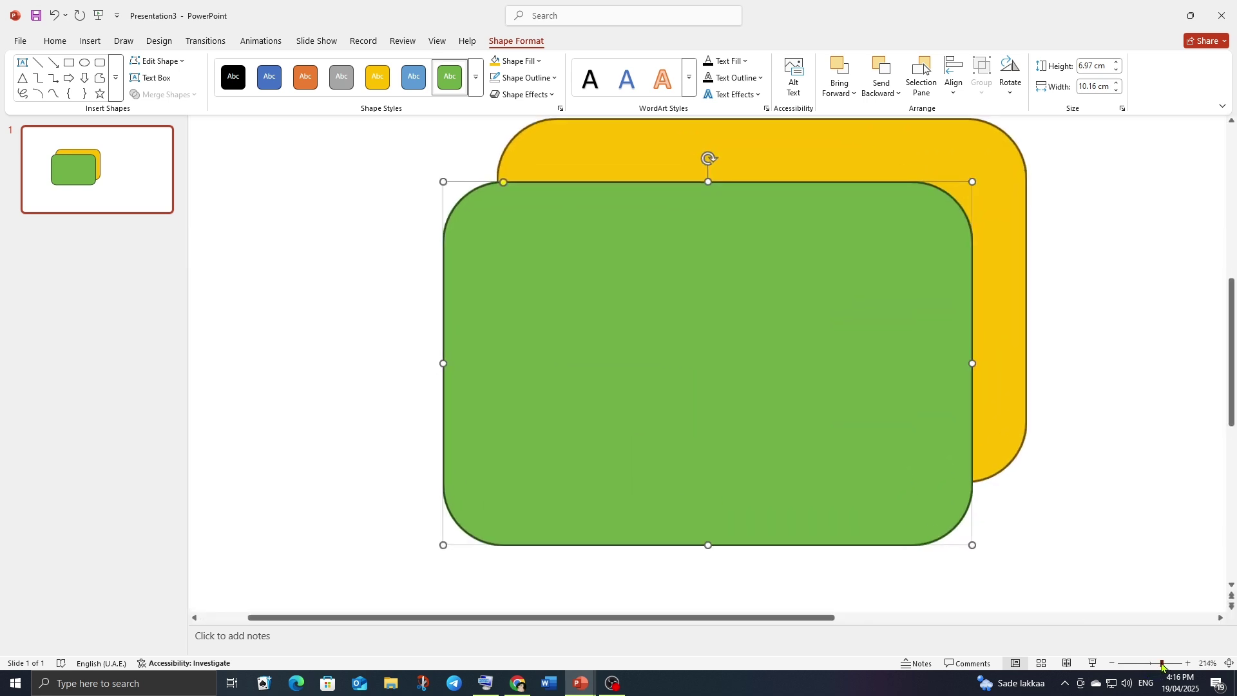
pyautogui.click(872, 164)
pyautogui.moveTo(872, 163); pyautogui.dragTo(795, 191)
pyautogui.moveTo(822, 310); pyautogui.dragTo(721, 349)
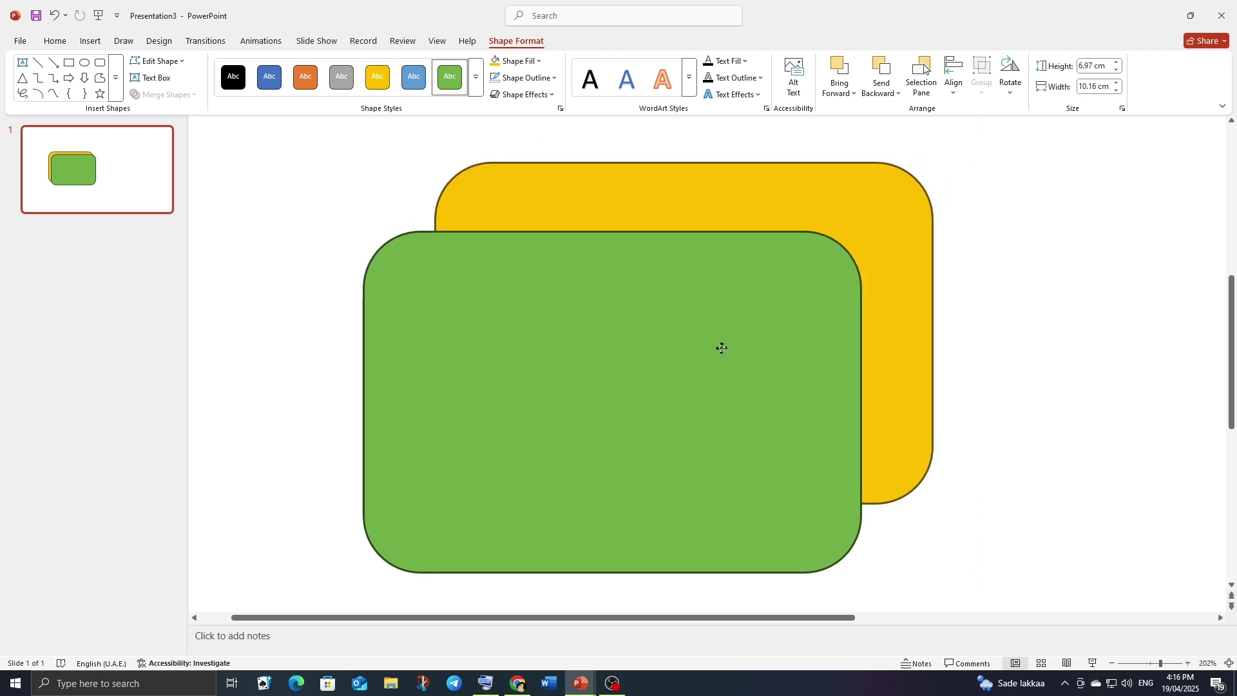
pyautogui.click(549, 201)
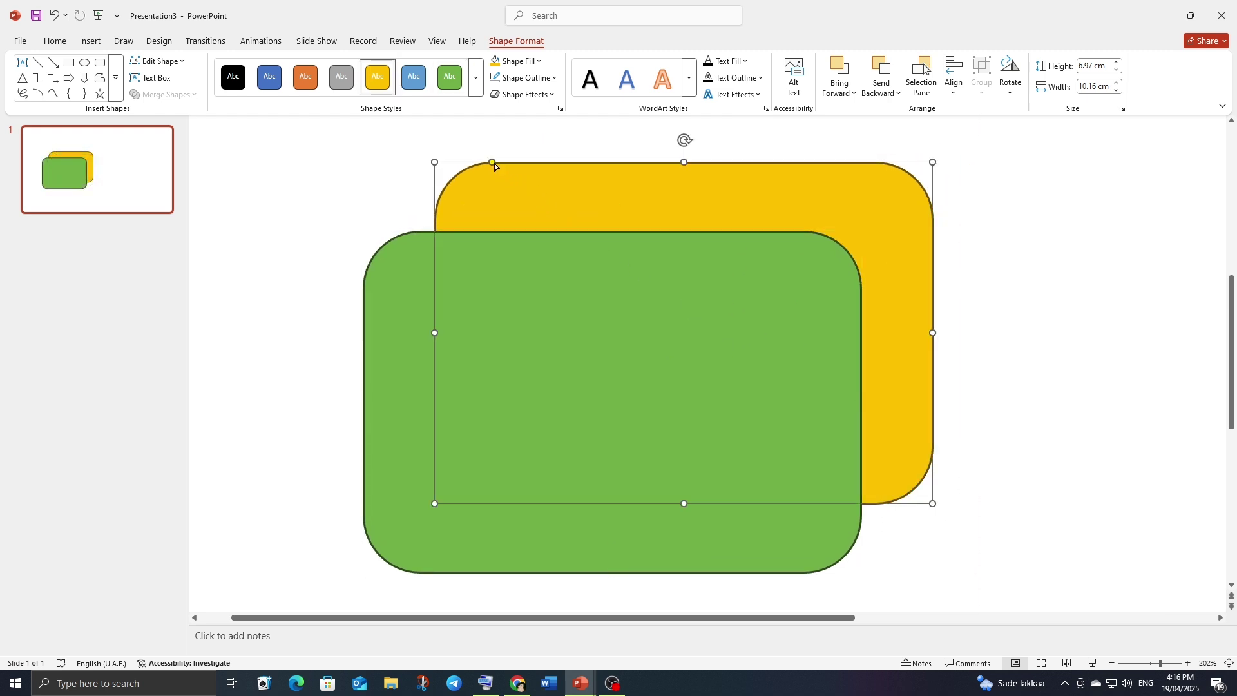
pyautogui.moveTo(494, 164); pyautogui.dragTo(563, 173)
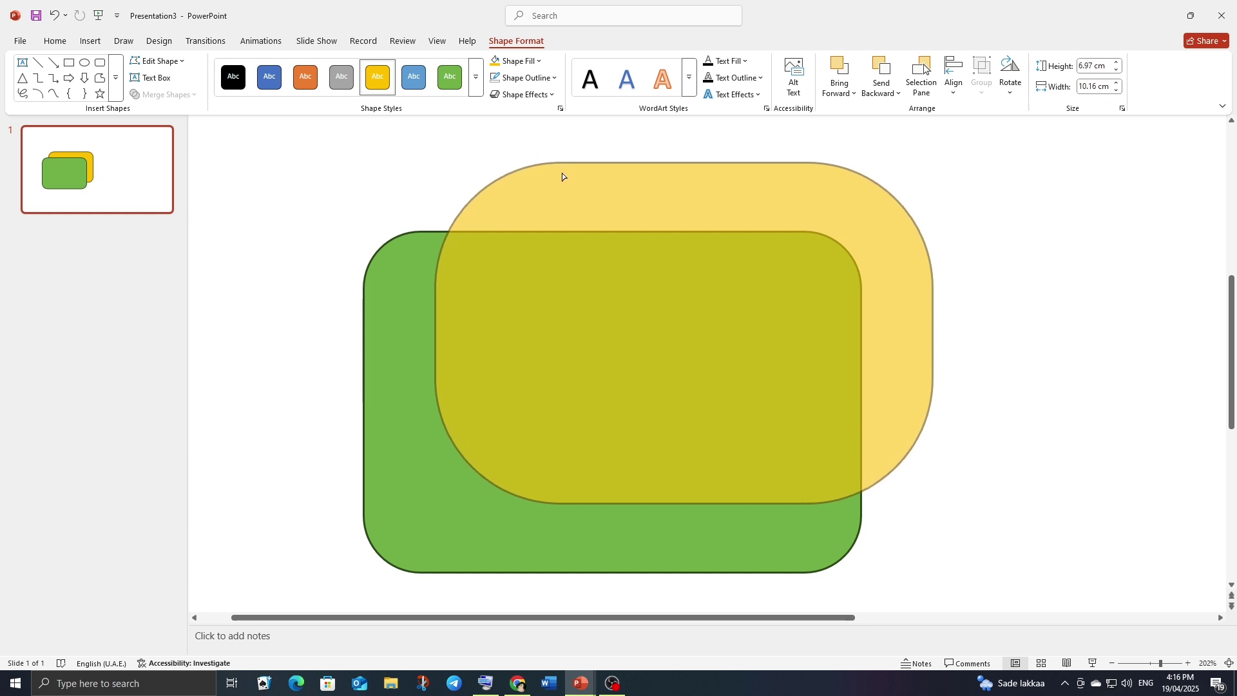
pyautogui.moveTo(564, 173); pyautogui.dragTo(562, 173)
pyautogui.moveTo(567, 364)
pyautogui.mouseDown()
pyautogui.moveTo(517, 396)
pyautogui.moveTo(547, 395)
pyautogui.mouseUp()
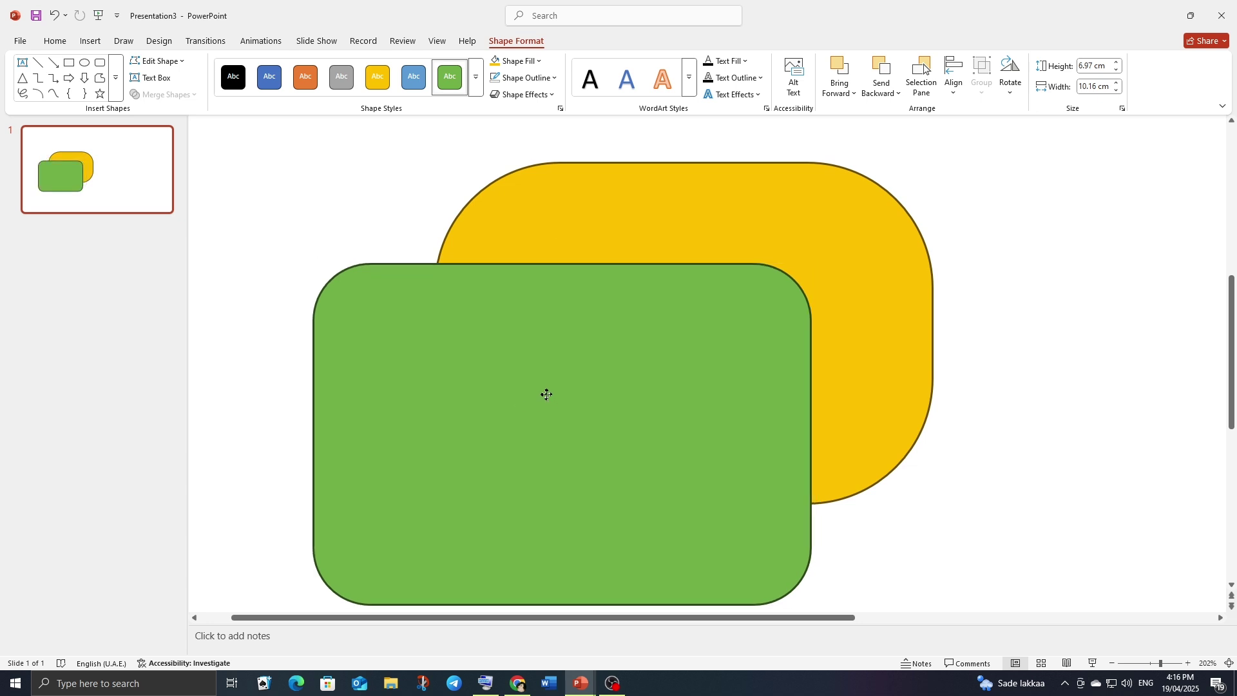
pyautogui.moveTo(370, 266); pyautogui.dragTo(360, 265)
pyautogui.moveTo(611, 337); pyautogui.dragTo(646, 334)
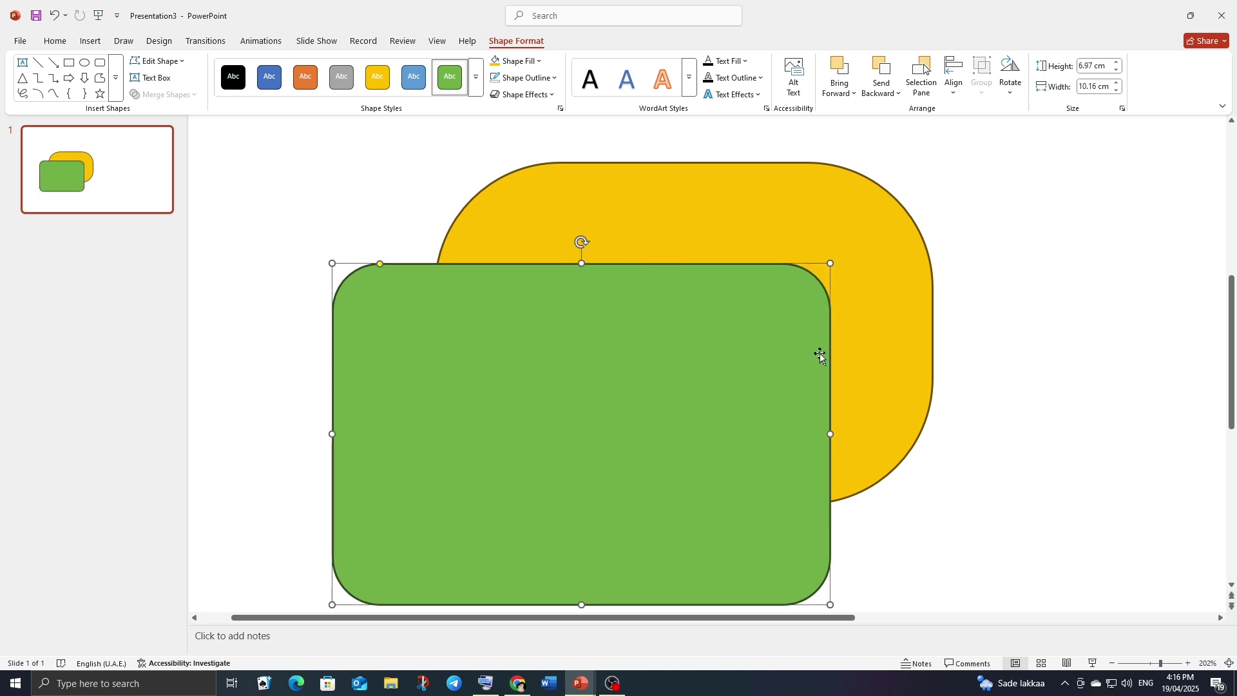
pyautogui.moveTo(763, 360); pyautogui.dragTo(760, 360)
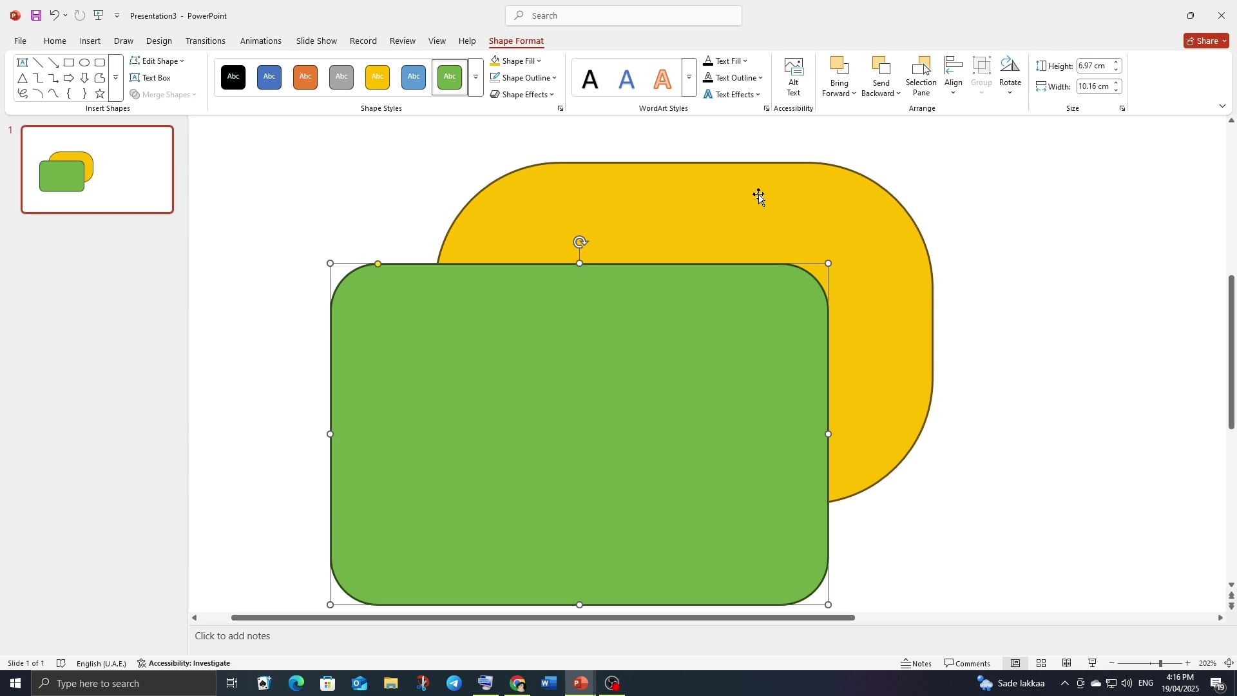
pyautogui.click(712, 134)
# - Draw a blue oval at the yellow shape's right edge
pyautogui.click(768, 78)
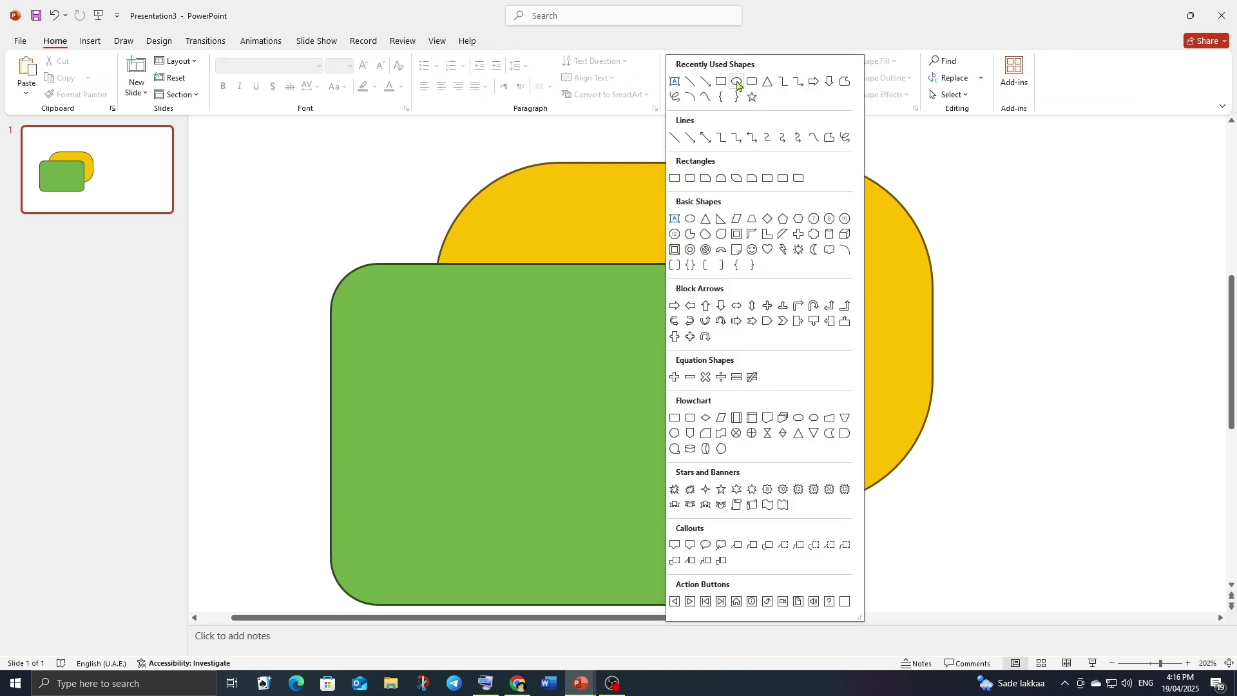
pyautogui.click(739, 83)
pyautogui.moveTo(829, 326); pyautogui.dragTo(933, 417)
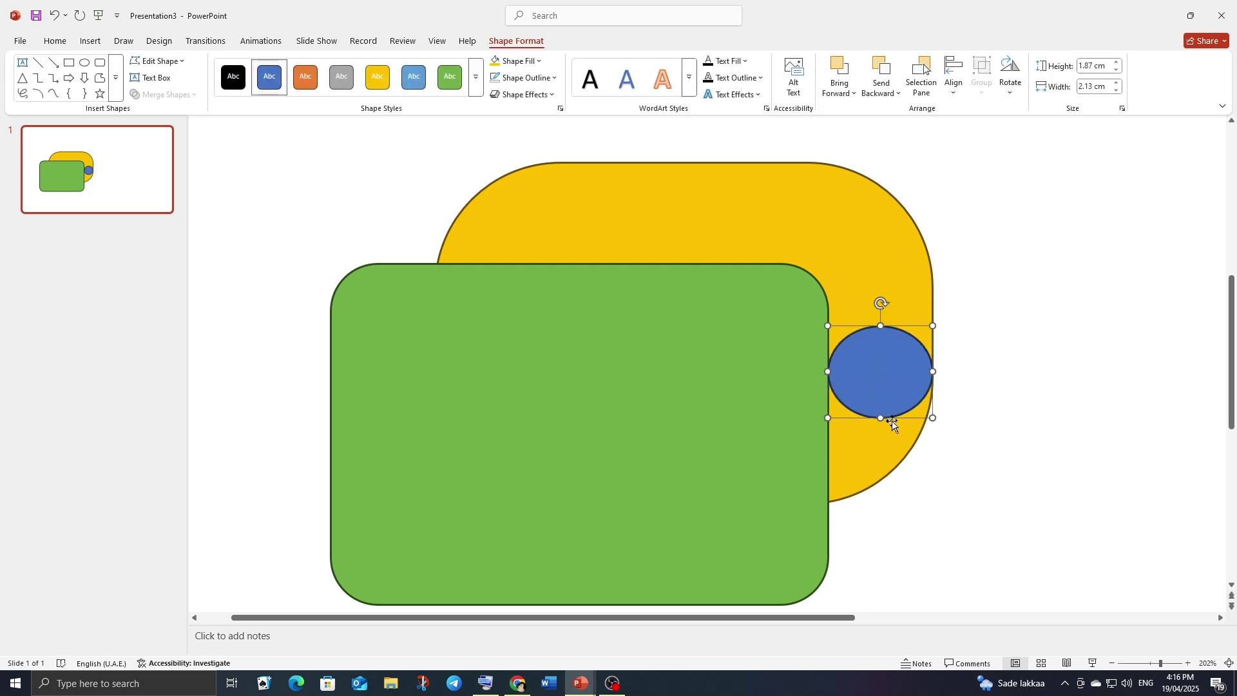
pyautogui.click(997, 331)
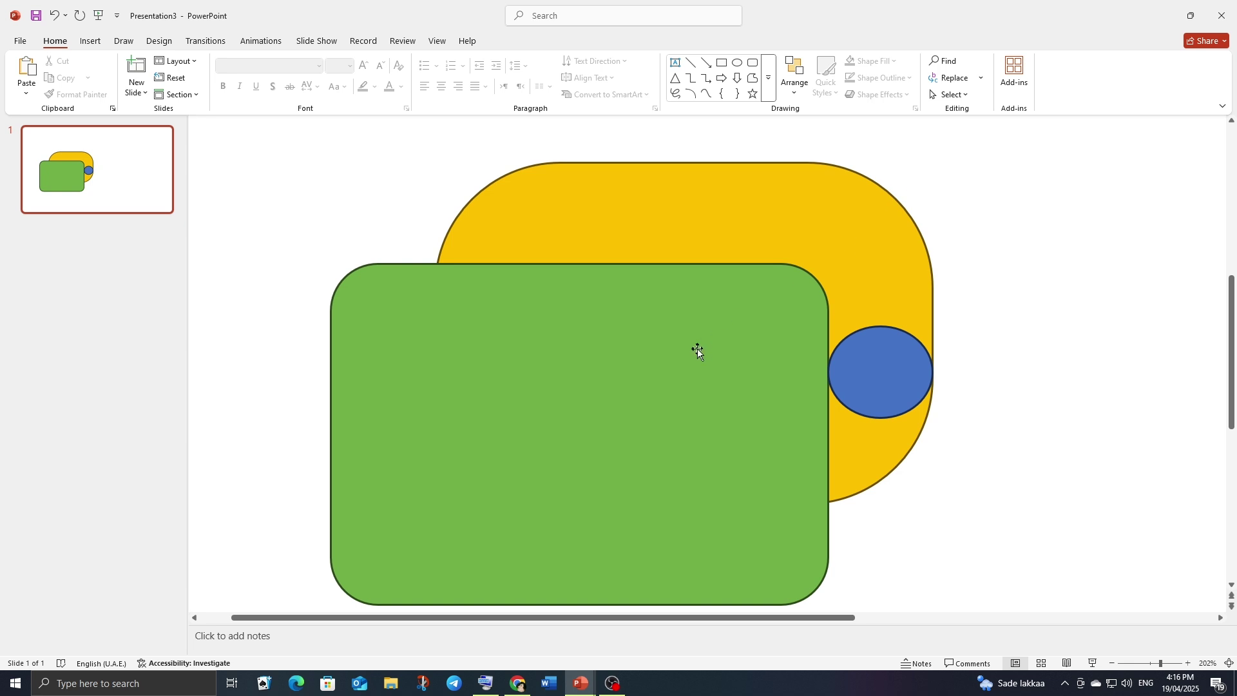
# - Place blue rectangles on the green shape's top-left and bottom-right corners, selecting them with it
pyautogui.click(769, 78)
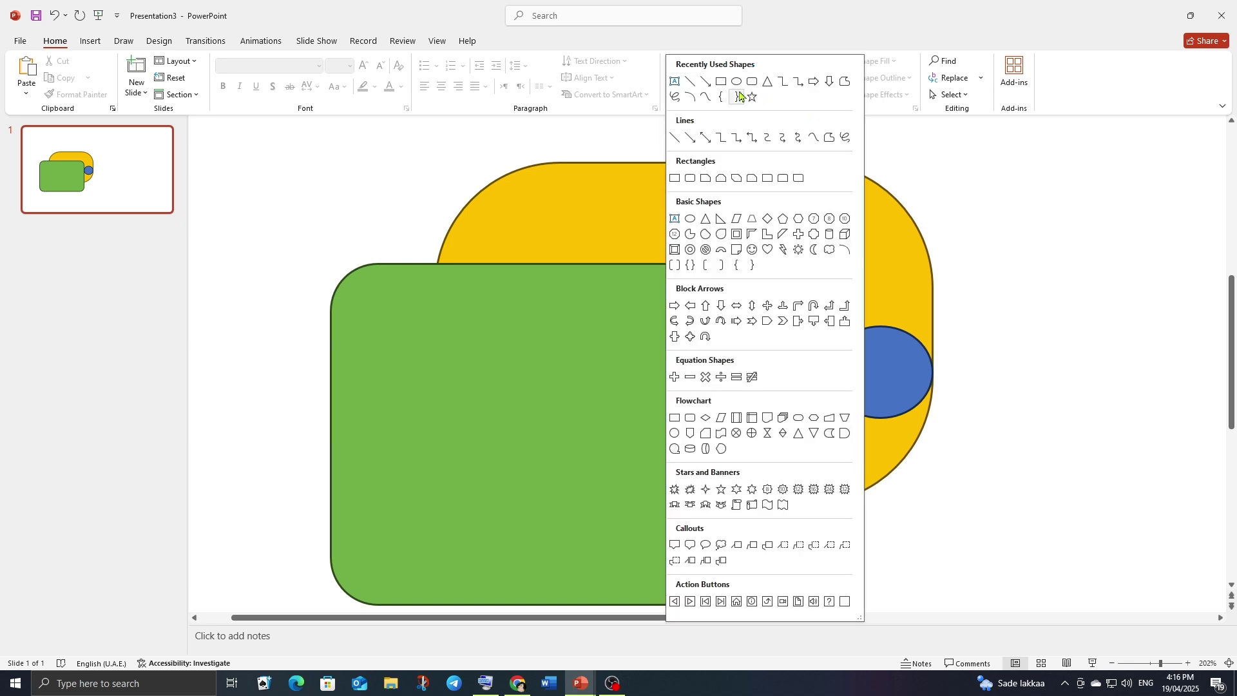
pyautogui.click(721, 82)
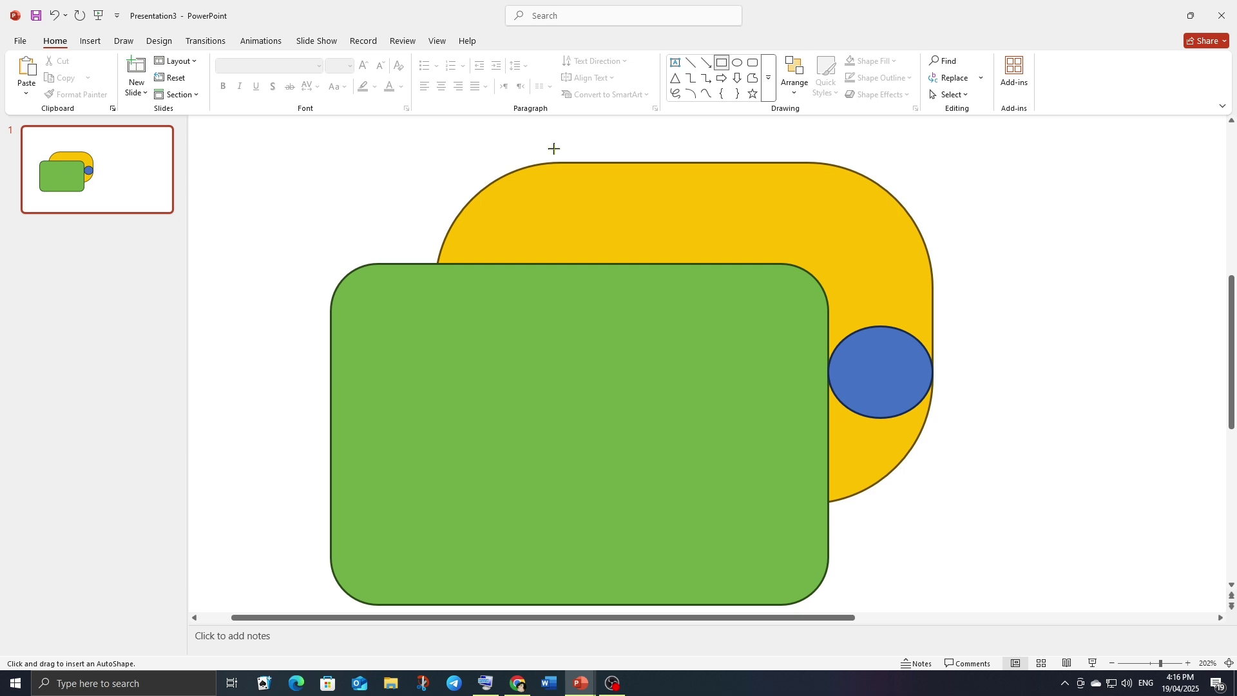
pyautogui.moveTo(554, 148); pyautogui.dragTo(330, 320)
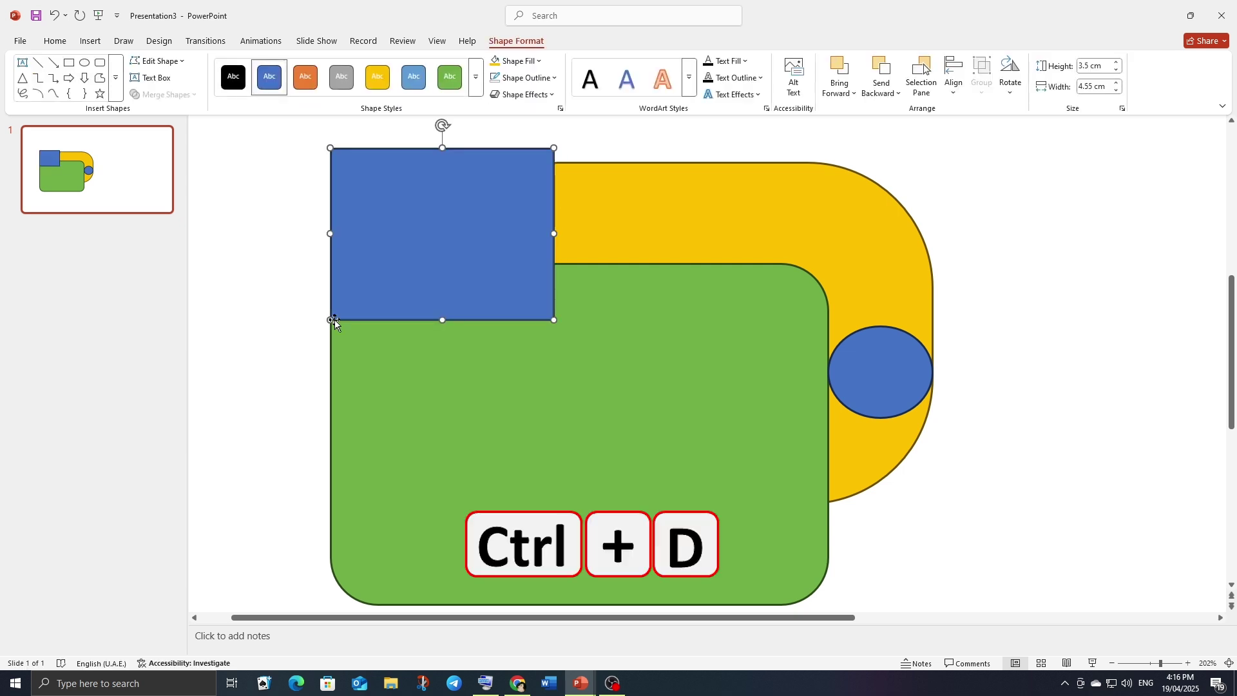
pyautogui.hotkey('ctrl', 'd')
pyautogui.moveTo(447, 245)
pyautogui.mouseDown()
pyautogui.moveTo(711, 503)
pyautogui.moveTo(856, 467)
pyautogui.moveTo(859, 442)
pyautogui.mouseUp()
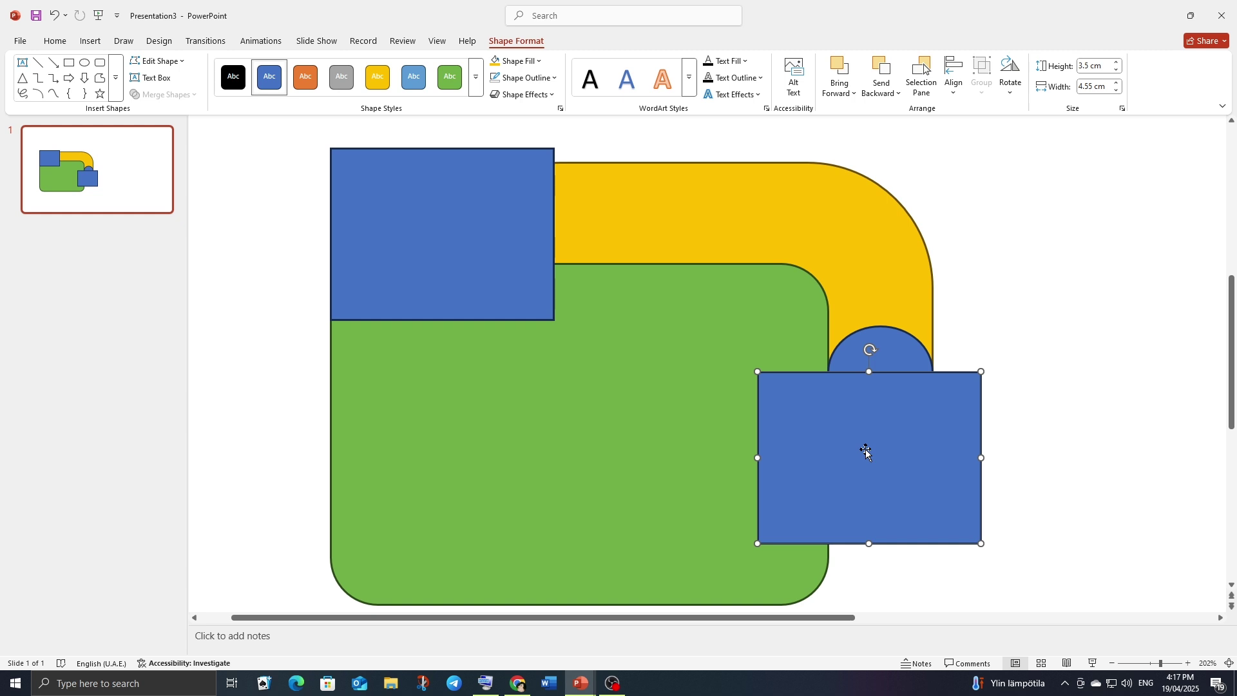
pyautogui.keyDown('shift'); pyautogui.click(670, 449); pyautogui.keyUp('shift')
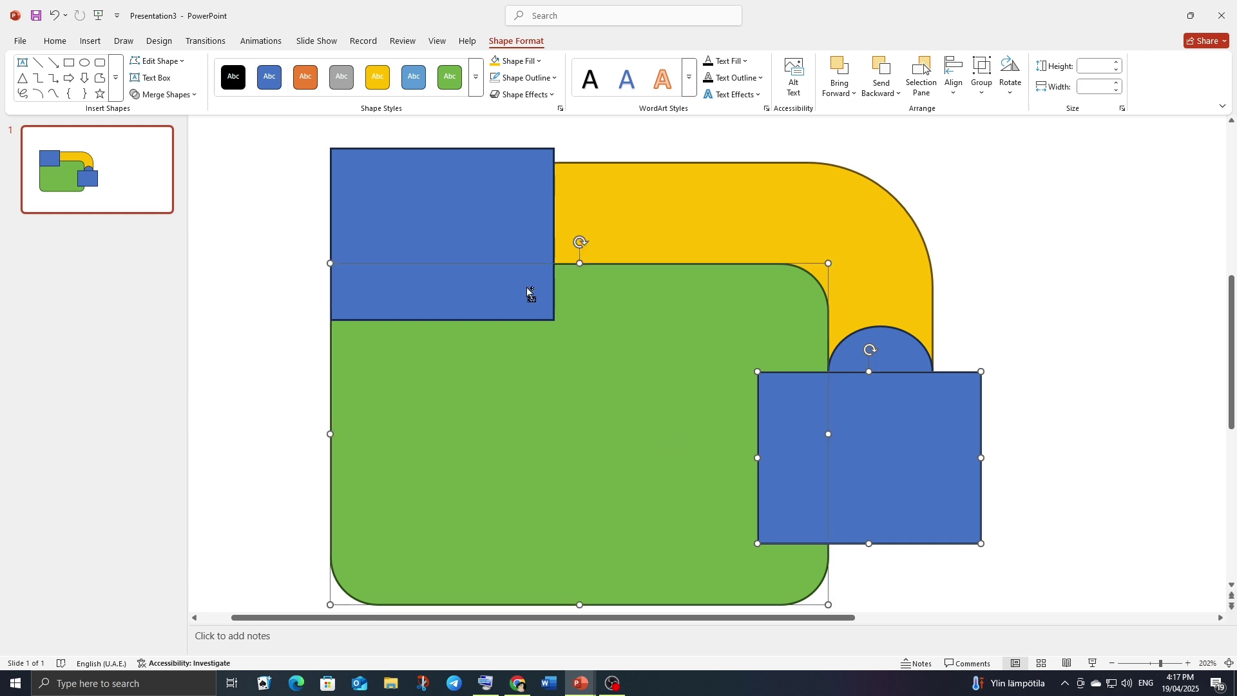
# - Union the blue rectangles with the green shape, then subtract the result from the yellow shape
pyautogui.keyDown('shift'); pyautogui.click(481, 264); pyautogui.keyUp('shift')
pyautogui.click(196, 97)
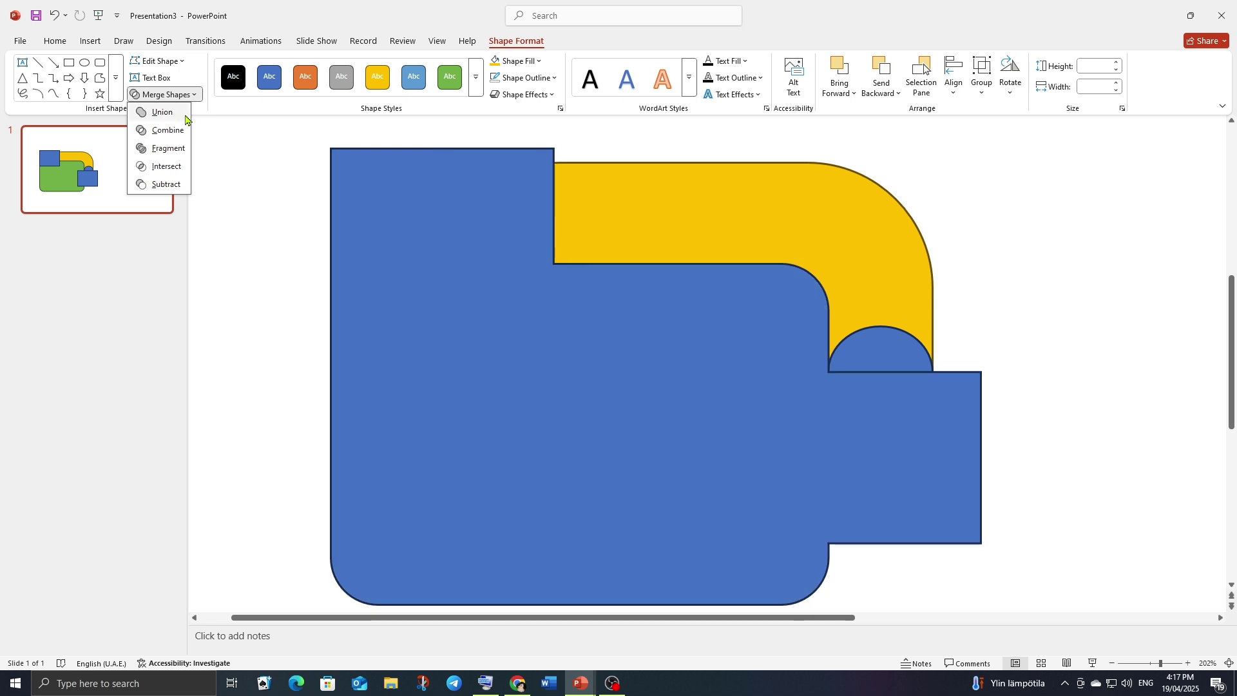
pyautogui.click(162, 112)
pyautogui.click(1021, 236)
pyautogui.click(837, 229)
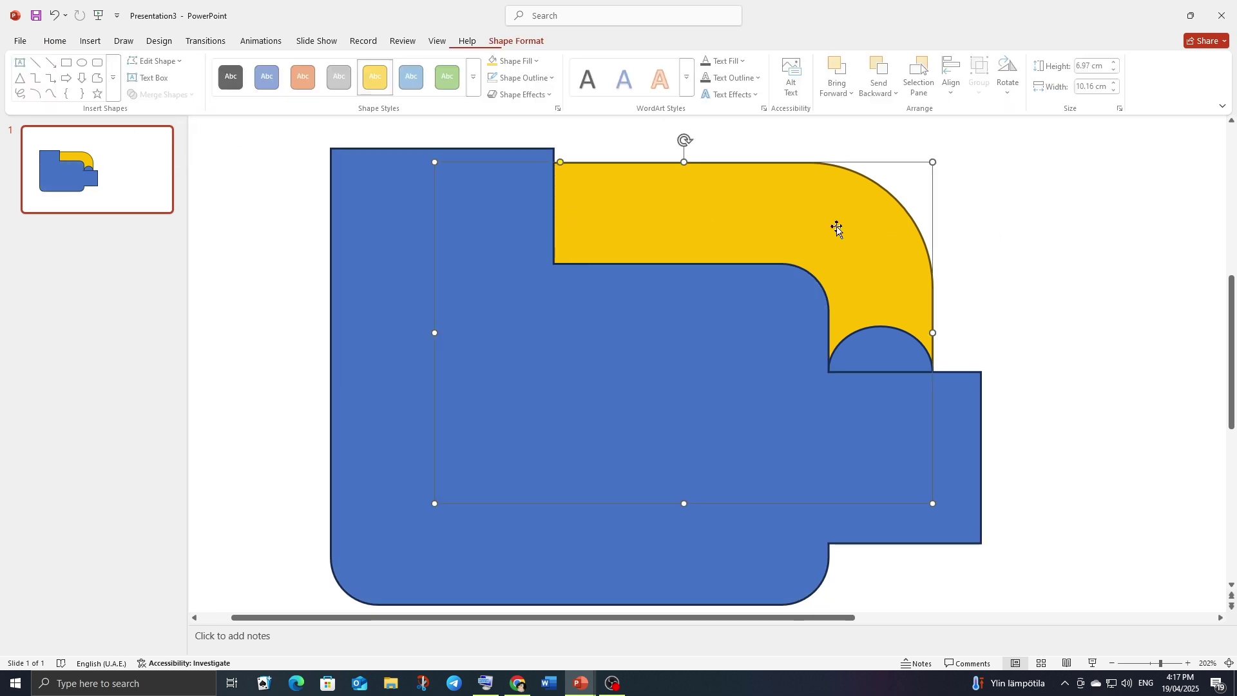
pyautogui.keyDown('shift'); pyautogui.click(389, 380); pyautogui.keyUp('shift')
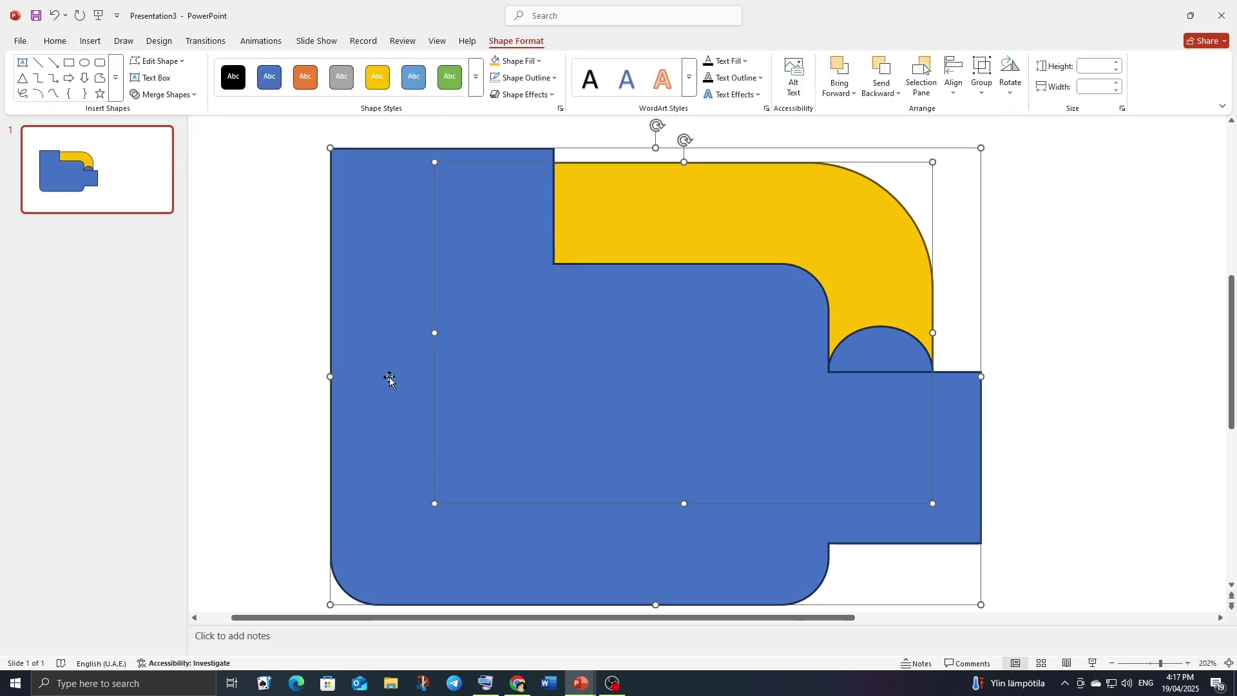
pyautogui.click(196, 97)
pyautogui.click(169, 185)
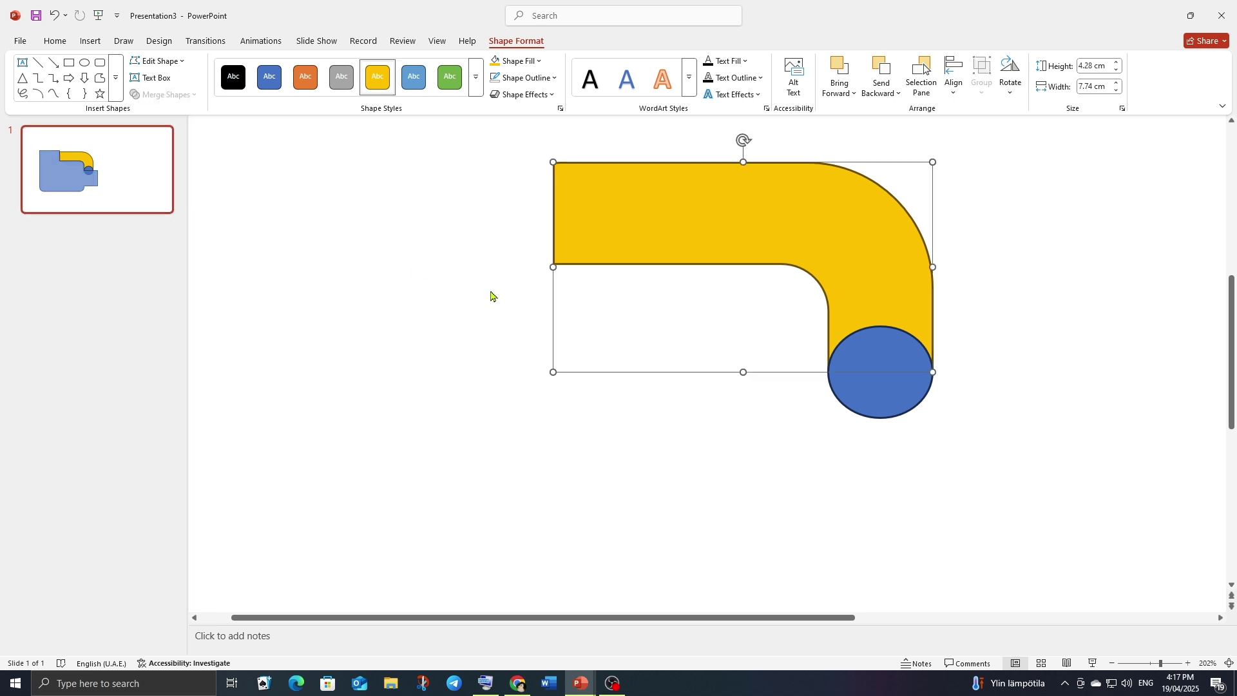
# - Remove the outline from the yellow shape and circle, then union them into one ribbon
pyautogui.keyDown('shift'); pyautogui.click(887, 413); pyautogui.keyUp('shift')
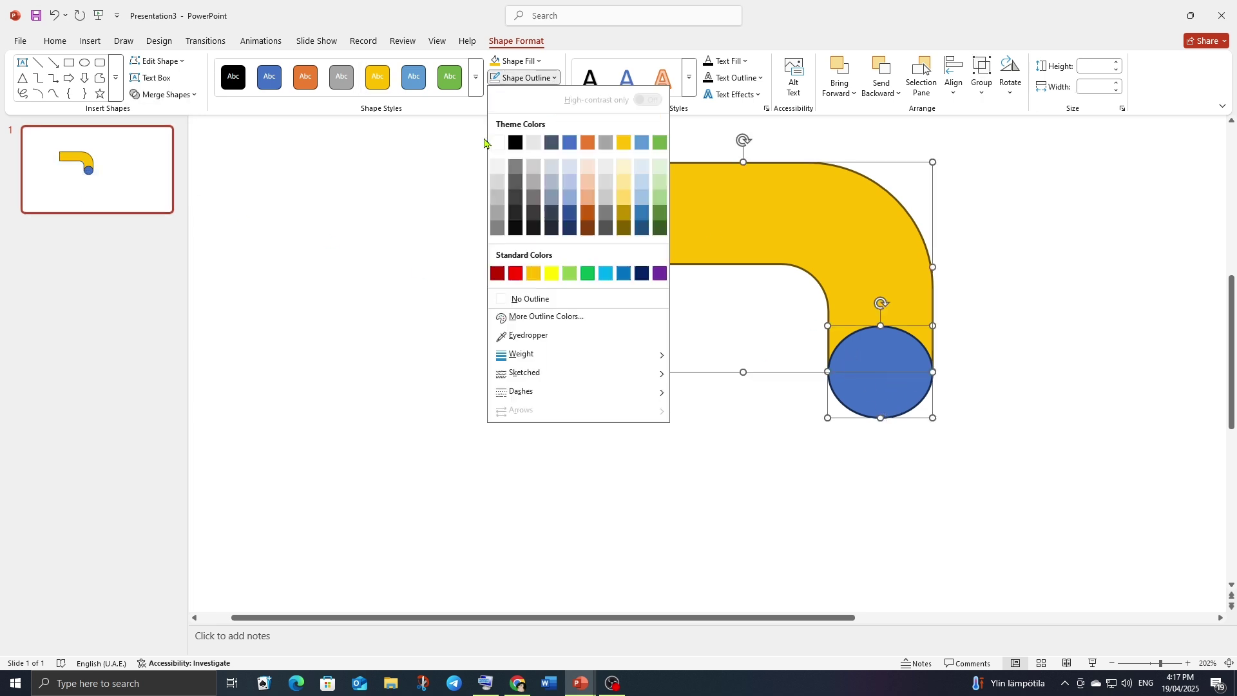
pyautogui.click(554, 78)
pyautogui.click(500, 302)
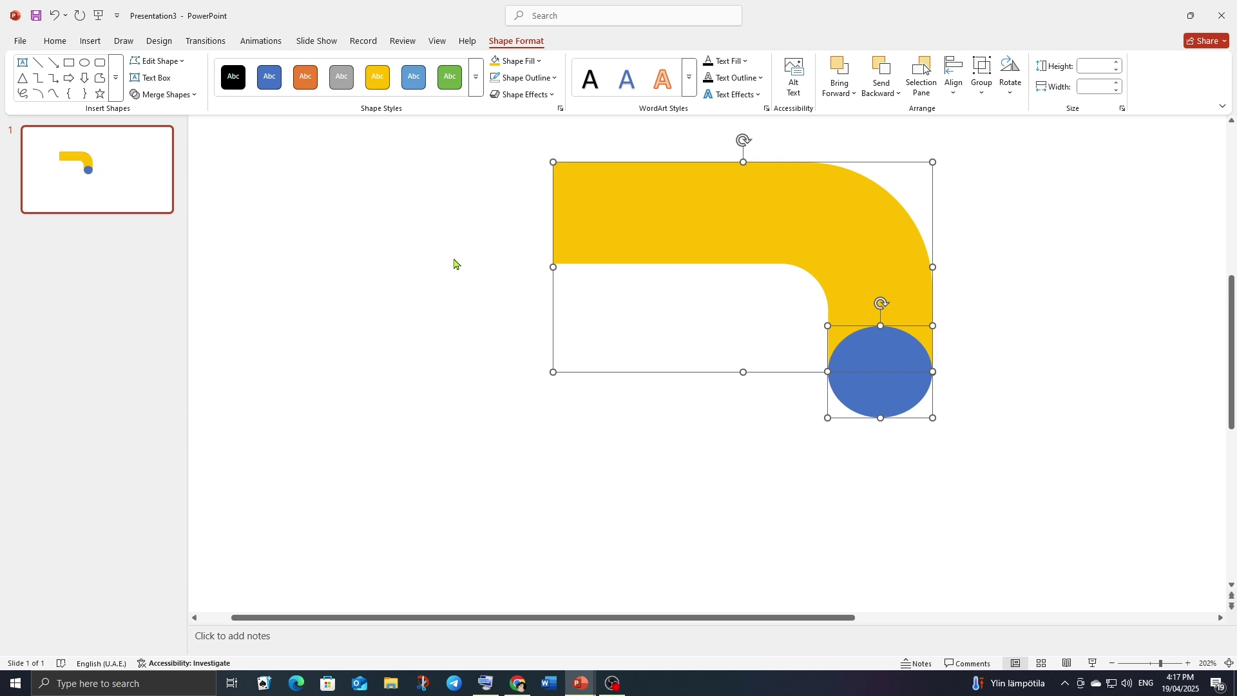
pyautogui.click(165, 95)
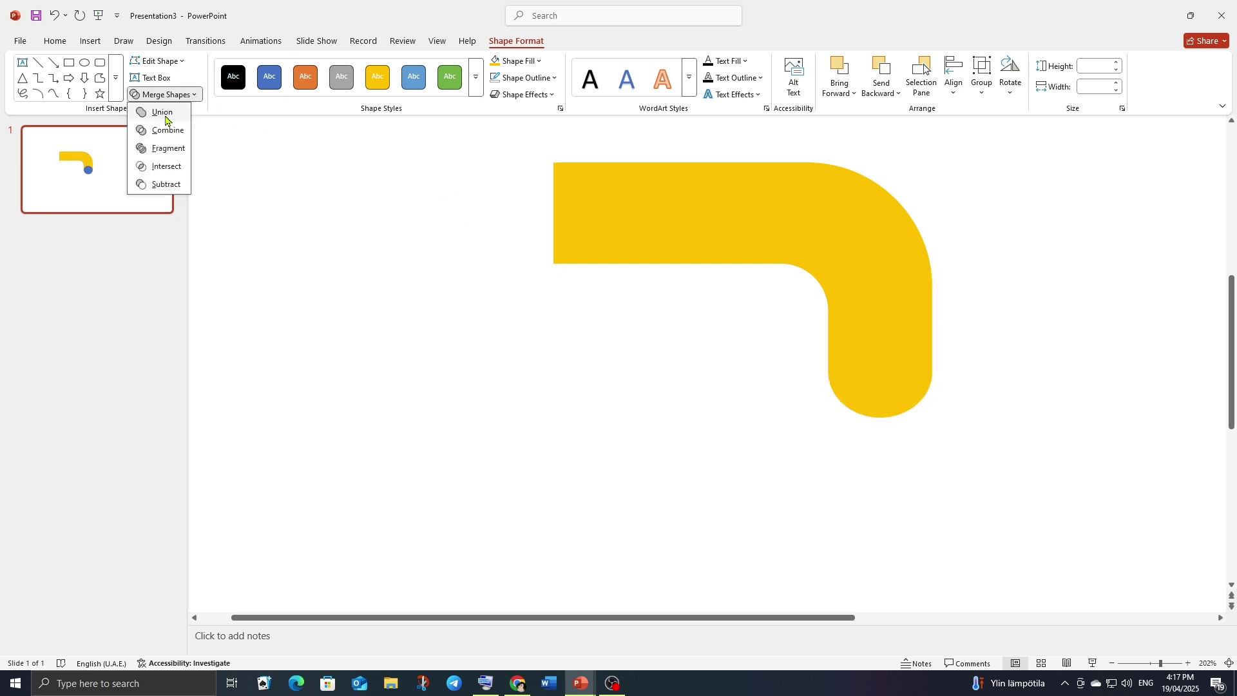
pyautogui.click(165, 120)
pyautogui.click(435, 409)
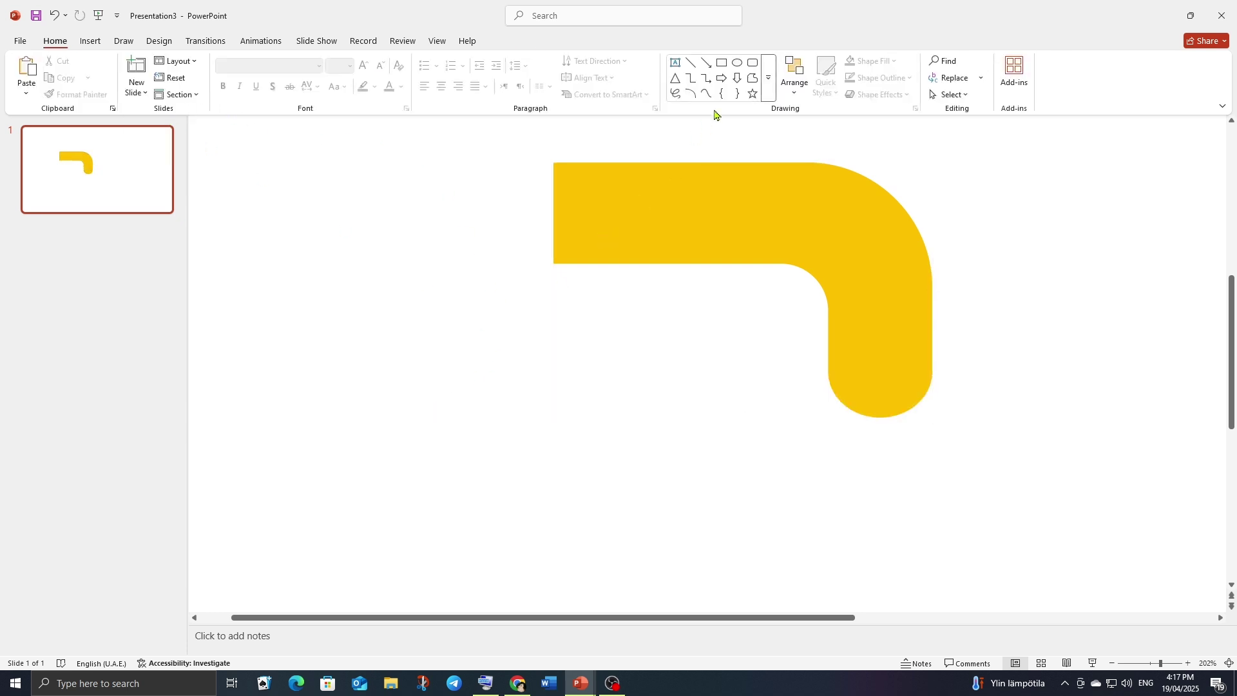
pyautogui.click(770, 103)
# - Draw a rounded rectangle over the yellow ribbon and set its fill to 65% transparency
pyautogui.click(752, 81)
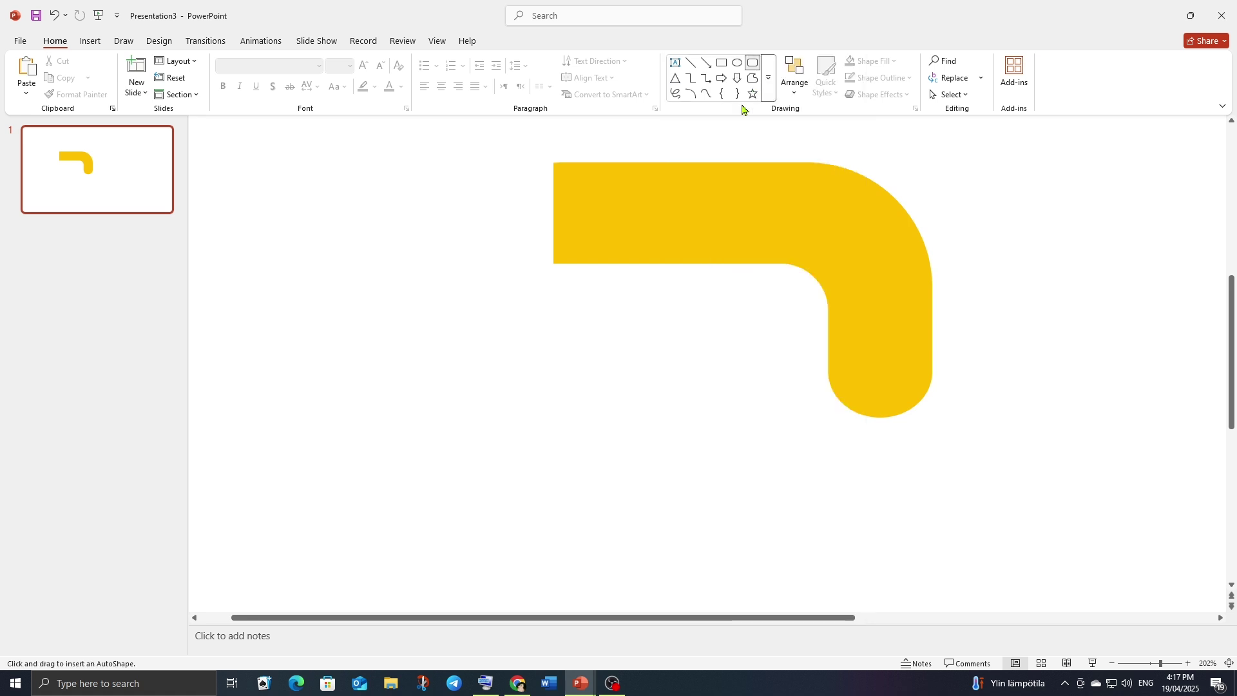
pyautogui.moveTo(497, 211); pyautogui.dragTo(883, 513)
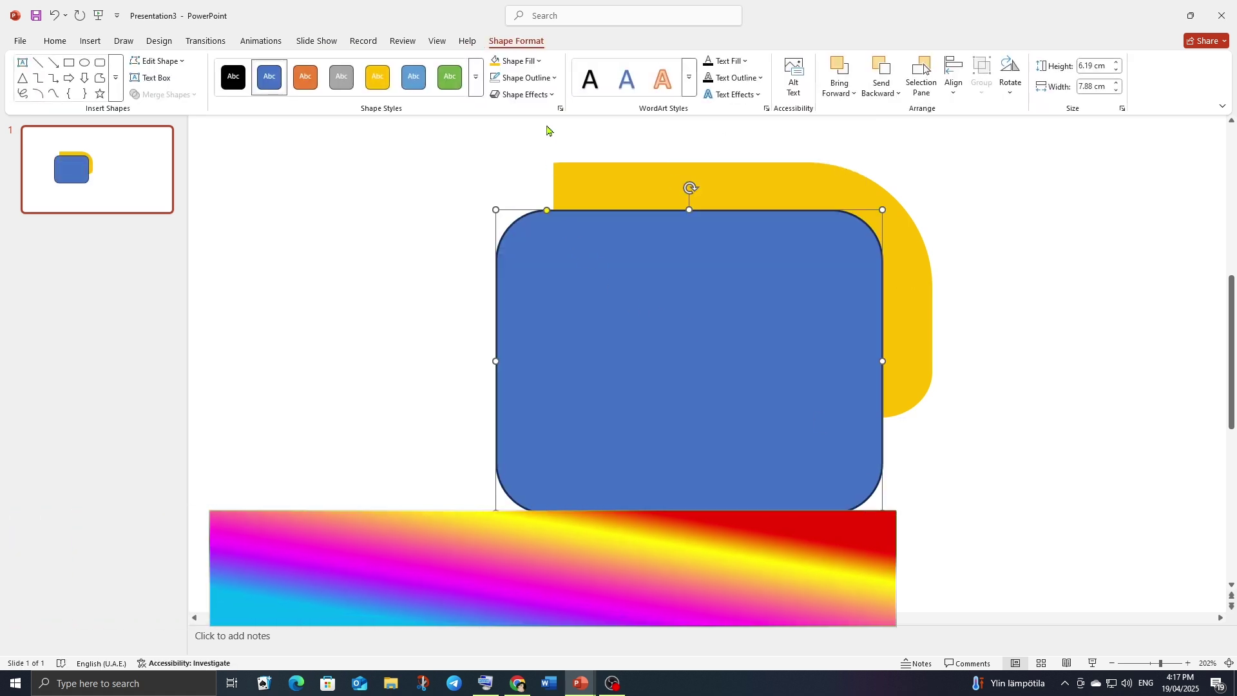
pyautogui.click(561, 109)
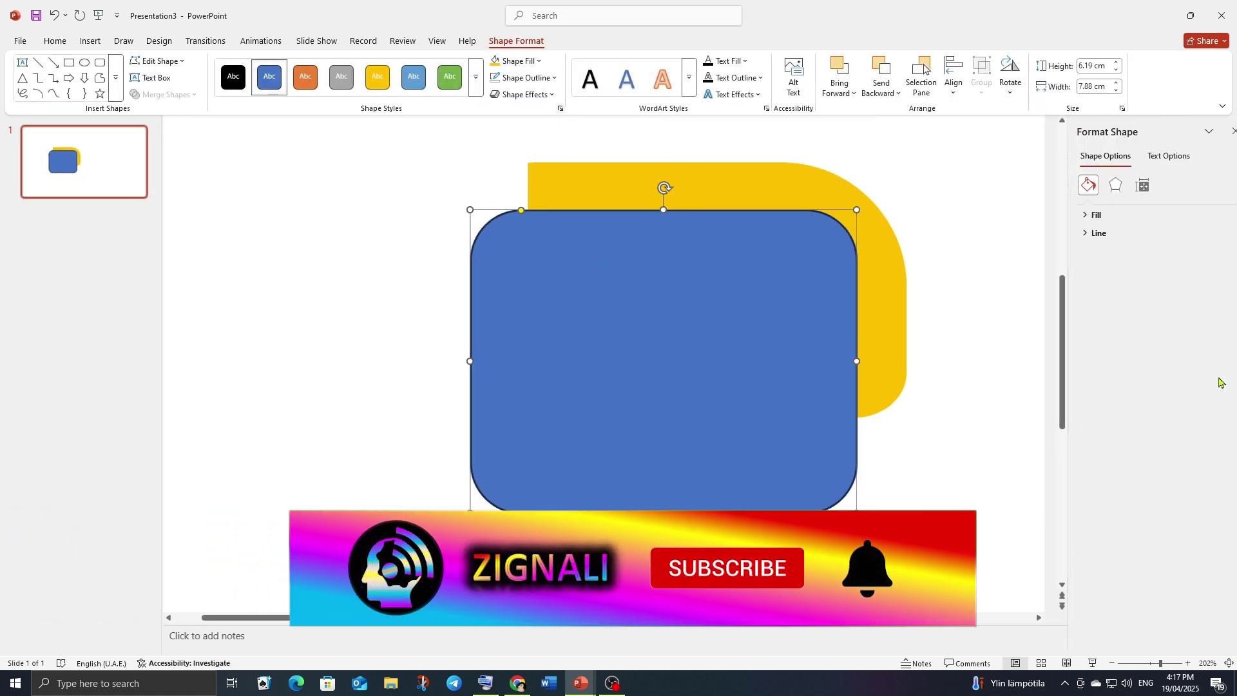
pyautogui.click(1083, 215)
pyautogui.moveTo(1138, 349); pyautogui.dragTo(1150, 350)
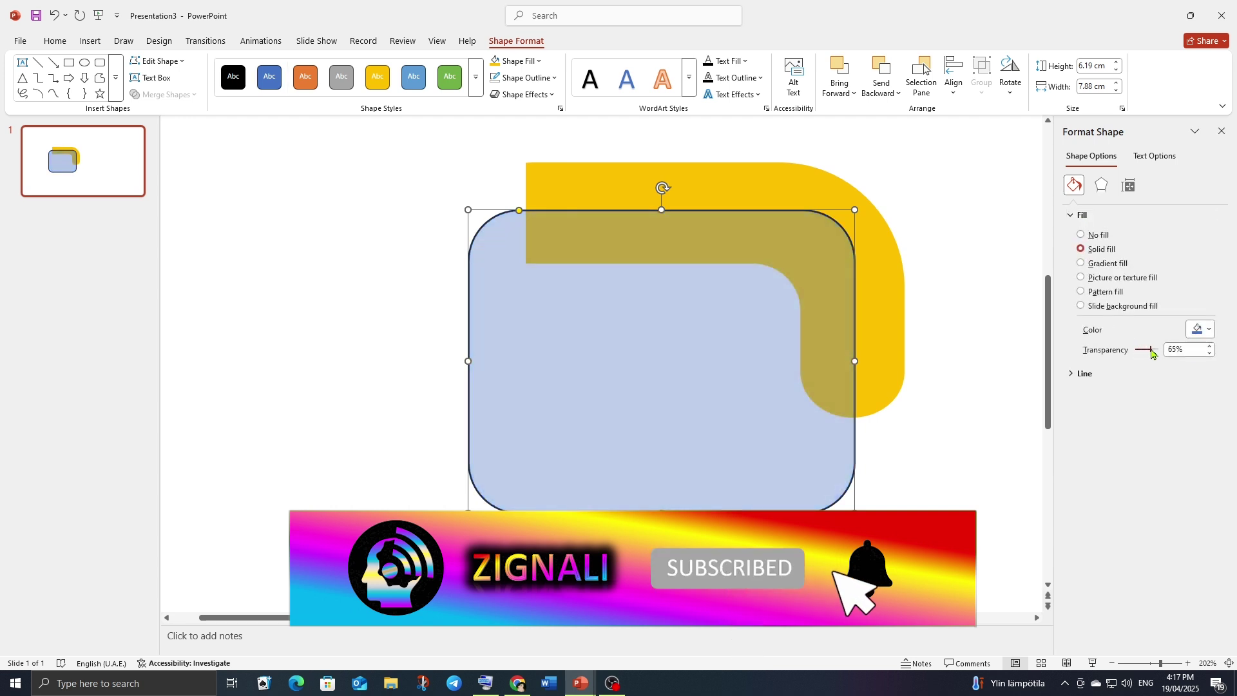
pyautogui.click(1223, 131)
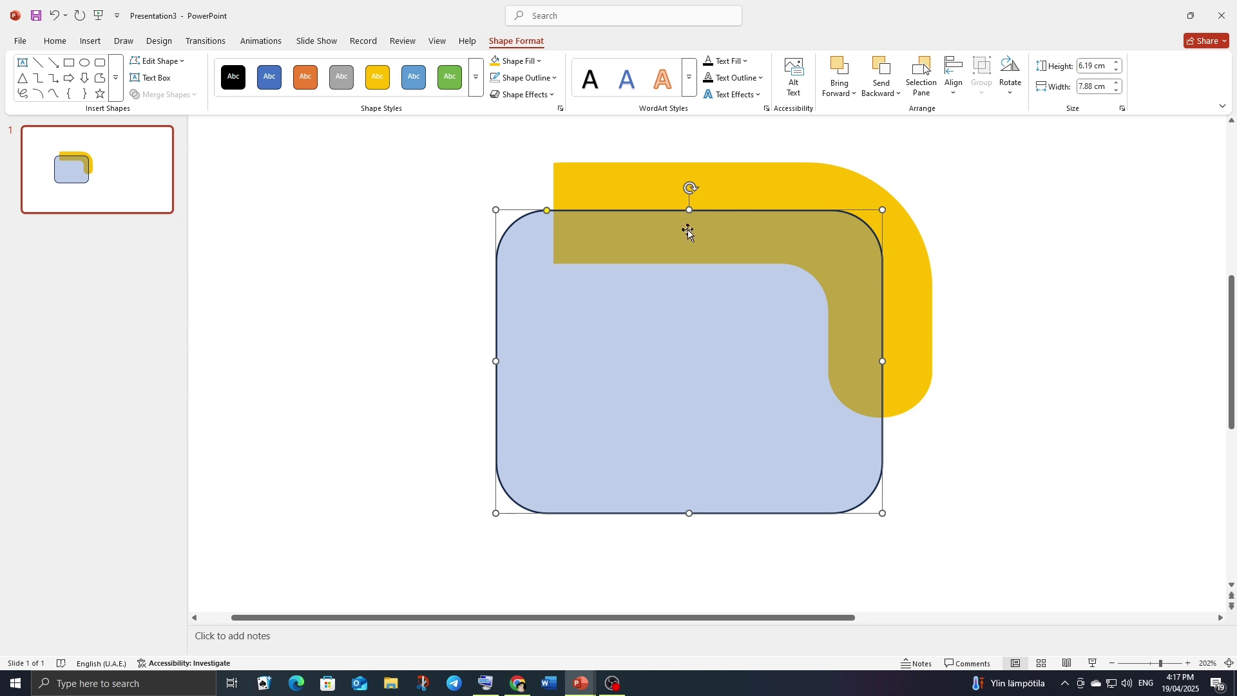
# - Enlarge the rectangle's corner rounding and stretch its left edge further left
pyautogui.moveTo(547, 211); pyautogui.dragTo(578, 215)
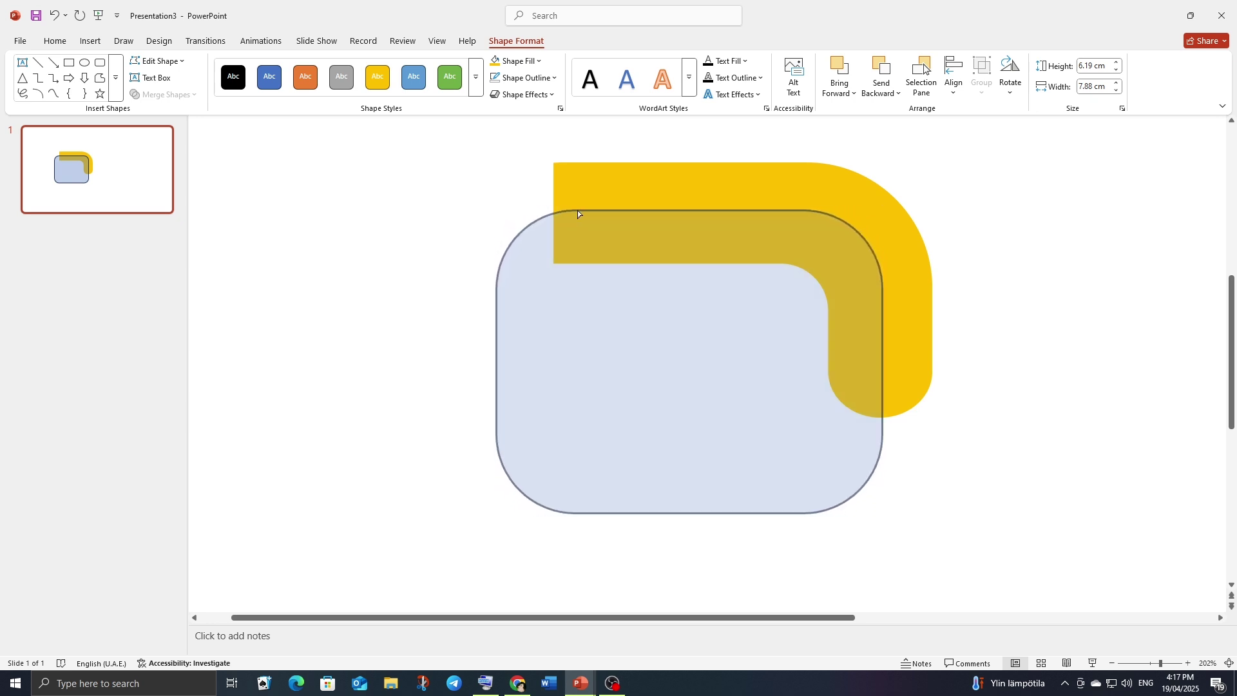
pyautogui.moveTo(577, 210); pyautogui.dragTo(579, 210)
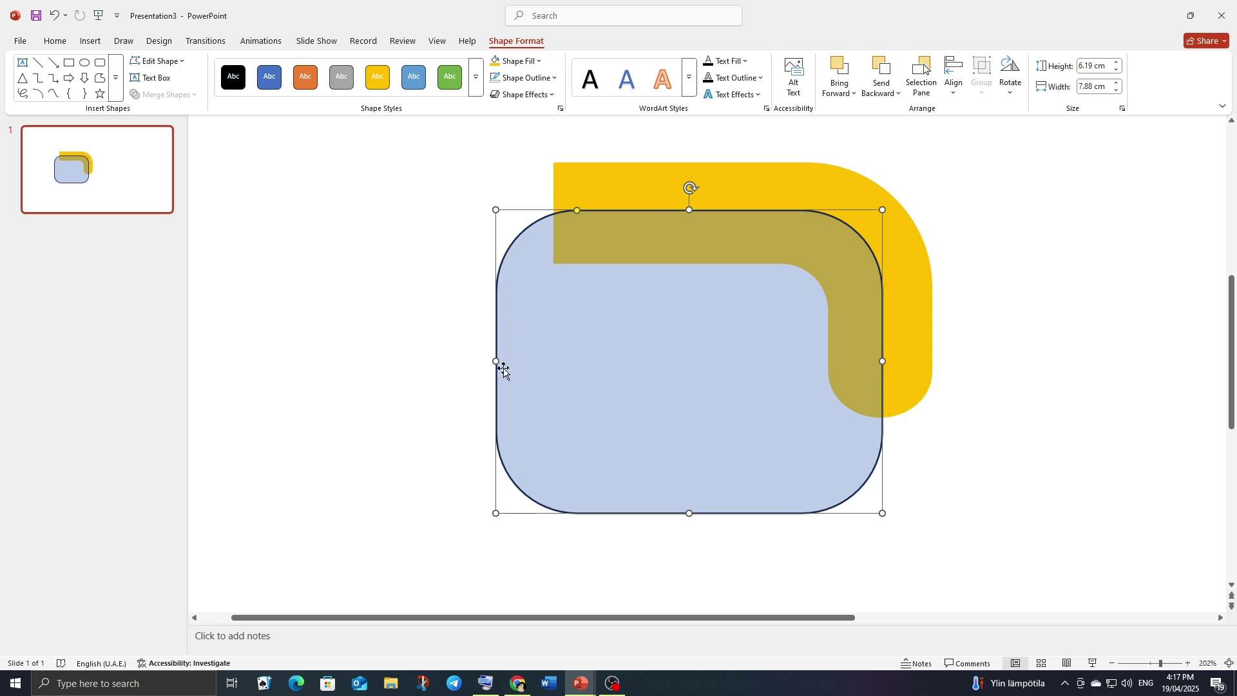
pyautogui.moveTo(496, 361); pyautogui.dragTo(450, 361)
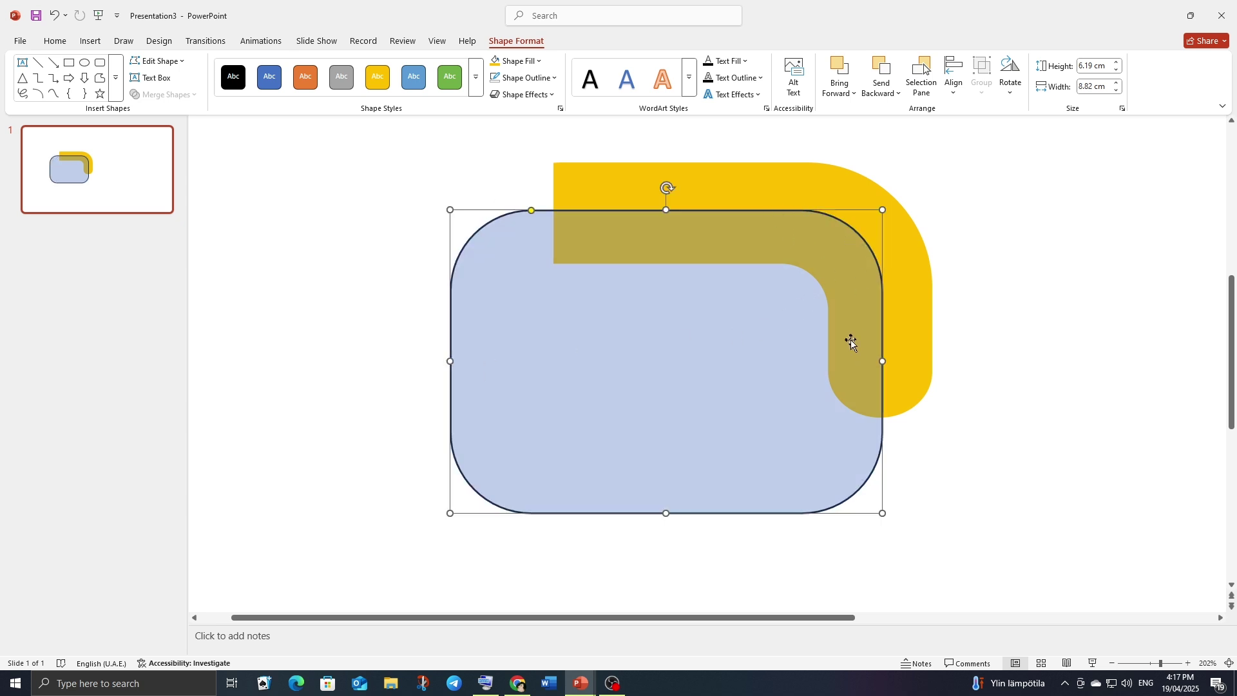
pyautogui.moveTo(534, 217); pyautogui.dragTo(578, 209)
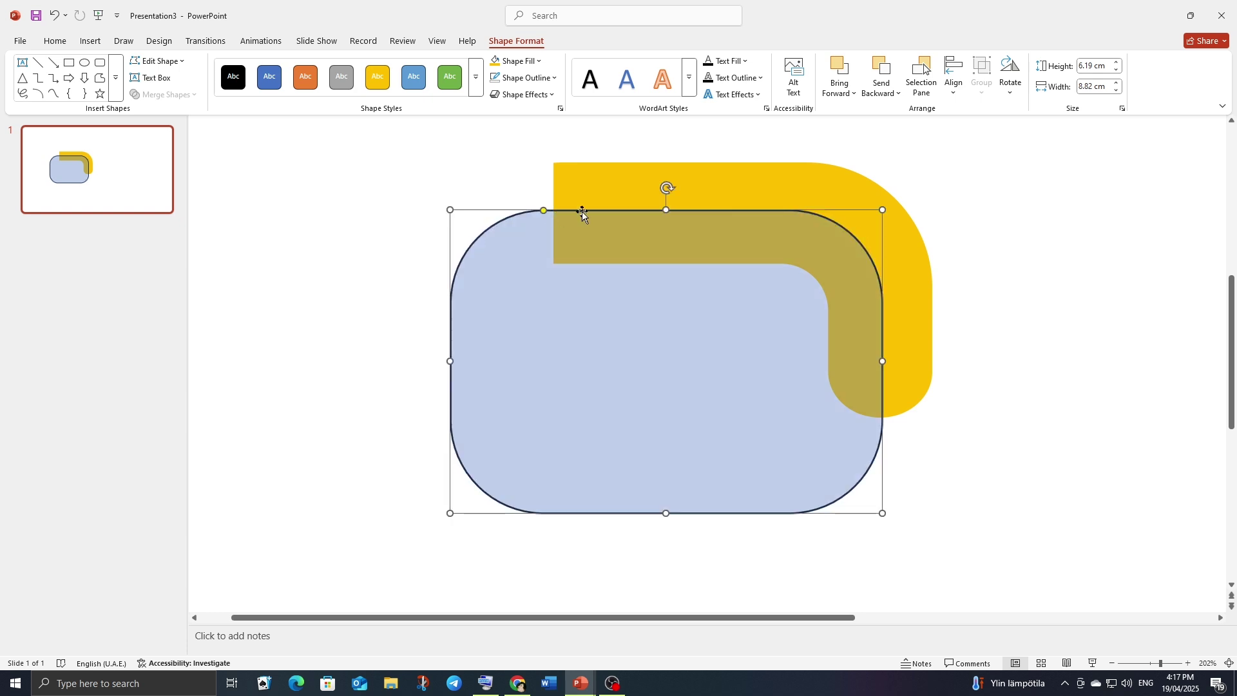
# - Fragment the yellow ribbon with the blue rectangle and delete the lower leftover piece
pyautogui.click(1035, 279)
pyautogui.click(928, 287)
pyautogui.keyDown('ctrl'); pyautogui.click(481, 367); pyautogui.keyUp('ctrl')
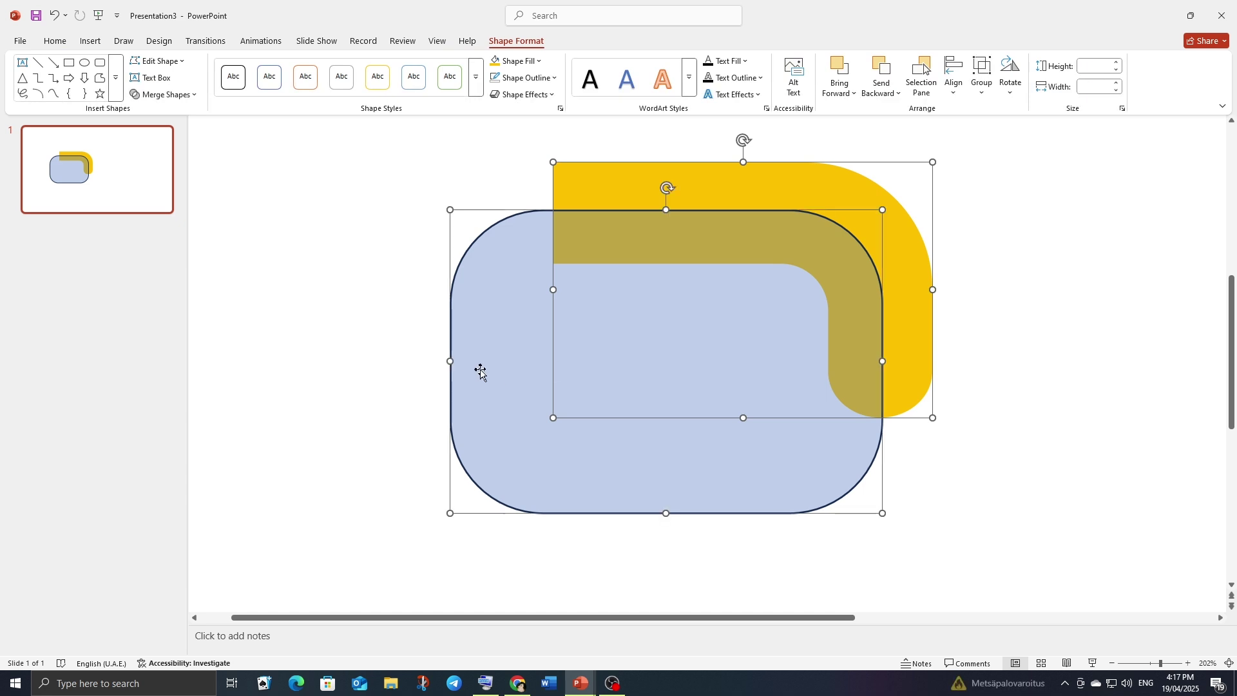
pyautogui.click(194, 95)
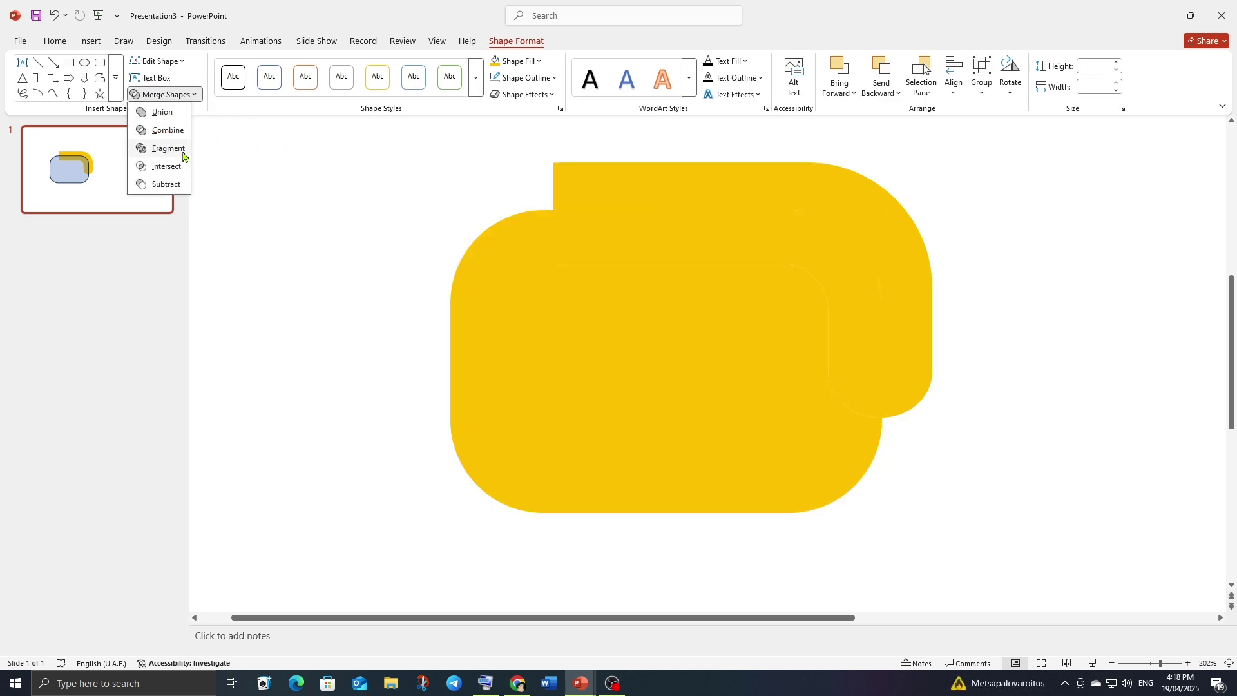
pyautogui.click(167, 149)
pyautogui.click(322, 320)
pyautogui.moveTo(475, 354); pyautogui.dragTo(304, 400)
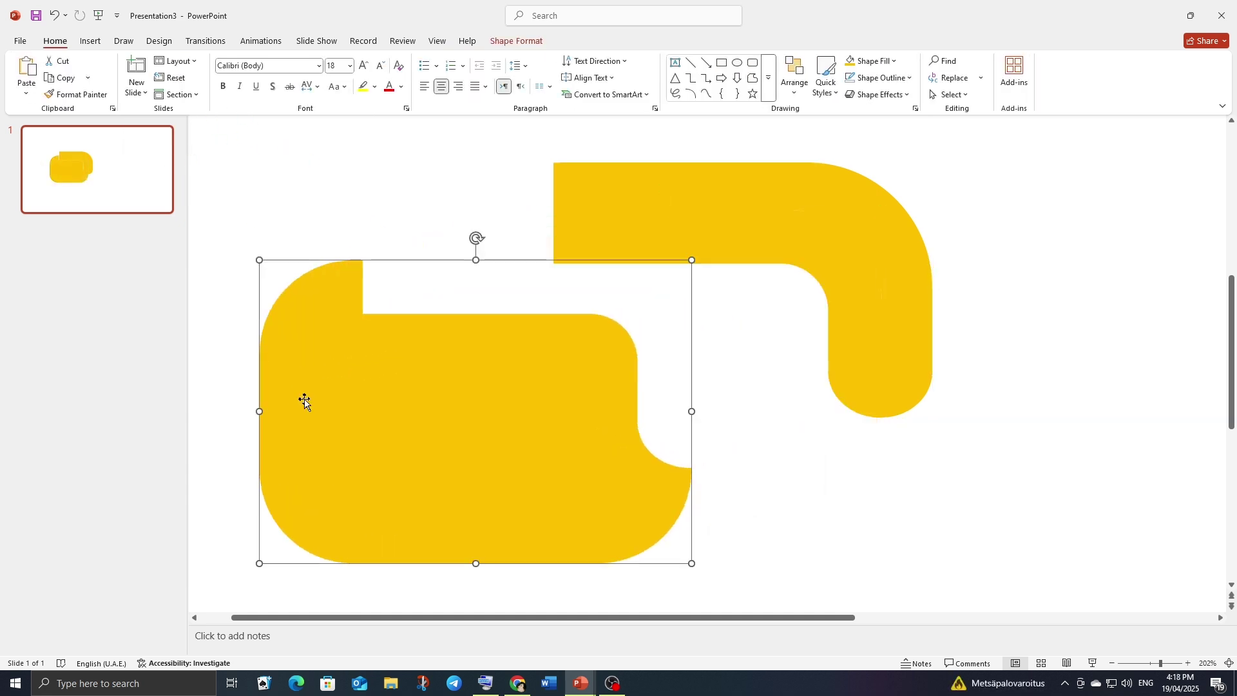
pyautogui.press('Delete')
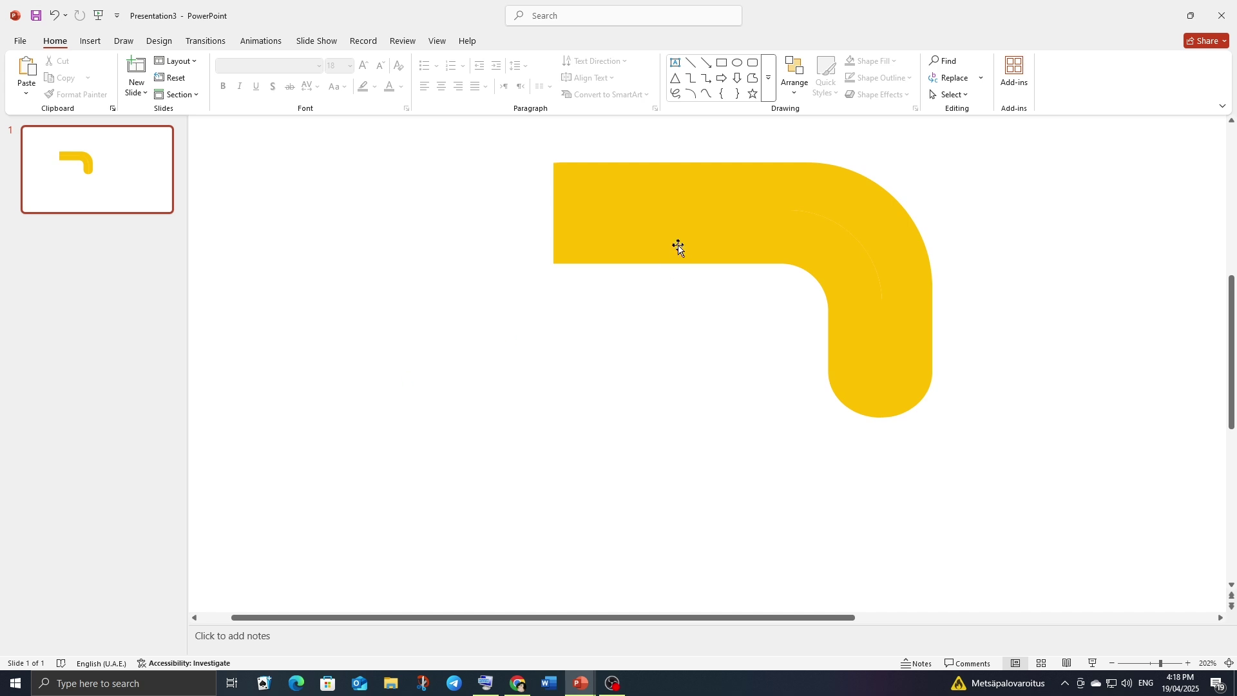
# - Test-move the inner band to check the split, undo it, and select all shapes
pyautogui.click(679, 247)
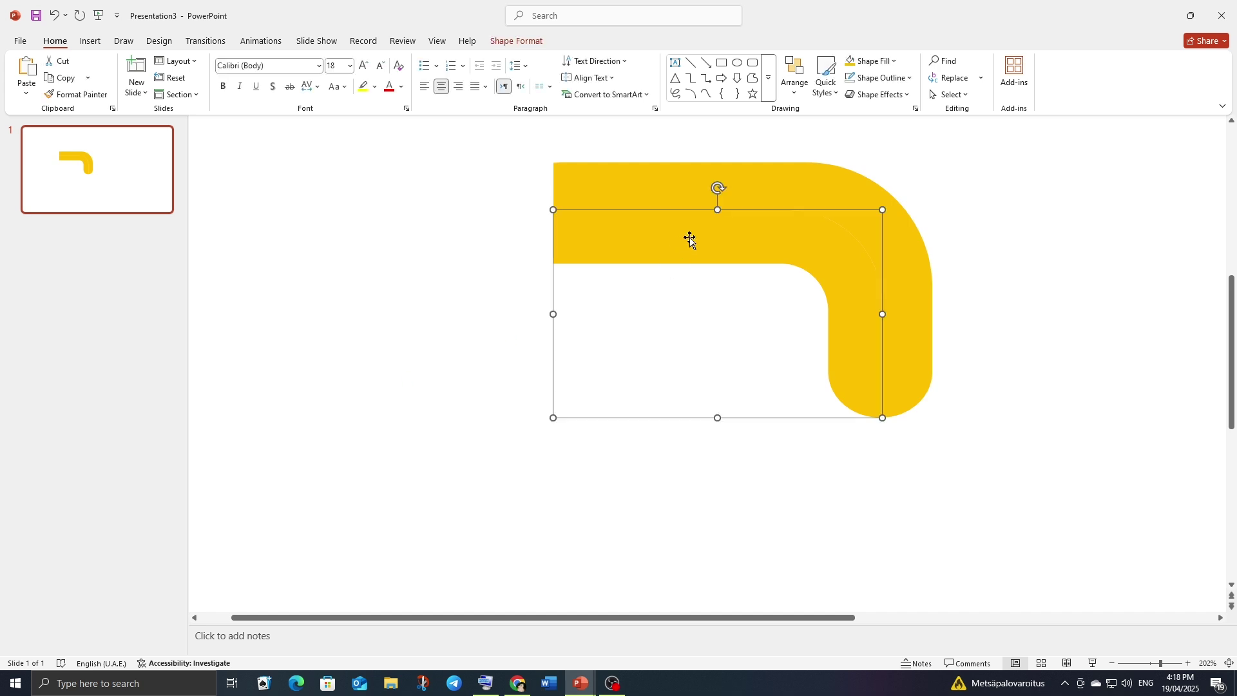
pyautogui.keyDown('shift'); pyautogui.click(765, 182); pyautogui.keyUp('shift')
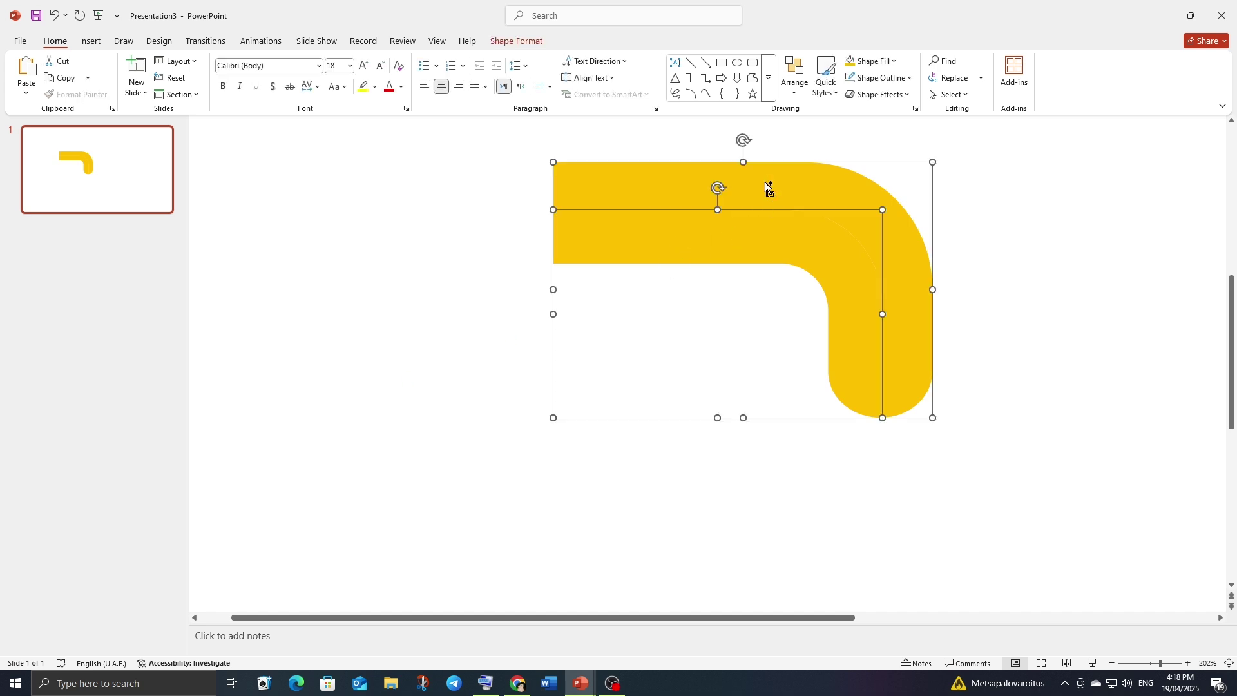
pyautogui.click(612, 368)
pyautogui.moveTo(657, 253); pyautogui.dragTo(631, 281)
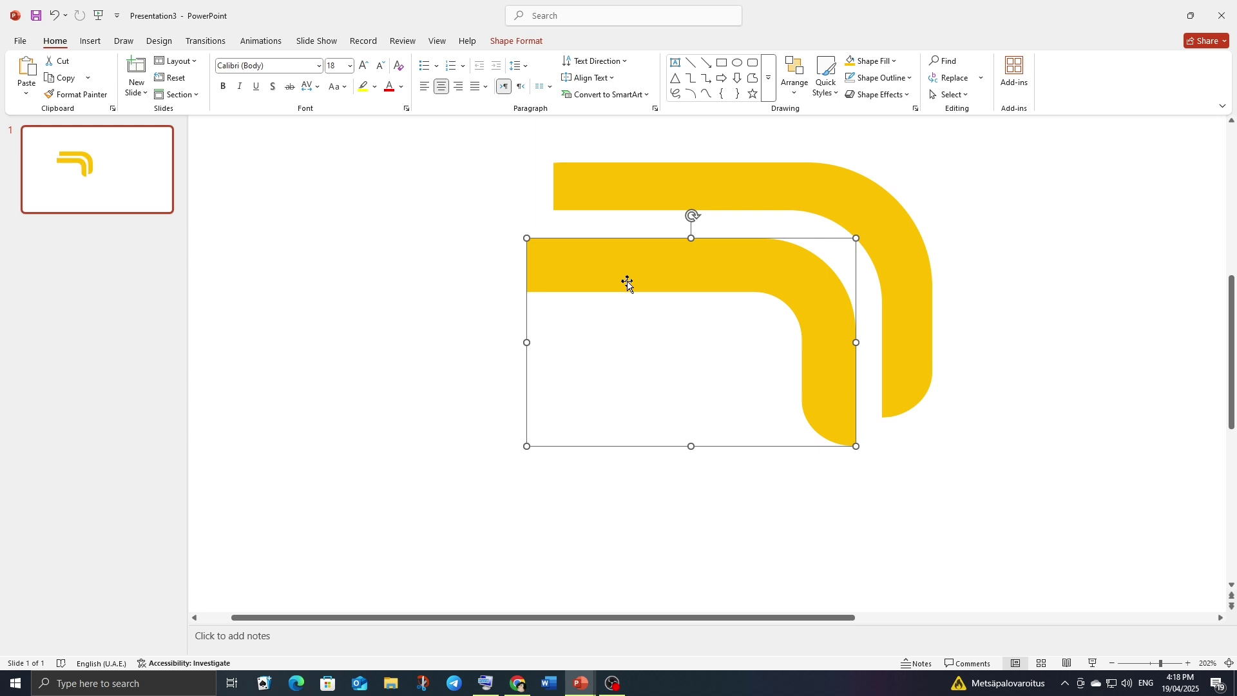
pyautogui.hotkey('ctrl', 'z')
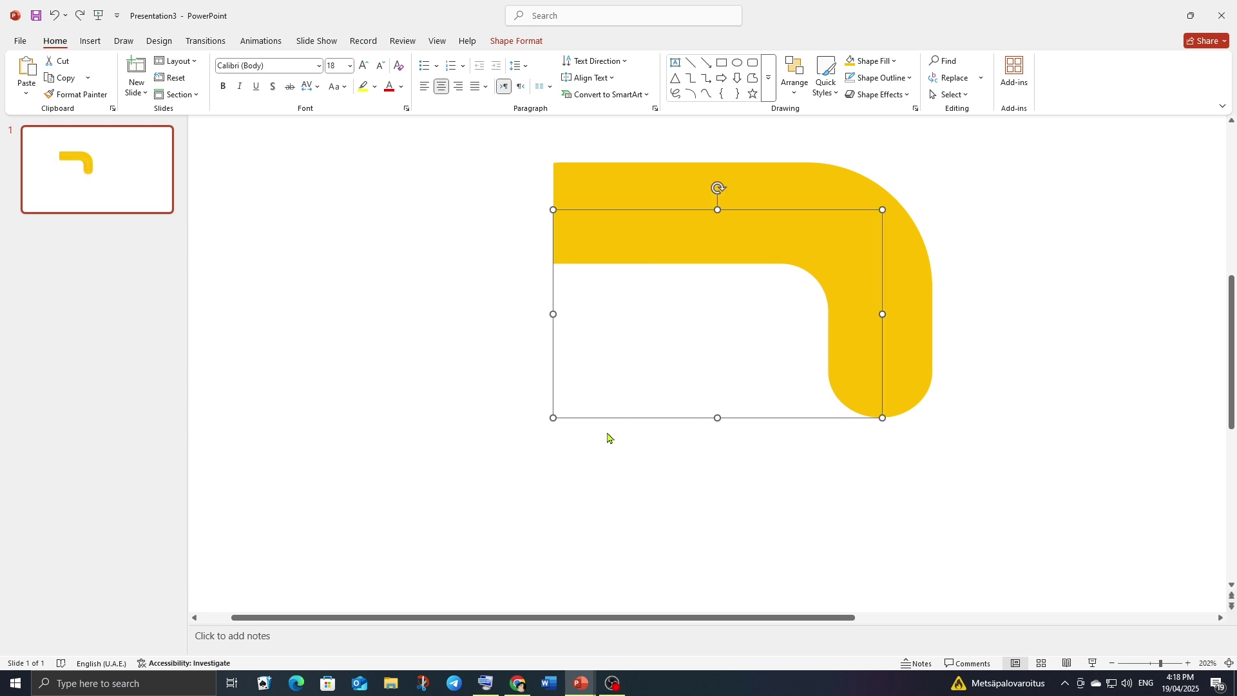
pyautogui.click(608, 439)
pyautogui.scroll(-5, 607, 436)
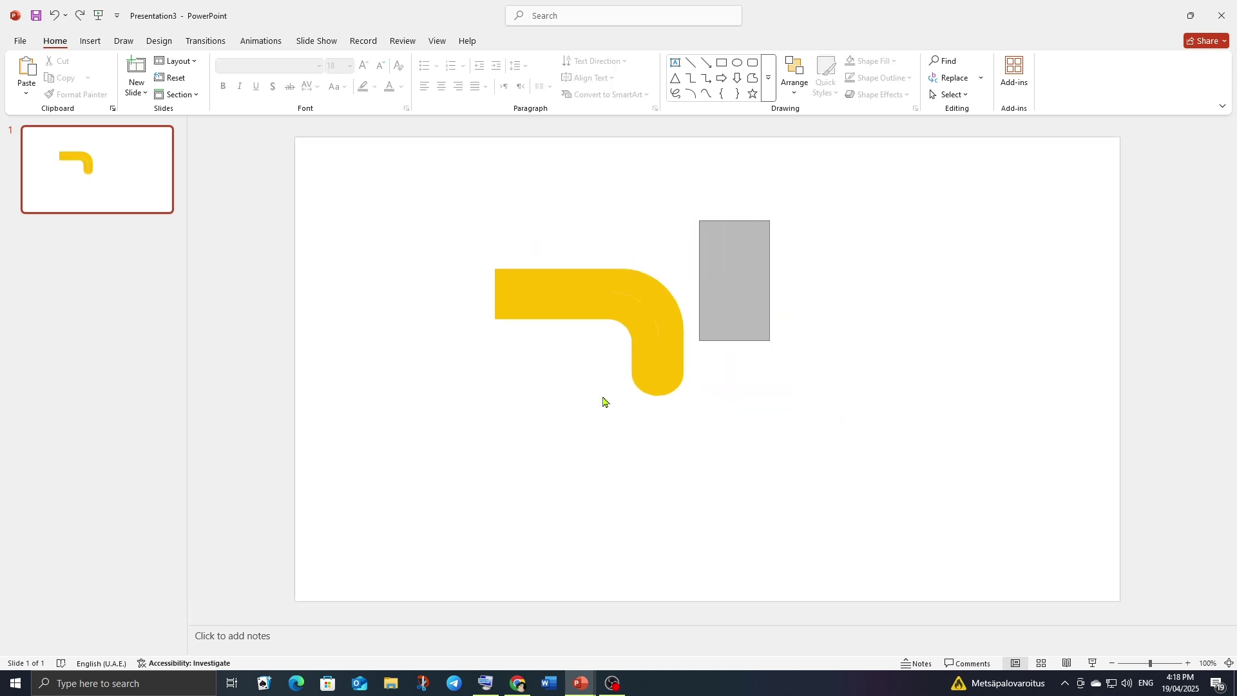
pyautogui.hotkey('ctrl', 'a')
# - Group the two ribbon bands and duplicate them into a chain of hooks
pyautogui.rightClick(539, 310)
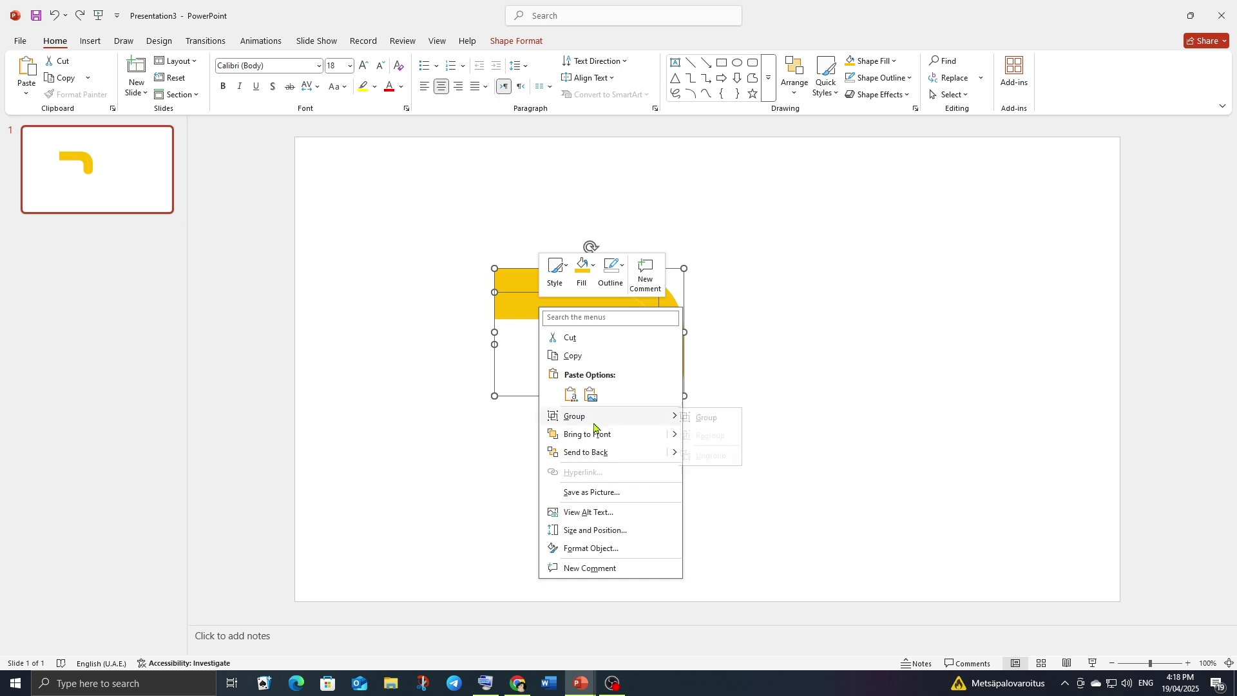
pyautogui.click(707, 419)
pyautogui.hotkey('ctrl', 'd')
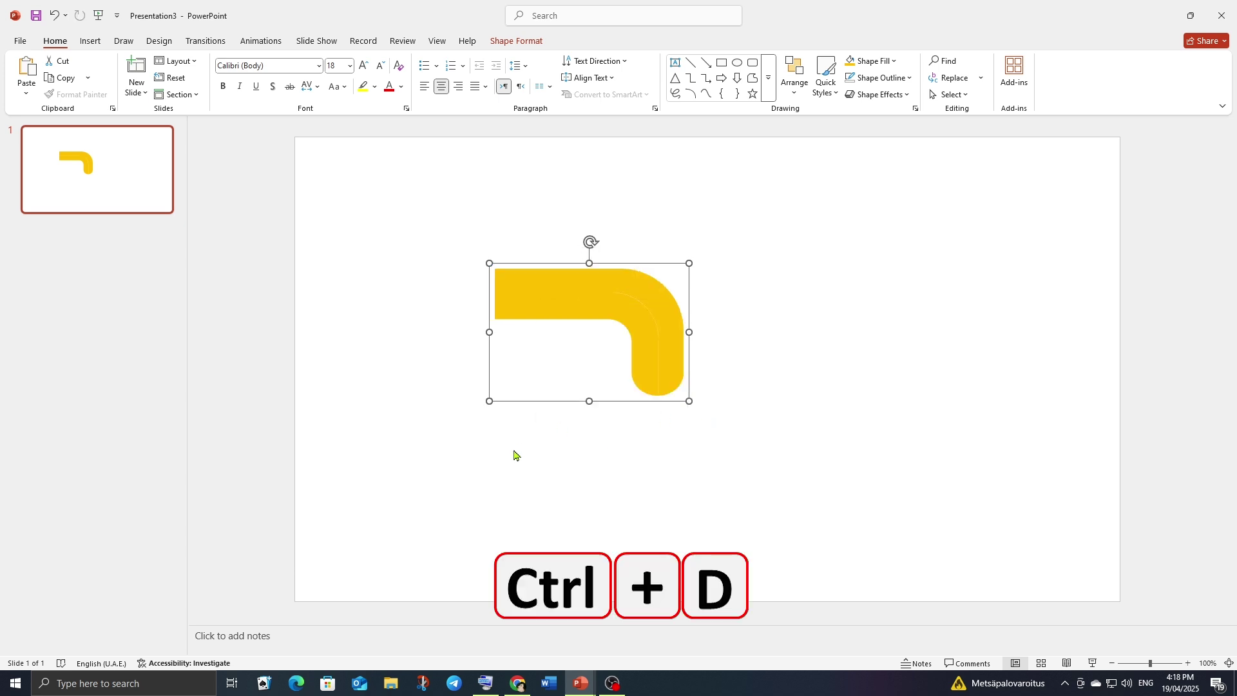
pyautogui.moveTo(552, 303); pyautogui.dragTo(666, 293)
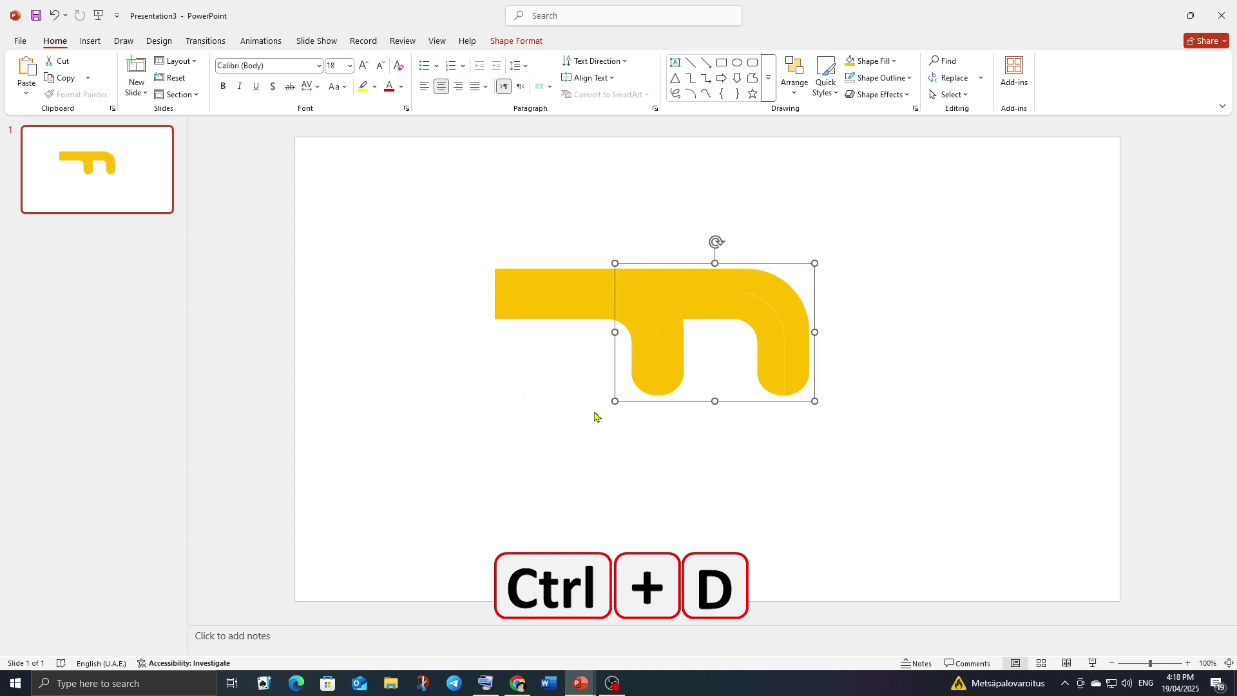
pyautogui.hotkey('ctrl', 'd')
pyautogui.hotkey('ctrl', 'd')
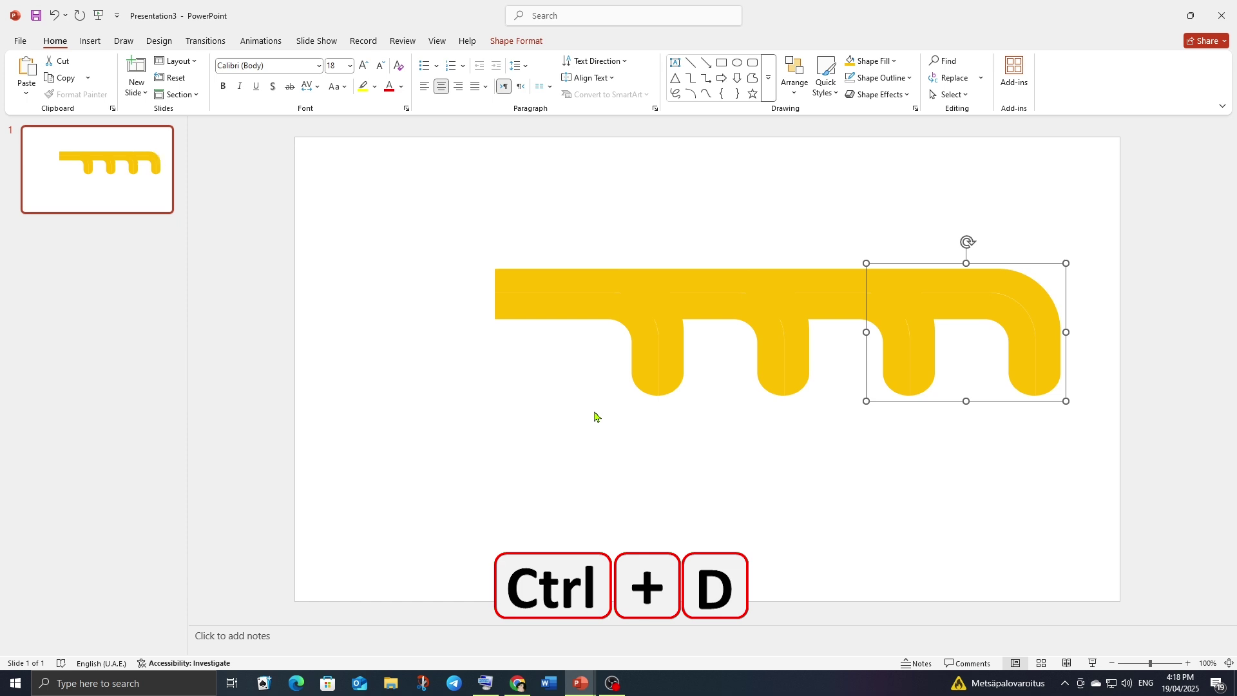
# - Group all four yellow hook pieces into one shape and duplicate the group
pyautogui.click(1123, 221)
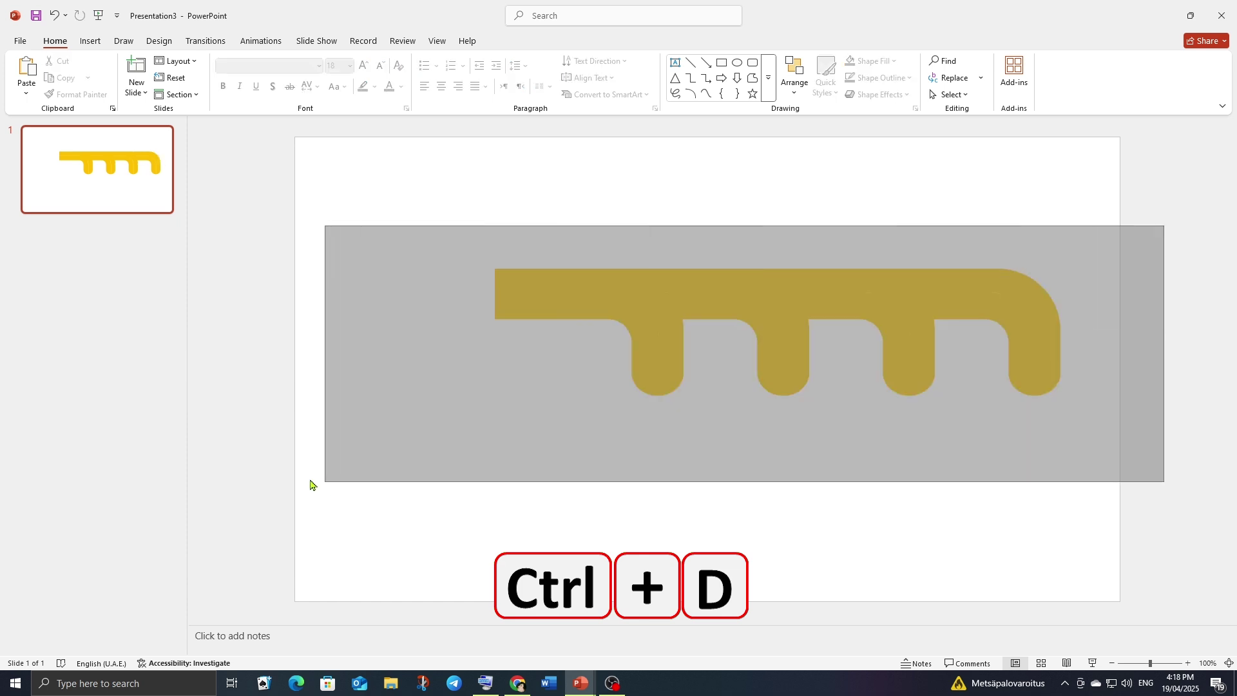
pyautogui.moveTo(1166, 224); pyautogui.dragTo(302, 490)
pyautogui.rightClick(575, 309)
pyautogui.moveTo(609, 417)
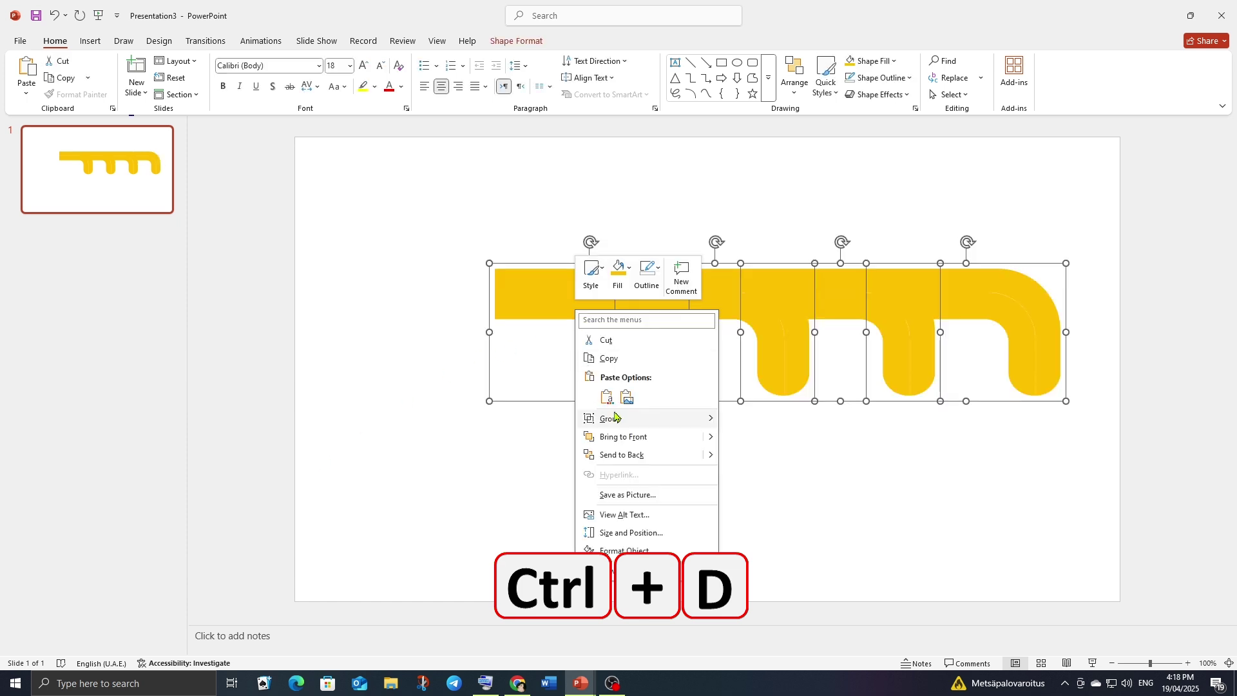
pyautogui.click(752, 420)
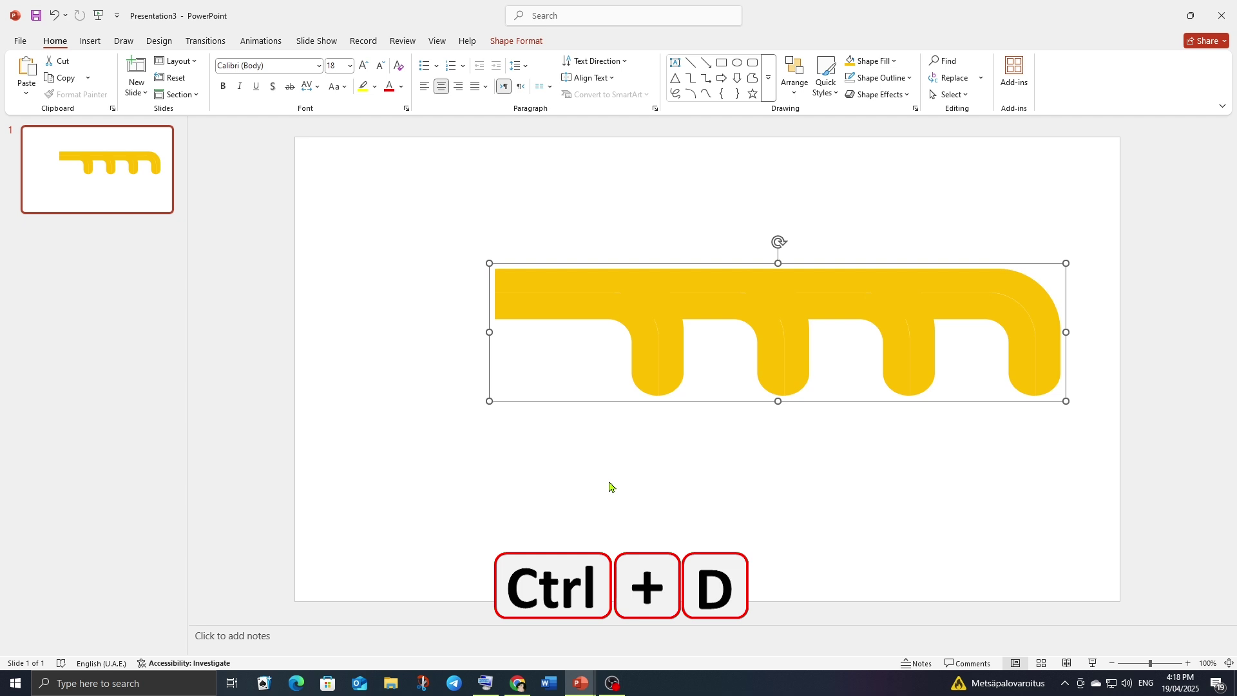
pyautogui.hotkey('ctrl', 'd')
# - Flip the duplicate ribbon vertically and set it back-to-back against the original
pyautogui.moveTo(822, 306); pyautogui.dragTo(805, 430)
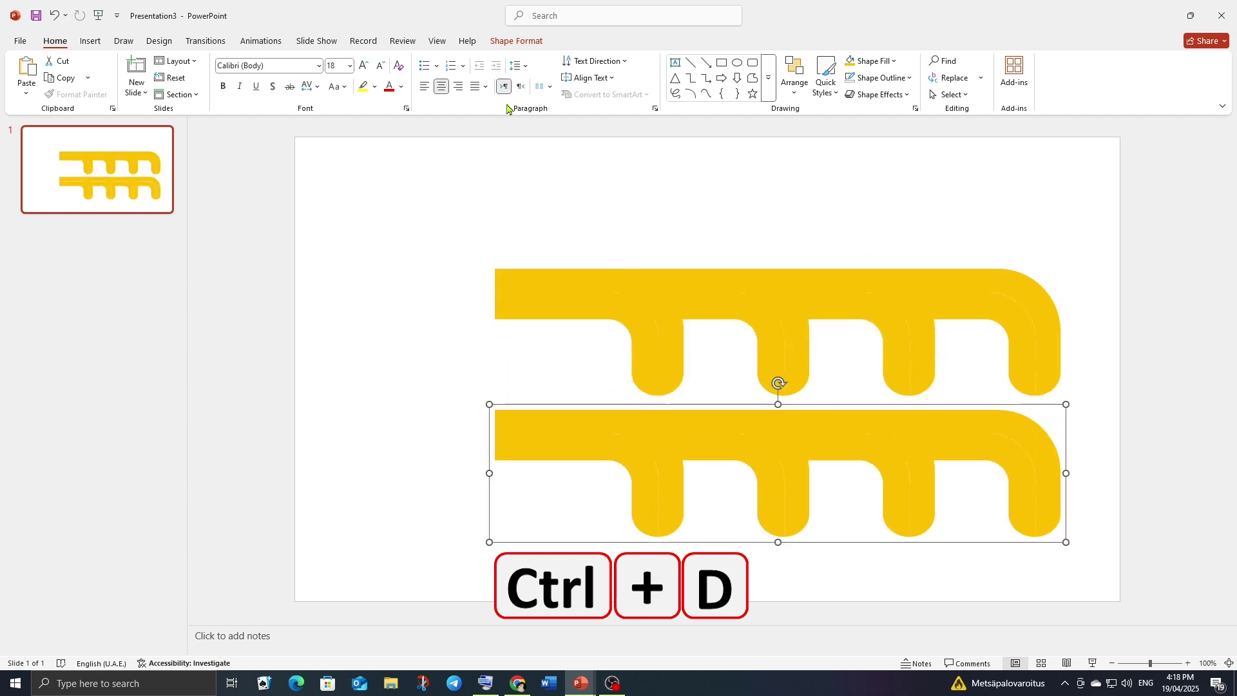
pyautogui.click(505, 41)
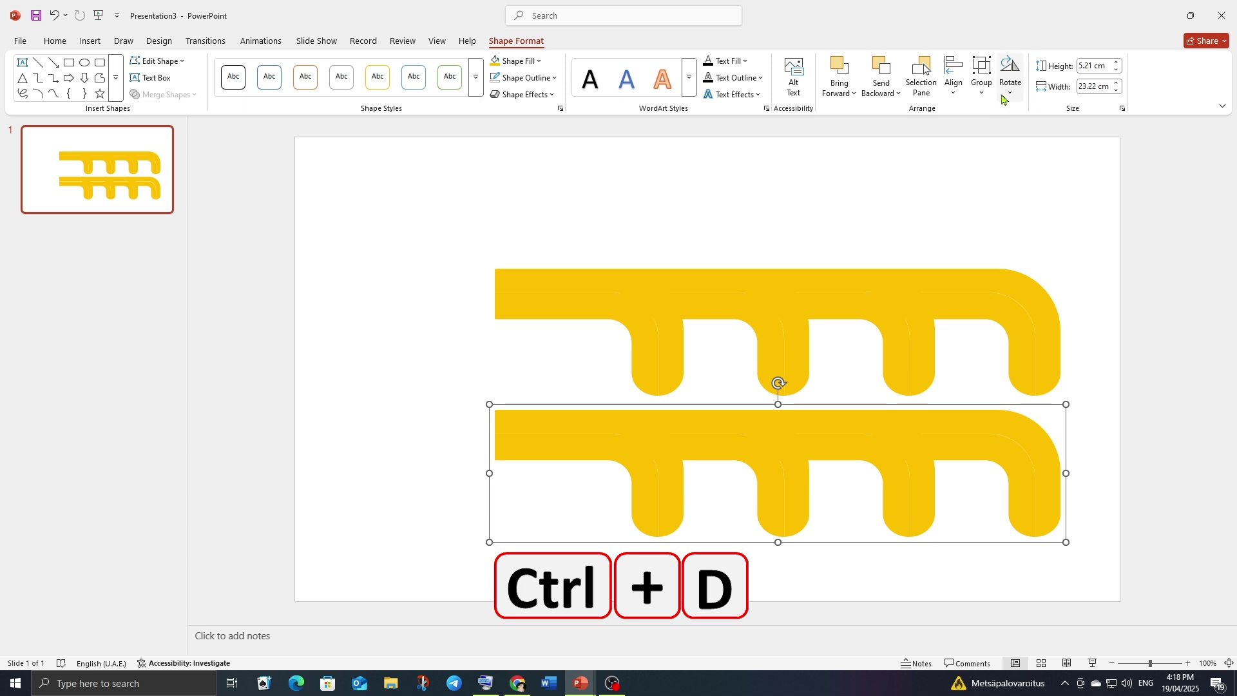
pyautogui.click(1010, 75)
pyautogui.click(1041, 148)
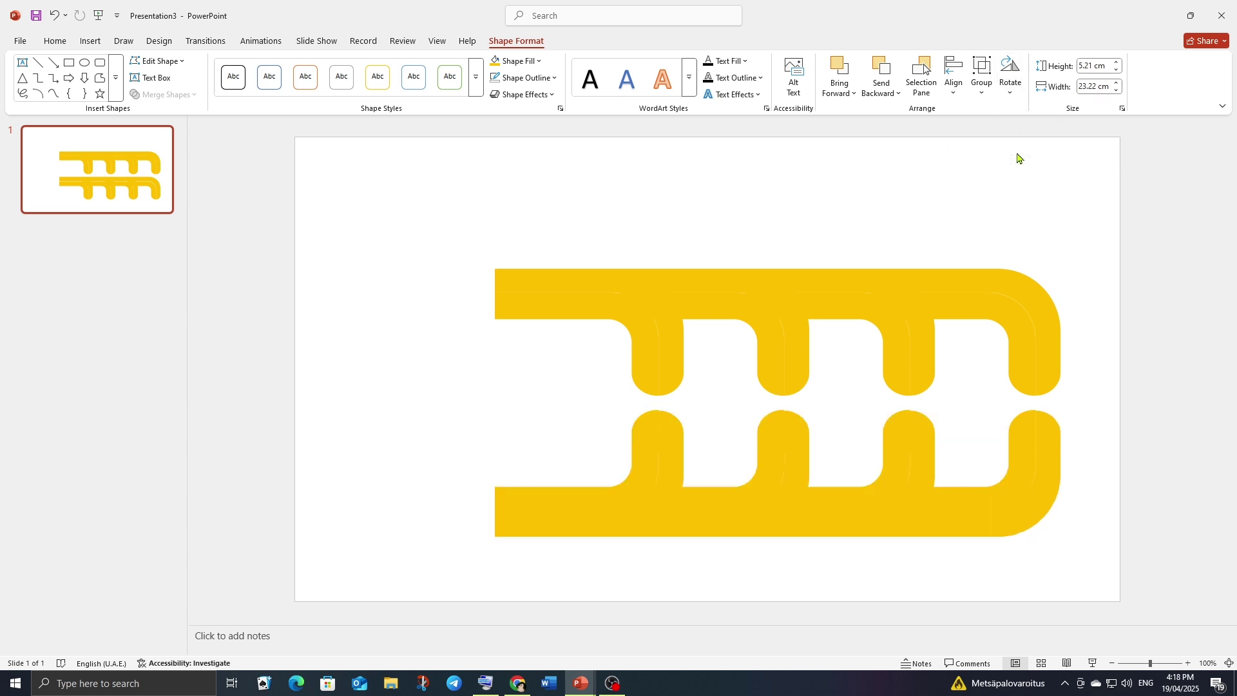
pyautogui.moveTo(802, 516); pyautogui.dragTo(805, 261)
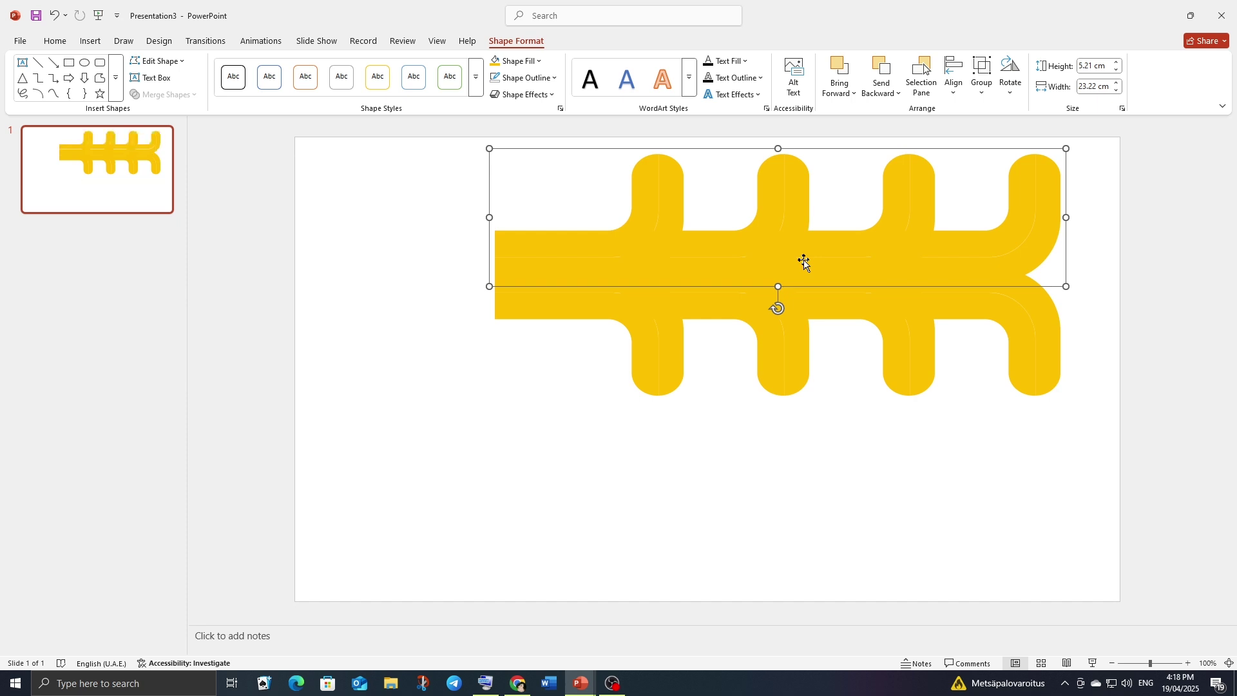
# - Nudge the lower ribbon down, then move both ribbons down and left together
pyautogui.click(794, 344)
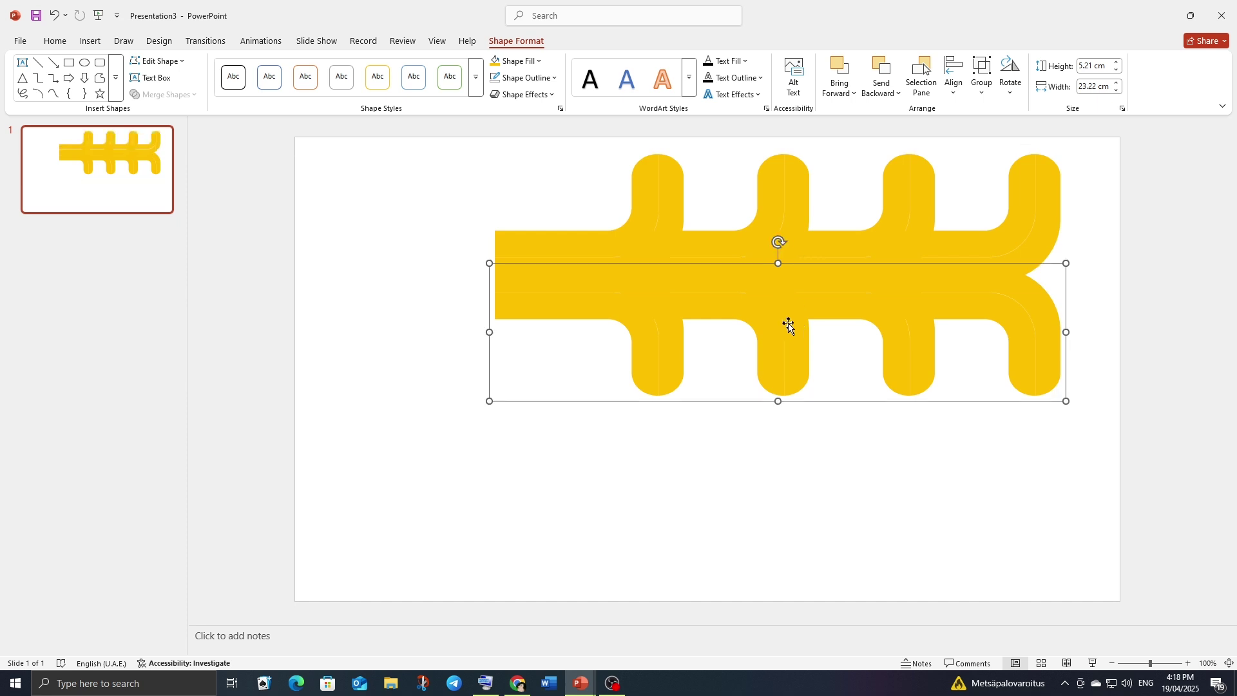
pyautogui.moveTo(786, 326); pyautogui.dragTo(790, 344)
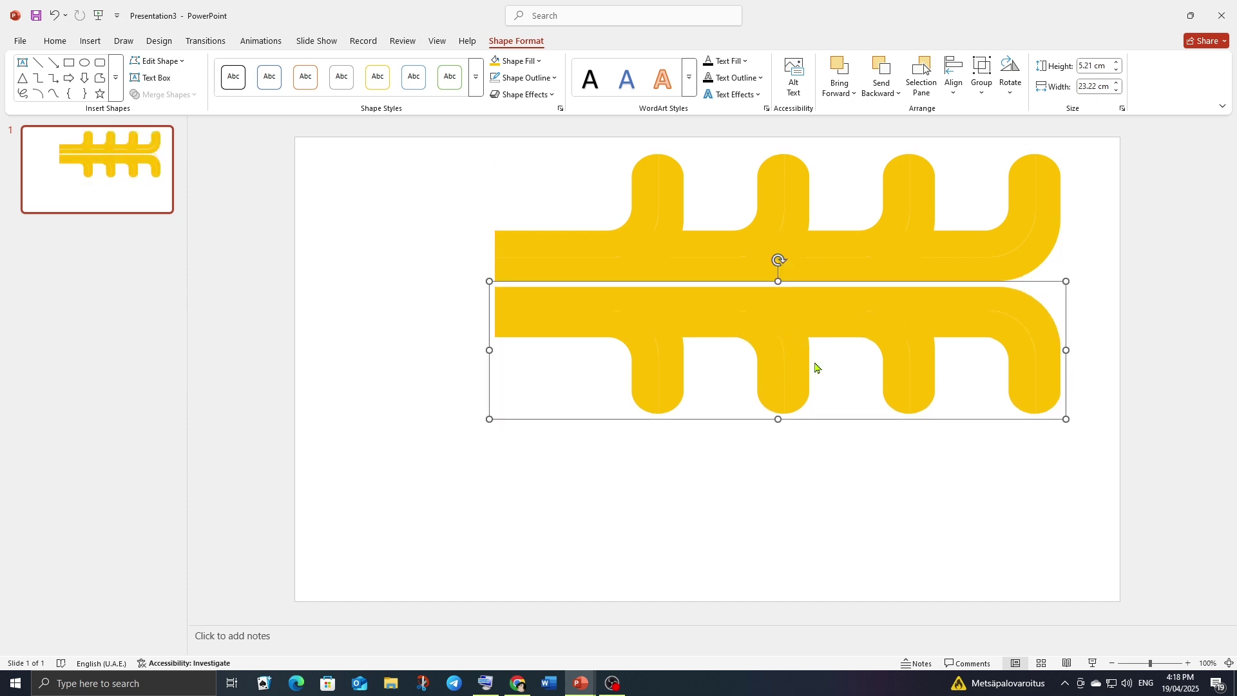
pyautogui.keyDown('shift'); pyautogui.click(918, 260); pyautogui.keyUp('shift')
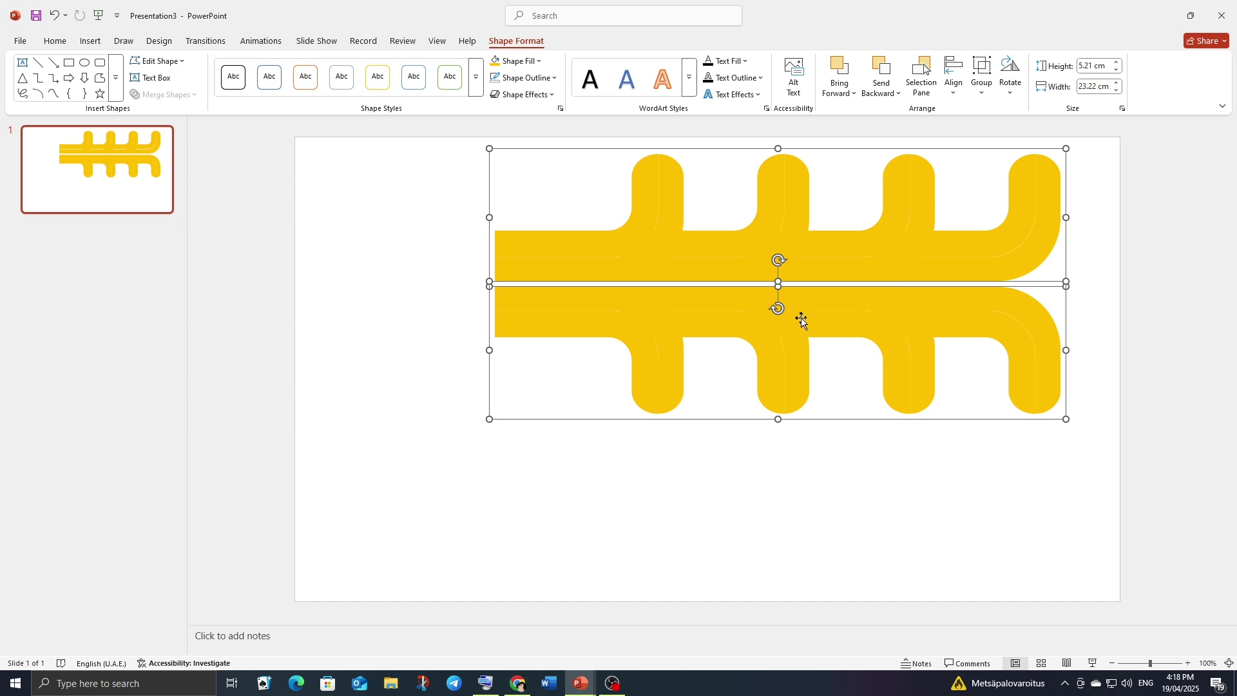
pyautogui.moveTo(798, 325); pyautogui.dragTo(789, 397)
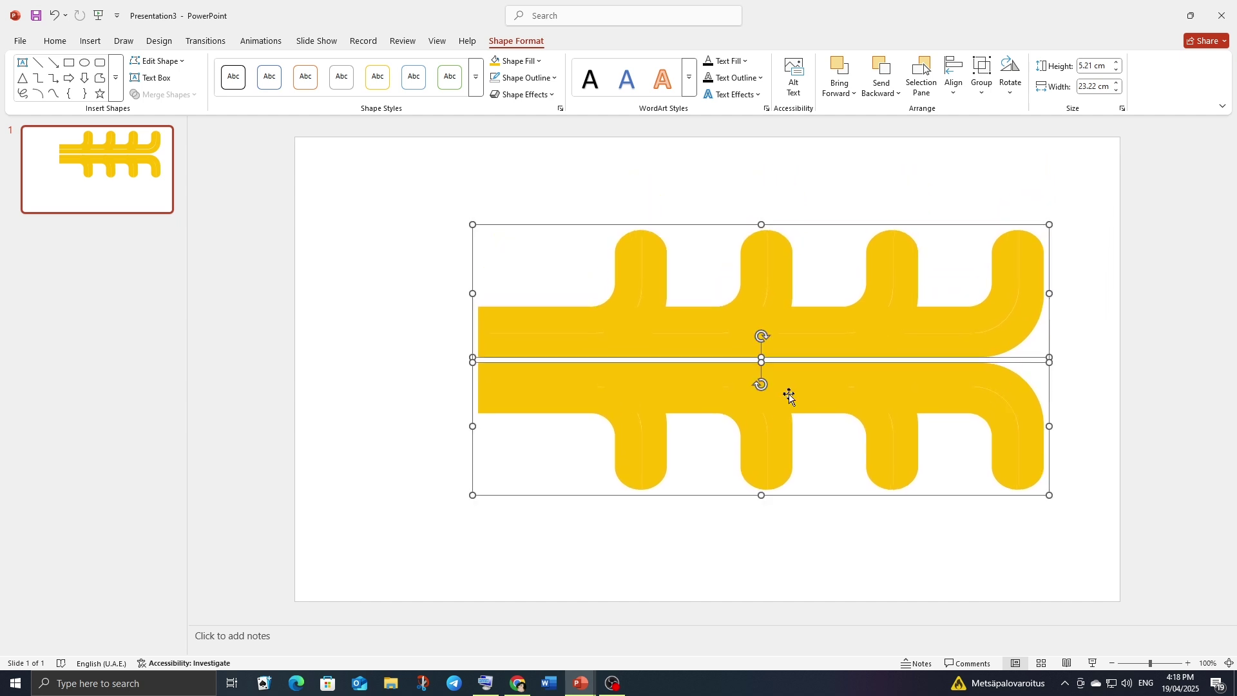
# - Ungroup the upper and lower ribbon groups into their separate hook pieces
pyautogui.rightClick(698, 384)
pyautogui.moveTo(733, 489)
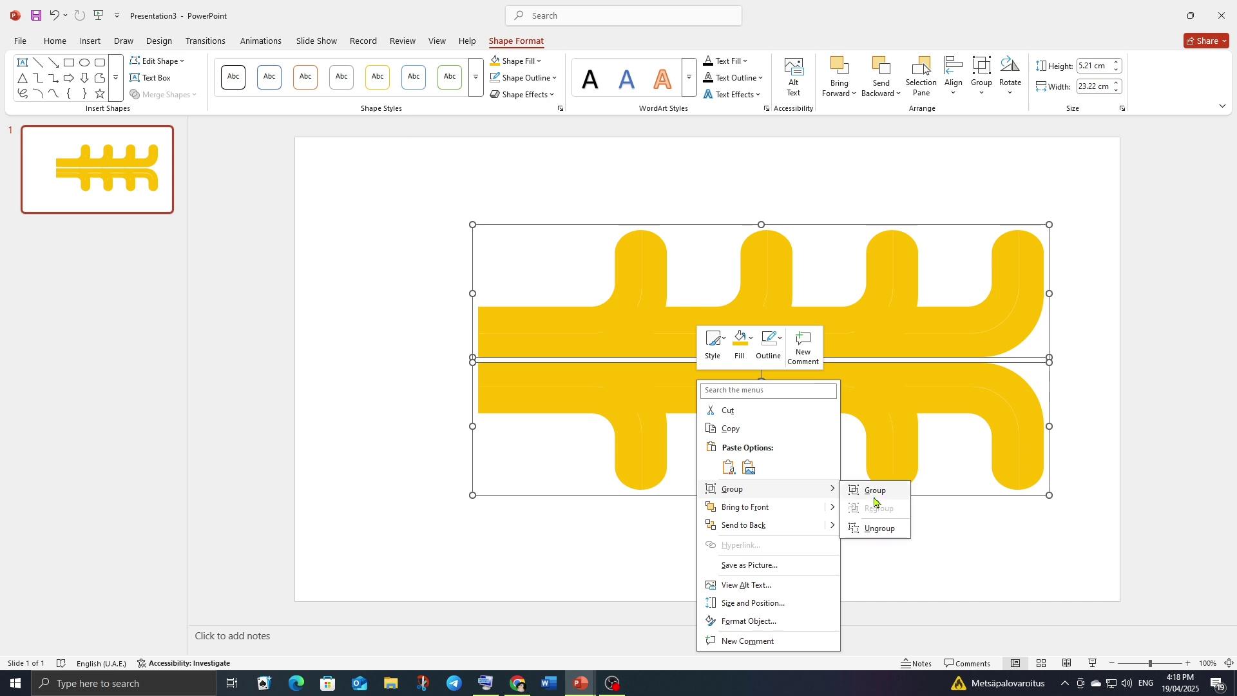
pyautogui.click(870, 529)
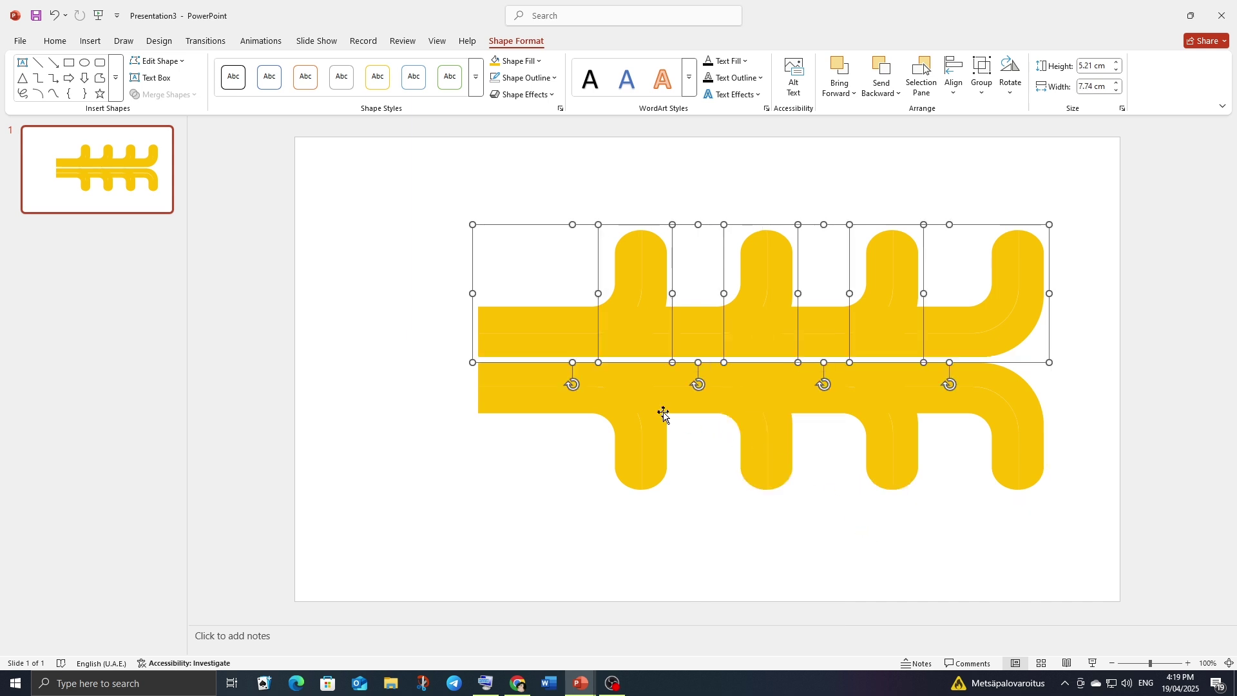
pyautogui.rightClick(641, 338)
pyautogui.moveTo(676, 433)
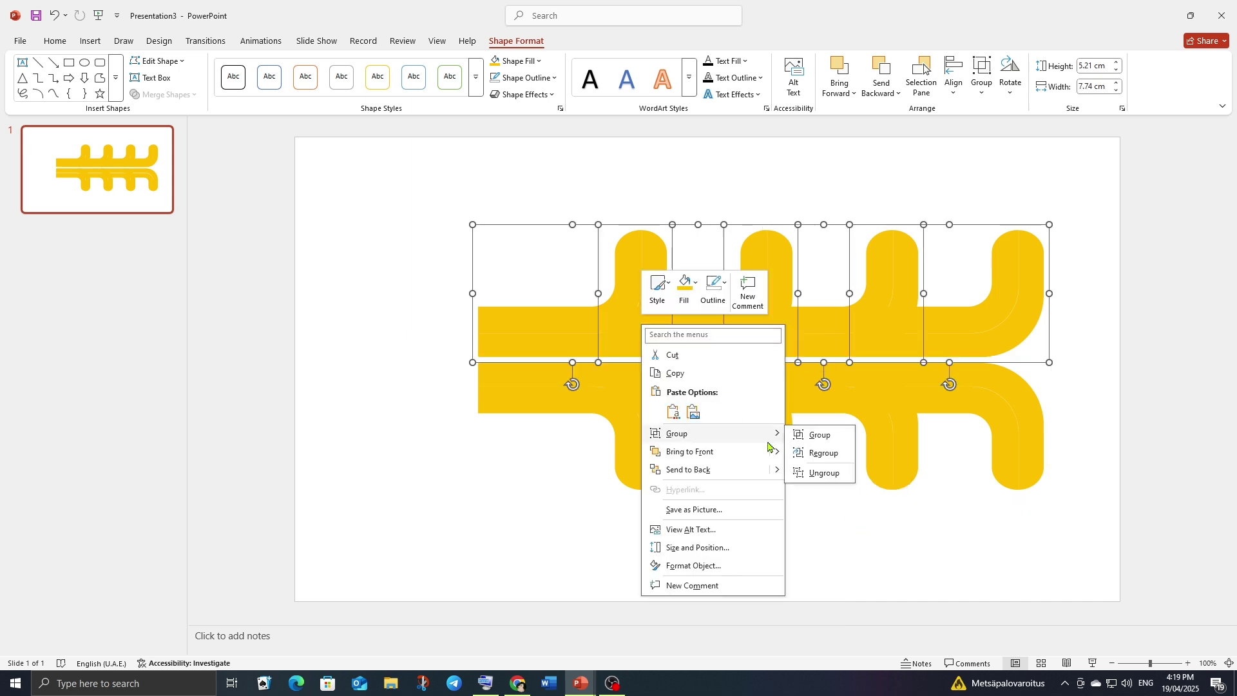
pyautogui.click(810, 477)
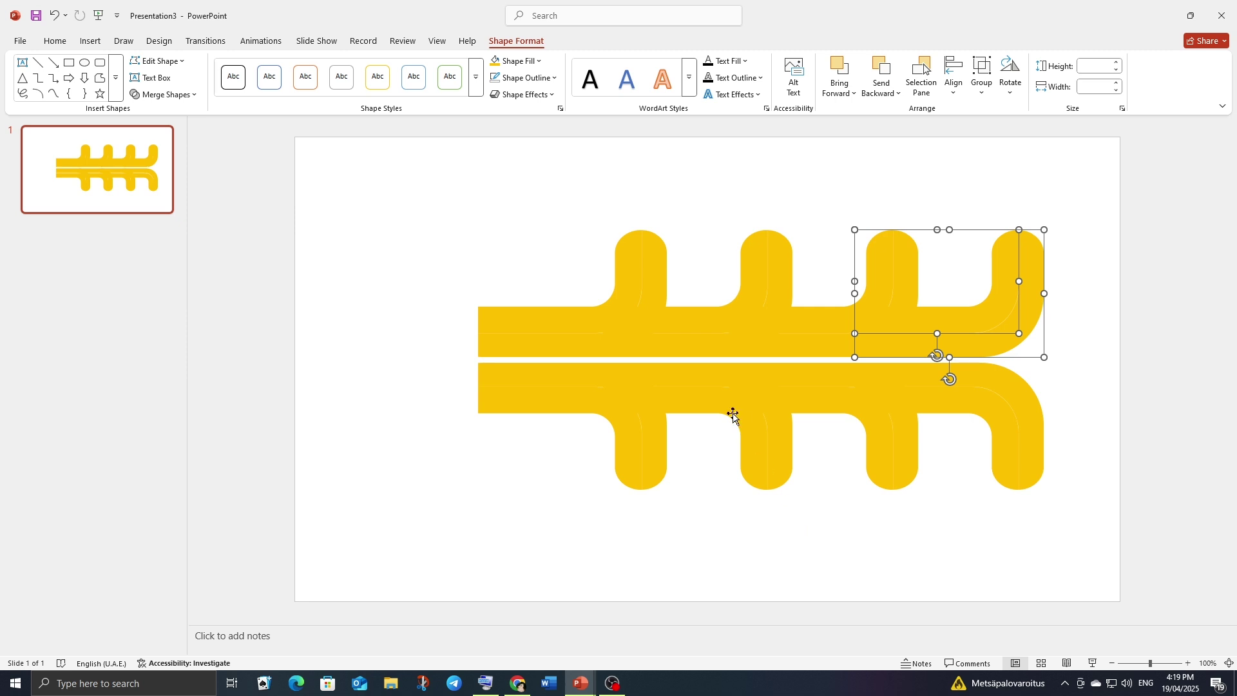
pyautogui.moveTo(391, 330); pyautogui.dragTo(1142, 554)
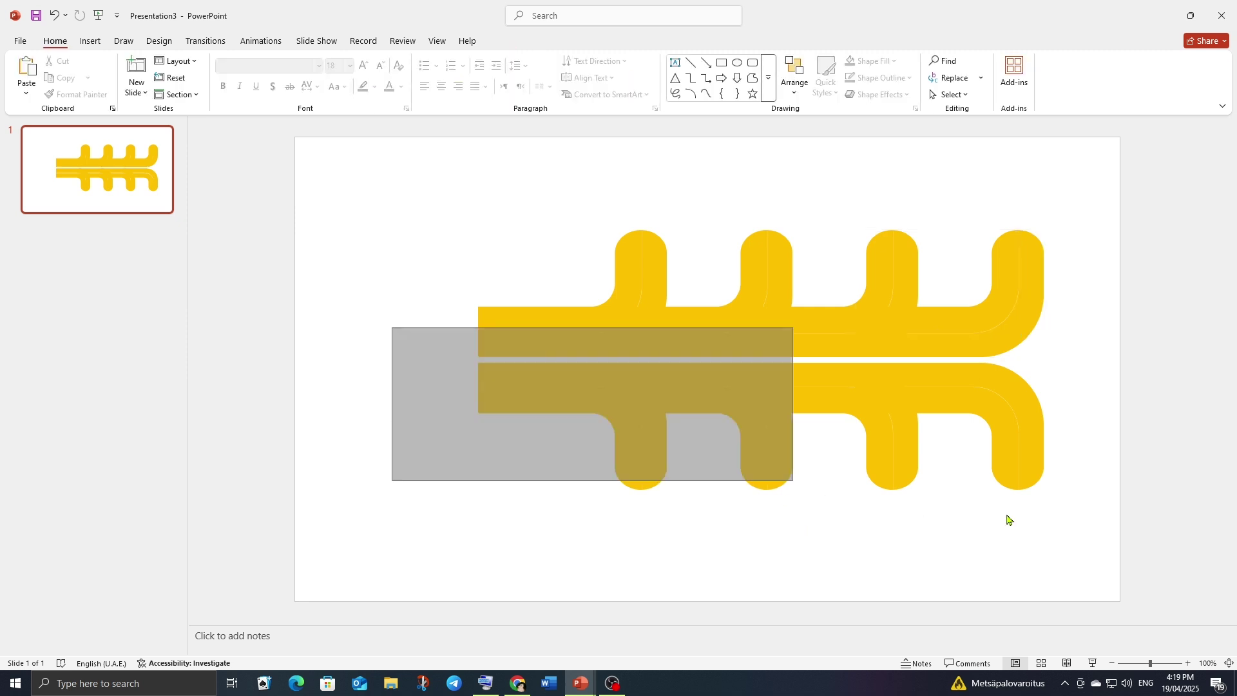
pyautogui.rightClick(767, 416)
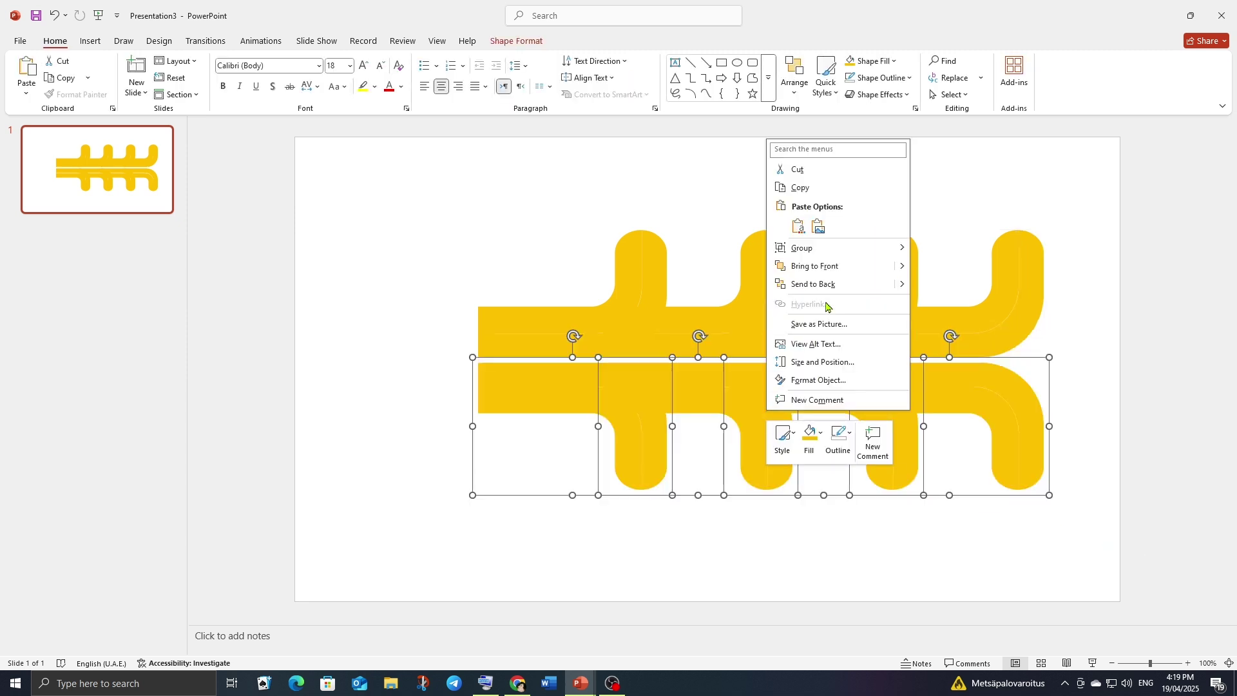
pyautogui.moveTo(803, 248)
pyautogui.click(939, 291)
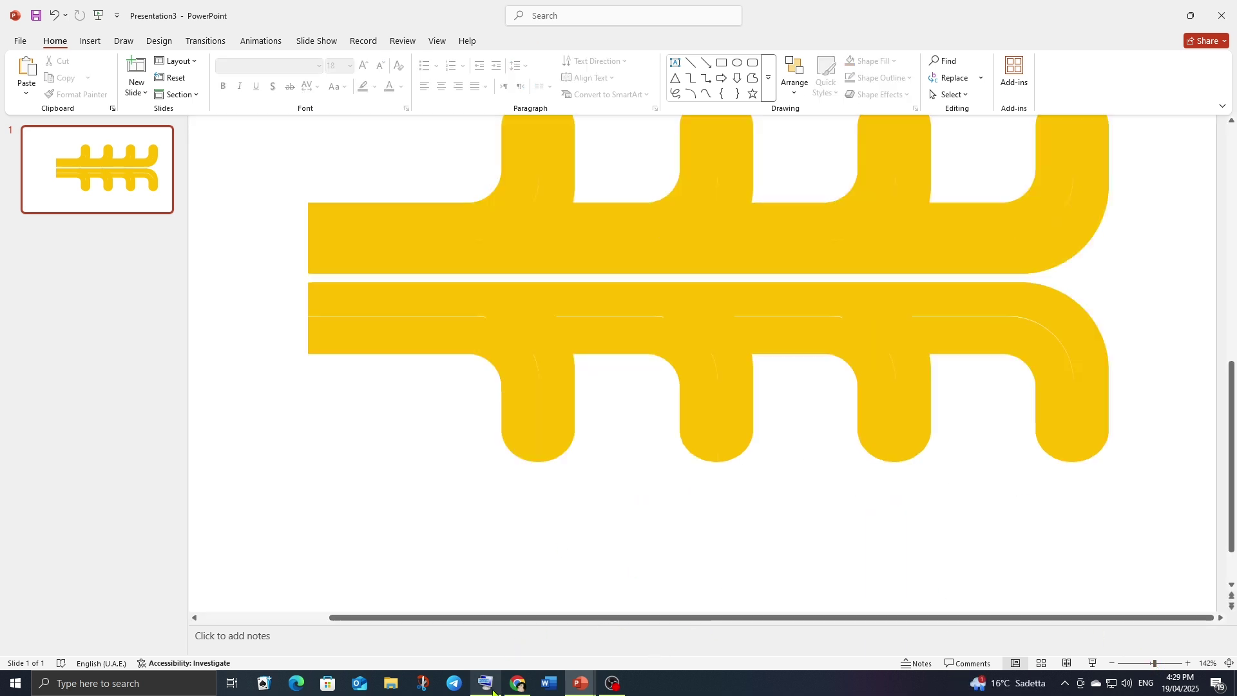
pyautogui.click(580, 683)
# - Copy the eight-colour pill row from AS11's slide 2 and paste it into Presentation3
pyautogui.click(550, 609)
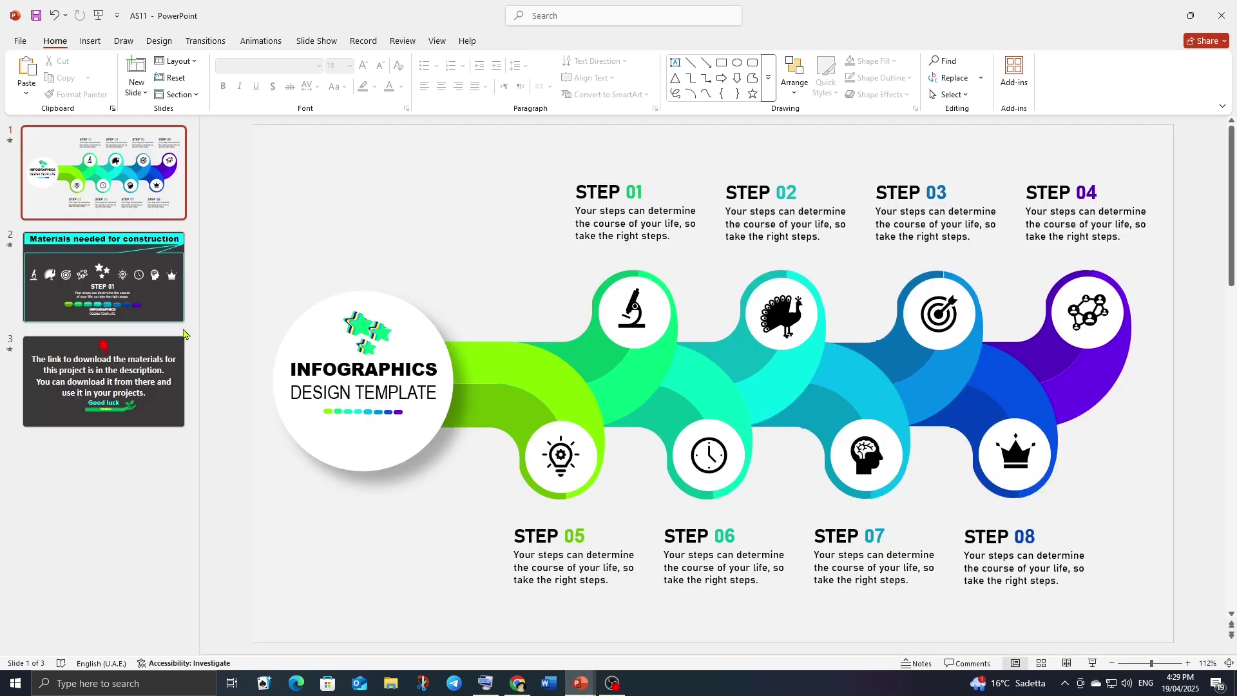
pyautogui.click(172, 311)
pyautogui.click(560, 548)
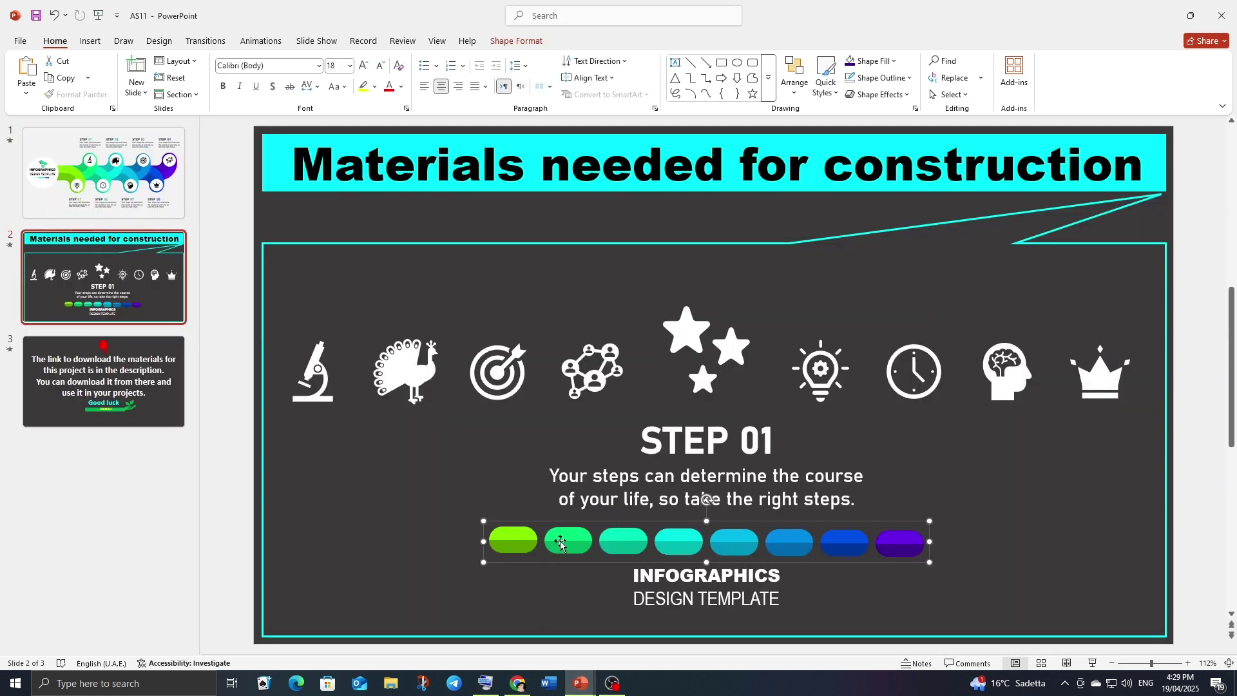
pyautogui.rightClick(560, 548)
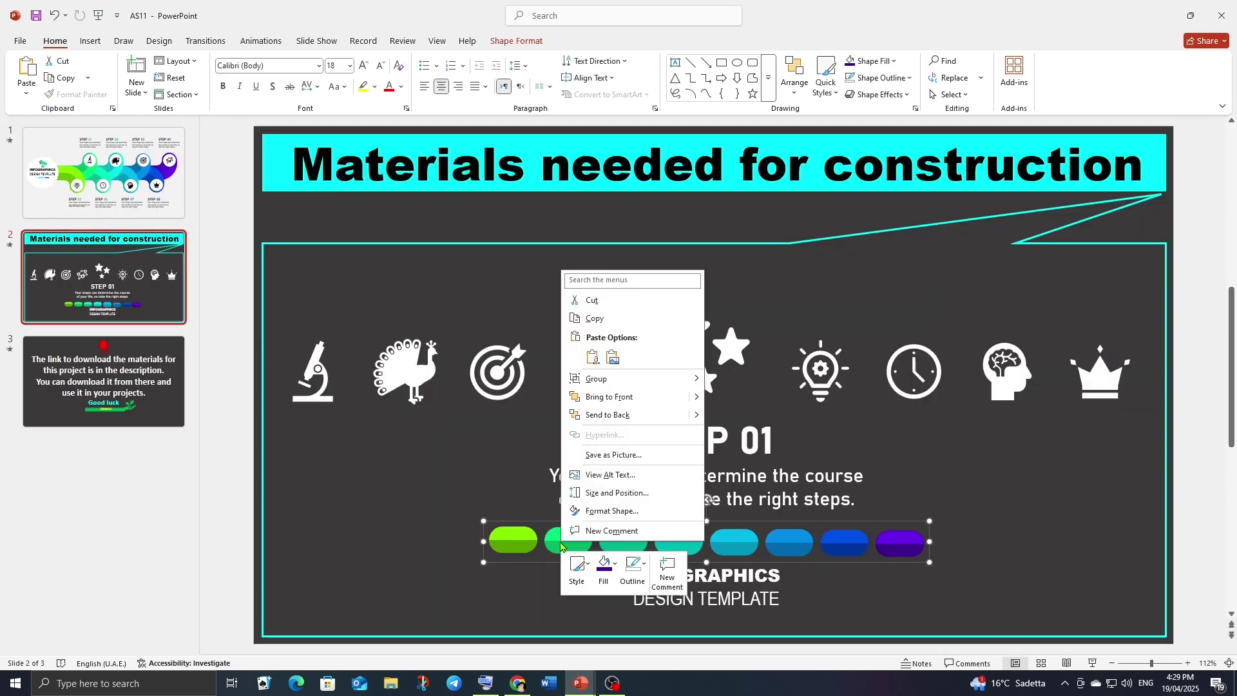
pyautogui.click(594, 319)
pyautogui.click(580, 683)
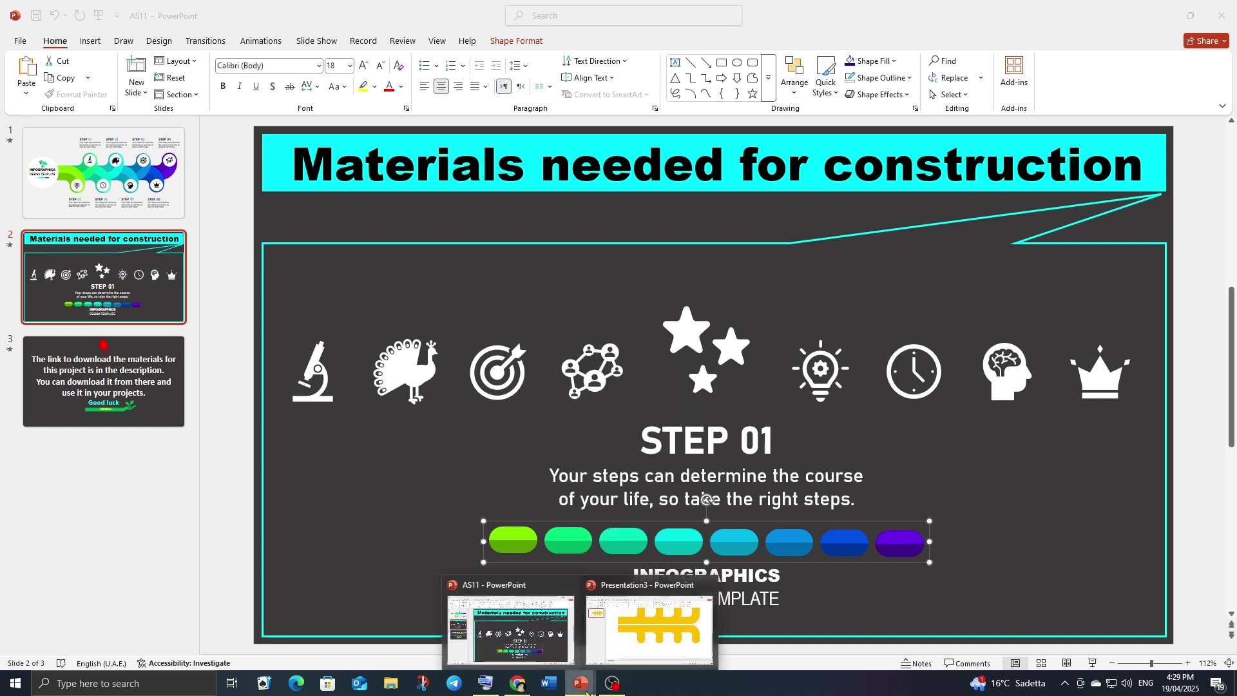
pyautogui.click(623, 648)
pyautogui.hotkey('ctrl', 'v')
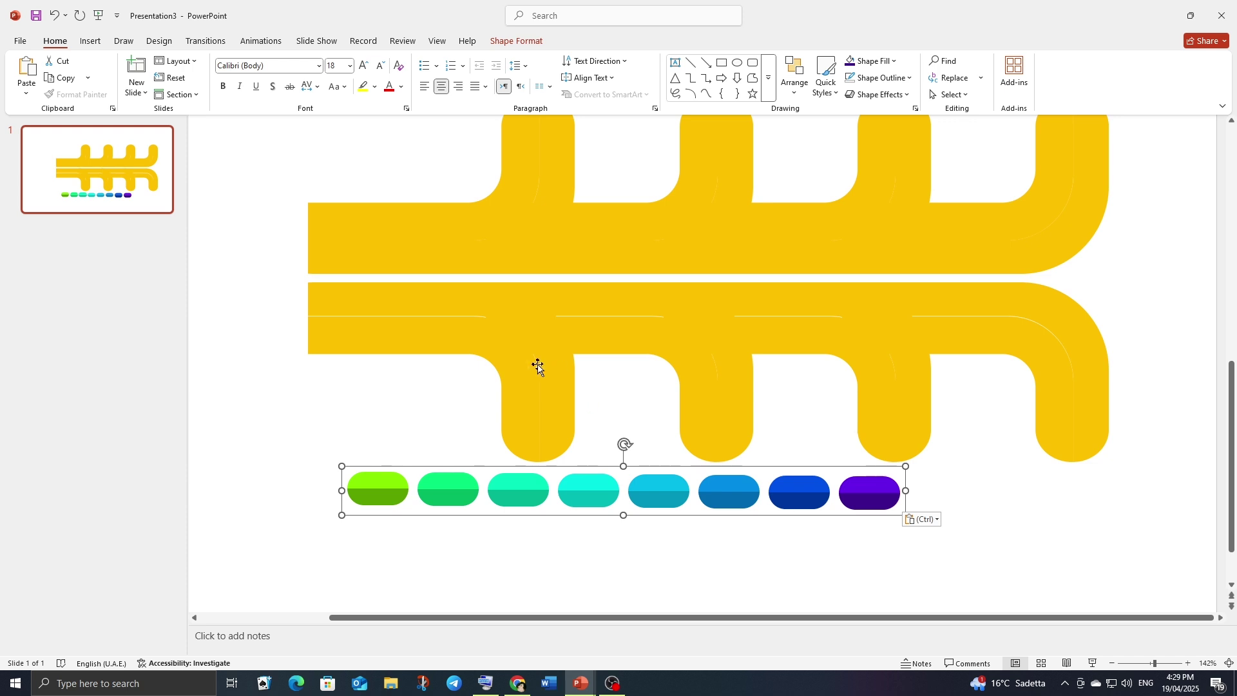
# - Fill the lower ribbon's left hook pieces with the first pill's light and dark green
pyautogui.click(369, 305)
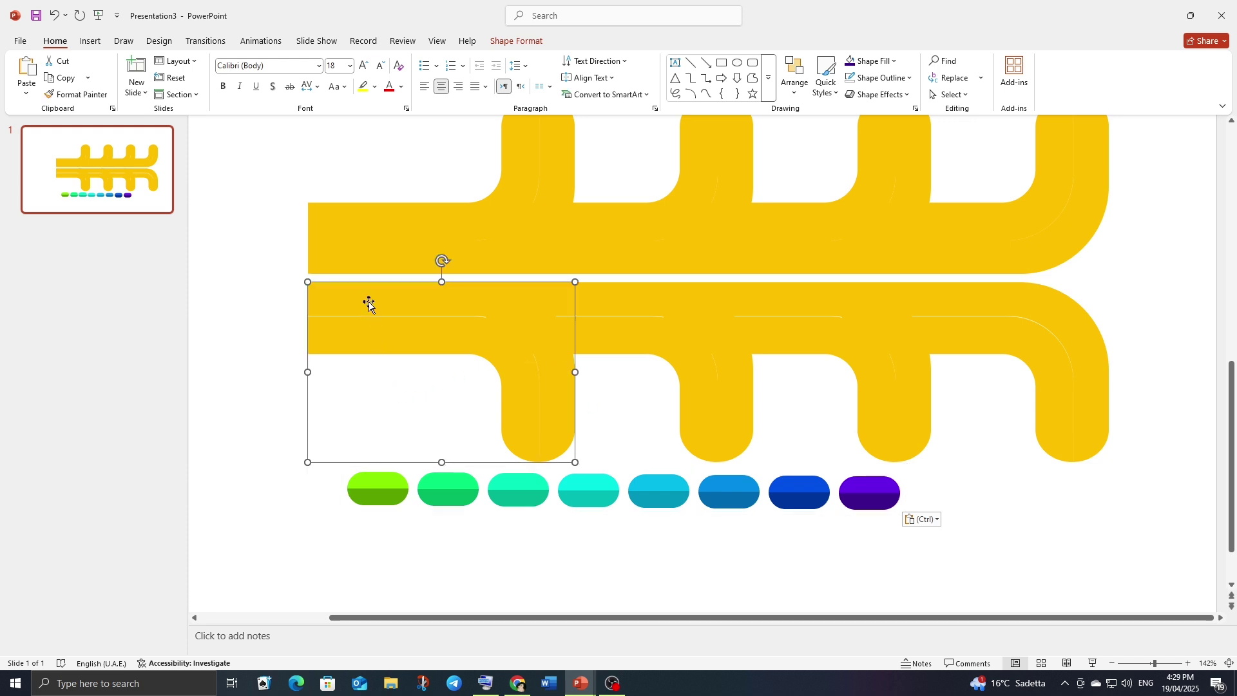
pyautogui.click(523, 42)
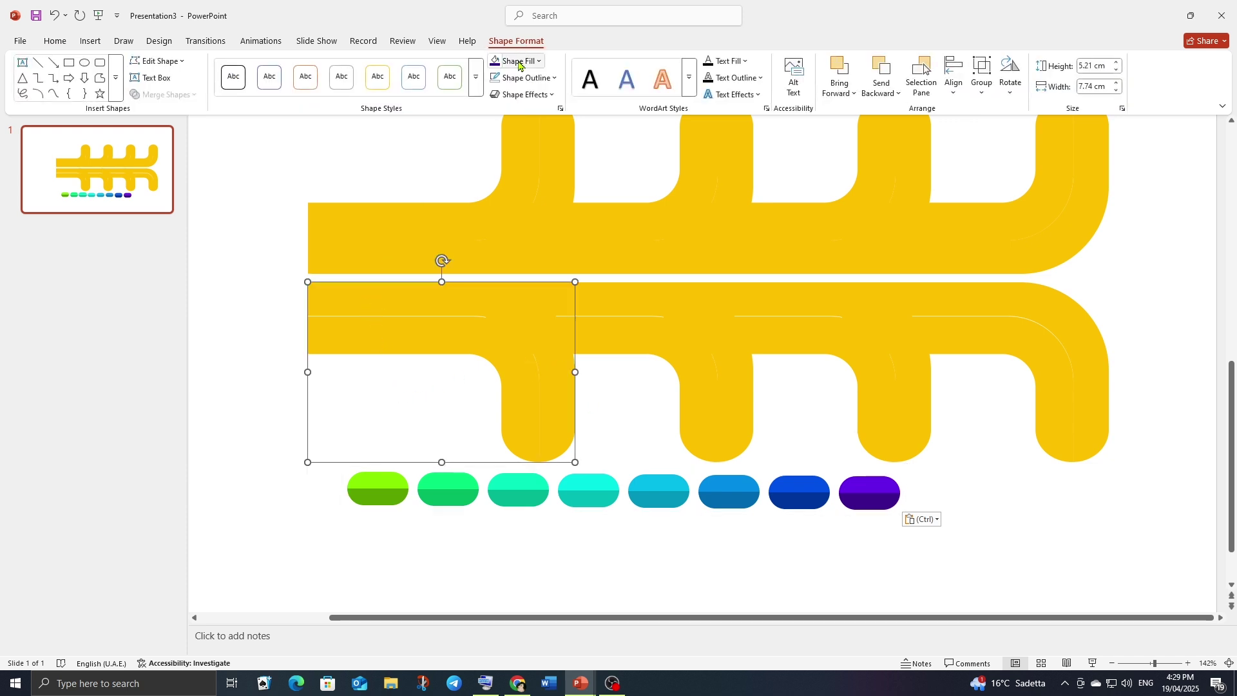
pyautogui.click(518, 61)
pyautogui.click(526, 365)
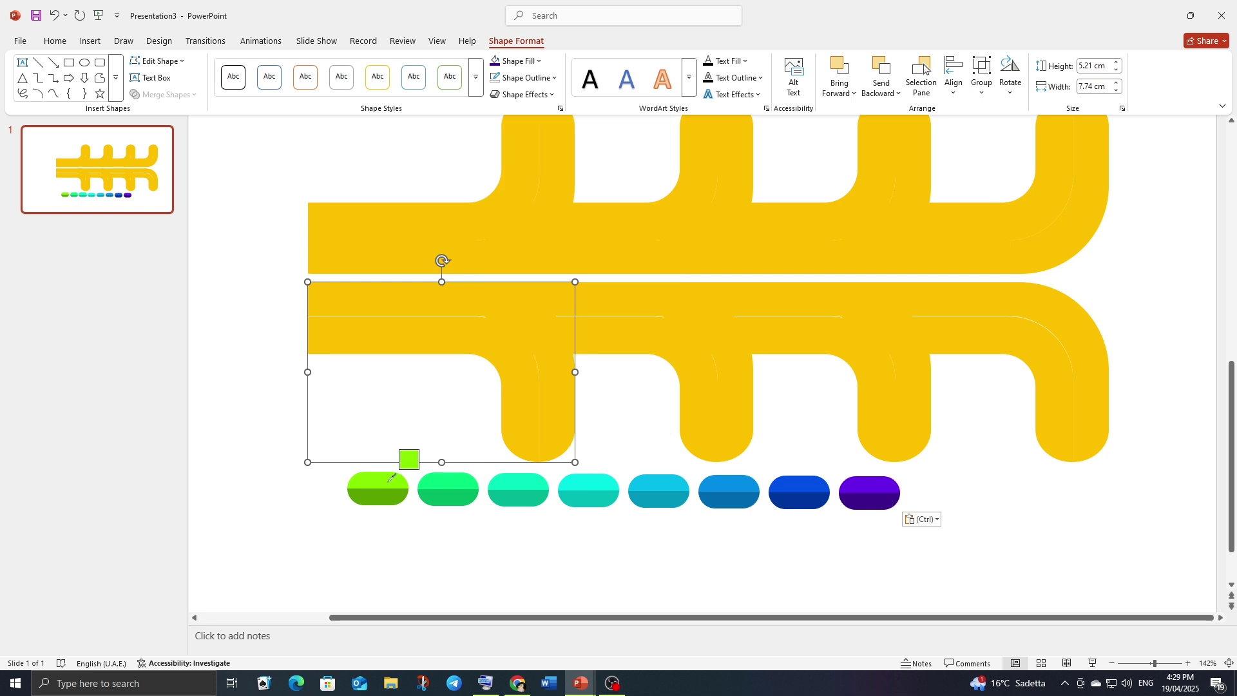
pyautogui.click(390, 477)
pyautogui.click(383, 336)
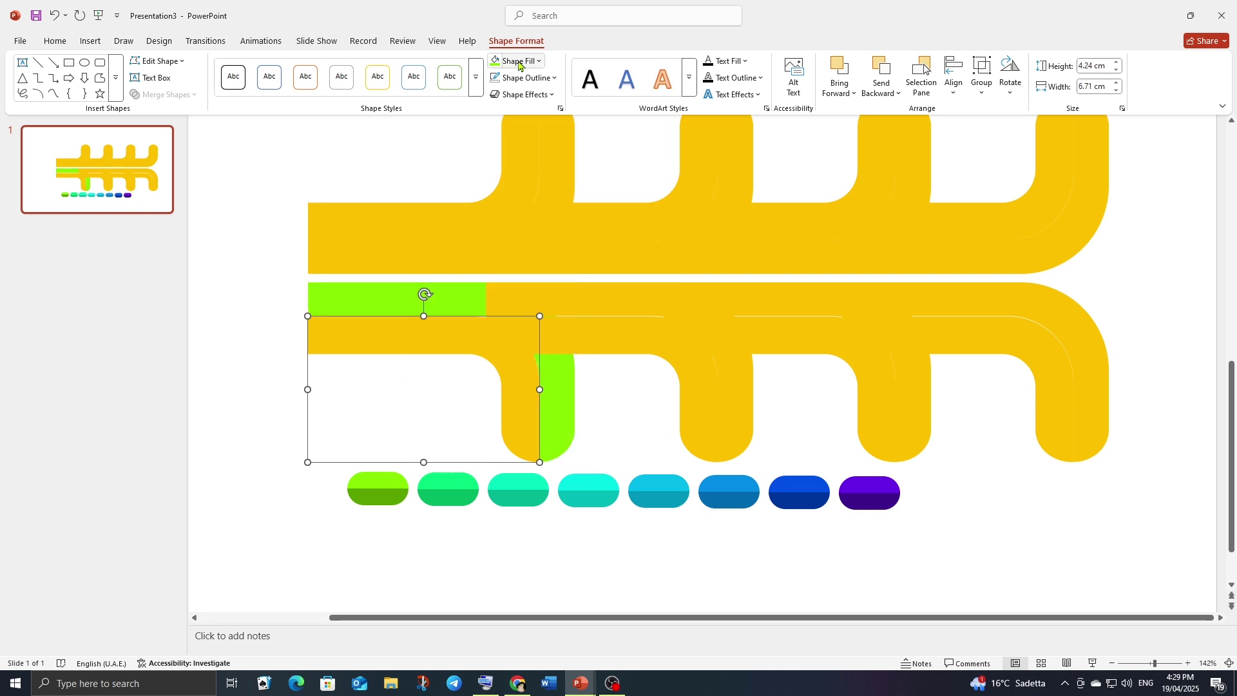
pyautogui.click(519, 60)
pyautogui.click(523, 364)
pyautogui.click(391, 495)
# - Try a teal fill on the next hook piece, then cancel it and deselect
pyautogui.click(600, 299)
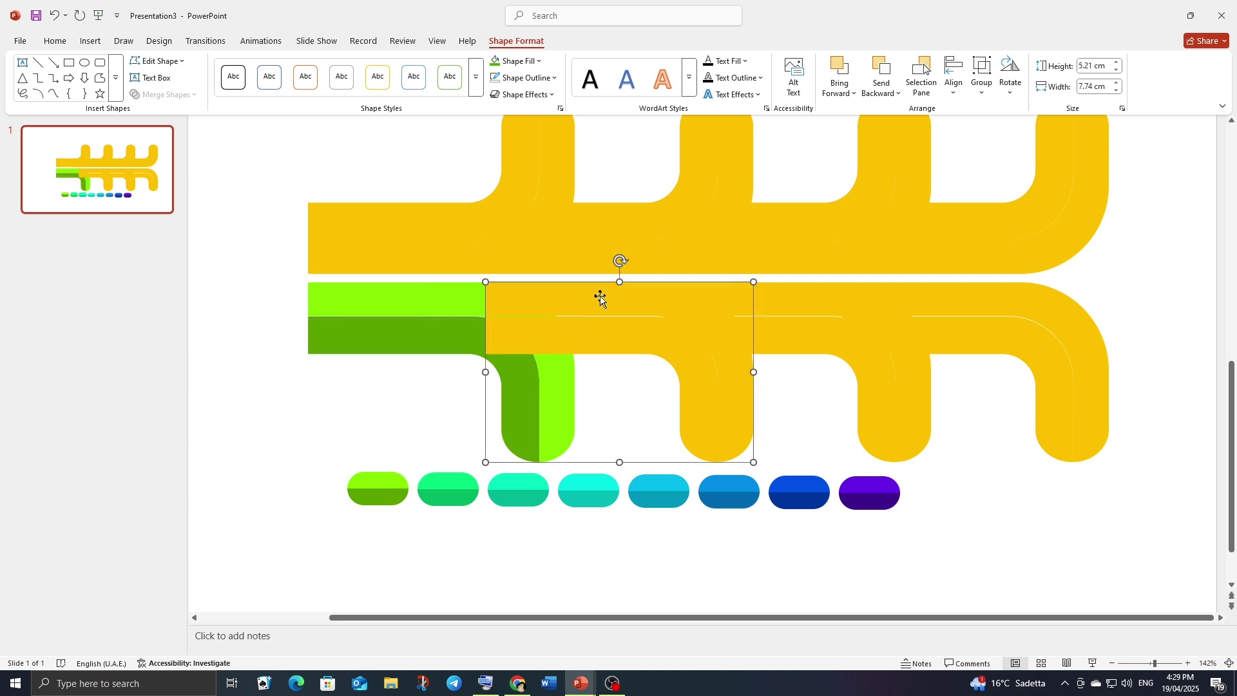
pyautogui.click(537, 63)
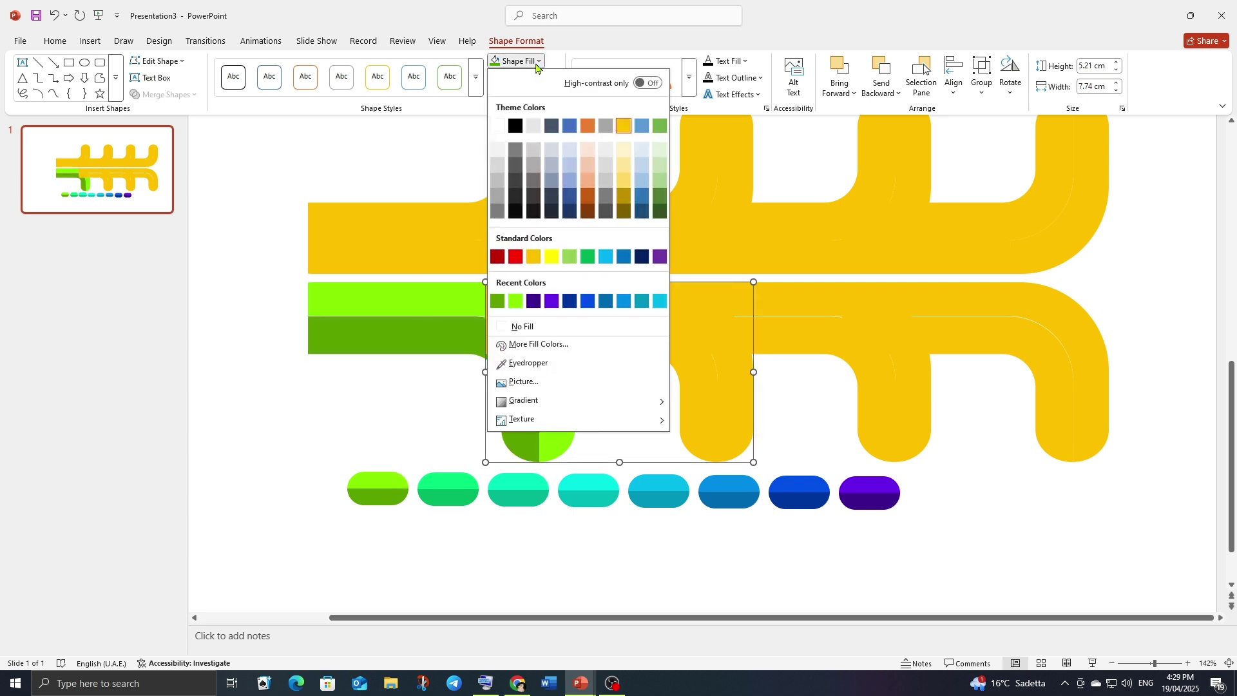
pyautogui.click(523, 363)
pyautogui.click(528, 481)
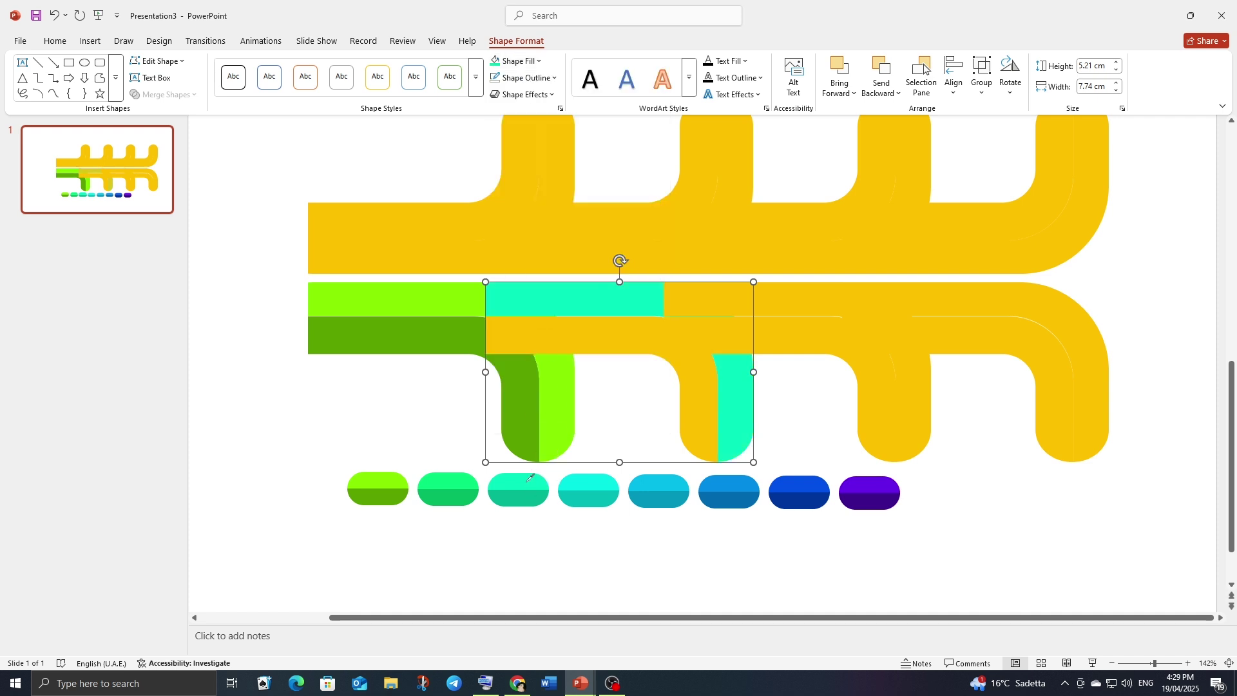
pyautogui.press('Escape')
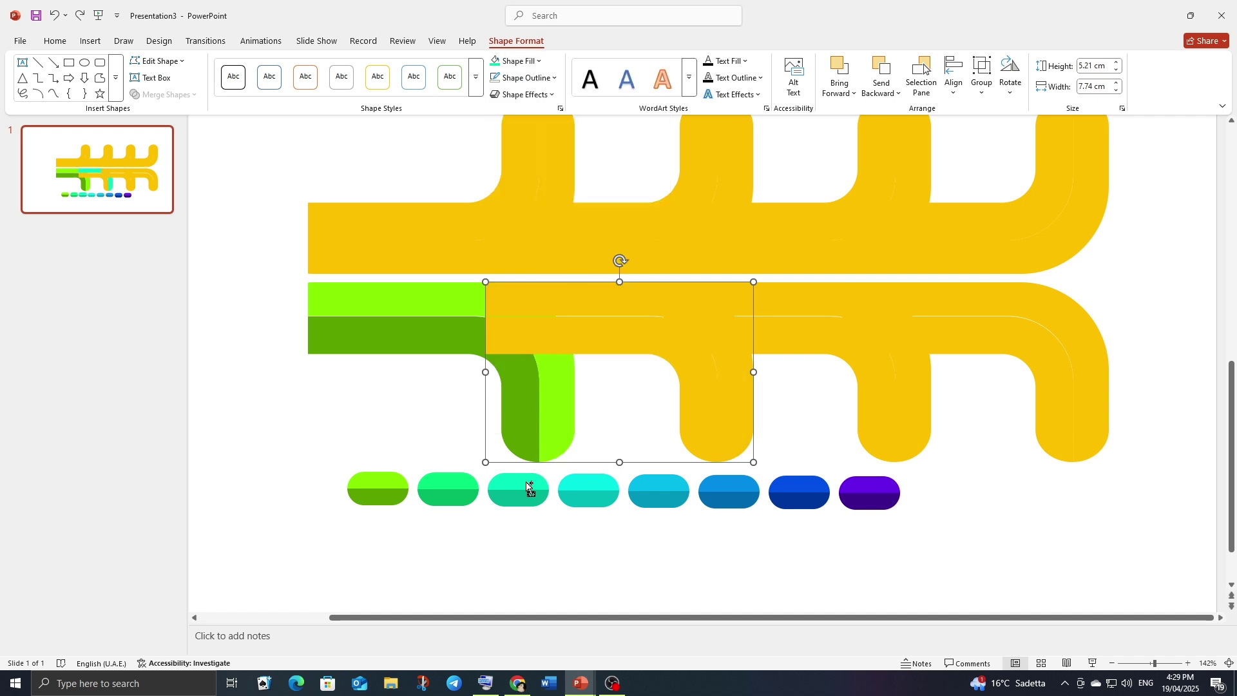
pyautogui.click(460, 429)
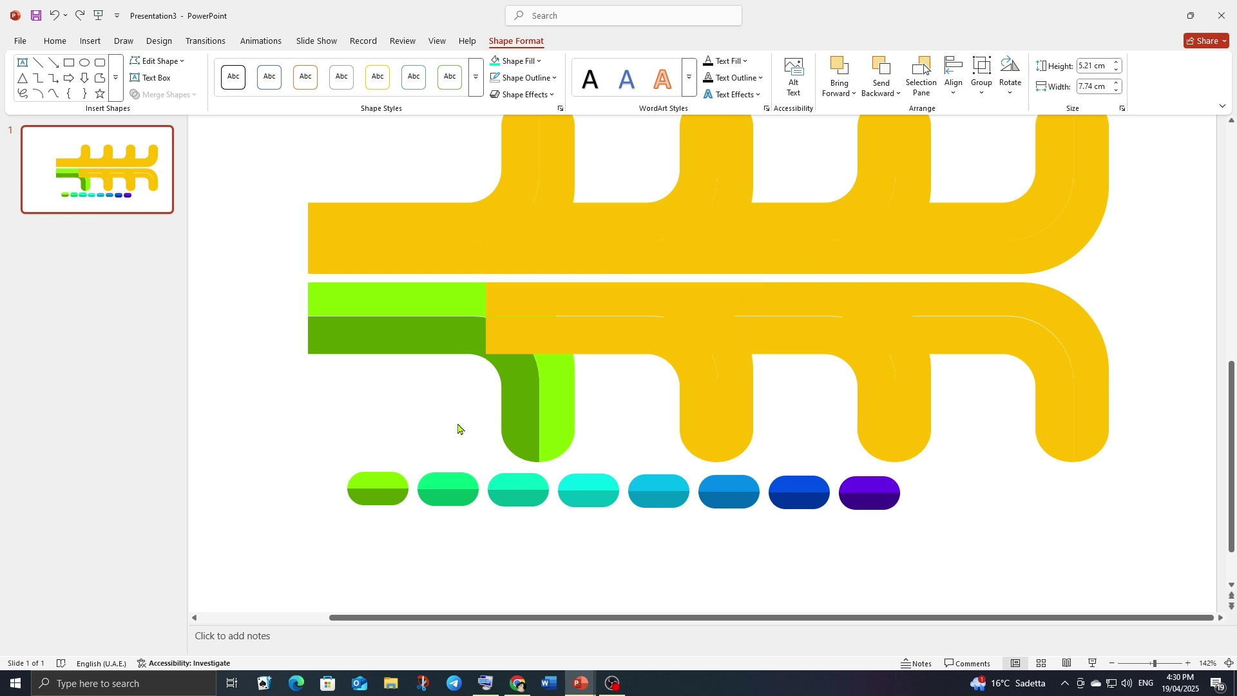
pyautogui.click(420, 340)
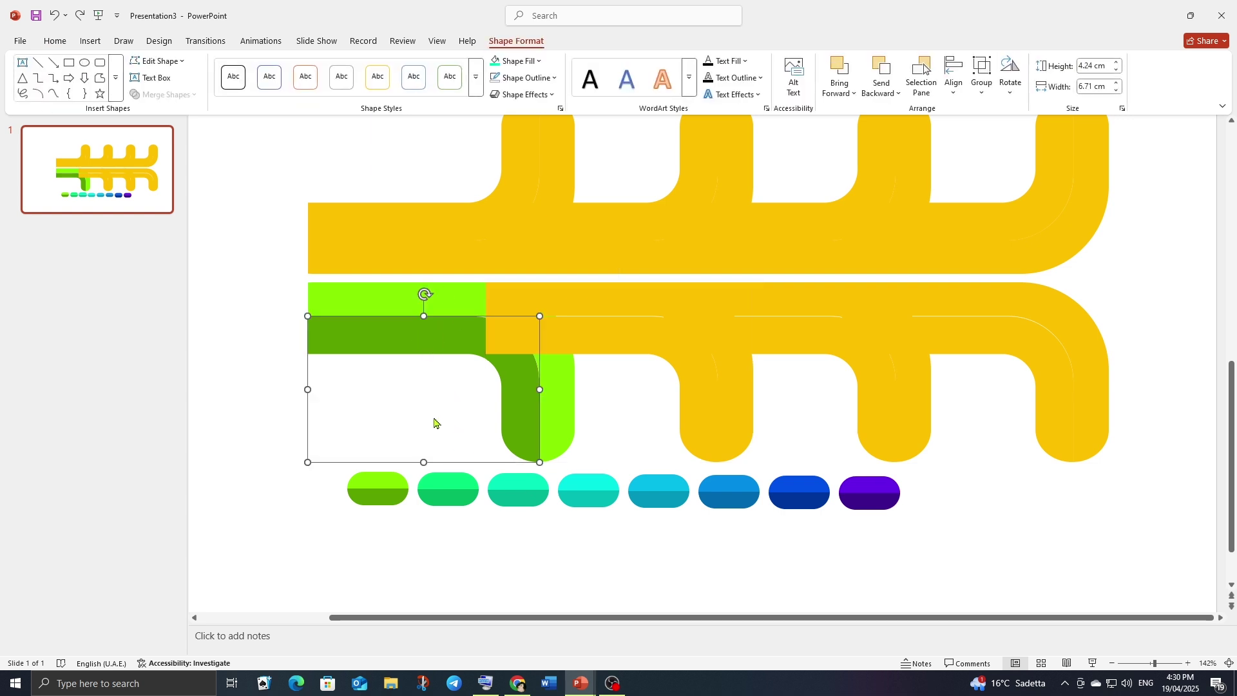
# - Fill the upper-left corner pieces with the second capsule's darker and light greens
pyautogui.click(413, 213)
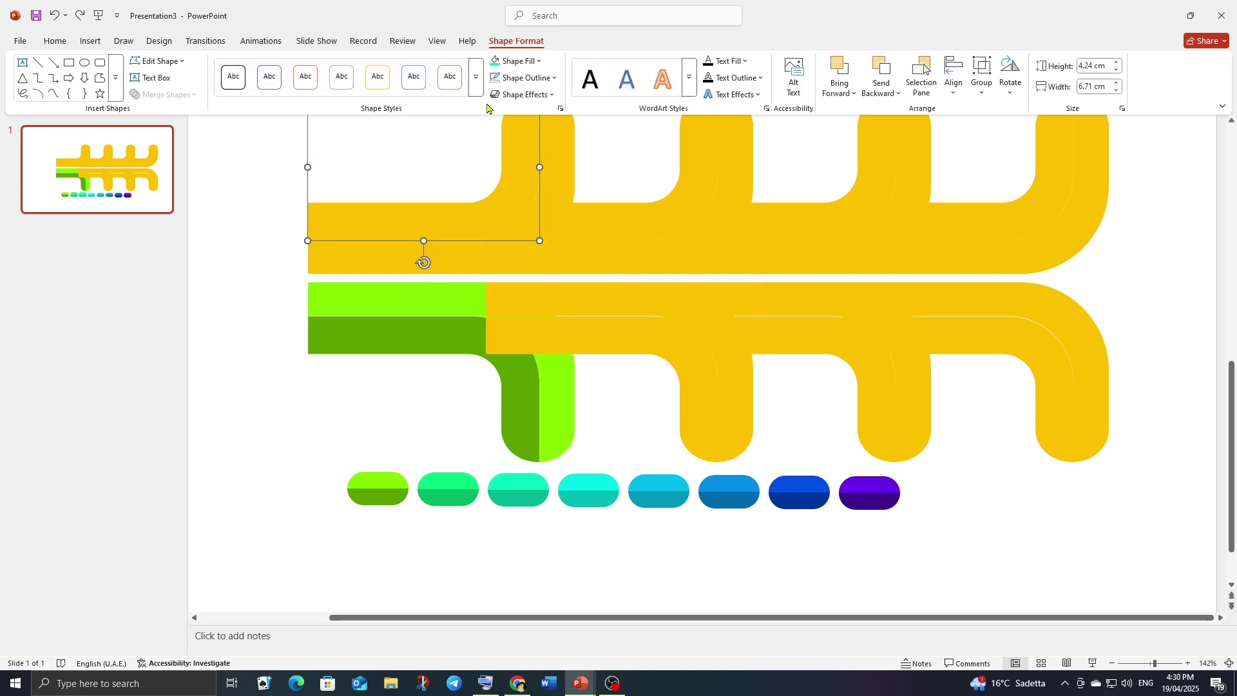
pyautogui.click(516, 61)
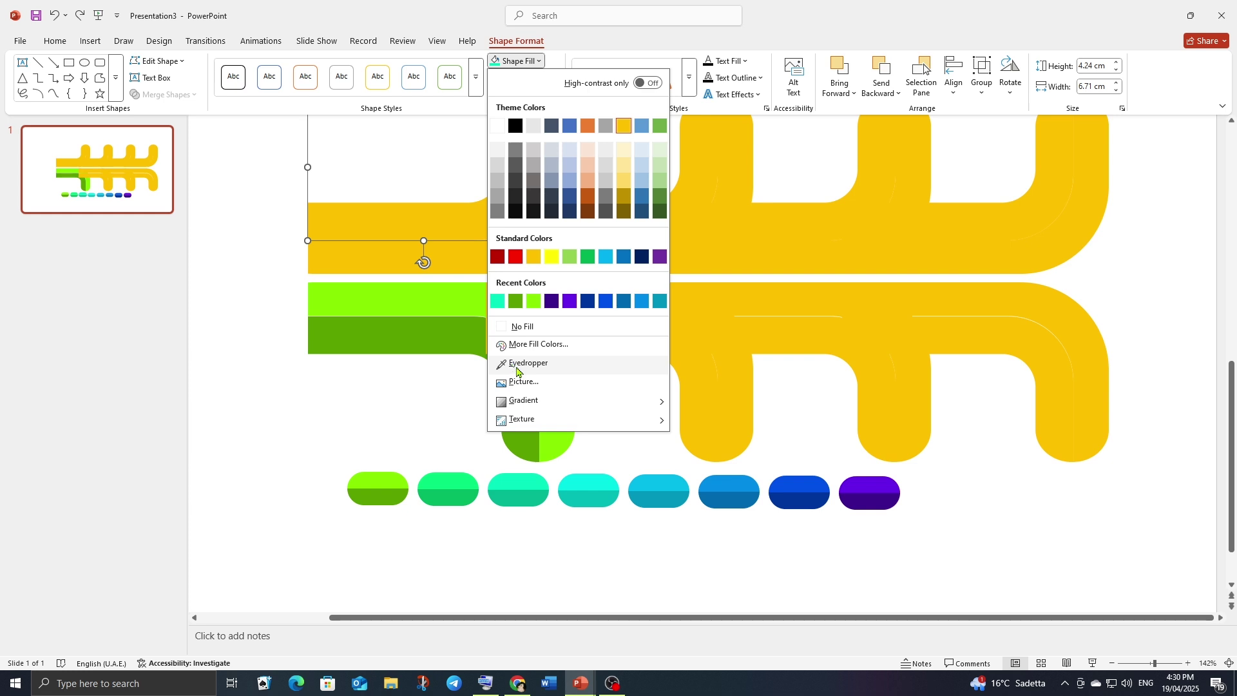
pyautogui.click(518, 365)
pyautogui.click(454, 475)
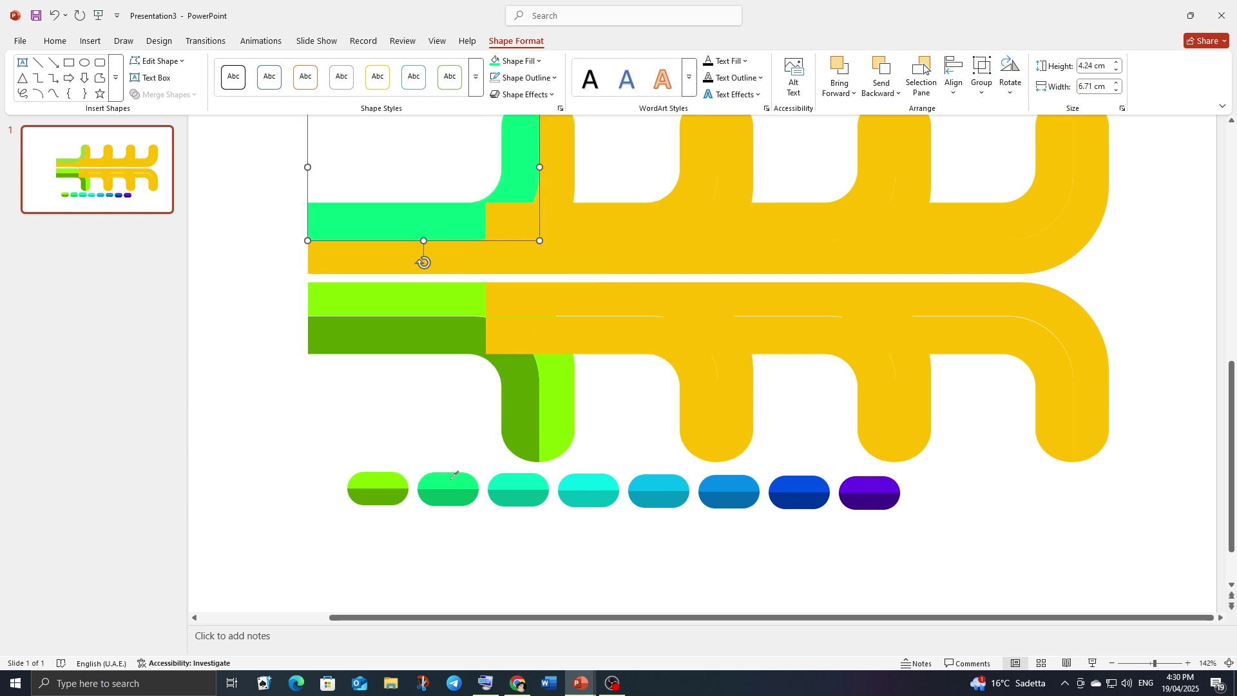
pyautogui.click(398, 267)
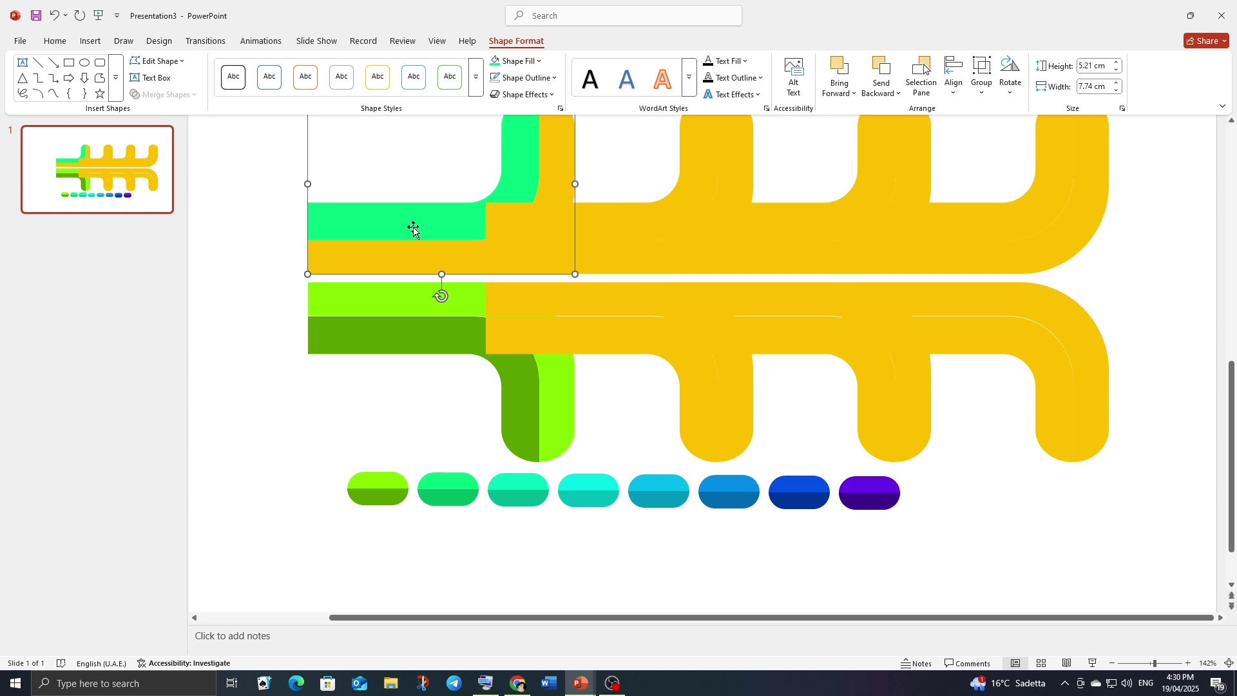
pyautogui.hotkey('ctrl', 'z')
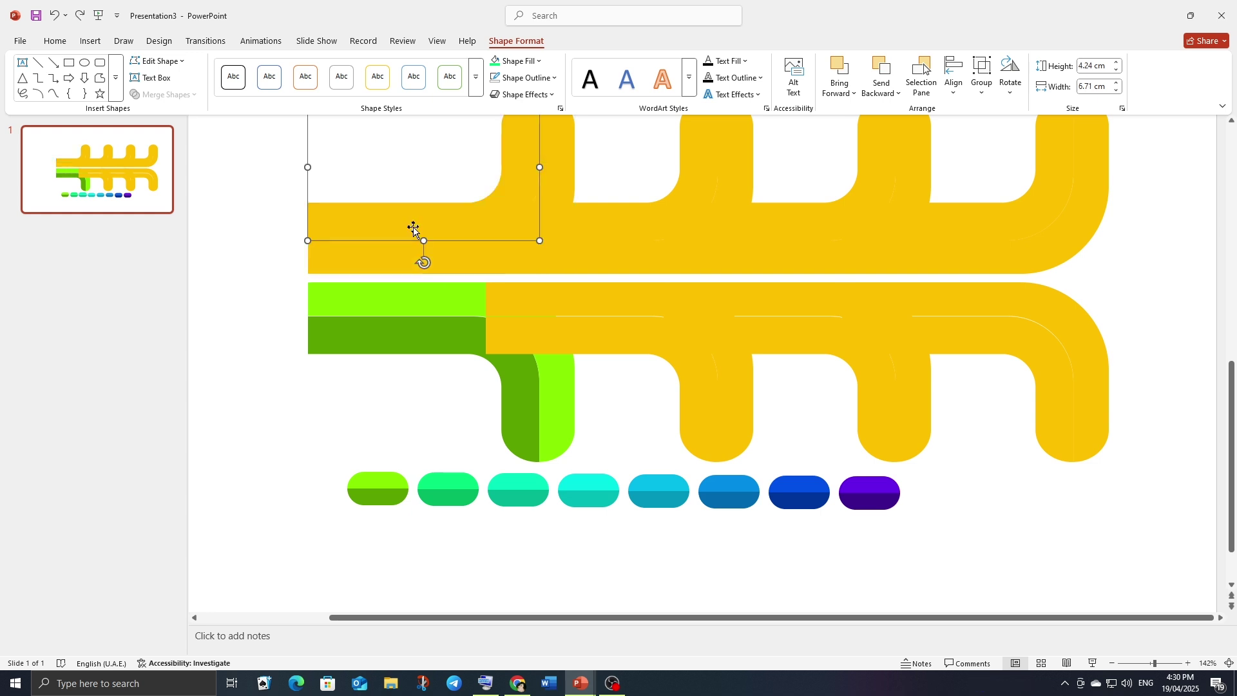
pyautogui.click(522, 60)
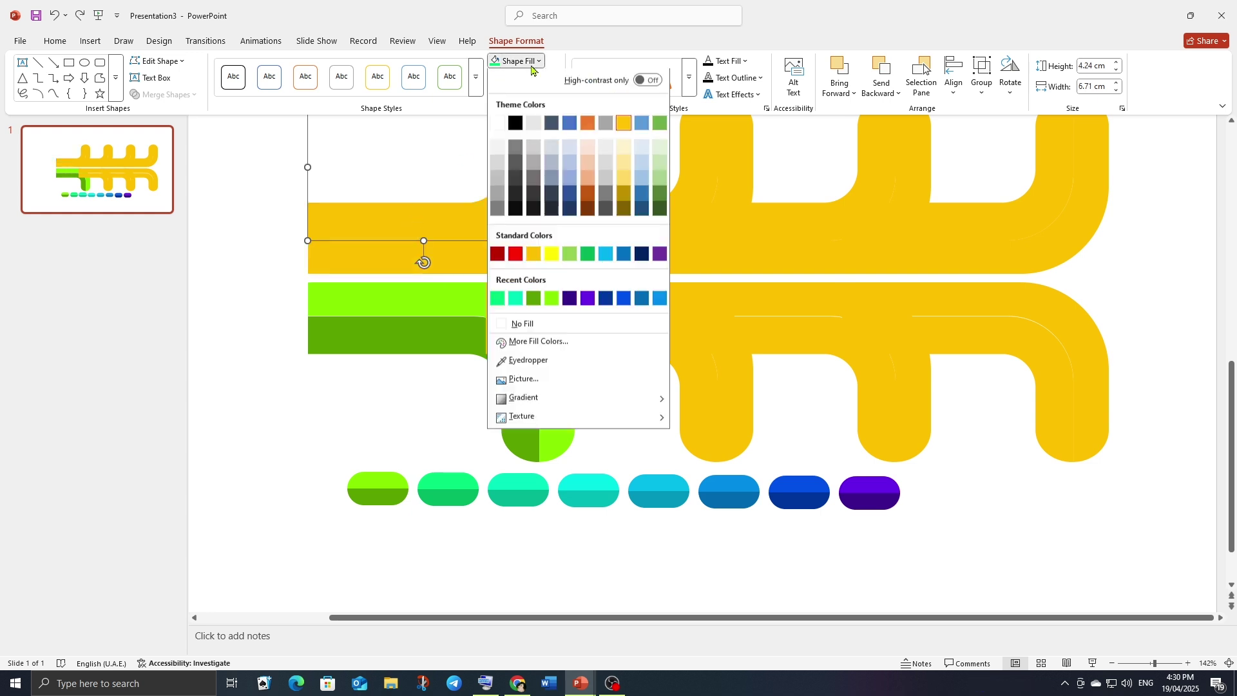
pyautogui.click(517, 364)
pyautogui.click(459, 494)
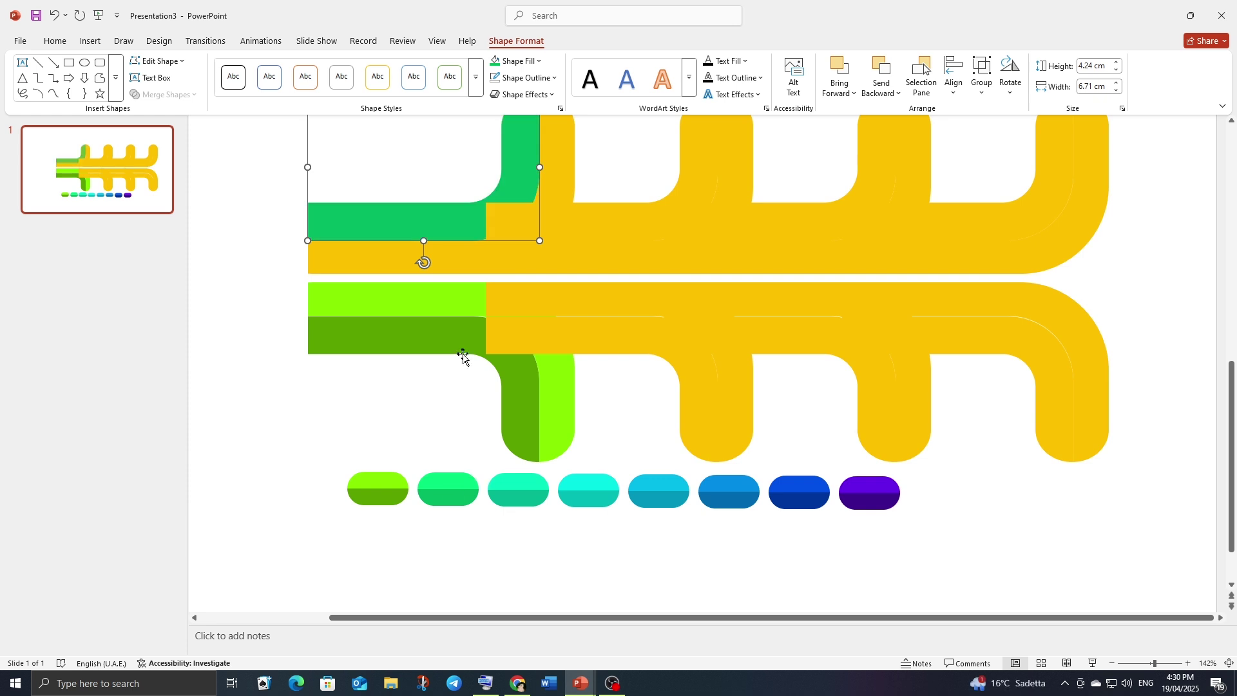
pyautogui.click(405, 258)
pyautogui.click(515, 61)
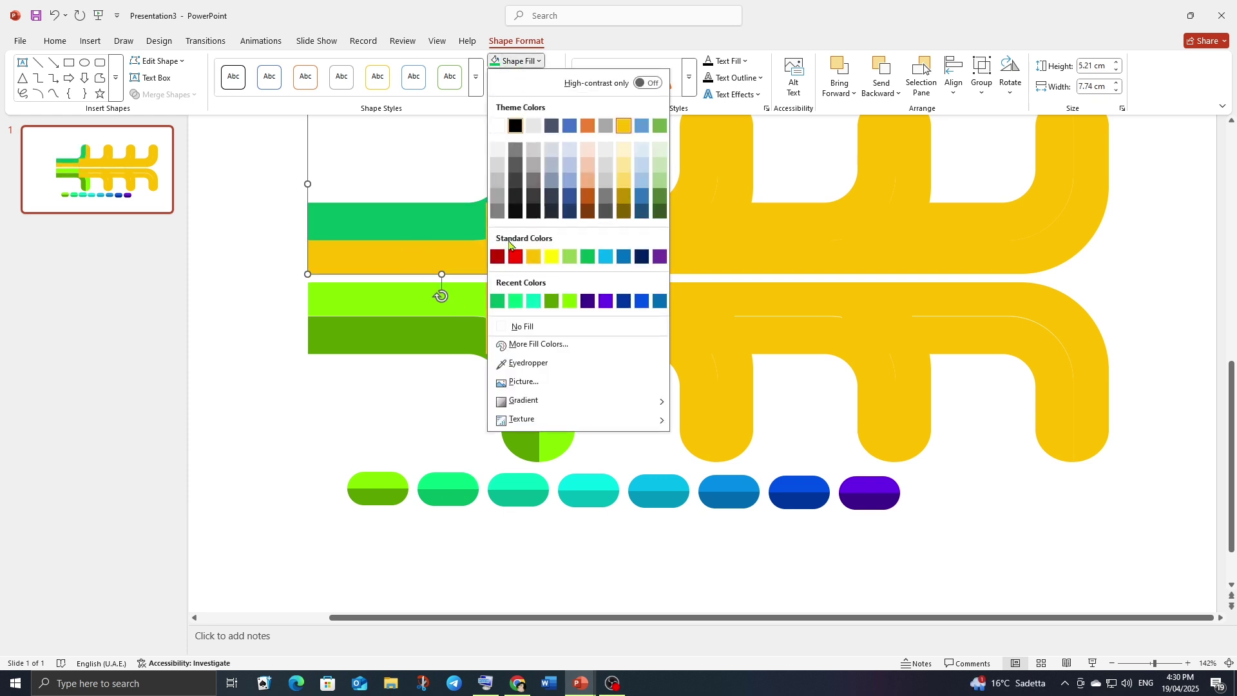
pyautogui.click(523, 363)
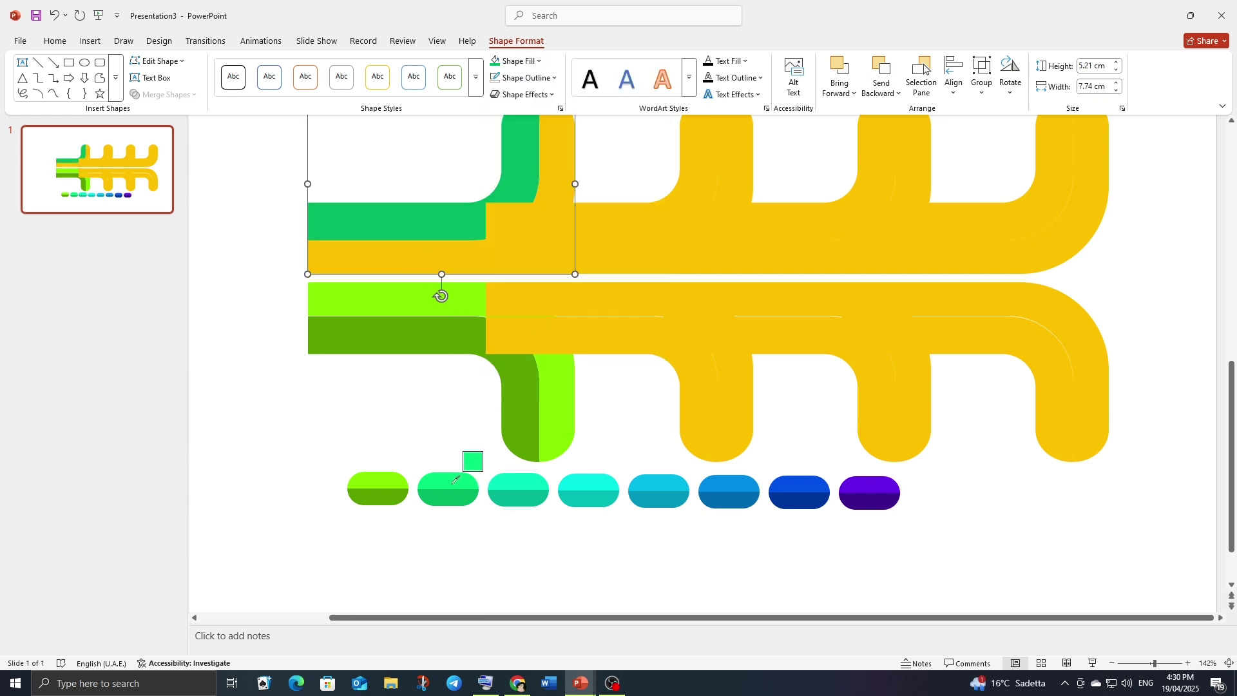
pyautogui.click(455, 479)
# - Fill the lower middle link pieces with the third capsule's teal and darker teal
pyautogui.click(566, 295)
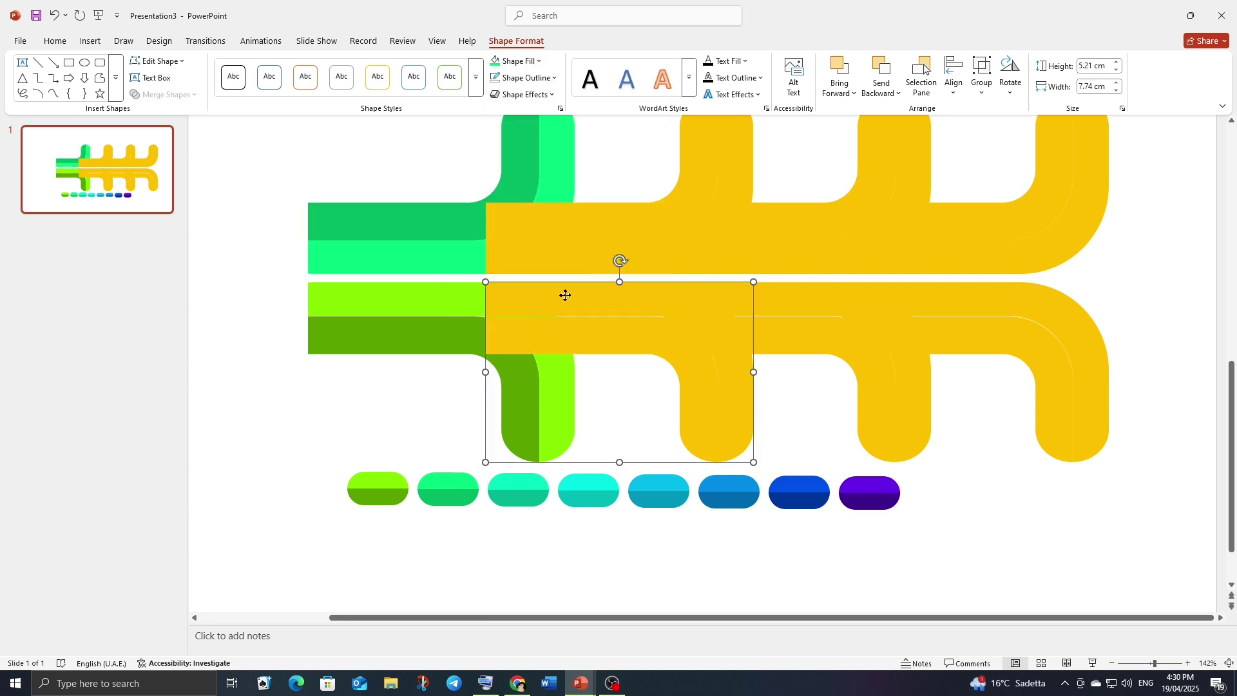
pyautogui.click(516, 61)
pyautogui.click(524, 381)
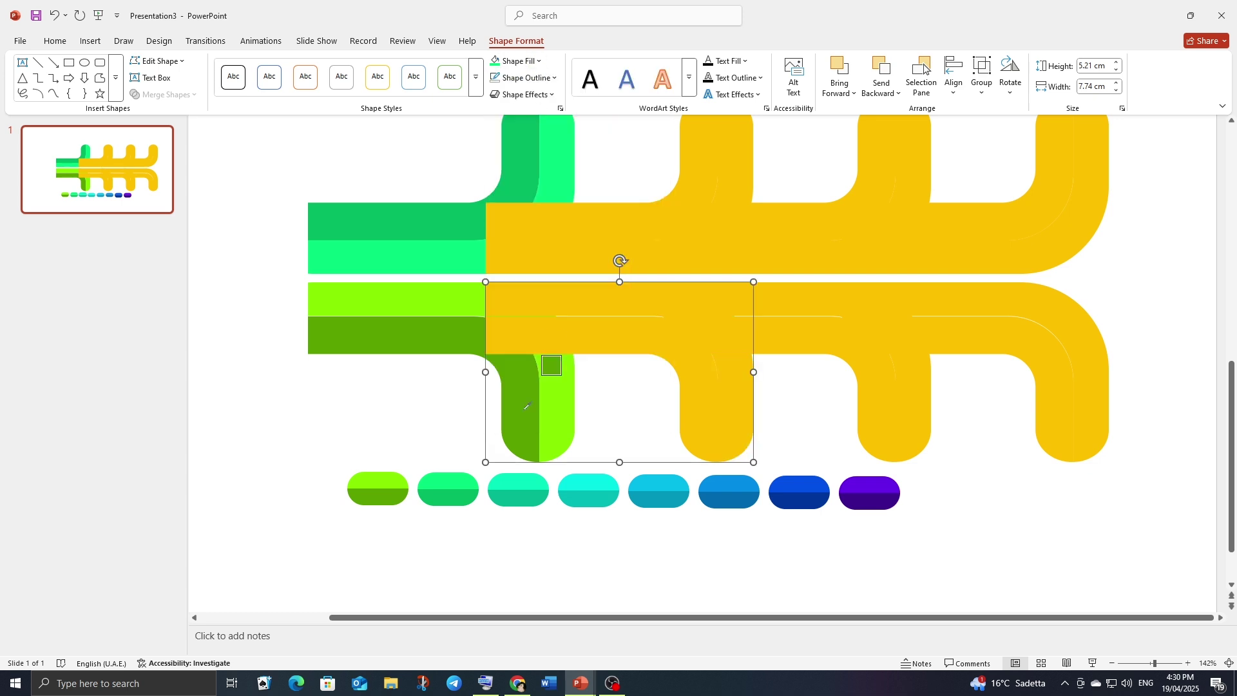
pyautogui.click(518, 480)
pyautogui.click(575, 341)
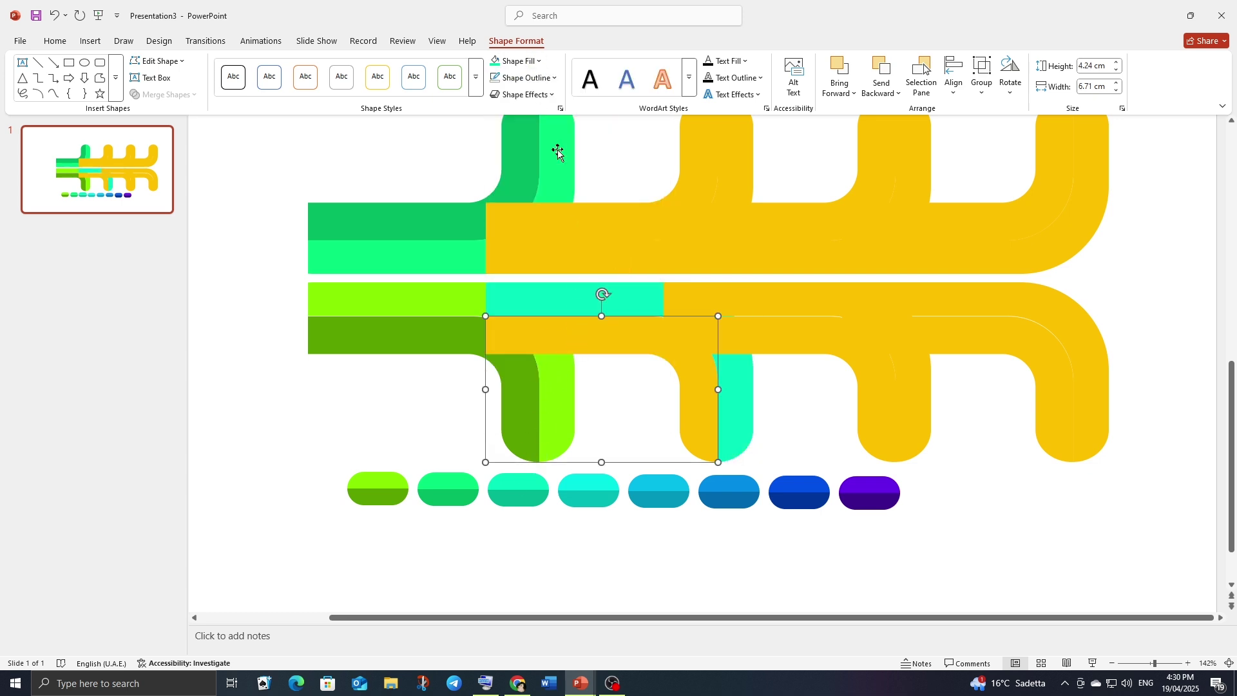
pyautogui.click(515, 60)
pyautogui.click(523, 361)
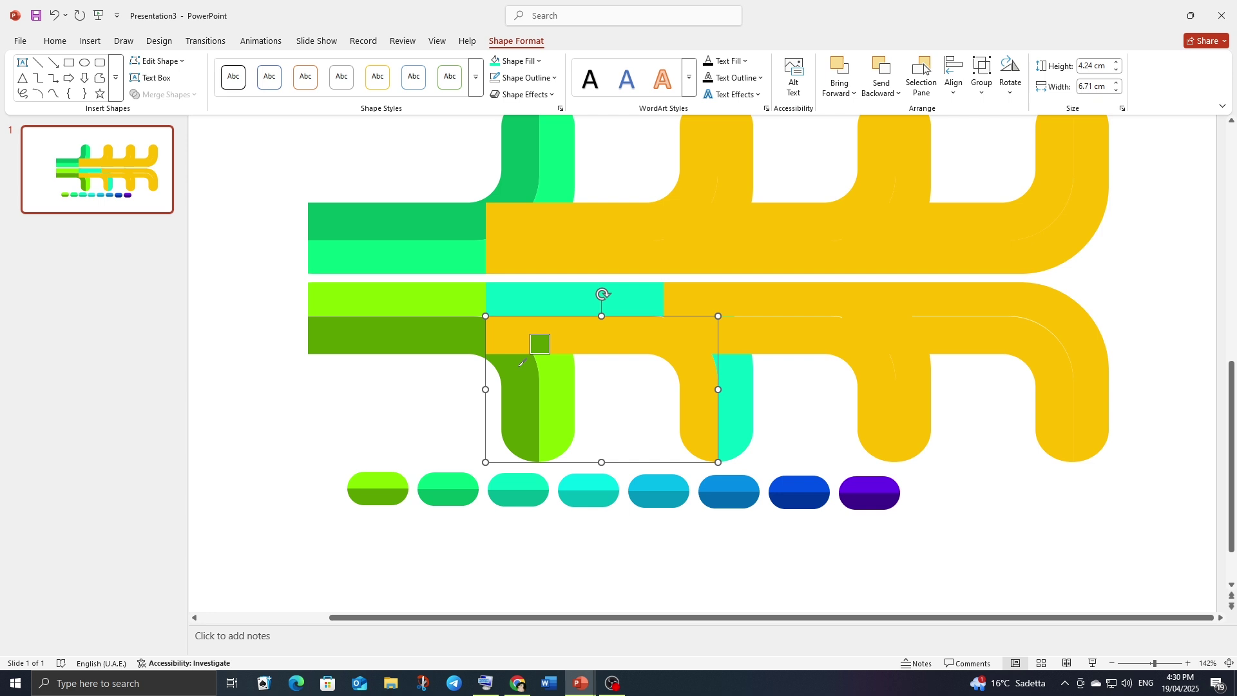
pyautogui.click(523, 498)
# - Fill the upper middle link pieces with the fourth capsule's teal and bright cyan
pyautogui.click(577, 213)
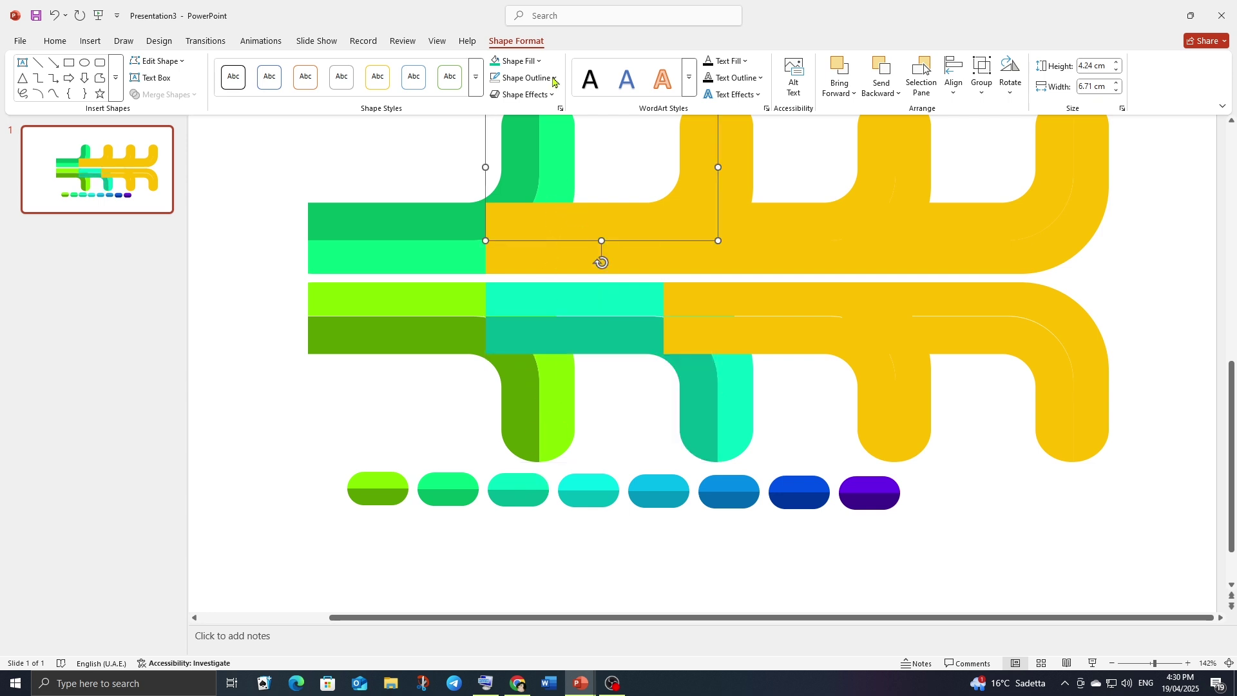
pyautogui.click(518, 60)
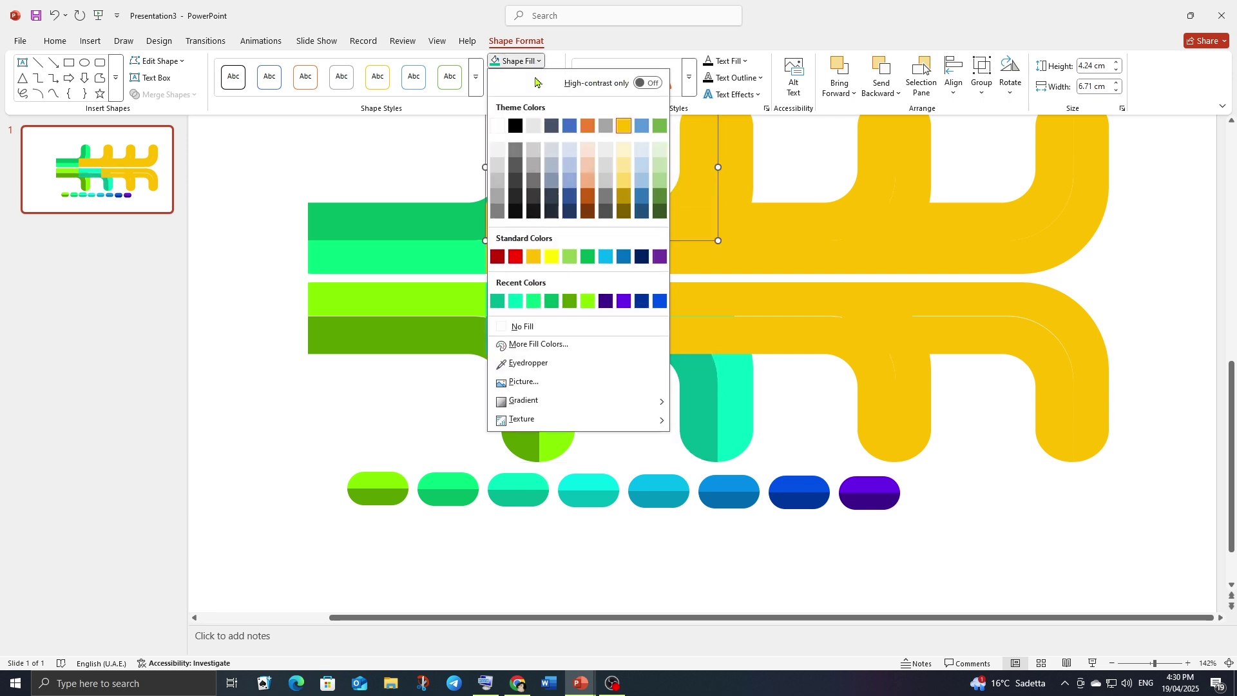
pyautogui.click(523, 362)
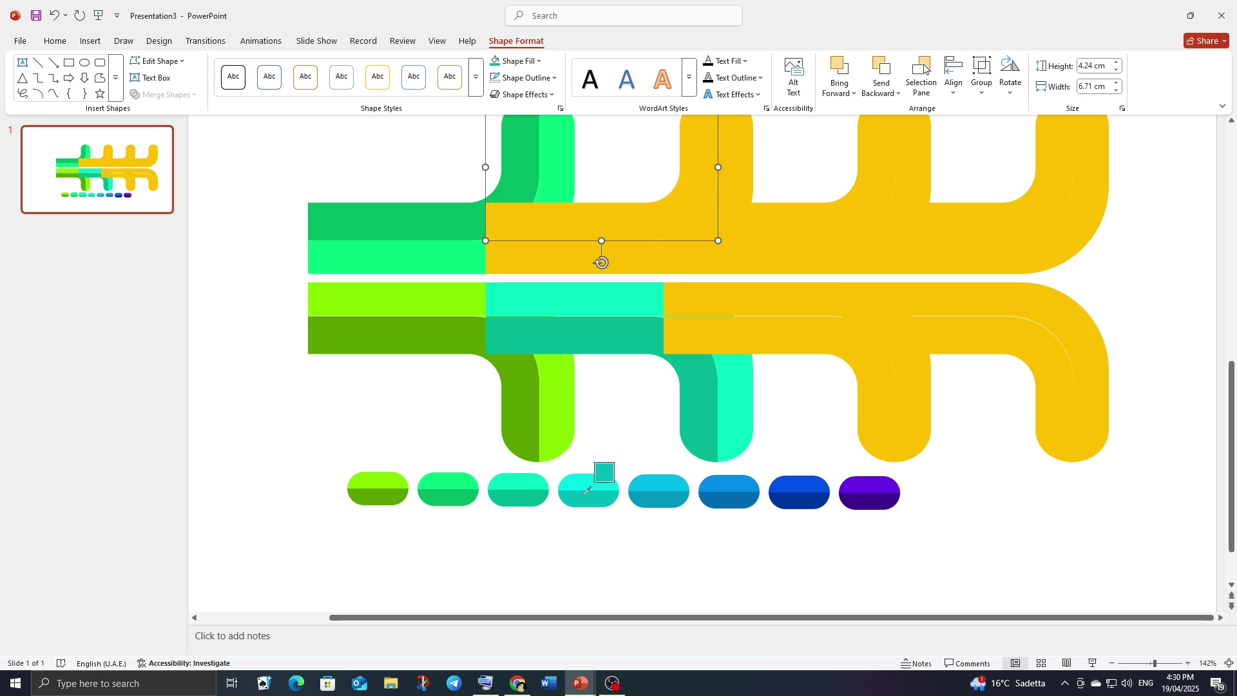
pyautogui.click(587, 491)
pyautogui.click(567, 264)
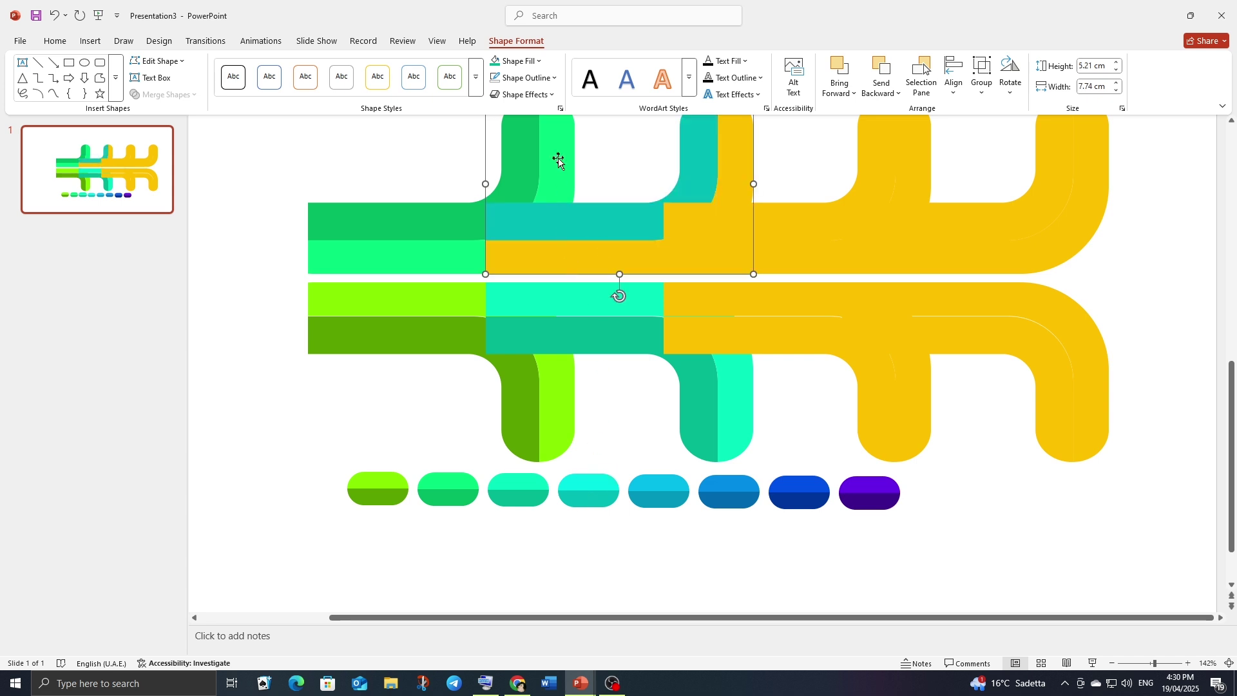
pyautogui.click(519, 60)
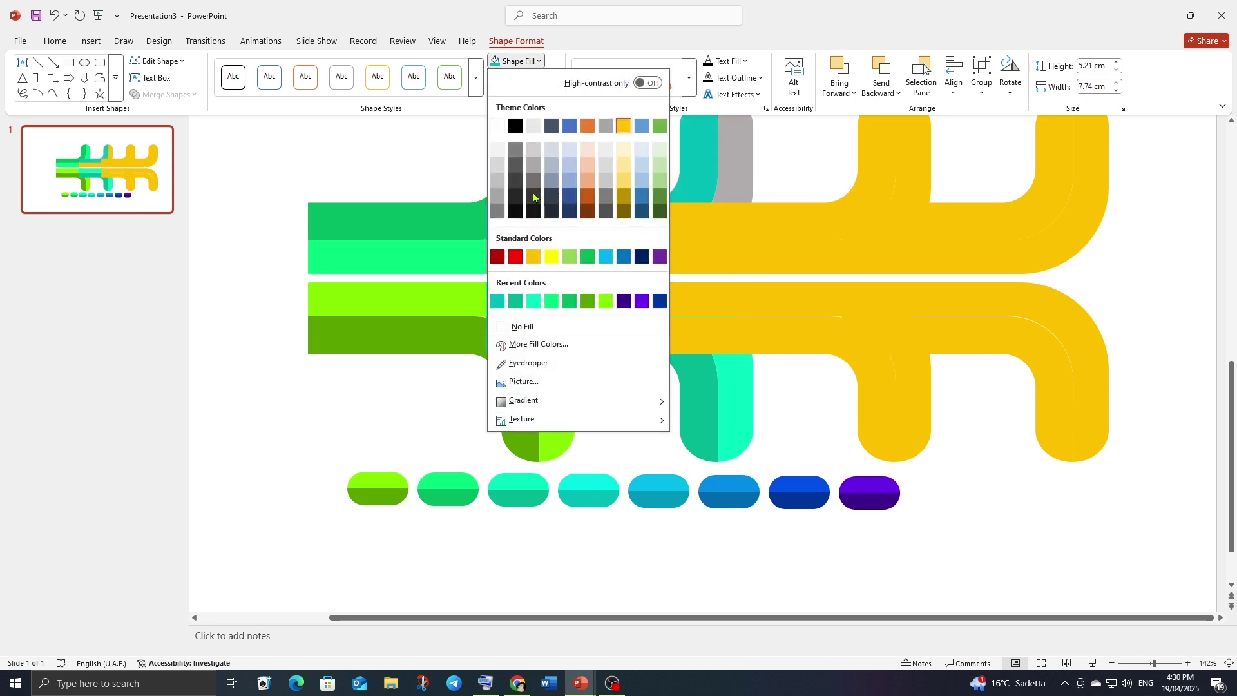
pyautogui.click(519, 363)
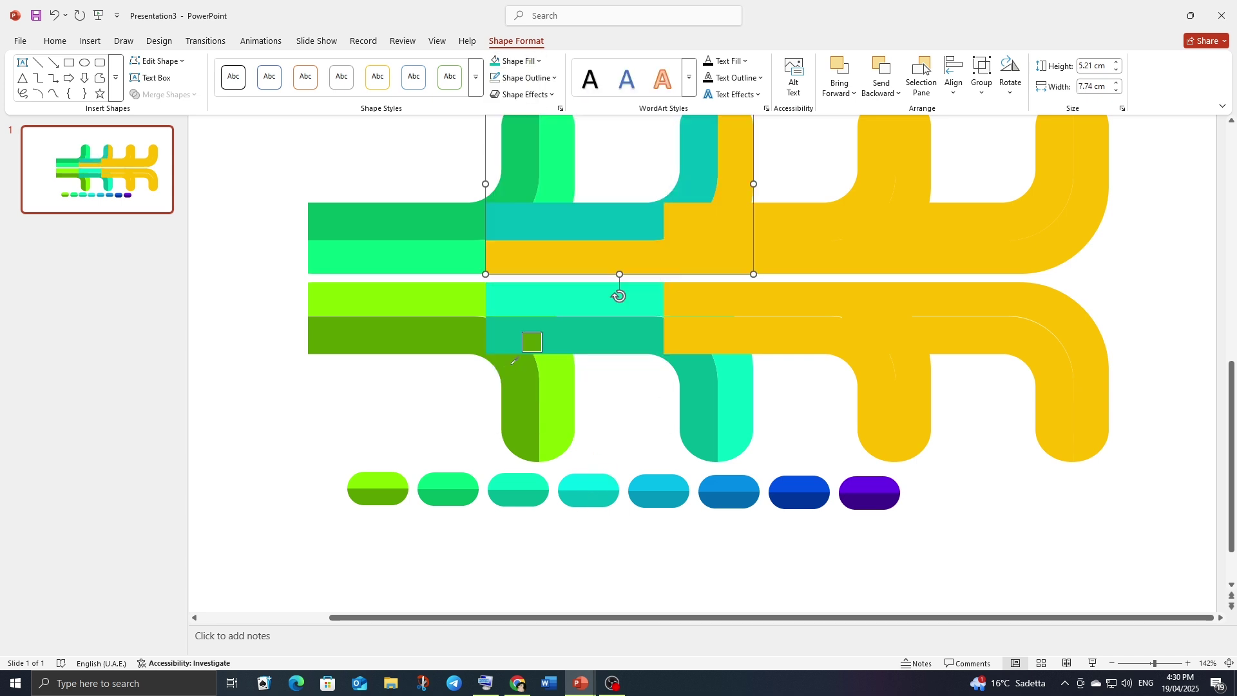
pyautogui.click(584, 484)
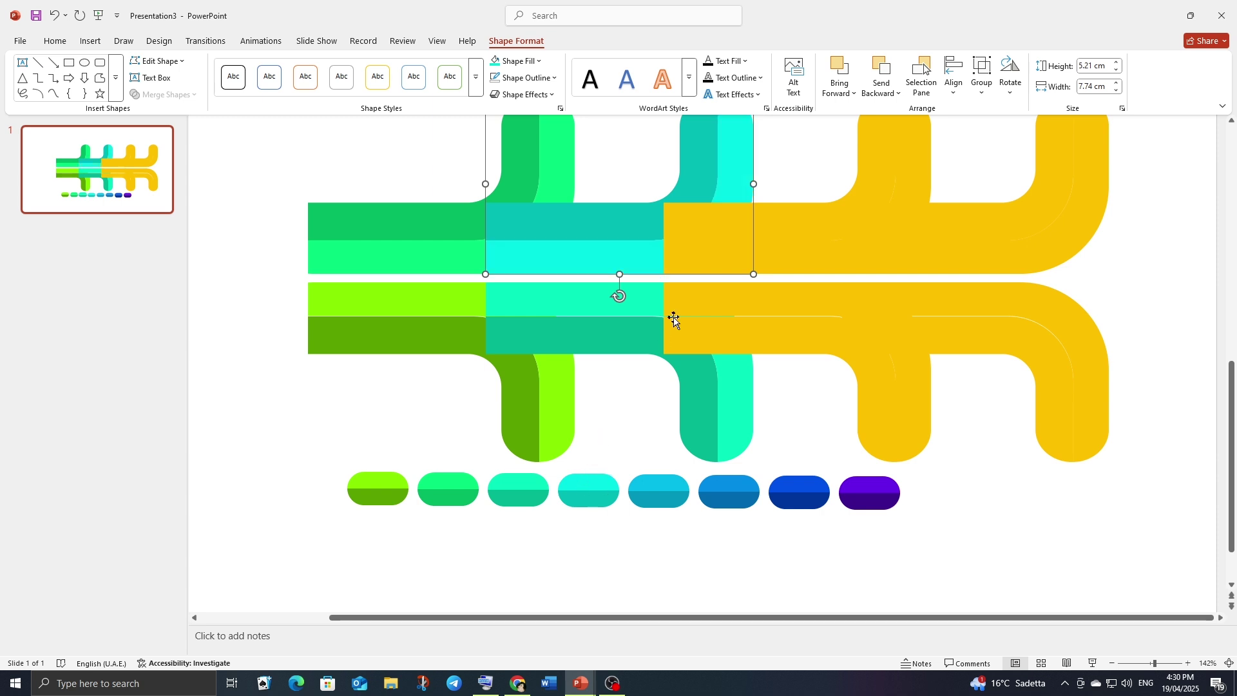
pyautogui.click(704, 292)
# - Fill the lower right link pieces with the fifth capsule's cyan and its darker shade
pyautogui.click(535, 61)
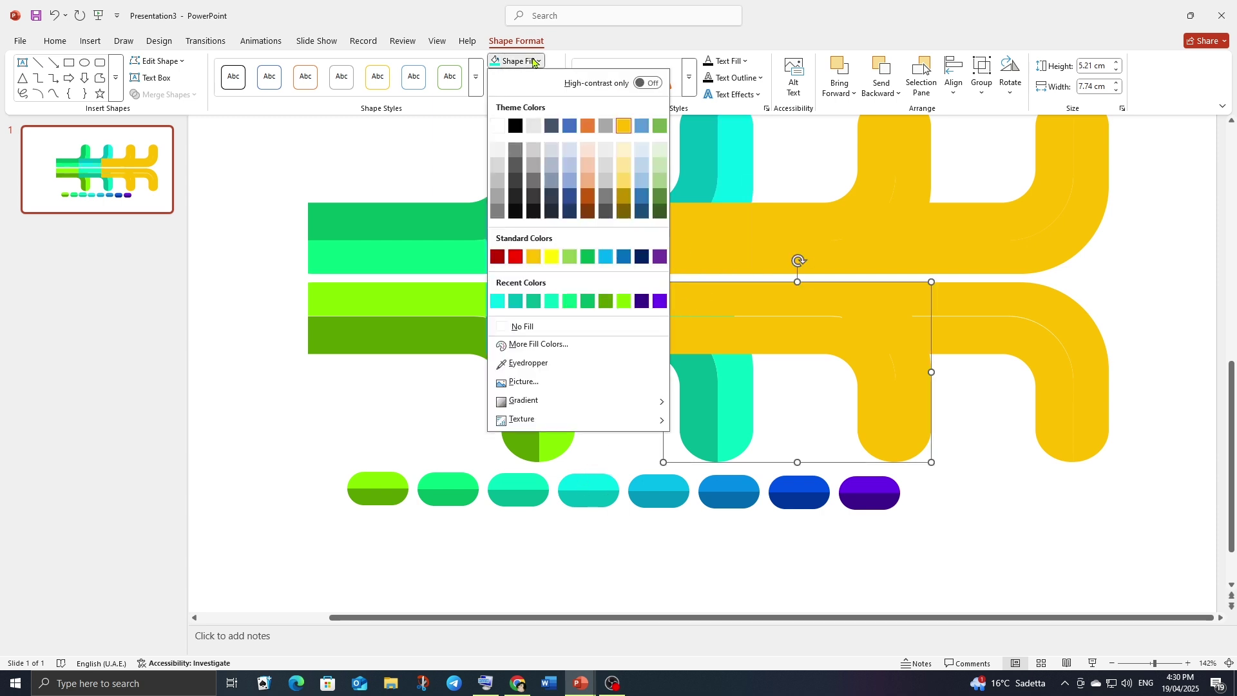
pyautogui.click(529, 363)
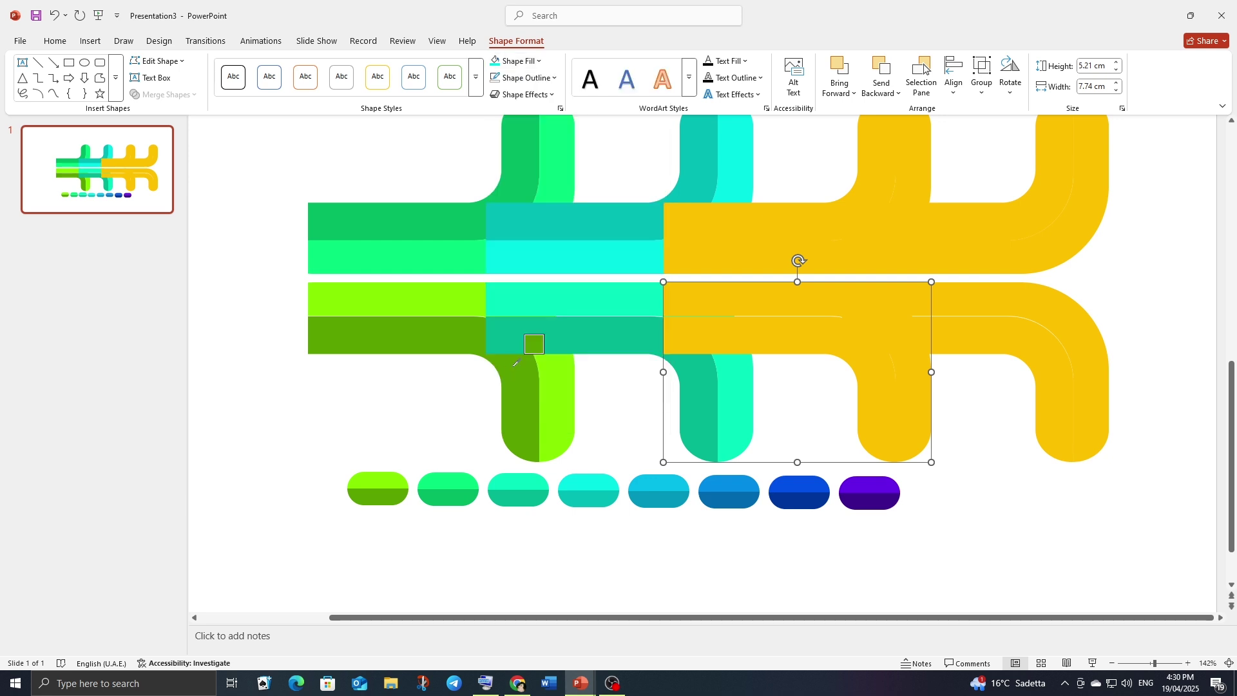
pyautogui.click(659, 480)
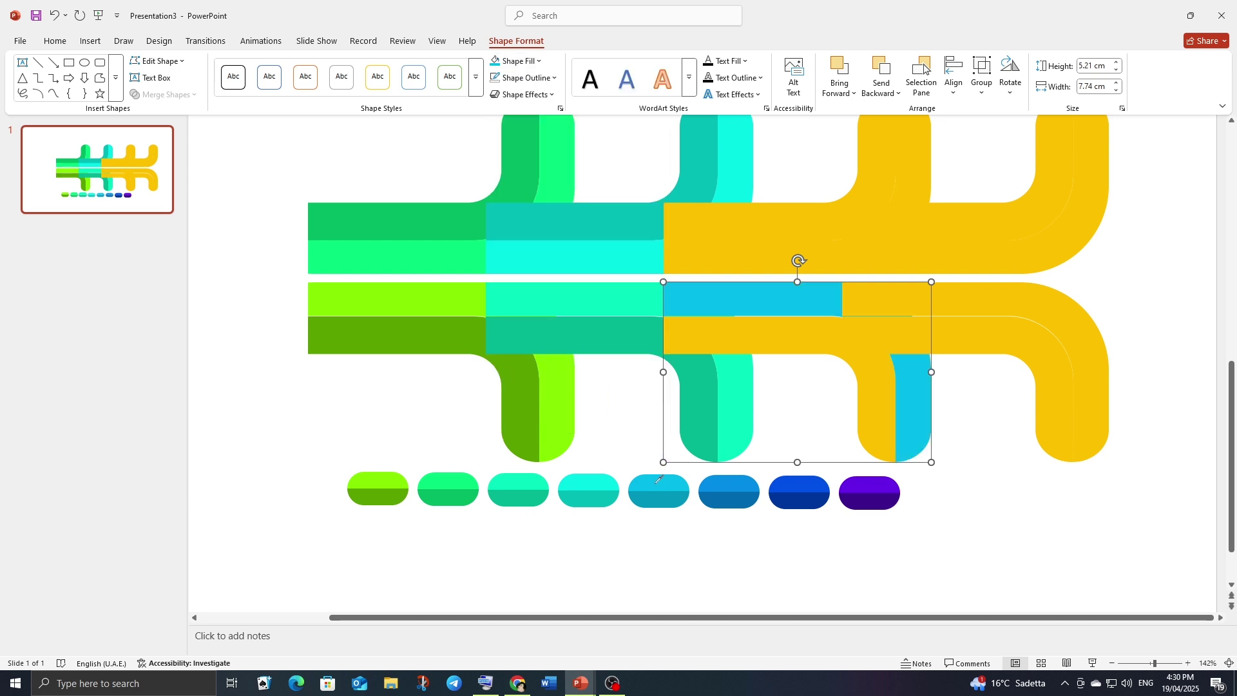
pyautogui.click(731, 340)
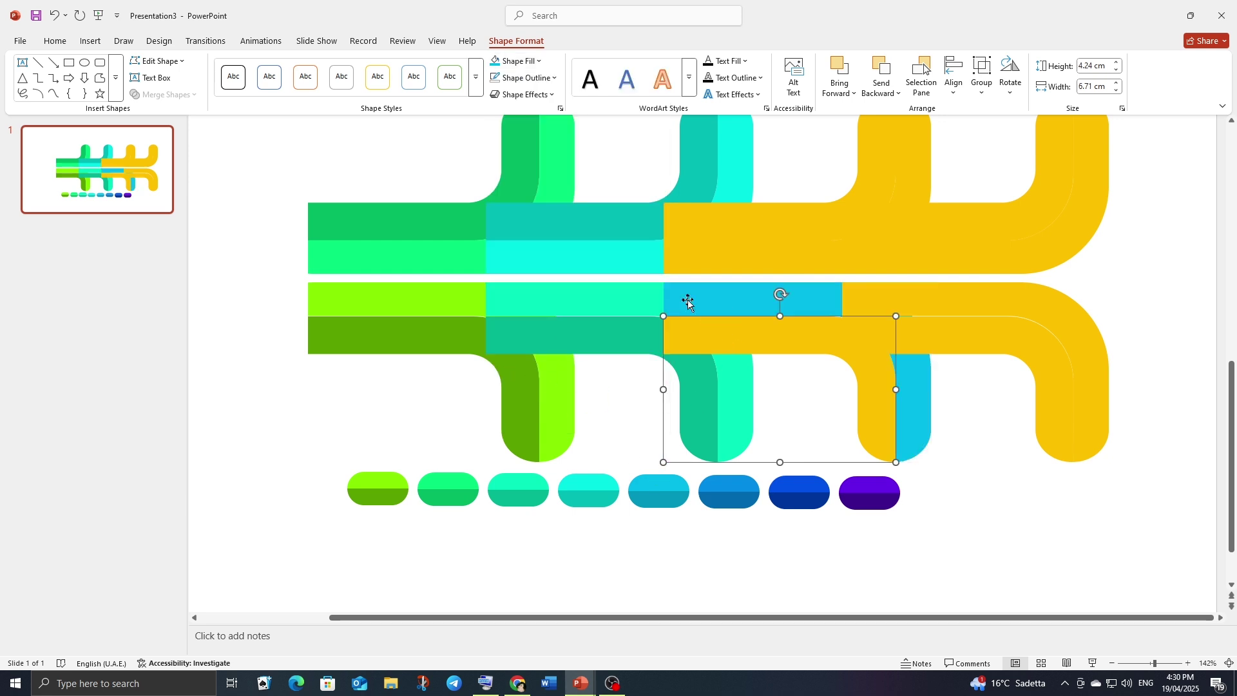
pyautogui.click(539, 60)
pyautogui.click(528, 365)
pyautogui.click(669, 497)
# - Fill the next upper yellow piece and the larger piece below it with the blue pill's colour
pyautogui.click(760, 218)
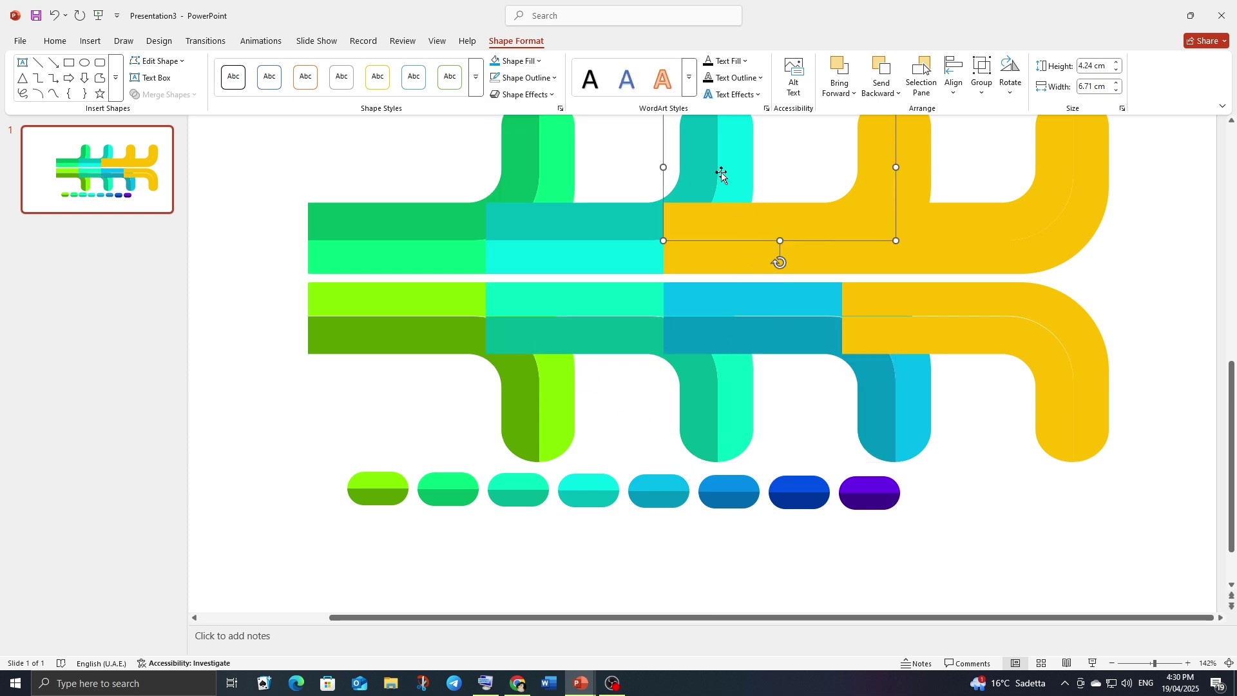
pyautogui.click(539, 60)
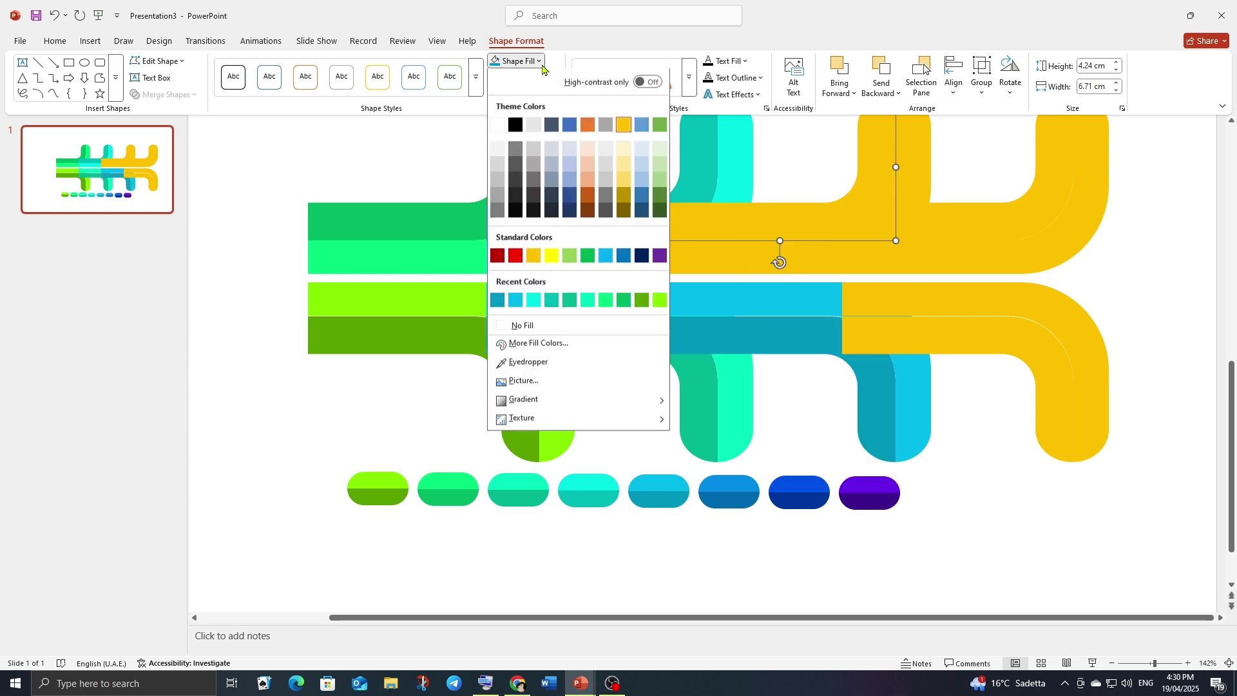
pyautogui.click(537, 369)
pyautogui.click(720, 499)
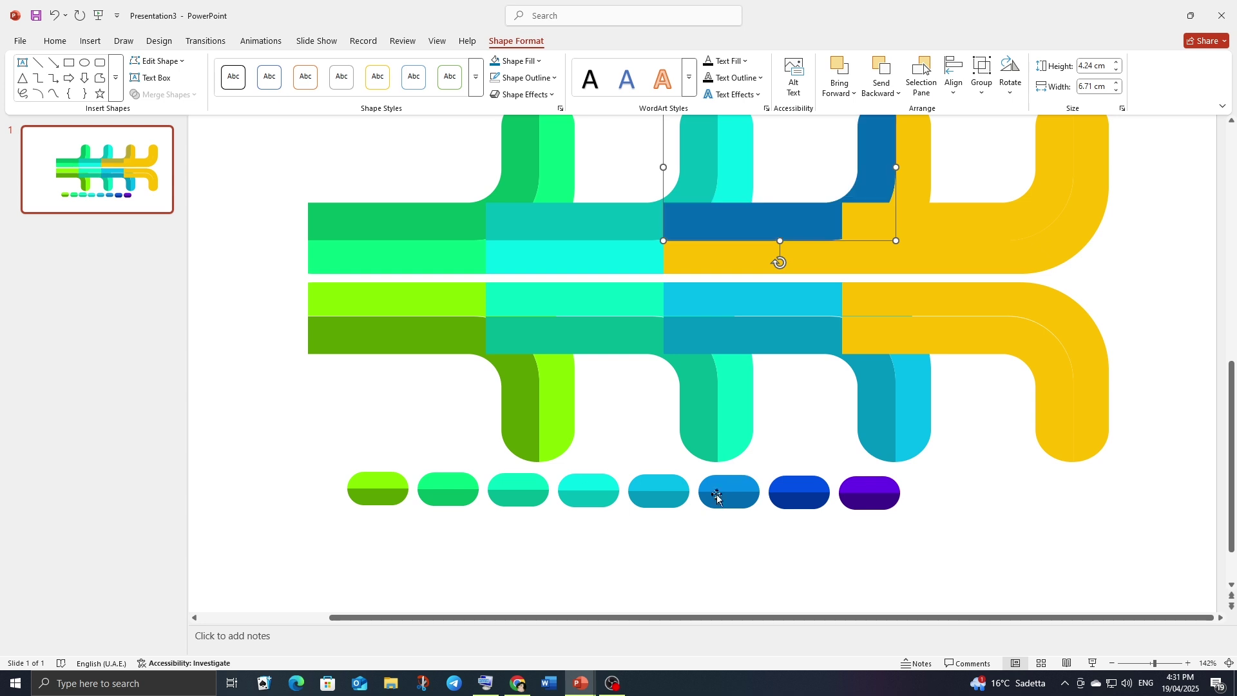
pyautogui.click(733, 256)
pyautogui.click(540, 62)
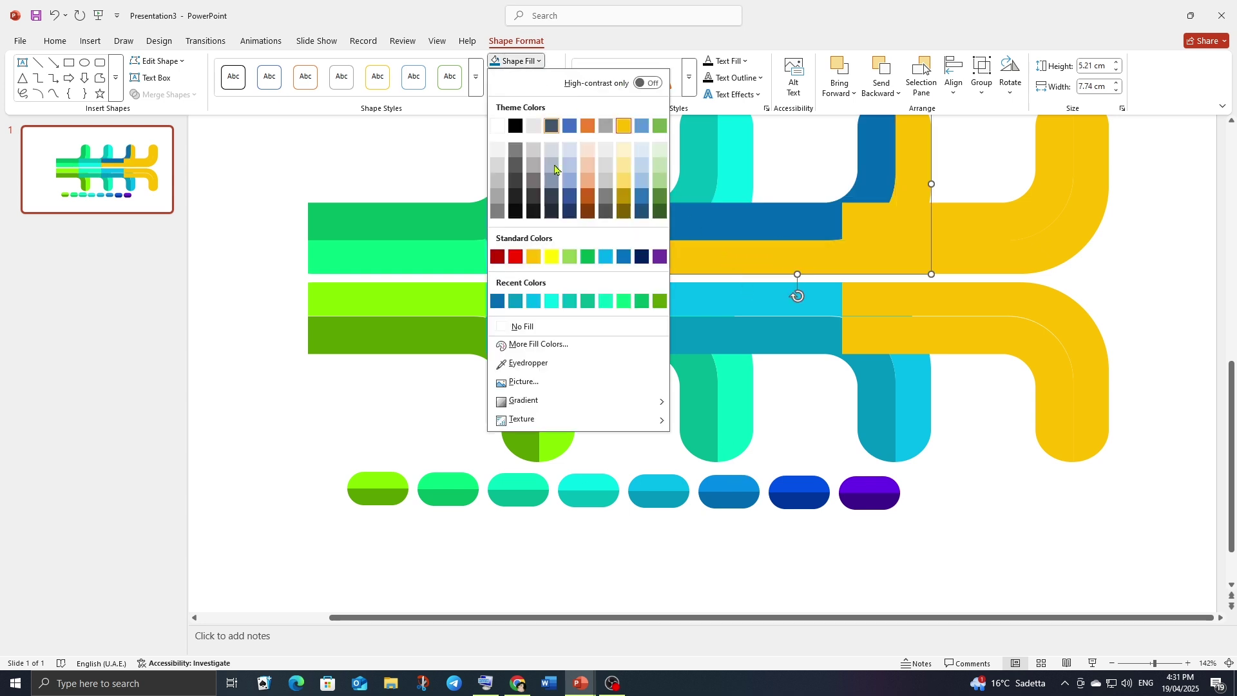
pyautogui.click(537, 369)
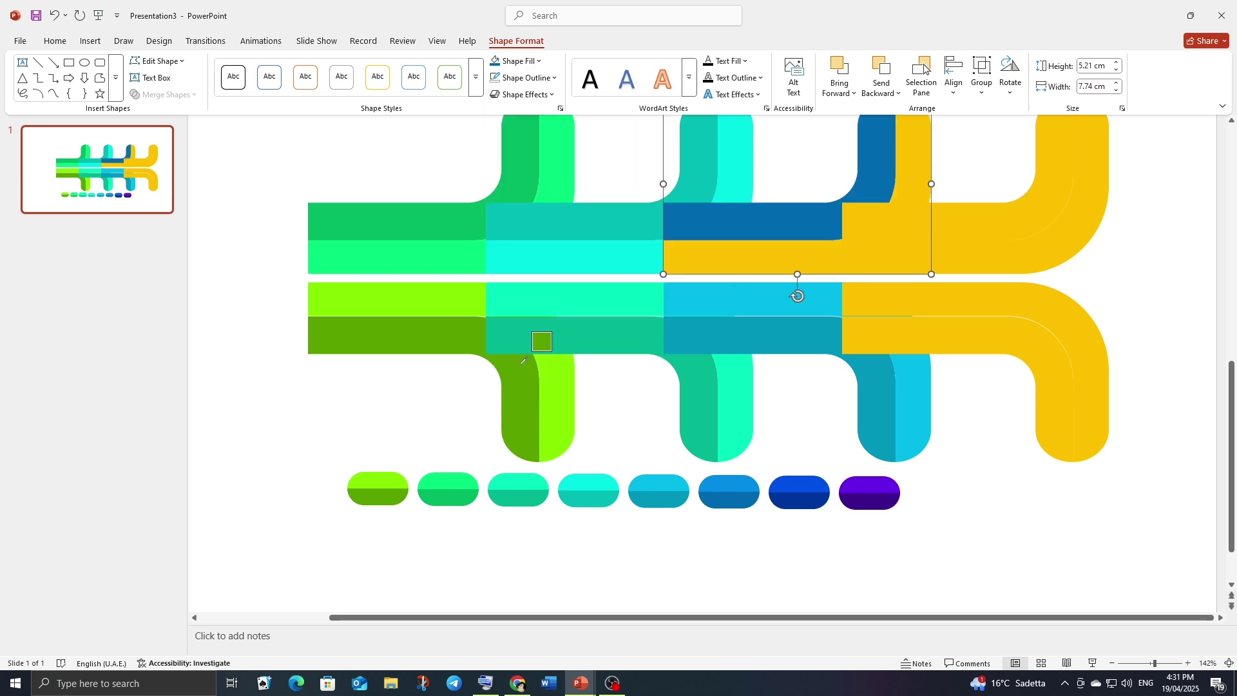
pyautogui.click(727, 485)
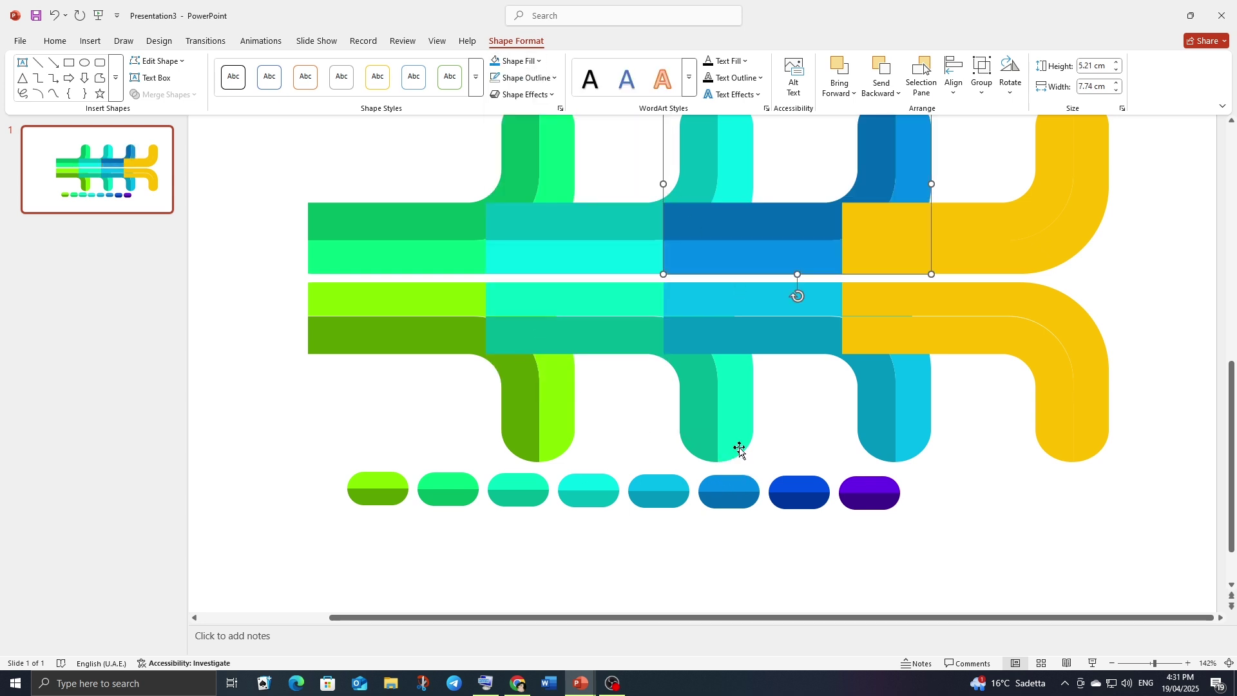
# - Fill the lower right corner piece and its inner piece with the dark blue pill's colour
pyautogui.click(870, 309)
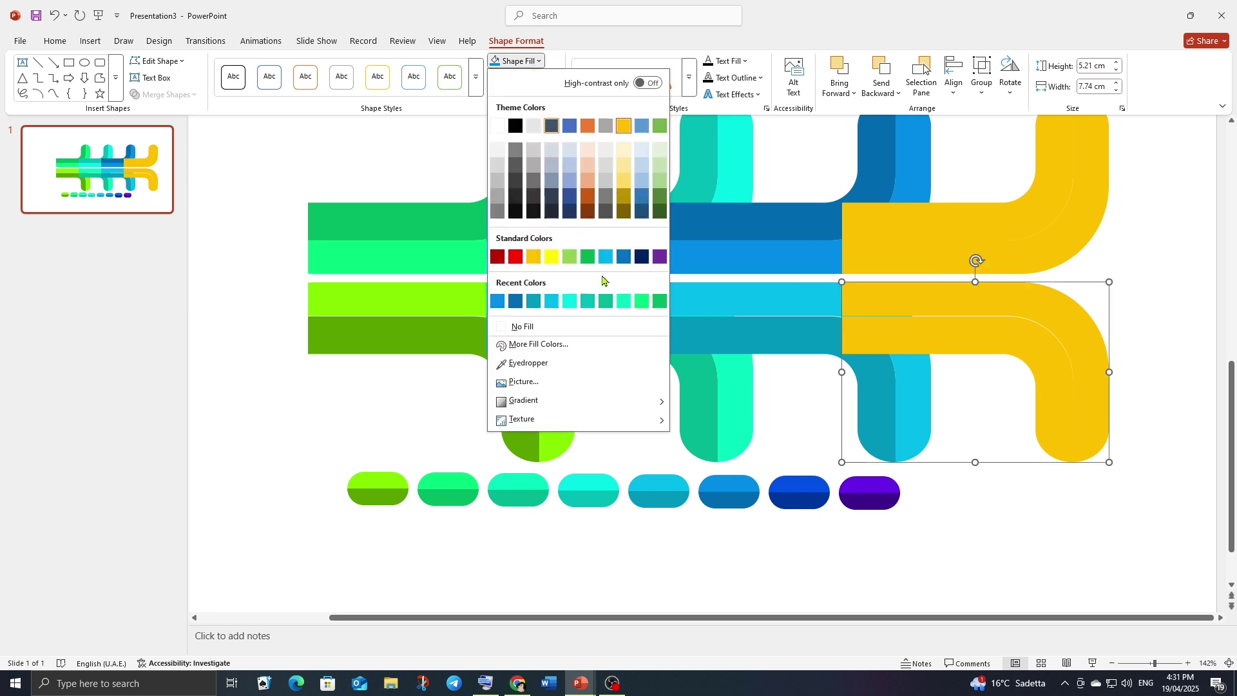
pyautogui.click(539, 61)
pyautogui.click(543, 364)
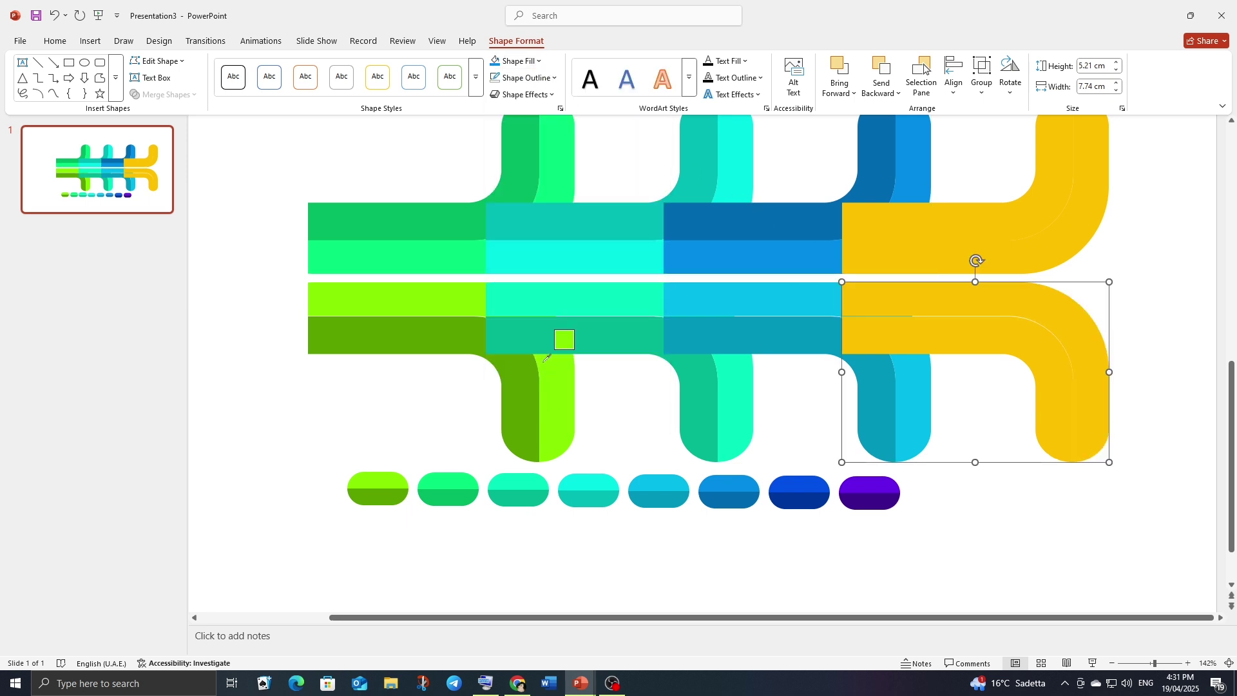
pyautogui.click(805, 481)
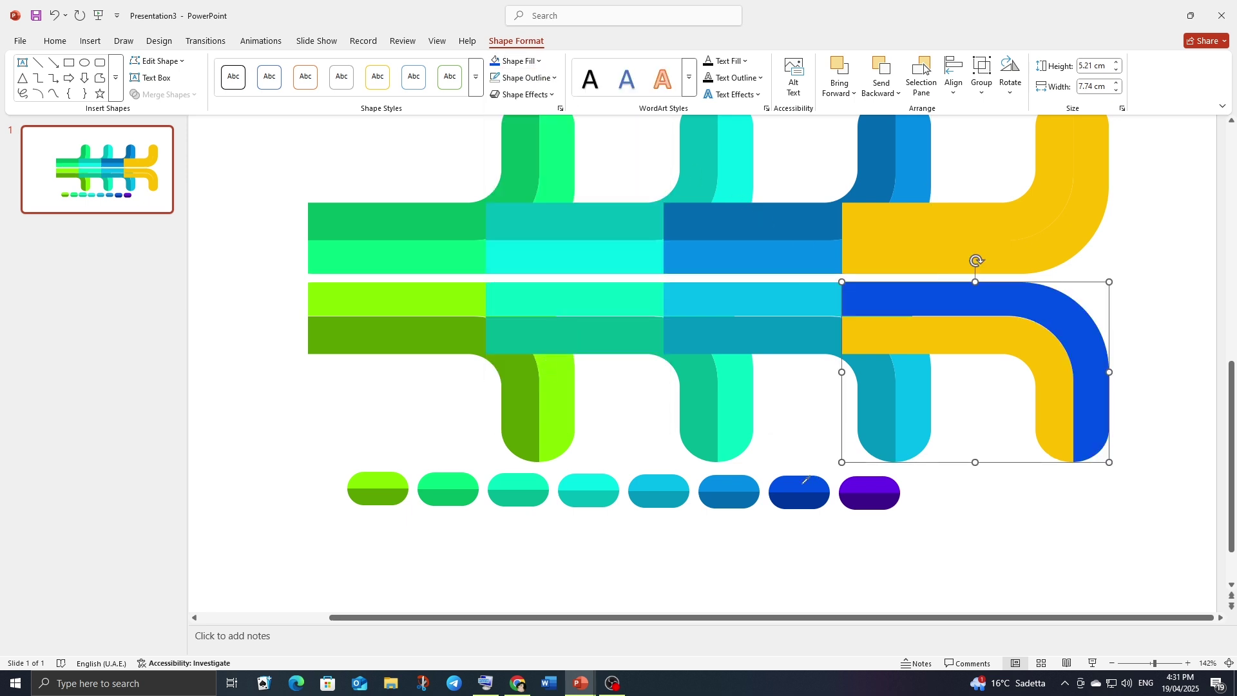
pyautogui.click(914, 345)
pyautogui.click(540, 61)
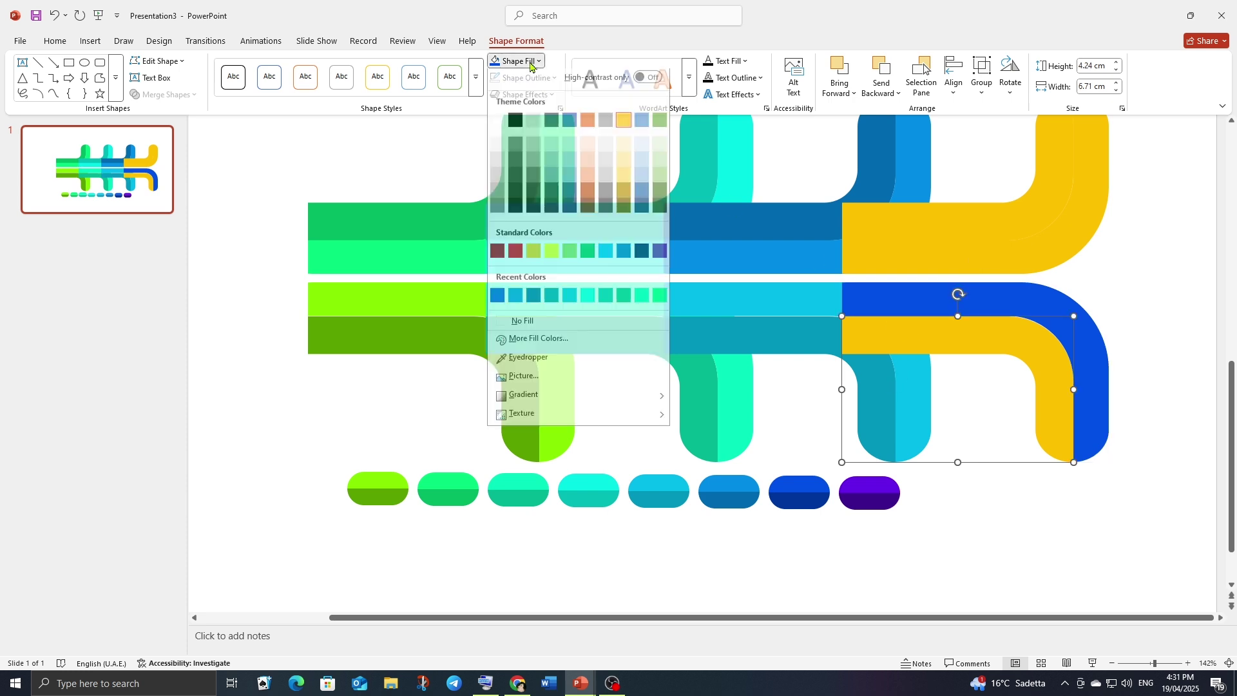
pyautogui.click(529, 363)
pyautogui.click(809, 495)
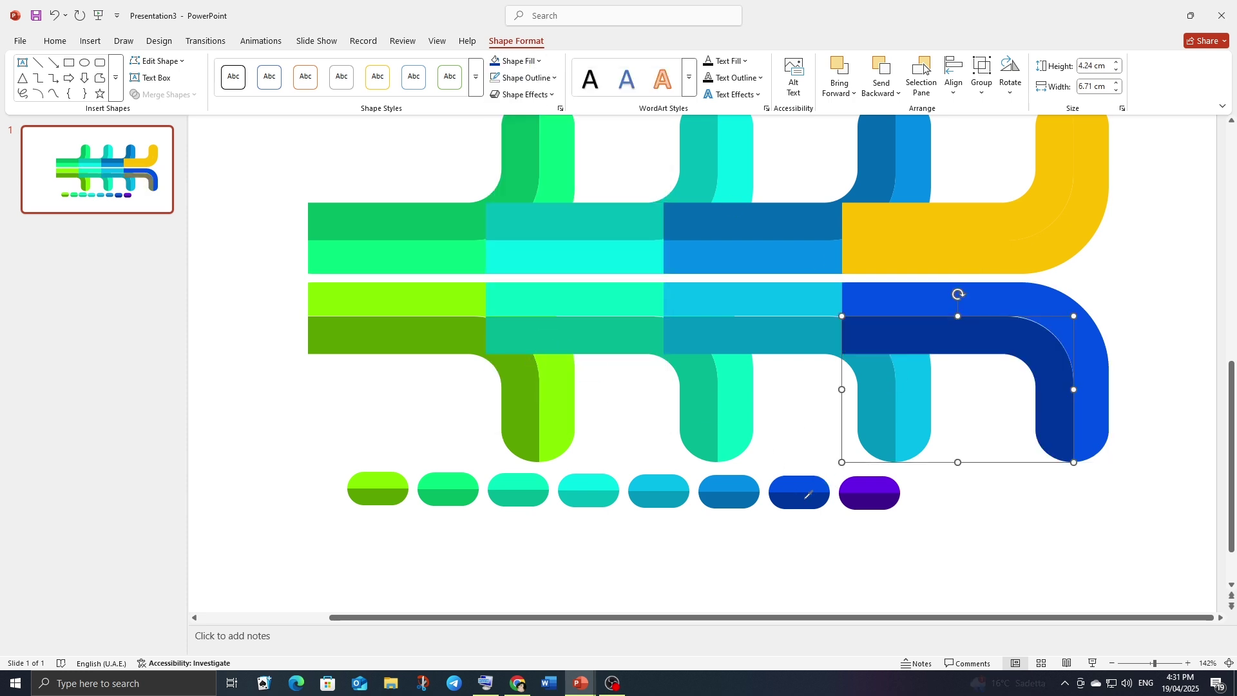
# - Fill the upper-right corner's inner and outer pieces with the purple pill's colour
pyautogui.click(902, 211)
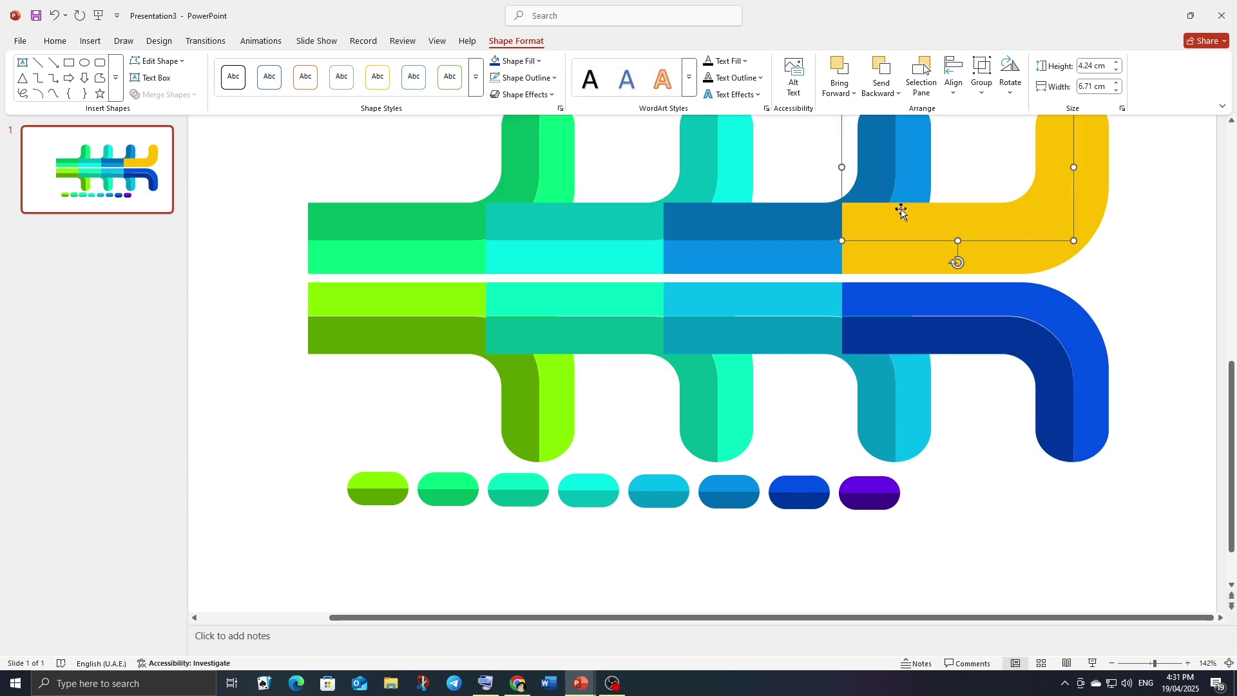
pyautogui.click(539, 61)
pyautogui.click(528, 363)
pyautogui.click(884, 487)
pyautogui.click(908, 278)
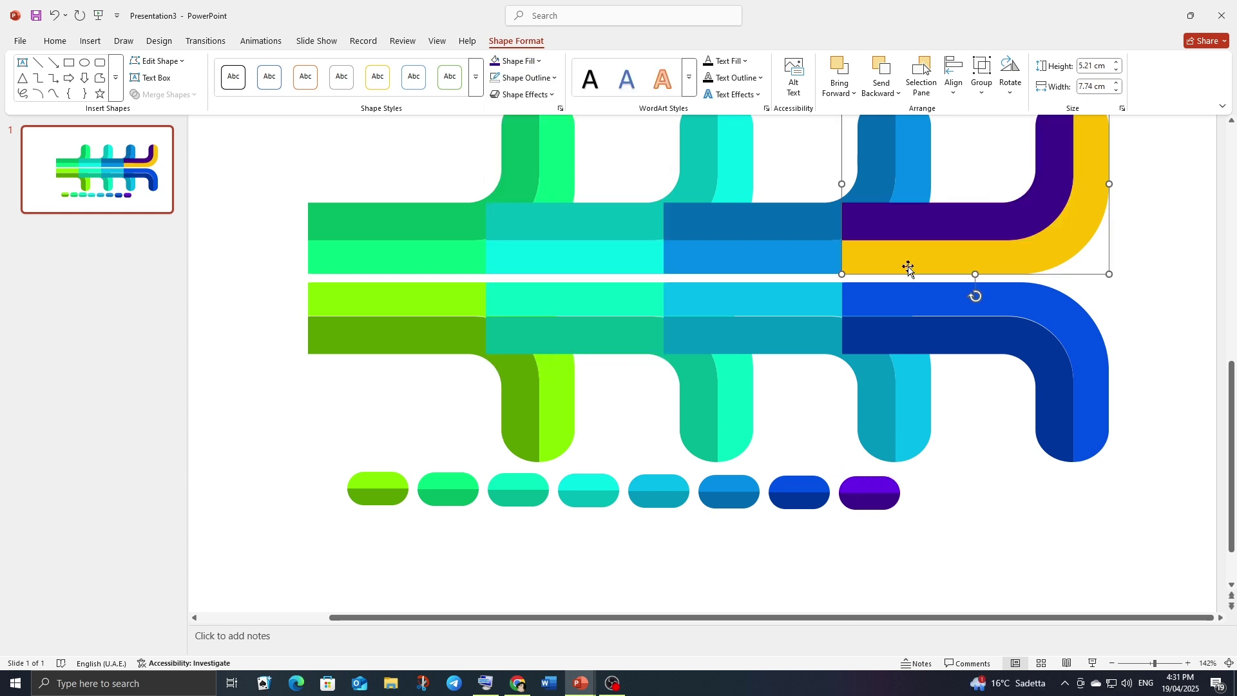
pyautogui.click(519, 61)
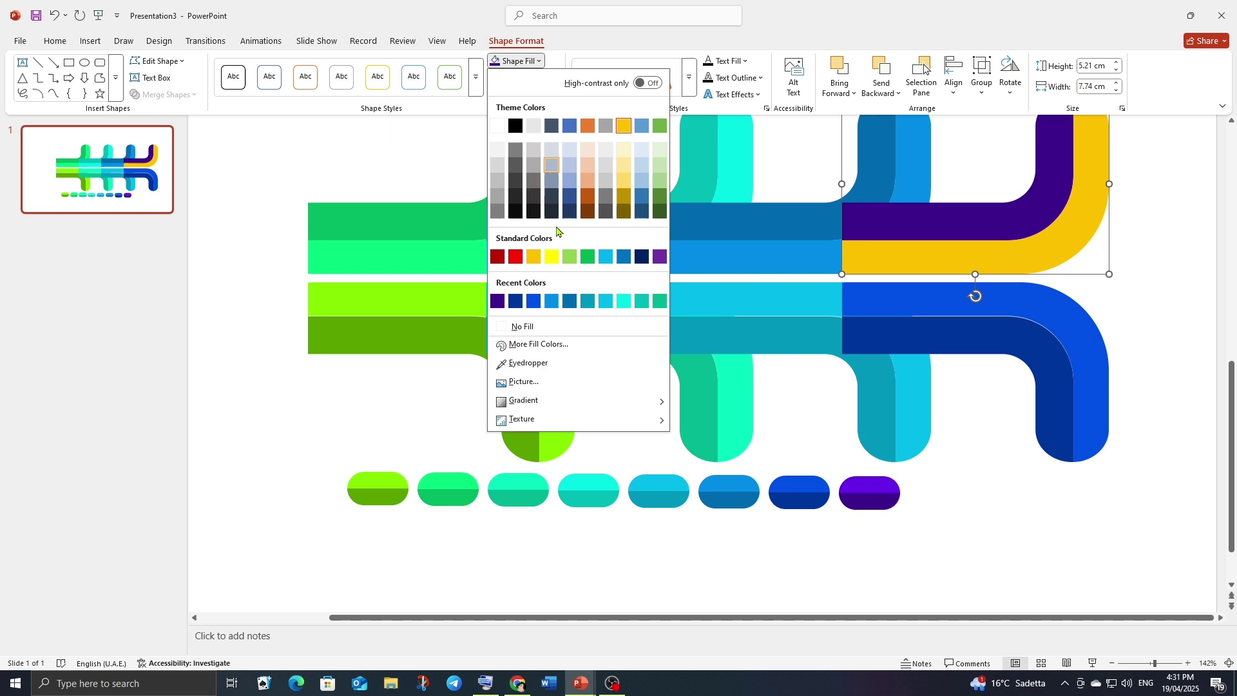
pyautogui.click(528, 364)
pyautogui.click(864, 483)
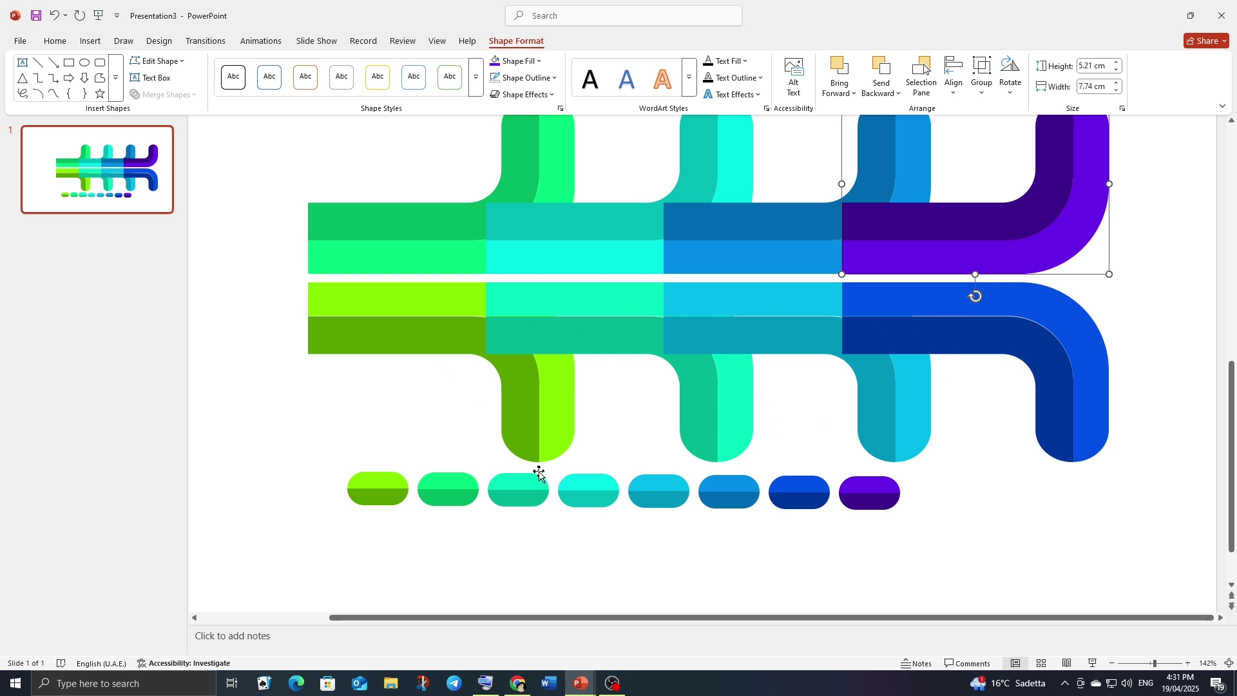
# - Move the row of pills lower and to the right, clear of the ribbon
pyautogui.moveTo(590, 490); pyautogui.dragTo(686, 569)
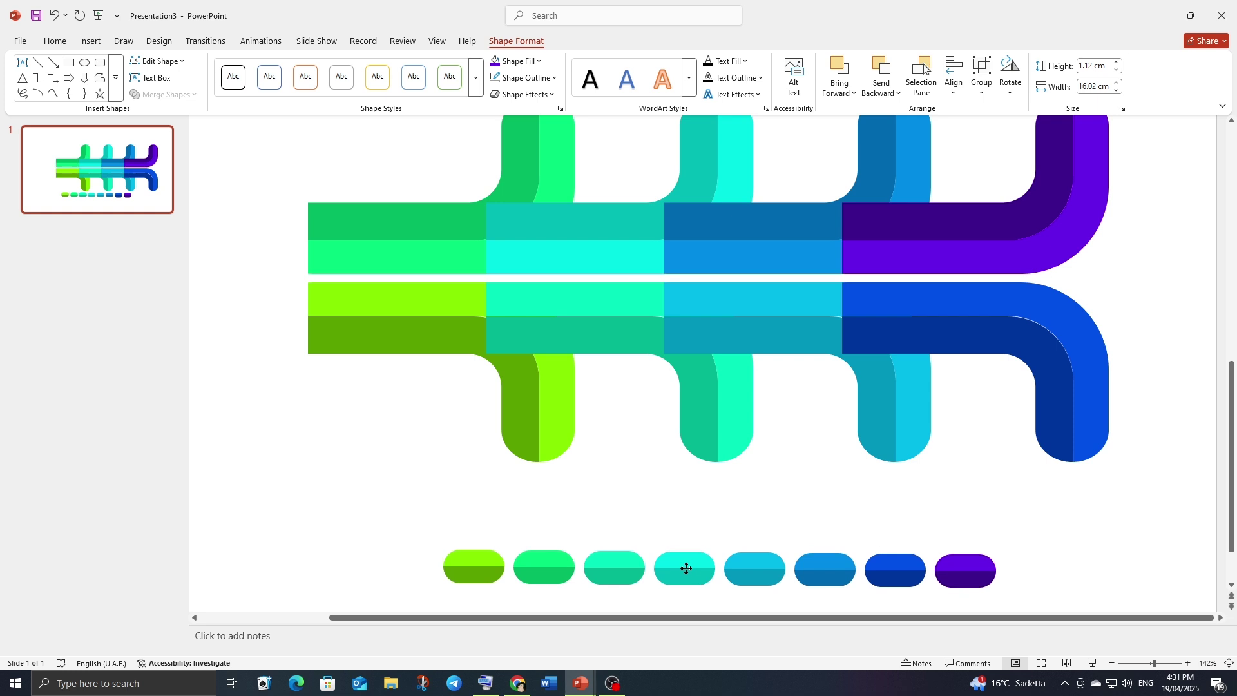
pyautogui.click(647, 500)
pyautogui.scroll(-2, 648, 431)
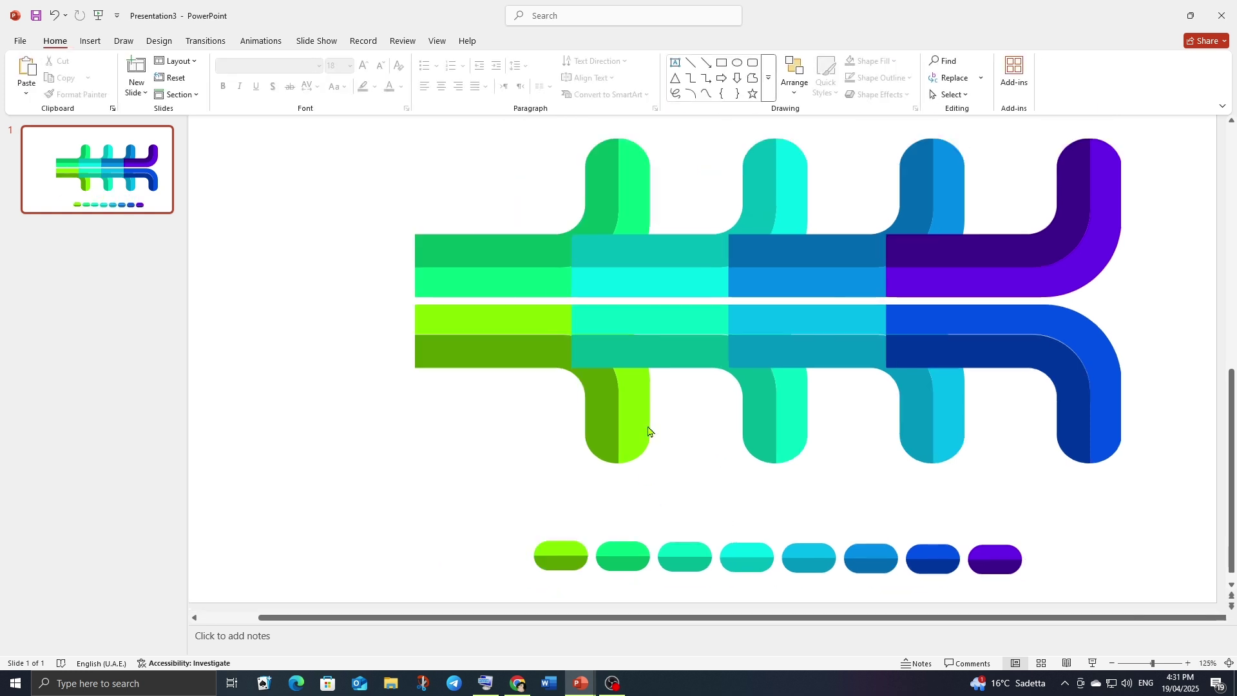
pyautogui.click(460, 359)
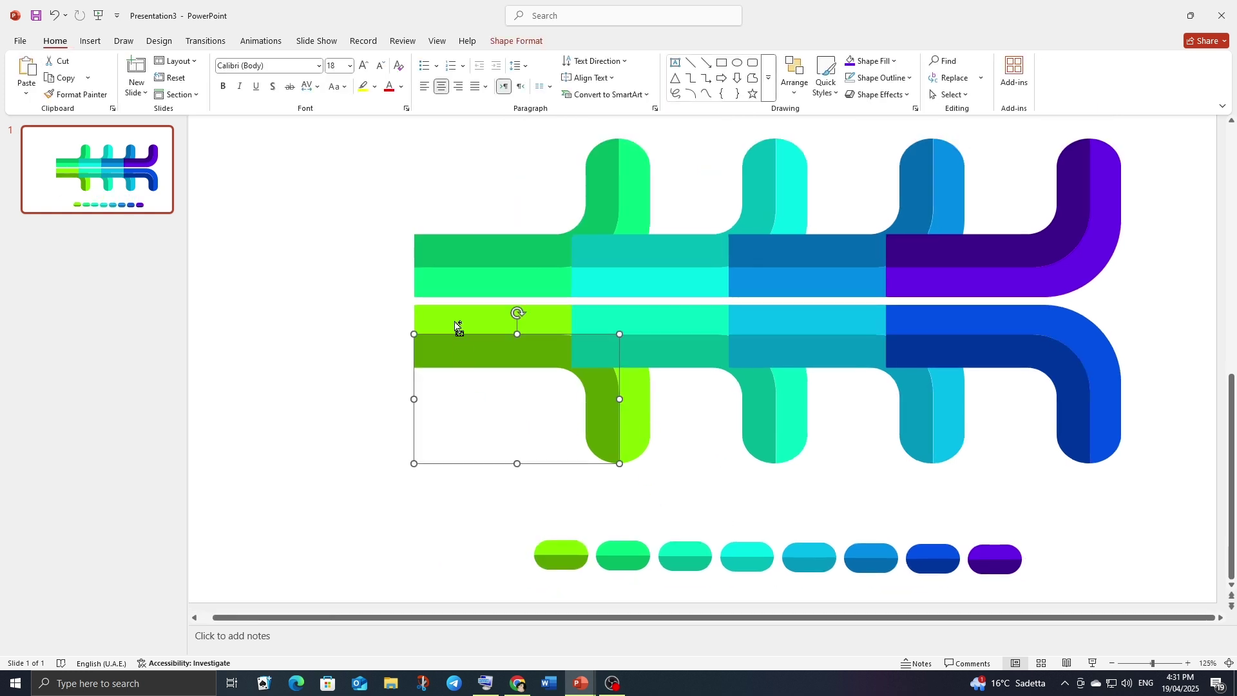
pyautogui.keyDown('shift'); pyautogui.click(458, 324); pyautogui.keyUp('shift')
pyautogui.rightClick(457, 318)
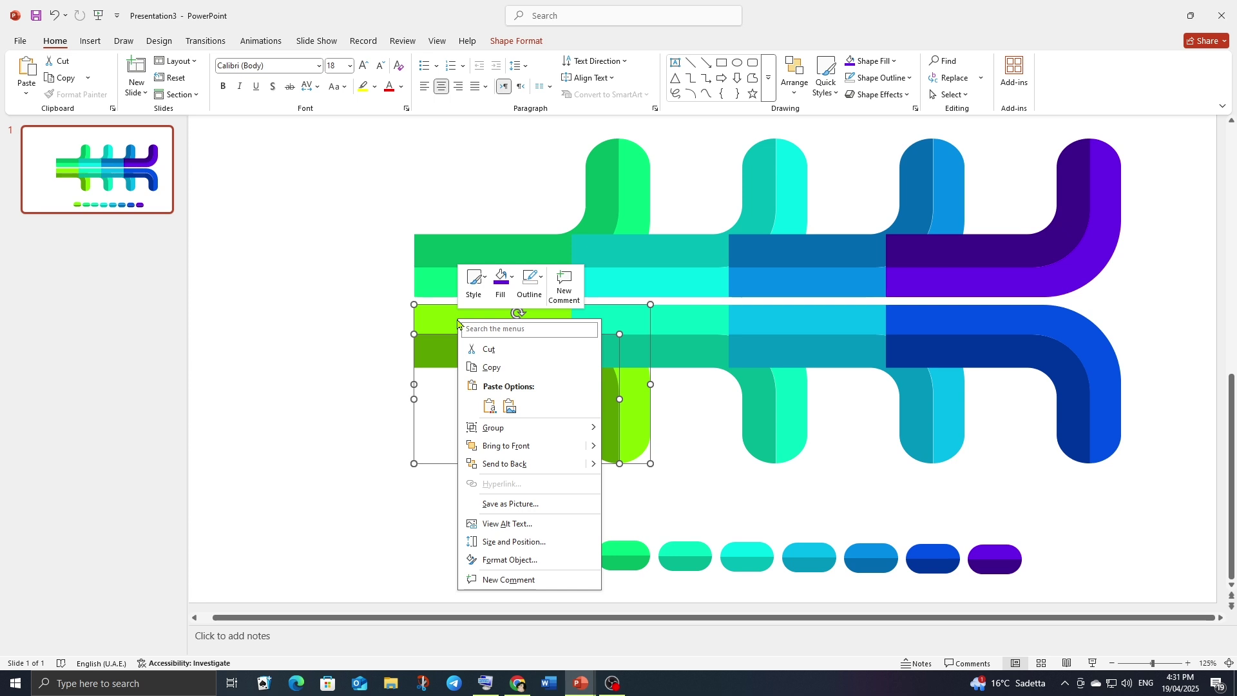
pyautogui.click(360, 348)
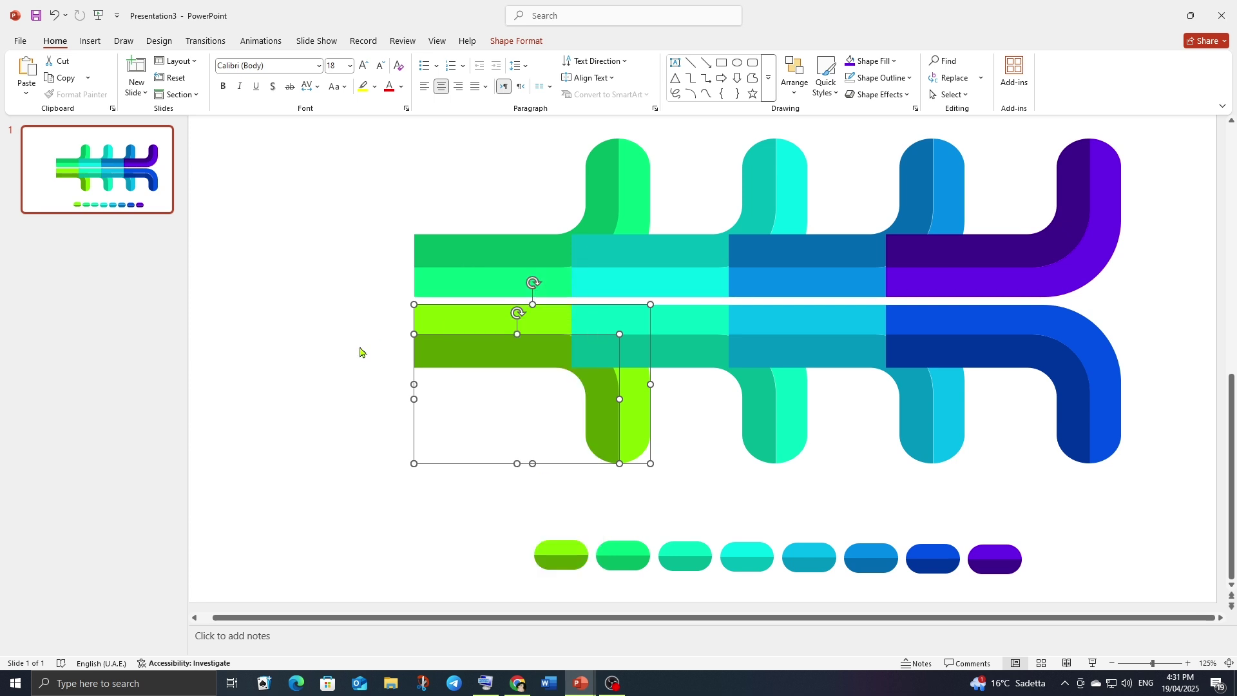
# - Group the two purple pieces of the upper-right corner
pyautogui.click(1081, 274)
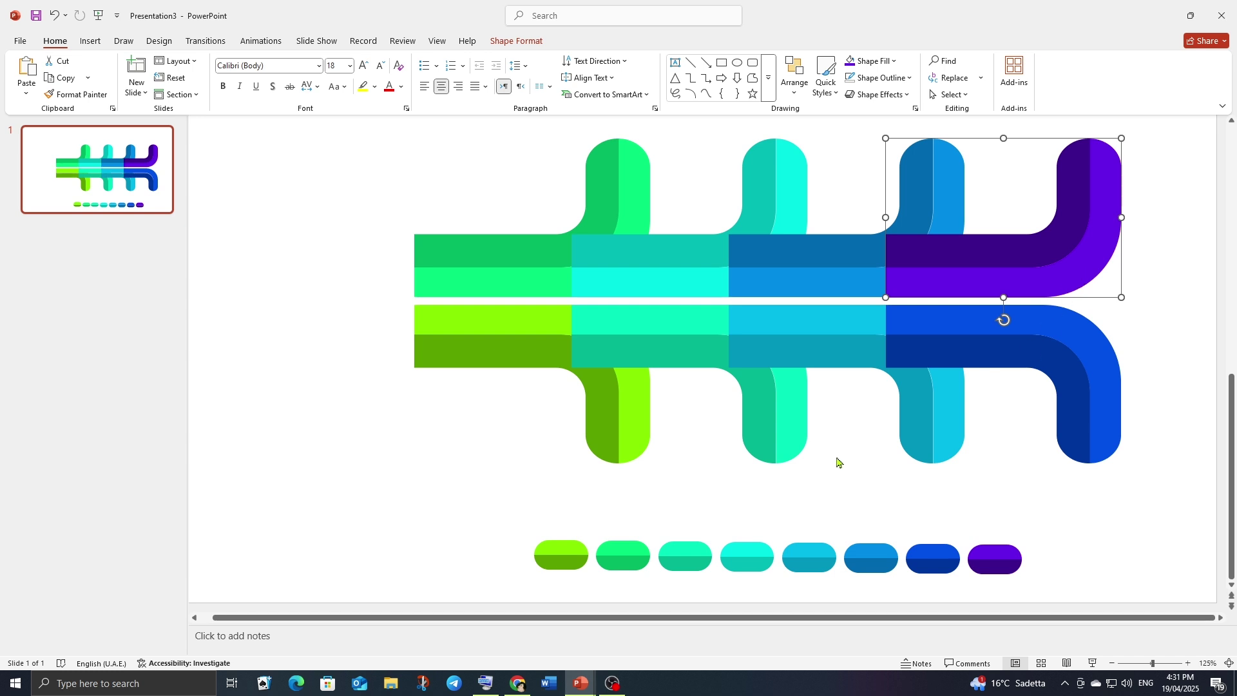
pyautogui.click(866, 446)
pyautogui.click(1056, 276)
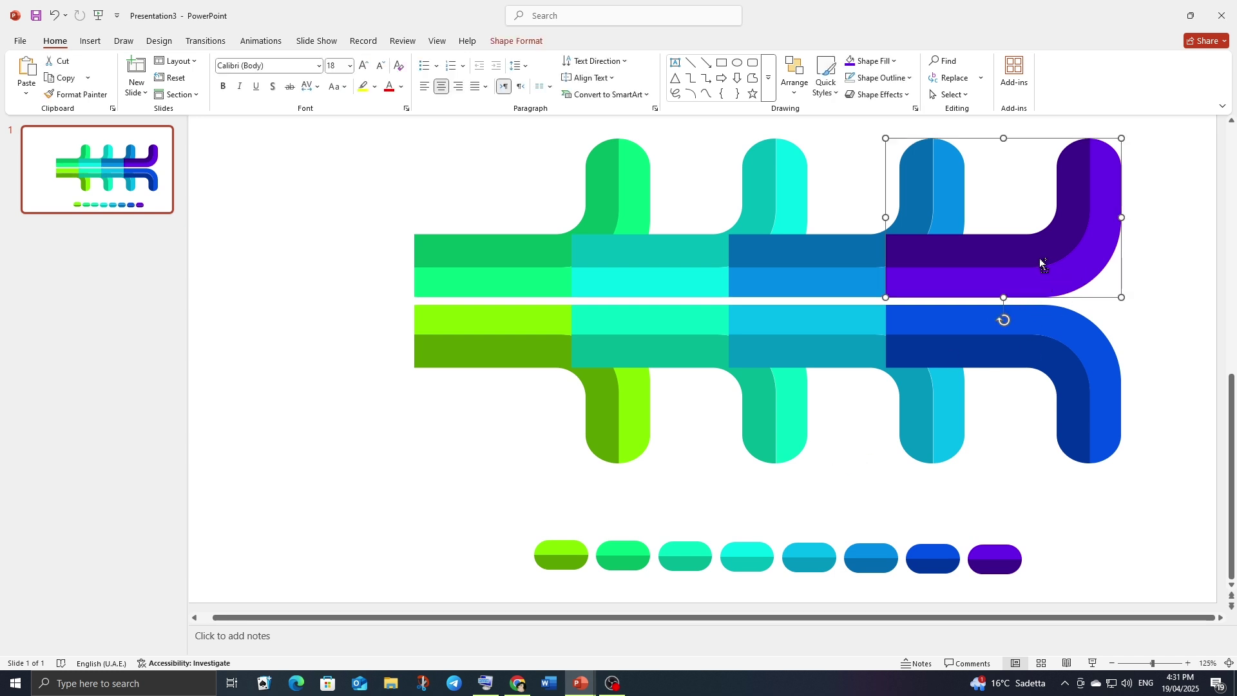
pyautogui.keyDown('shift'); pyautogui.click(1041, 260); pyautogui.keyUp('shift')
pyautogui.rightClick(1039, 256)
pyautogui.moveTo(1073, 365)
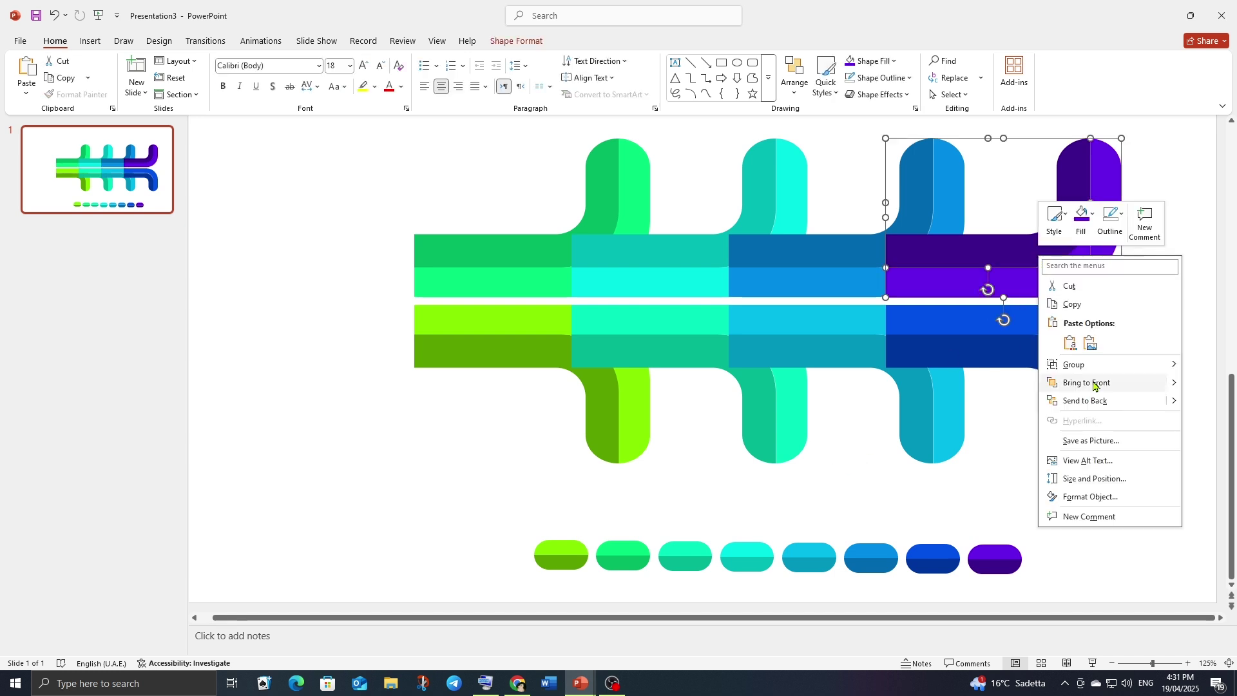
pyautogui.click(1004, 366)
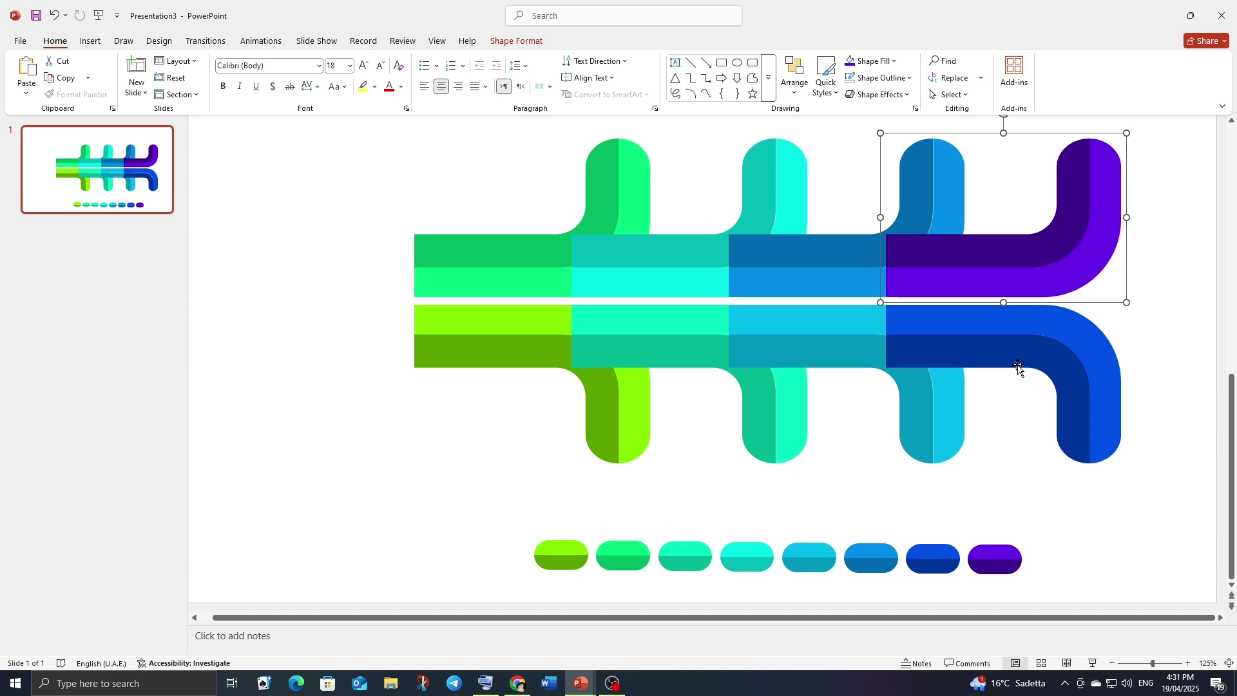
# - Group the two blue upper pieces, then the teal and cyan upper pieces
pyautogui.click(838, 254)
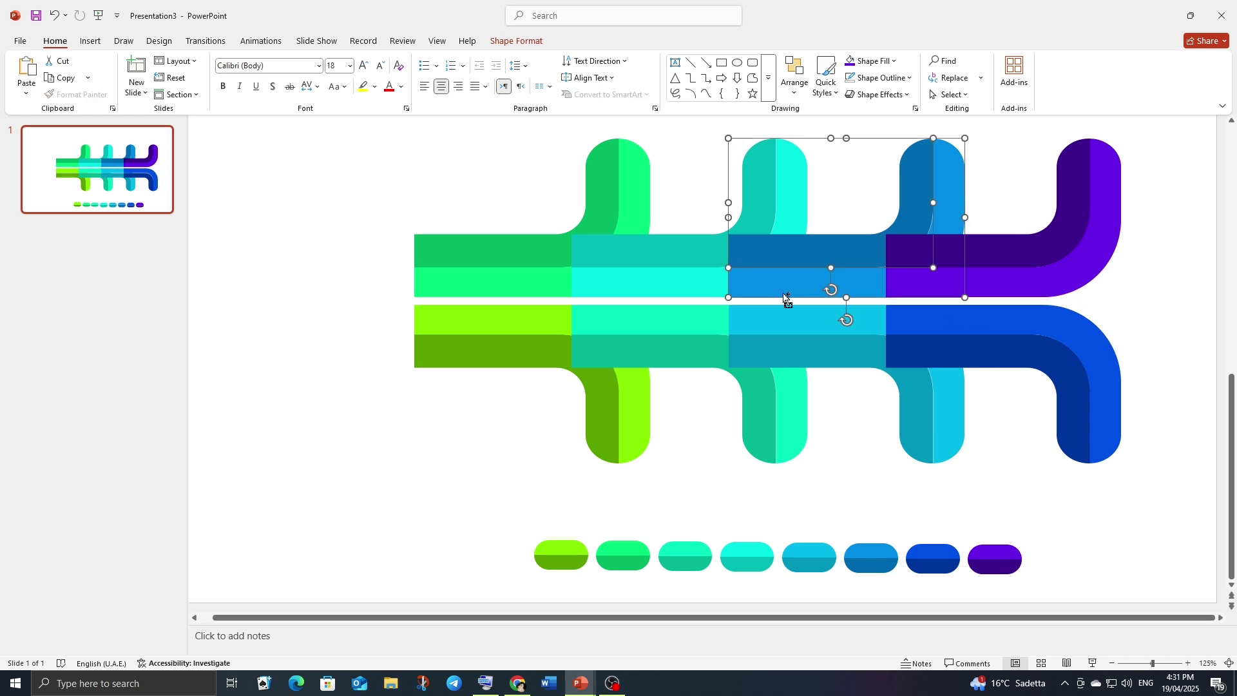
pyautogui.keyDown('shift'); pyautogui.click(785, 295); pyautogui.keyUp('shift')
pyautogui.rightClick(783, 293)
pyautogui.moveTo(820, 401)
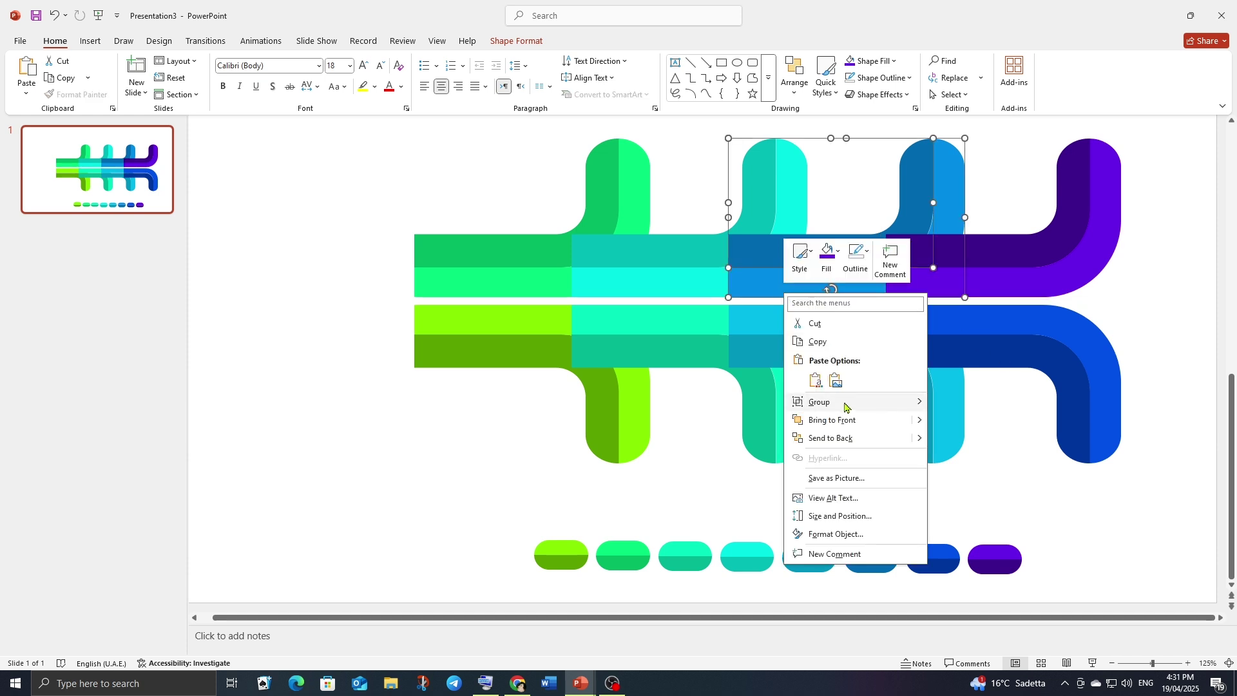
pyautogui.click(946, 405)
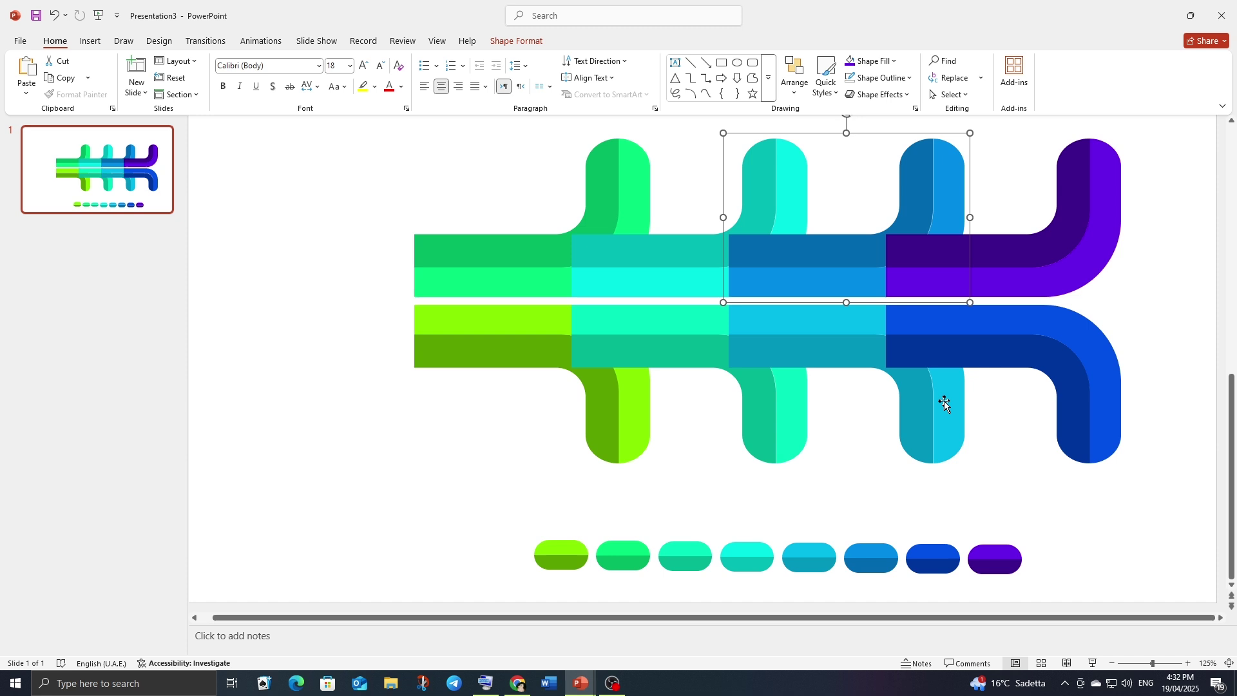
pyautogui.click(671, 251)
pyautogui.keyDown('shift'); pyautogui.click(643, 281); pyautogui.keyUp('shift')
pyautogui.rightClick(644, 284)
pyautogui.moveTo(678, 390)
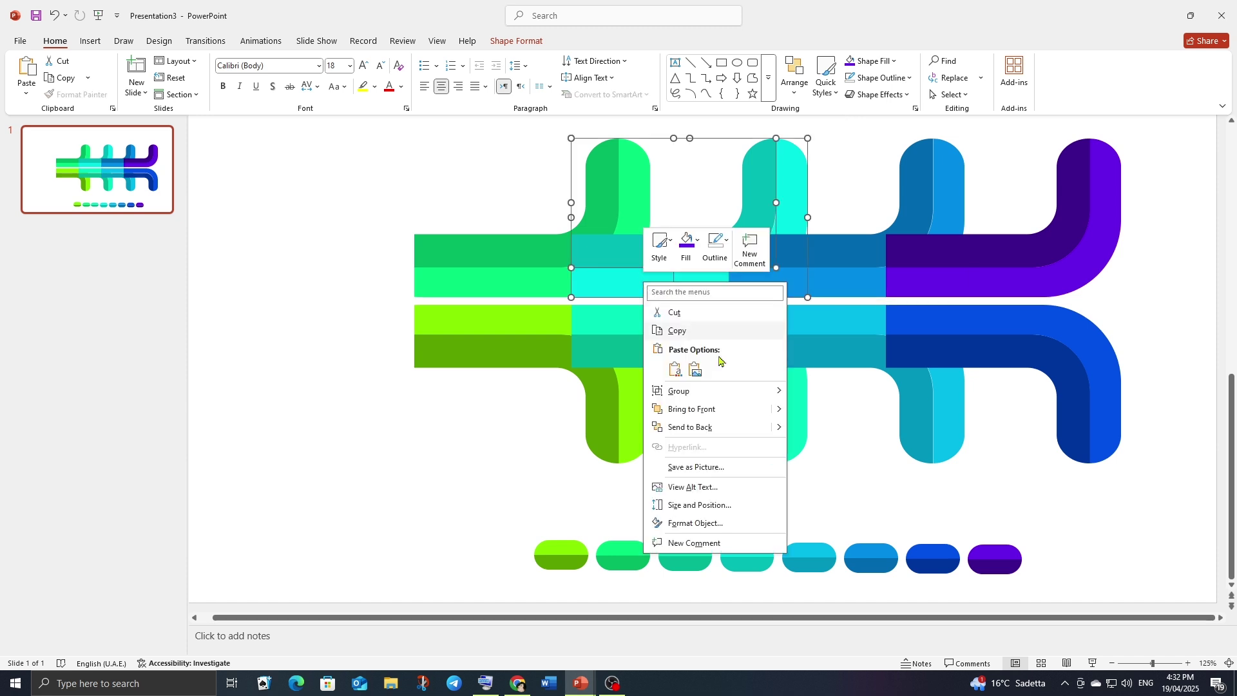
pyautogui.click(806, 392)
# - Group the upper green pair and the lower green pair of ribbon pieces
pyautogui.click(498, 257)
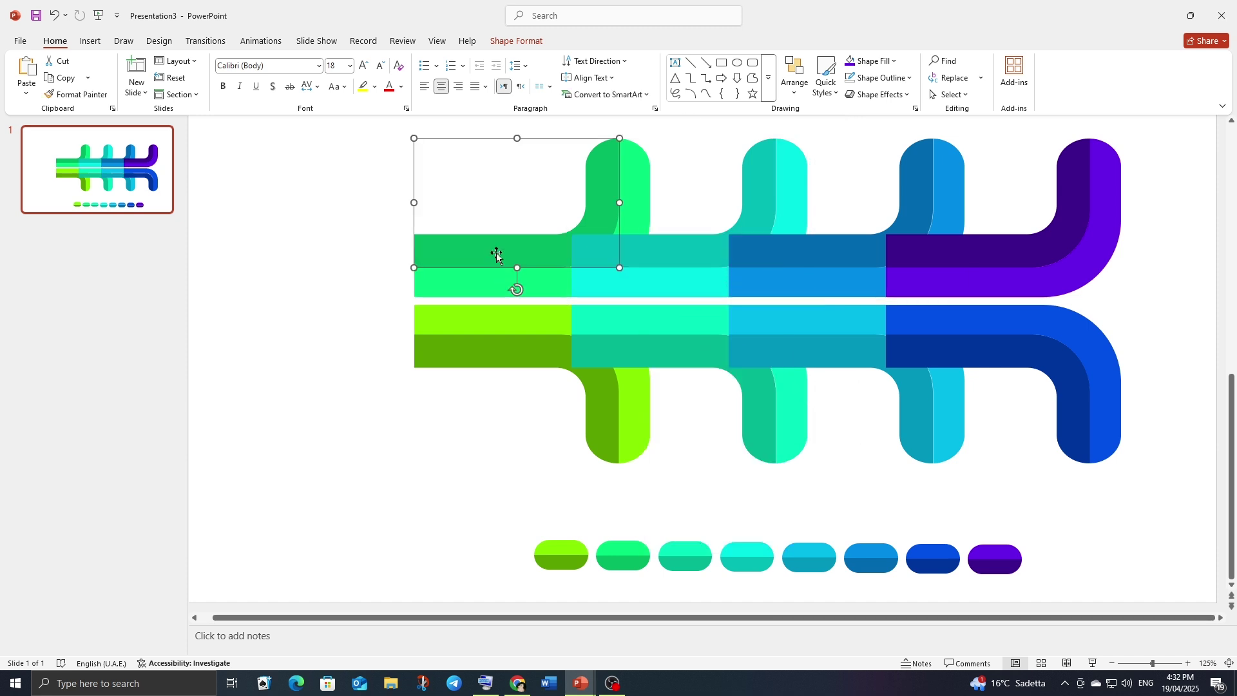
pyautogui.keyDown('shift'); pyautogui.click(493, 284); pyautogui.keyUp('shift')
pyautogui.rightClick(493, 284)
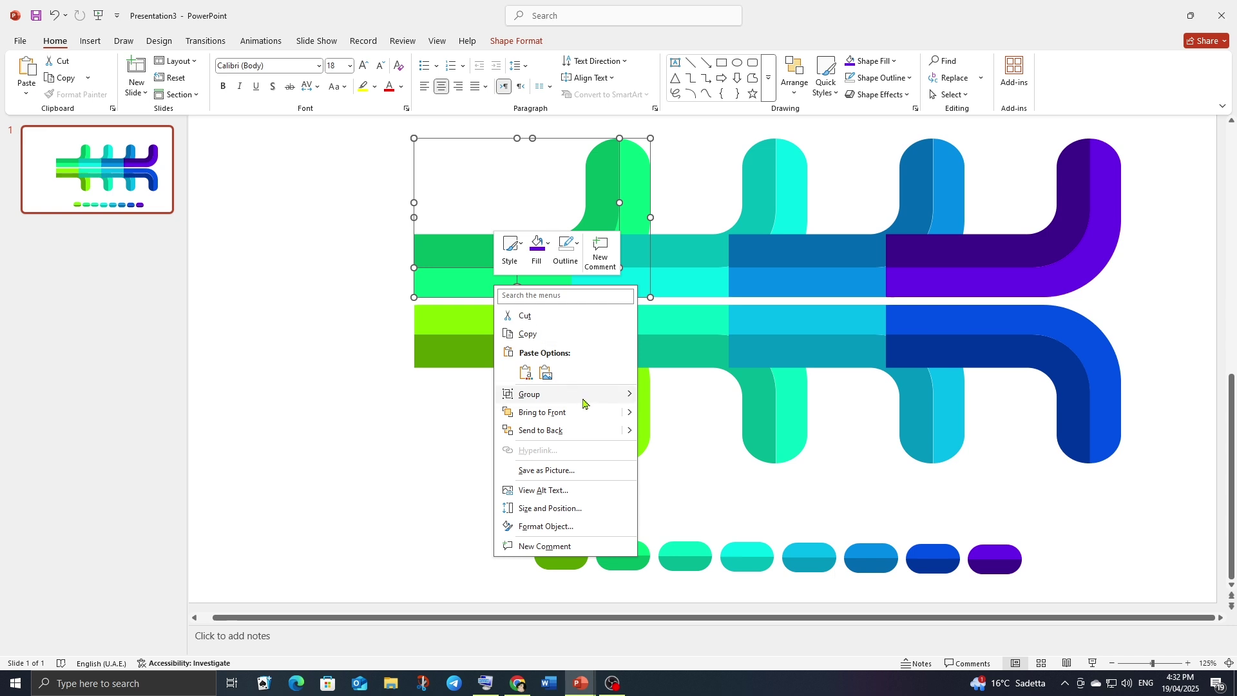
pyautogui.click(661, 404)
pyautogui.click(506, 324)
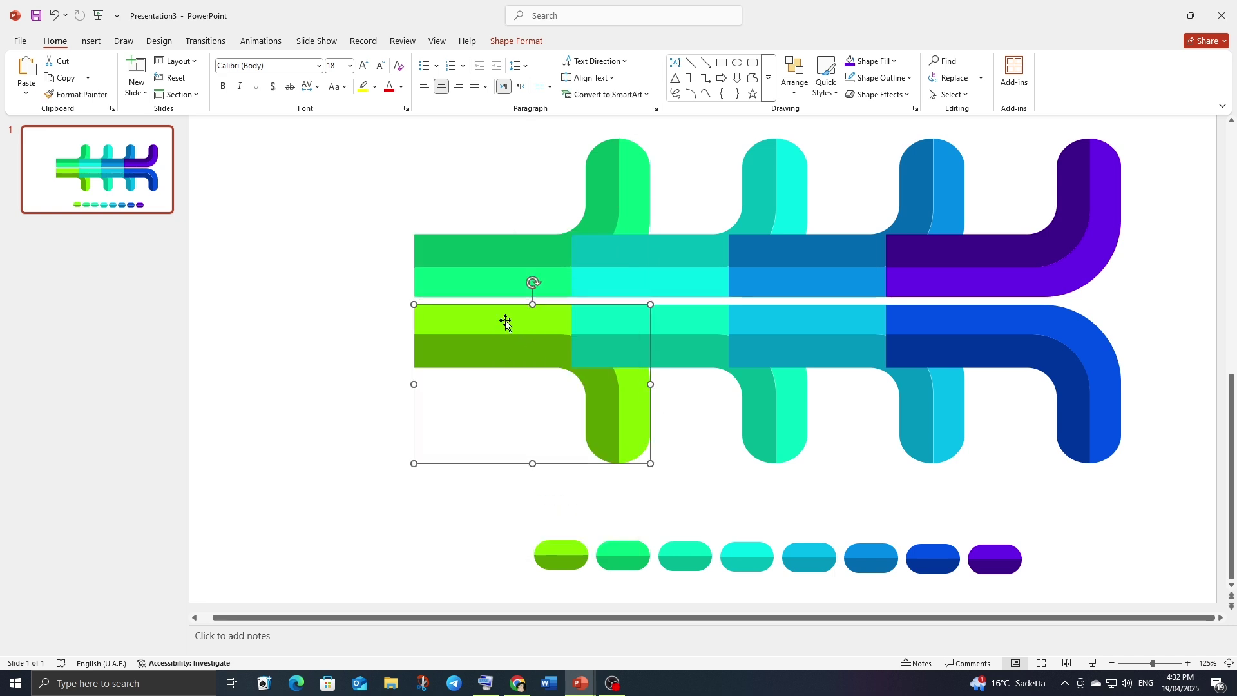
pyautogui.click(500, 352)
pyautogui.rightClick(500, 353)
pyautogui.moveTo(536, 462)
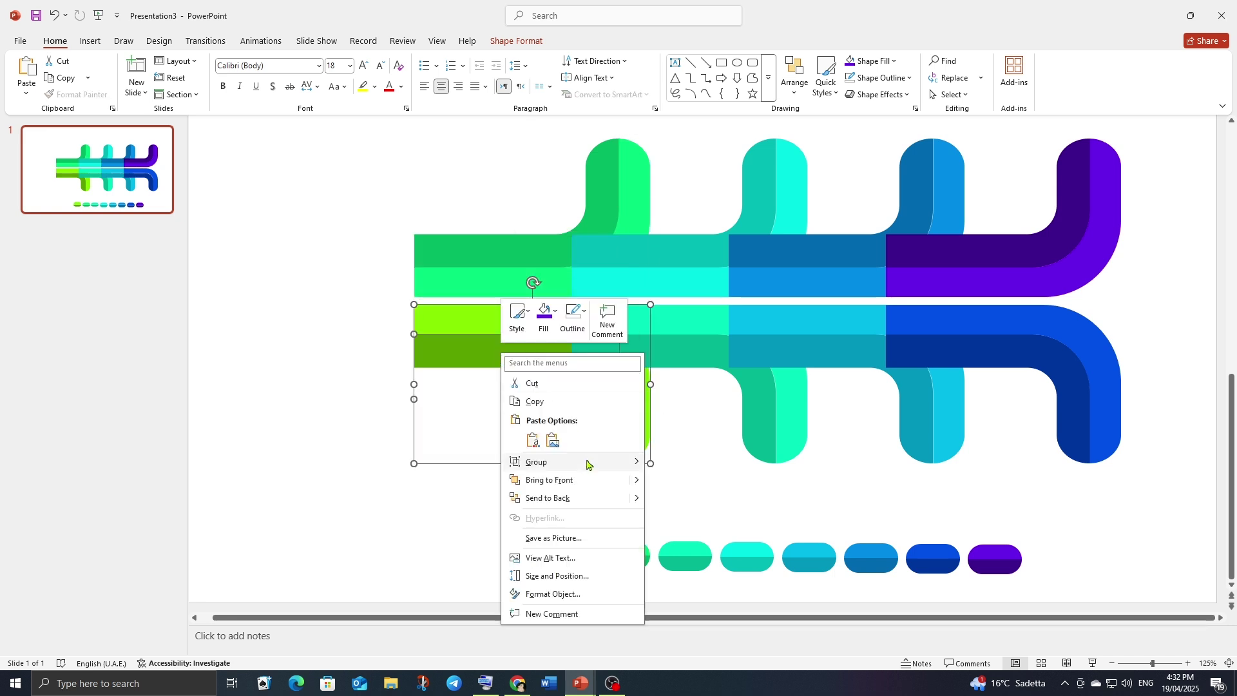
pyautogui.click(658, 464)
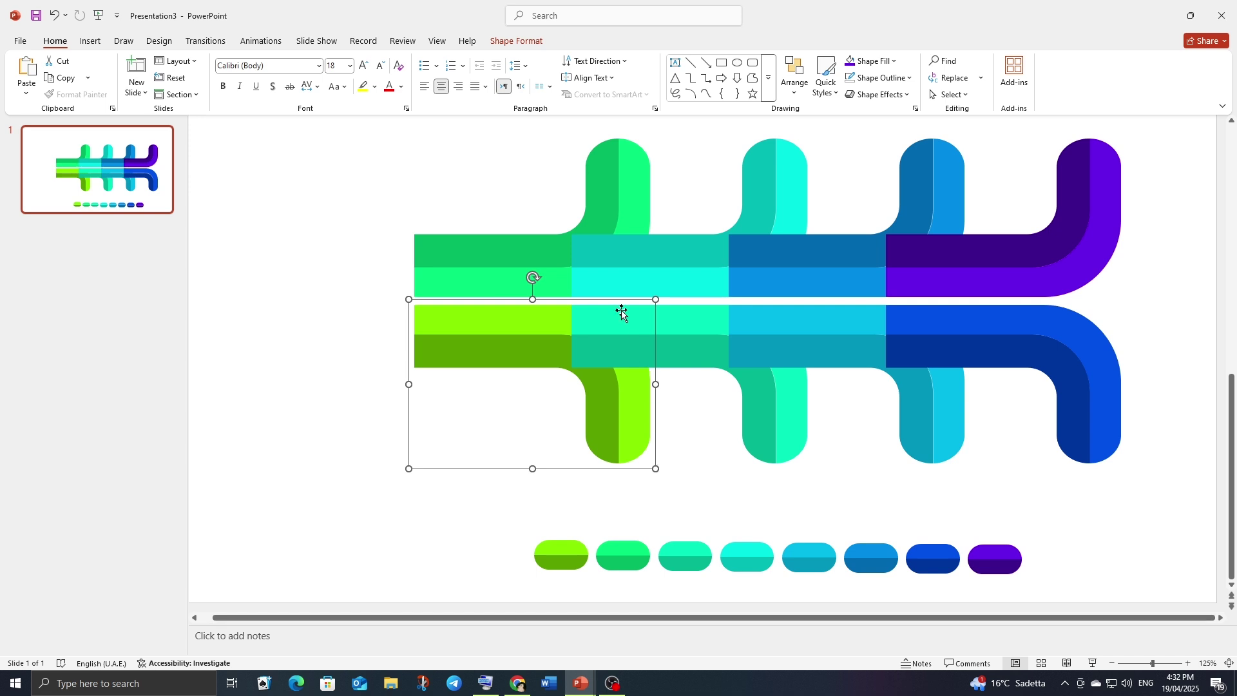
# - Group the lower teal, blue and dark-blue ribbon piece pairs, one group per colour
pyautogui.click(627, 326)
pyautogui.click(645, 367)
pyautogui.rightClick(644, 365)
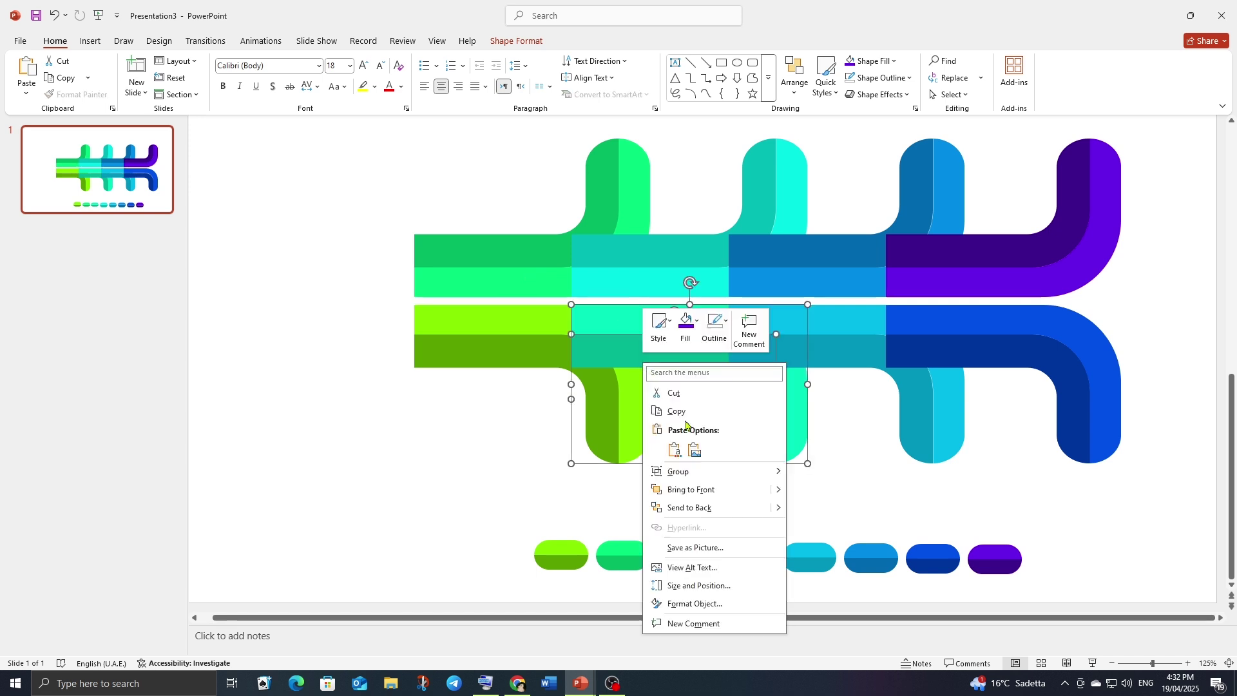
pyautogui.moveTo(679, 470)
pyautogui.click(809, 475)
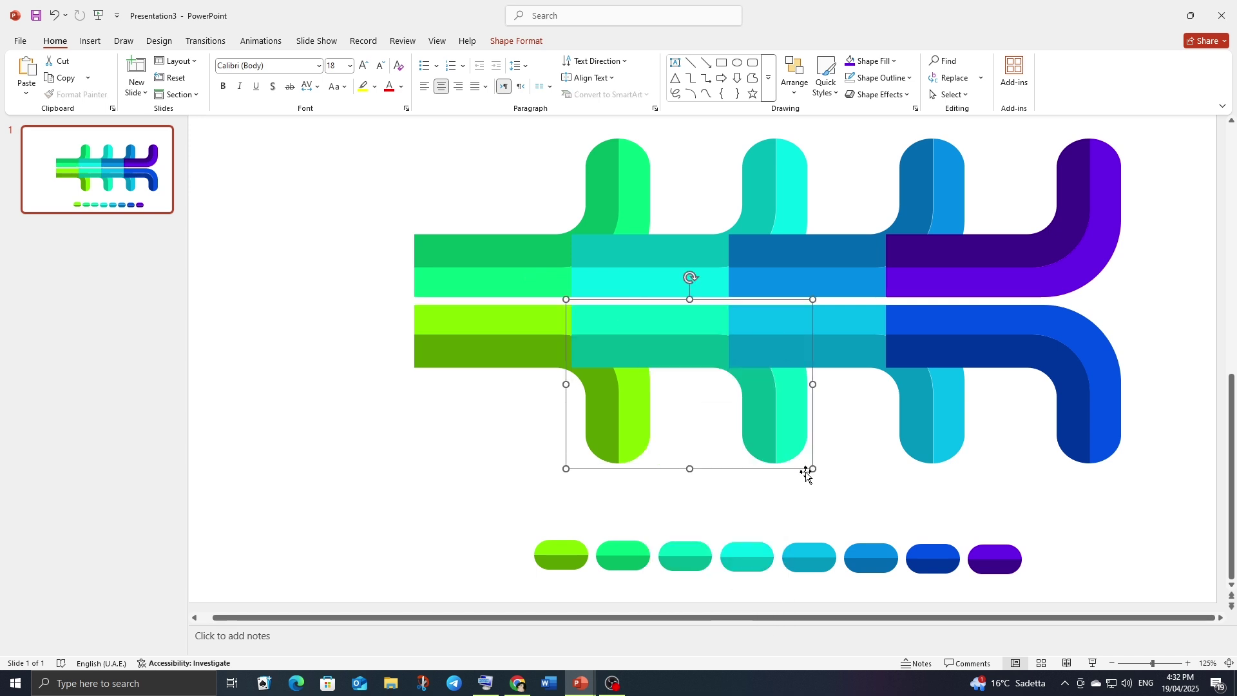
pyautogui.click(825, 323)
pyautogui.click(821, 358)
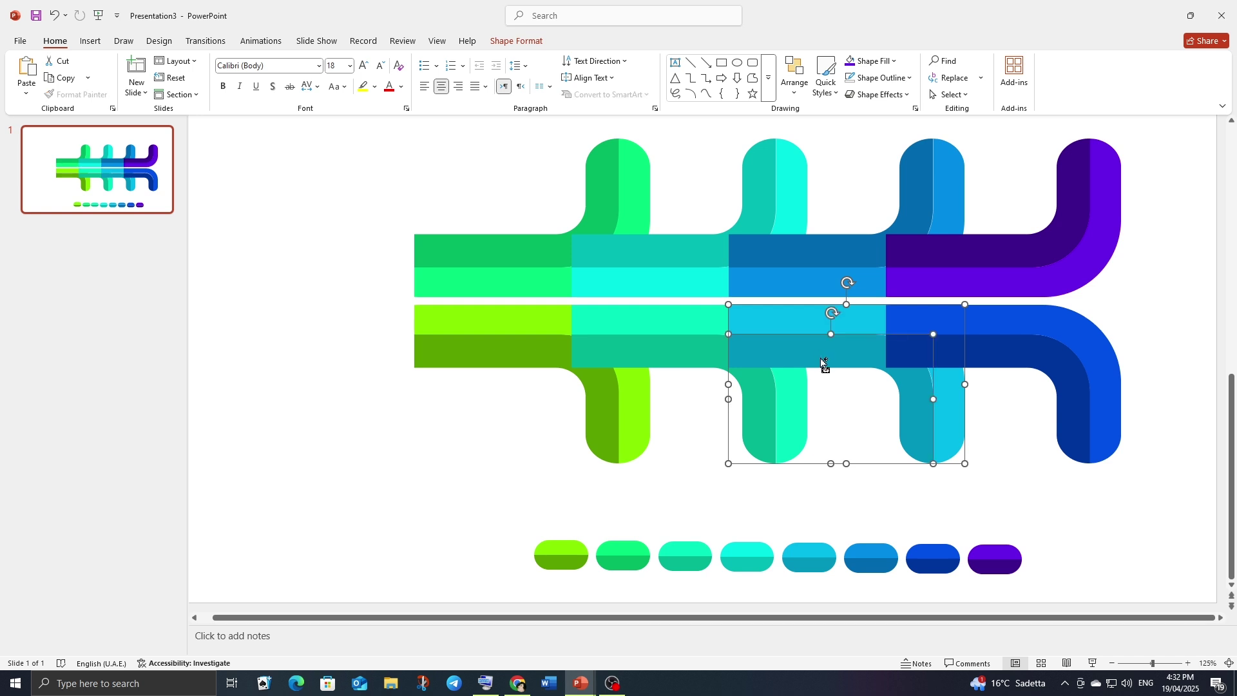
pyautogui.rightClick(821, 358)
pyautogui.moveTo(856, 467)
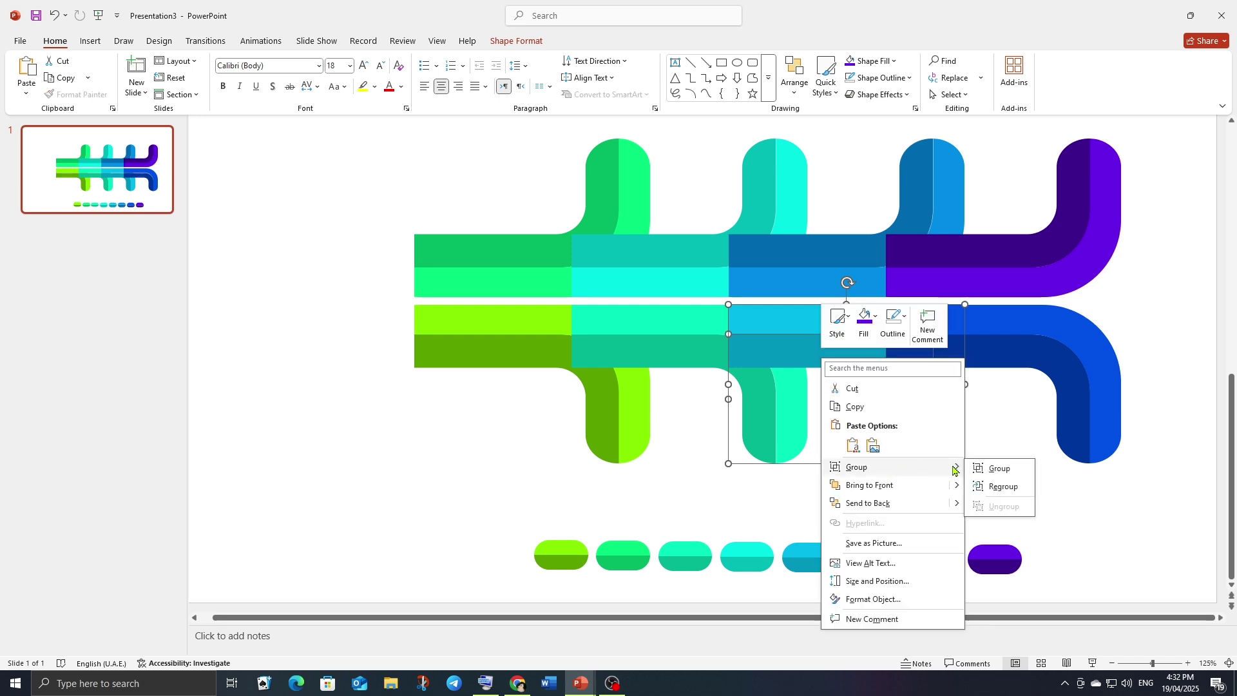
pyautogui.click(984, 475)
pyautogui.click(1021, 330)
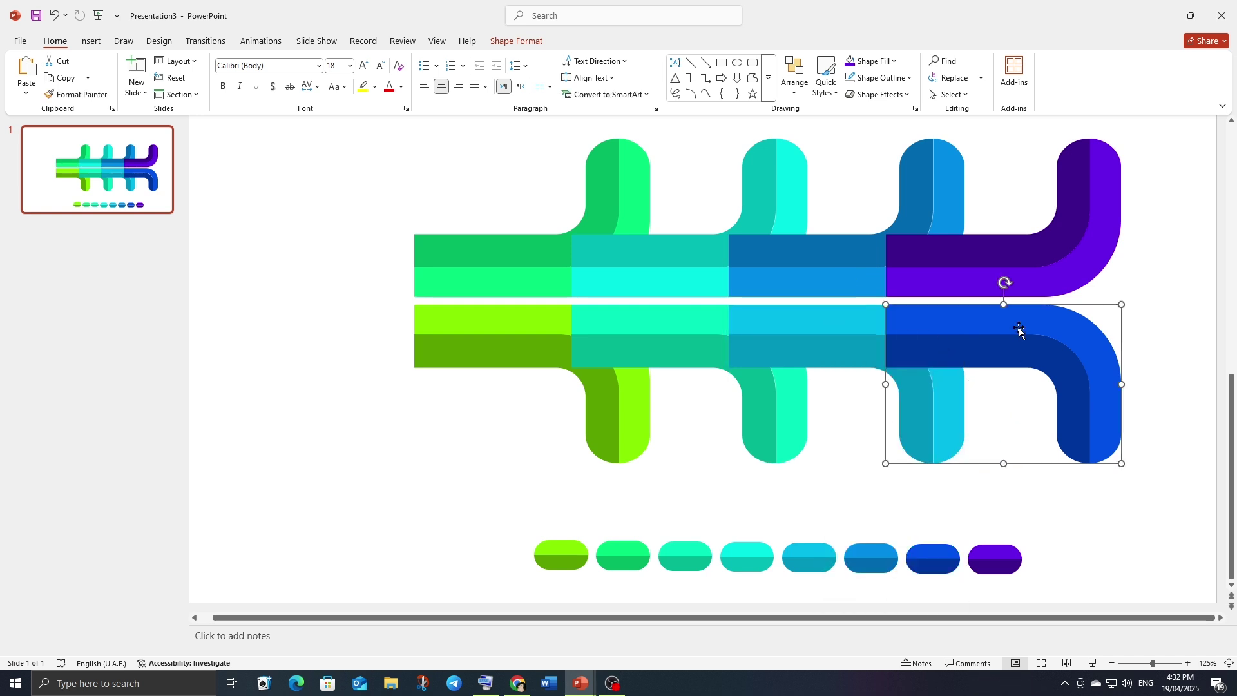
pyautogui.click(1026, 361)
pyautogui.rightClick(1026, 361)
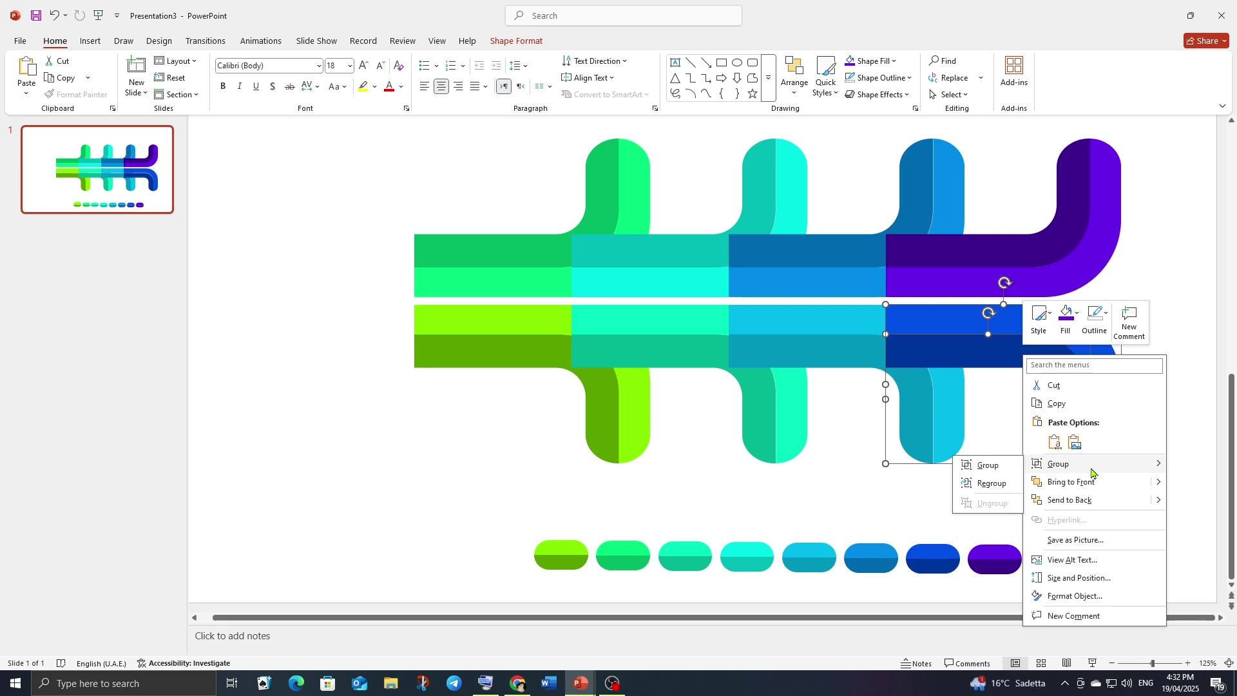
pyautogui.click(990, 468)
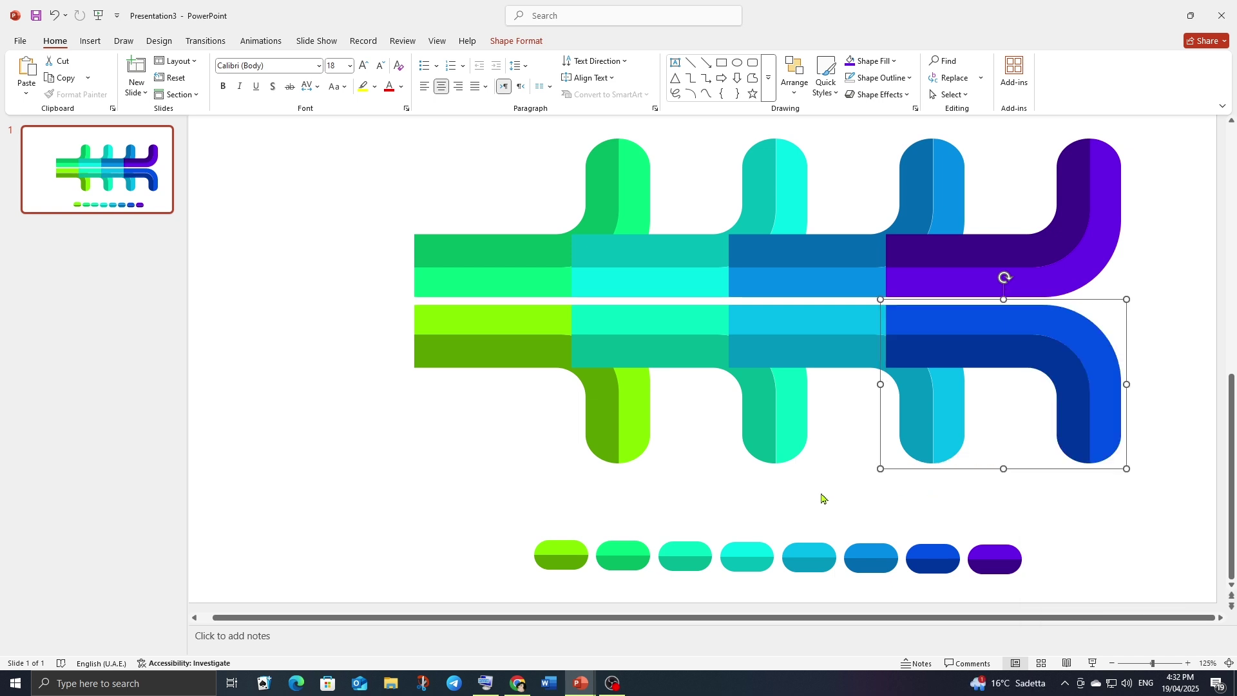
# - Select the purple, blue, teal and green upper groups together
pyautogui.click(1081, 245)
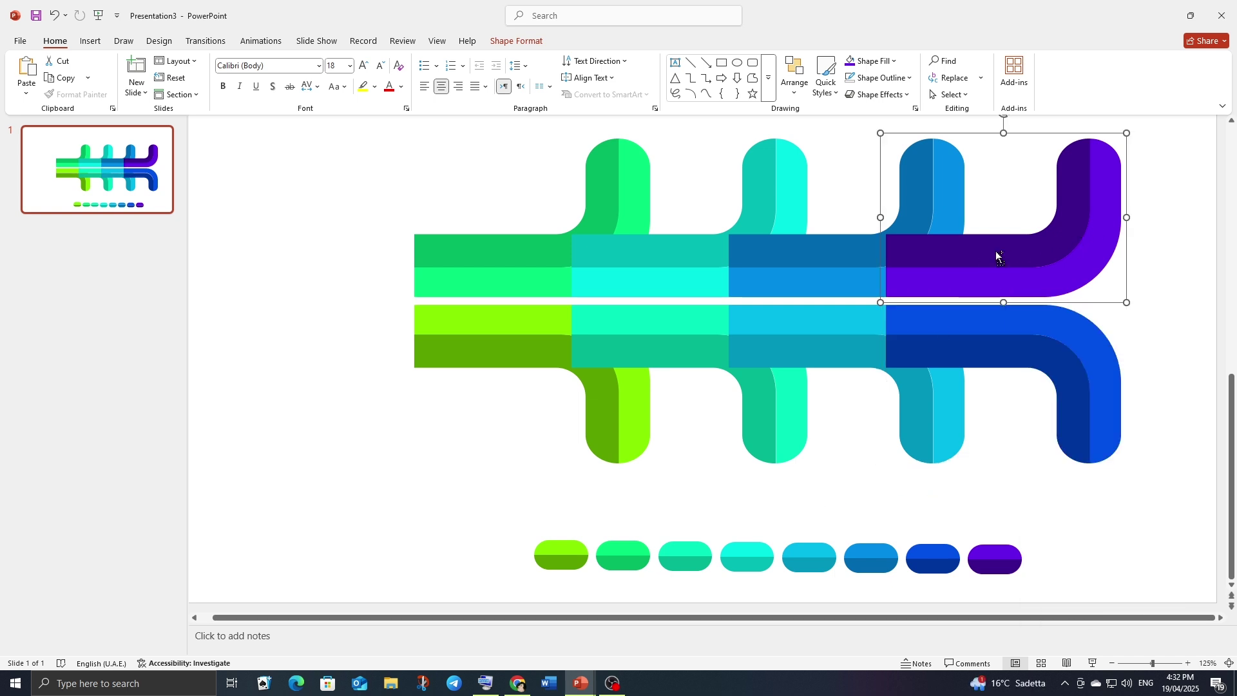
pyautogui.keyDown('shift'); pyautogui.click(848, 254); pyautogui.keyUp('shift')
pyautogui.keyDown('shift'); pyautogui.click(661, 254); pyautogui.keyUp('shift')
pyautogui.keyDown('shift'); pyautogui.click(517, 252); pyautogui.keyUp('shift')
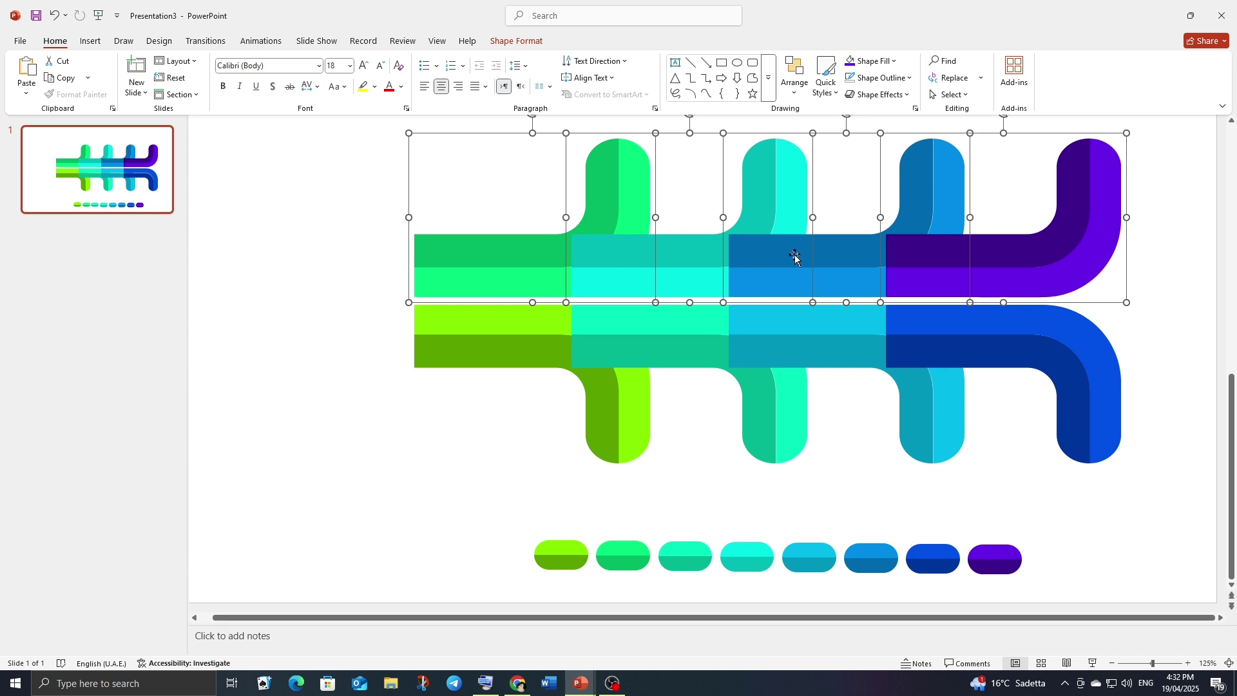
# - Drop the upper row onto the lower row and nudge the four lower groups three steps left
pyautogui.moveTo(794, 254); pyautogui.dragTo(796, 324)
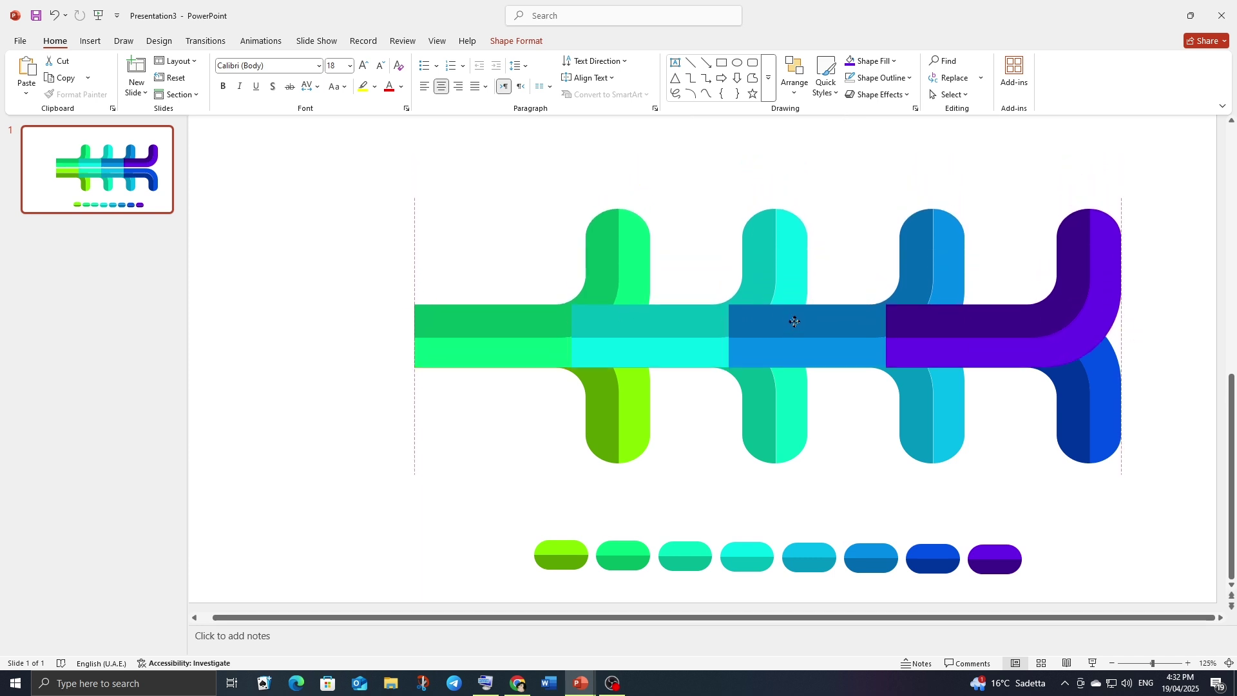
pyautogui.click(858, 163)
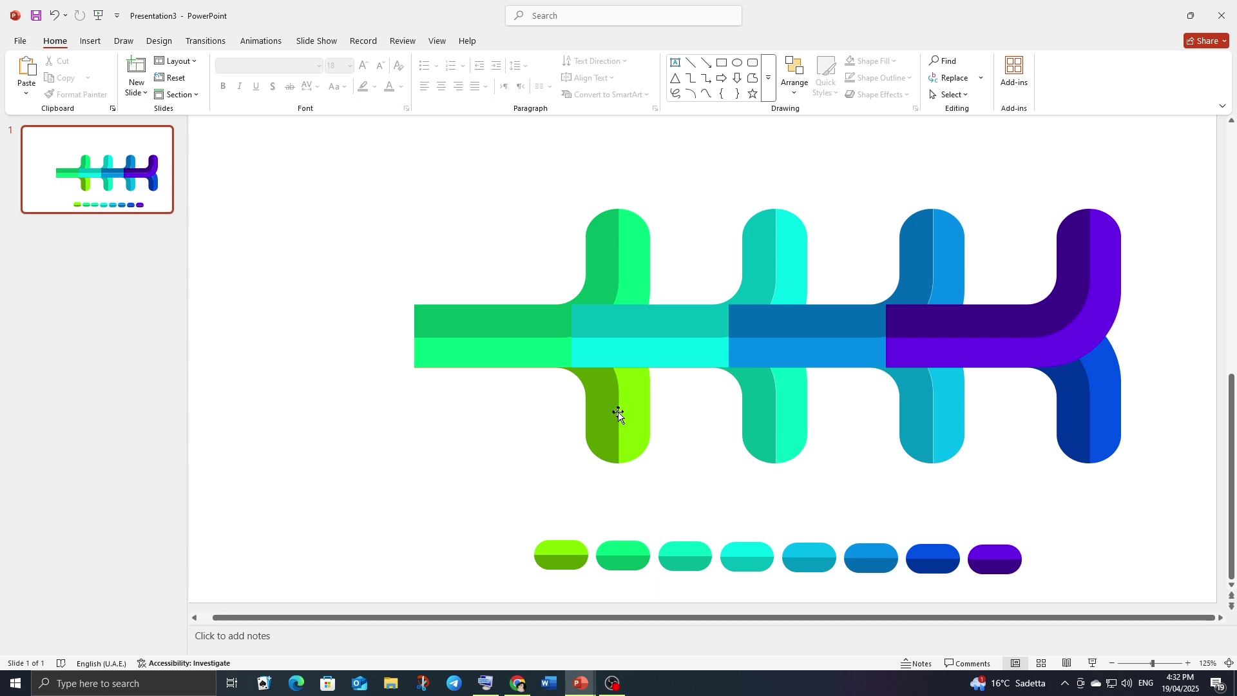
pyautogui.click(619, 416)
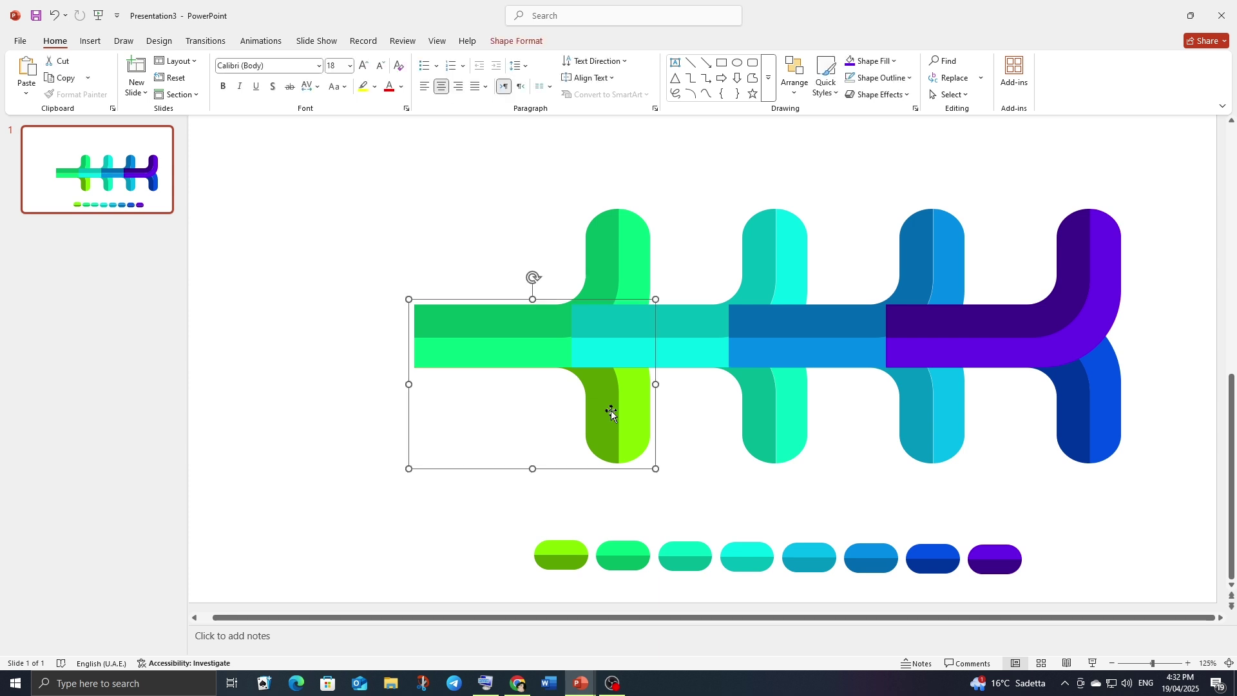
pyautogui.moveTo(611, 413); pyautogui.dragTo(810, 430)
pyautogui.keyDown('shift'); pyautogui.click(767, 420); pyautogui.keyUp('shift')
pyautogui.keyDown('shift'); pyautogui.click(921, 412); pyautogui.keyUp('shift')
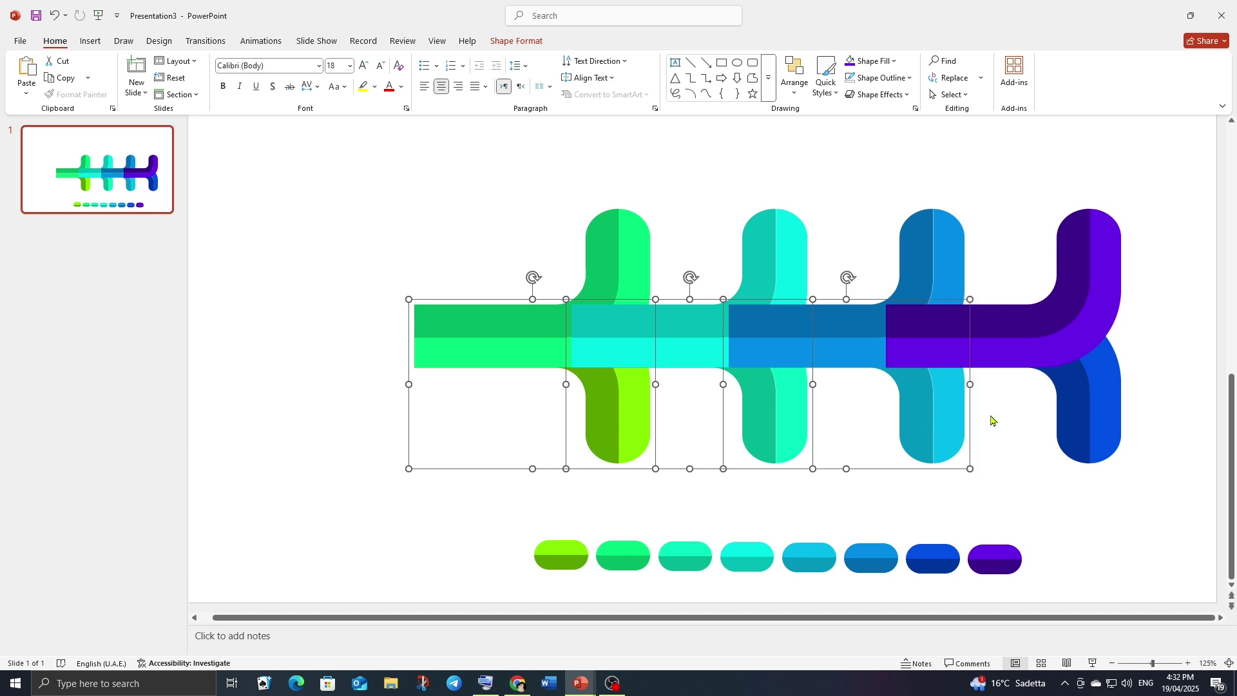
pyautogui.keyDown('shift'); pyautogui.click(1081, 408); pyautogui.keyUp('shift')
pyautogui.press('Left')
pyautogui.press('Left')
pyautogui.press('Left')
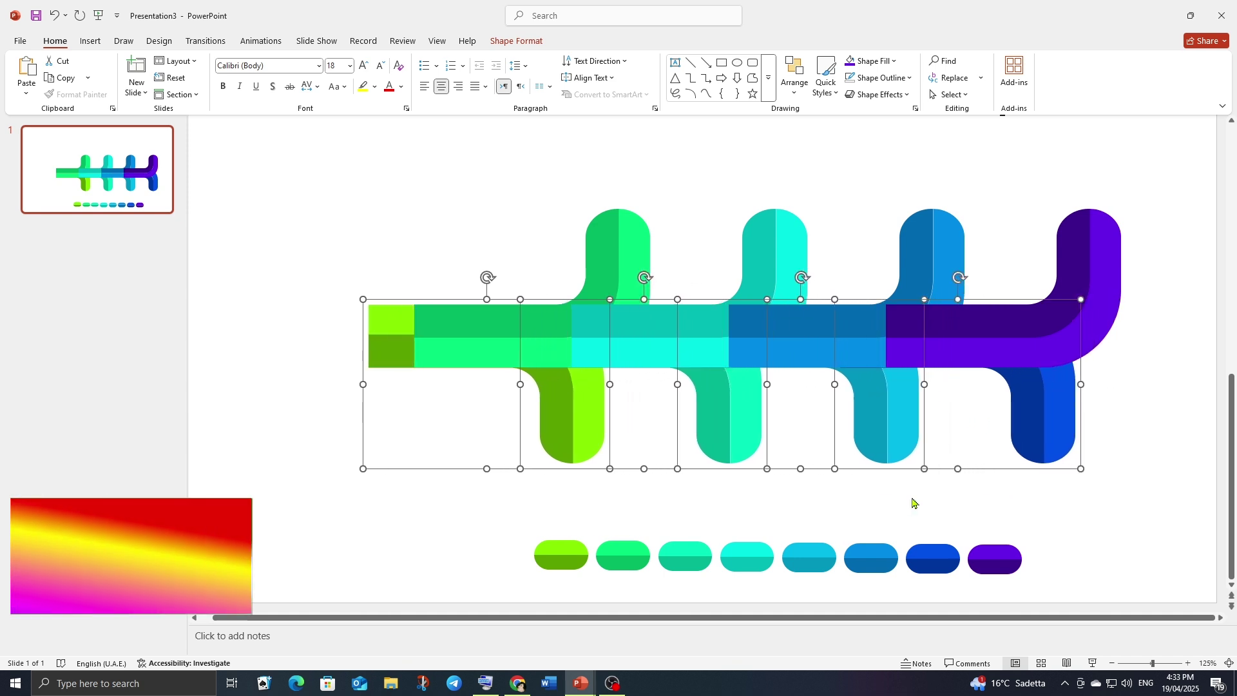
pyautogui.press('Left')
pyautogui.press('Left')
pyautogui.press('Left')
pyautogui.press('Left')
pyautogui.press('Left')
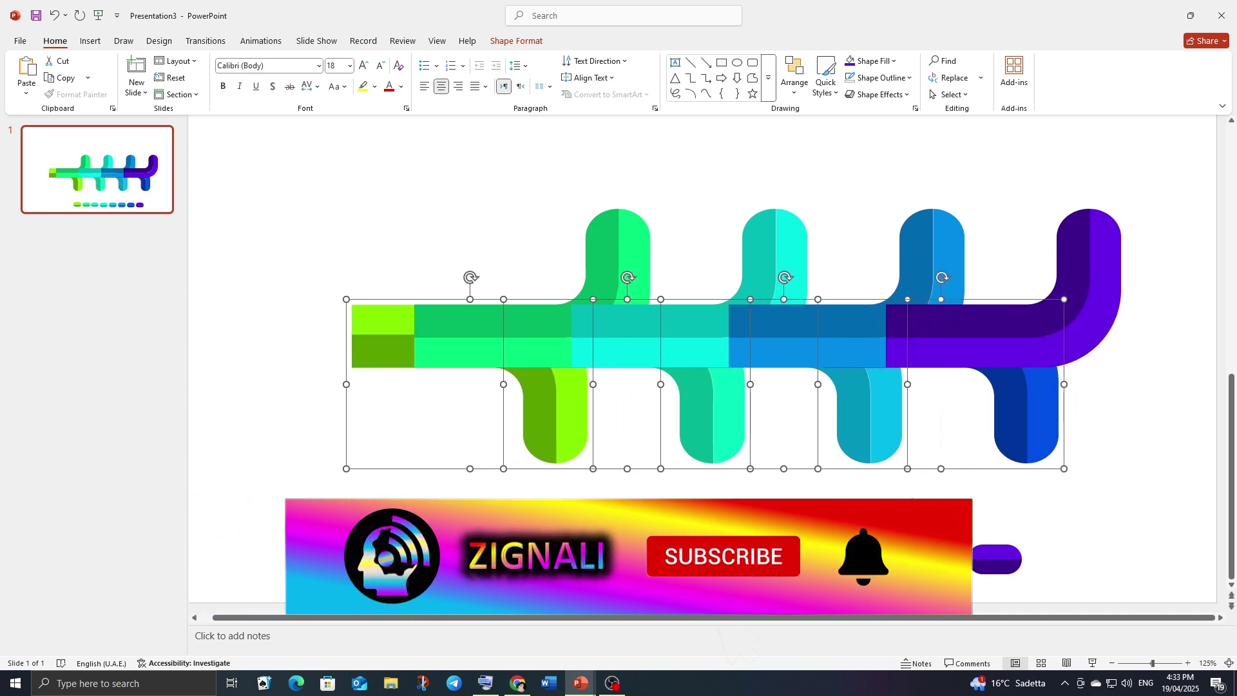
pyautogui.press('Left')
pyautogui.press('Left')
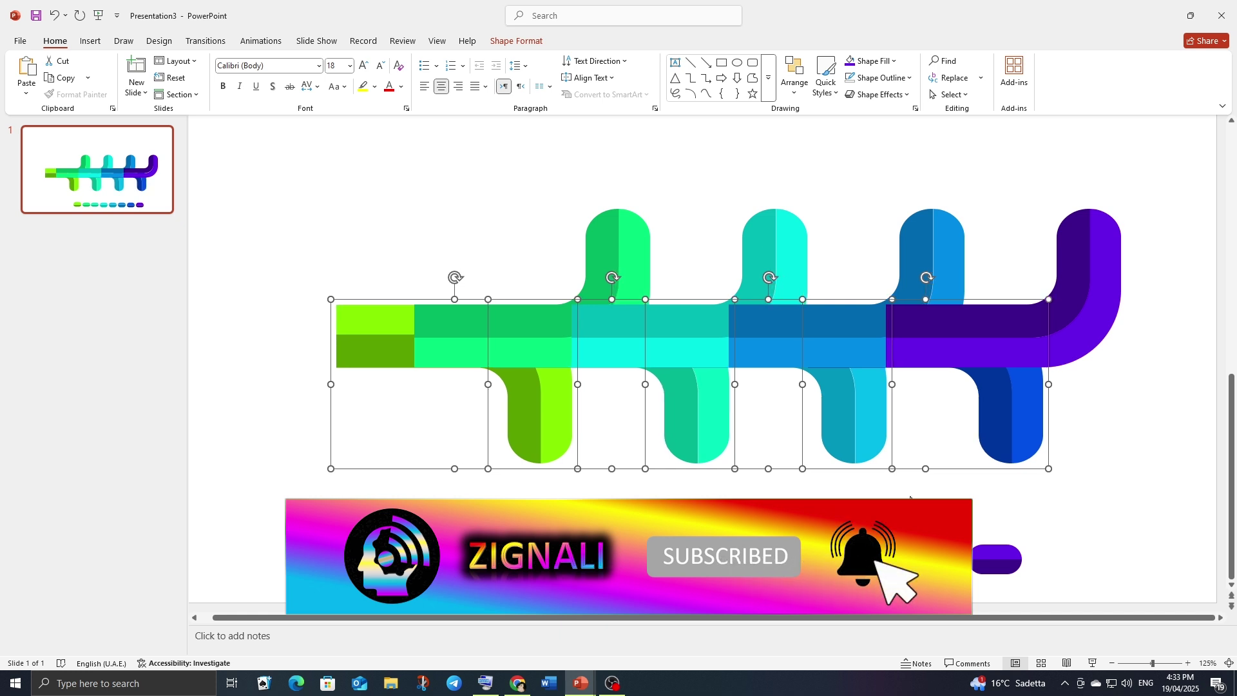
pyautogui.press('Escape')
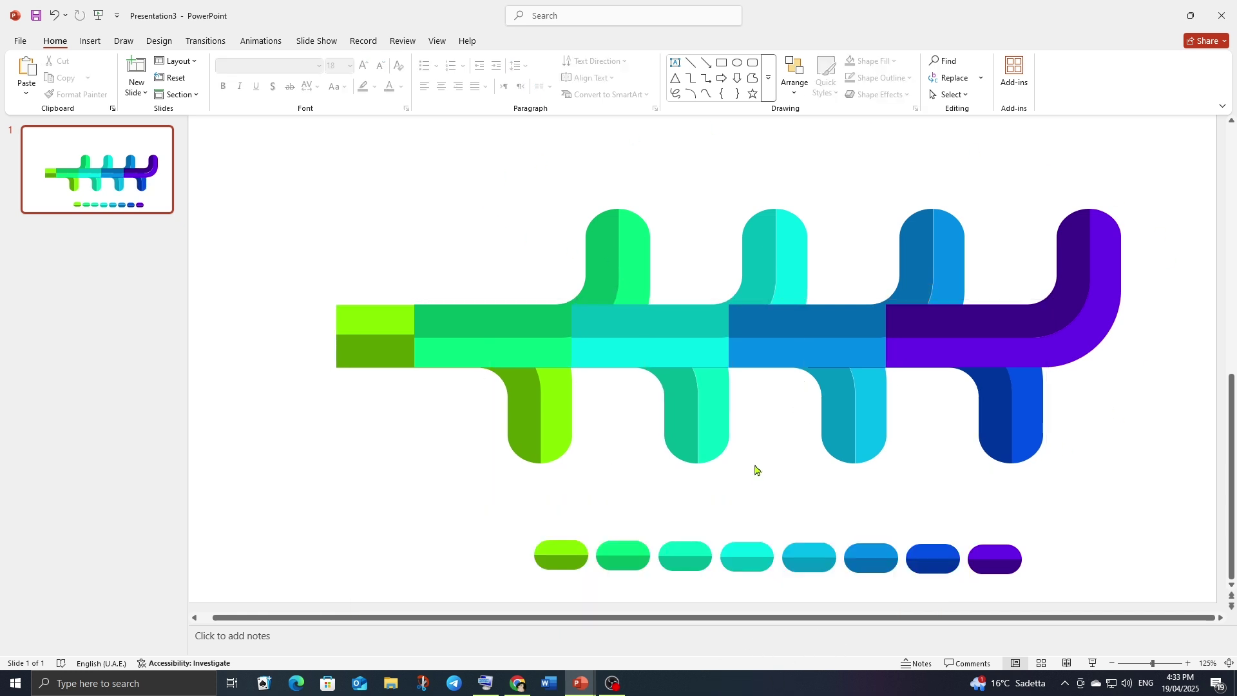
# - Send the purple, blue, cyan and green ribbon arms to the back
pyautogui.click(1033, 341)
pyautogui.rightClick(1033, 340)
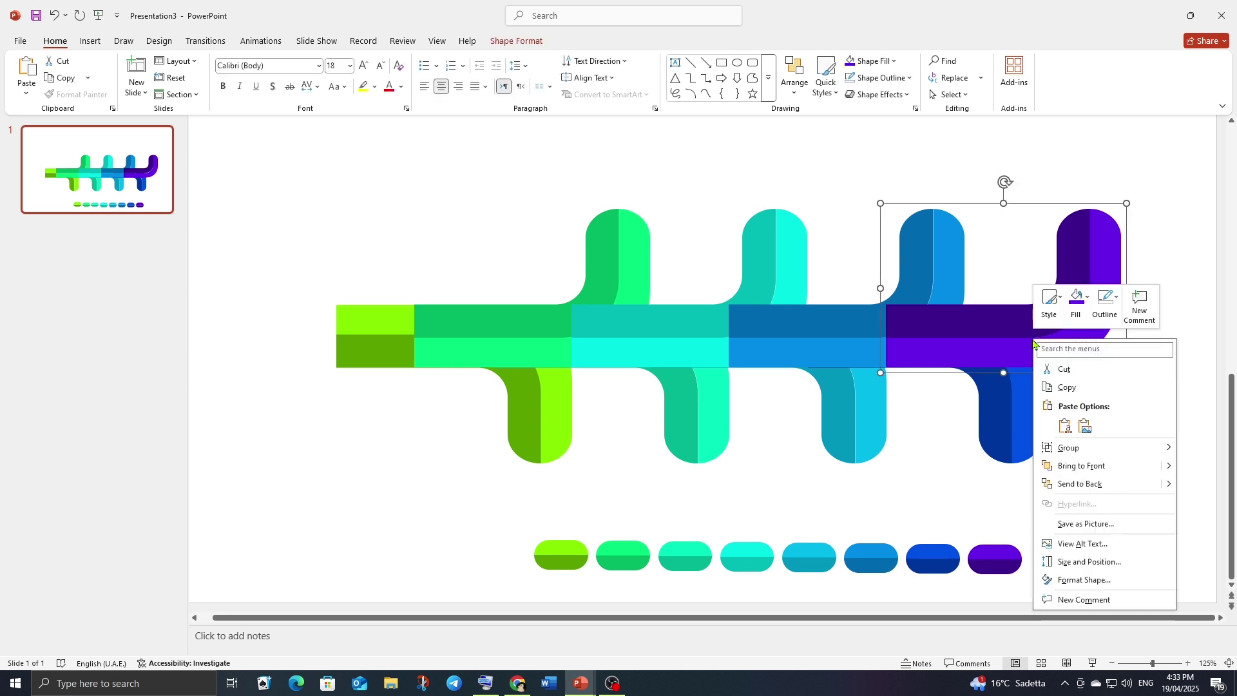
pyautogui.click(1098, 484)
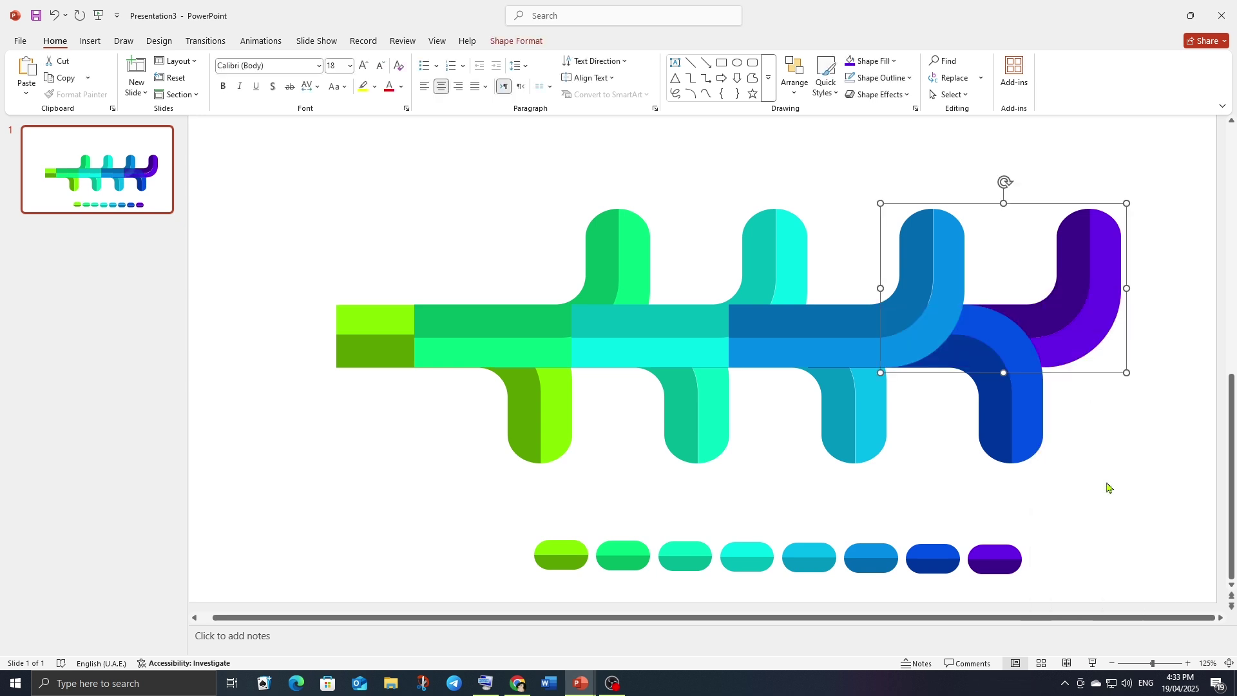
pyautogui.click(825, 343)
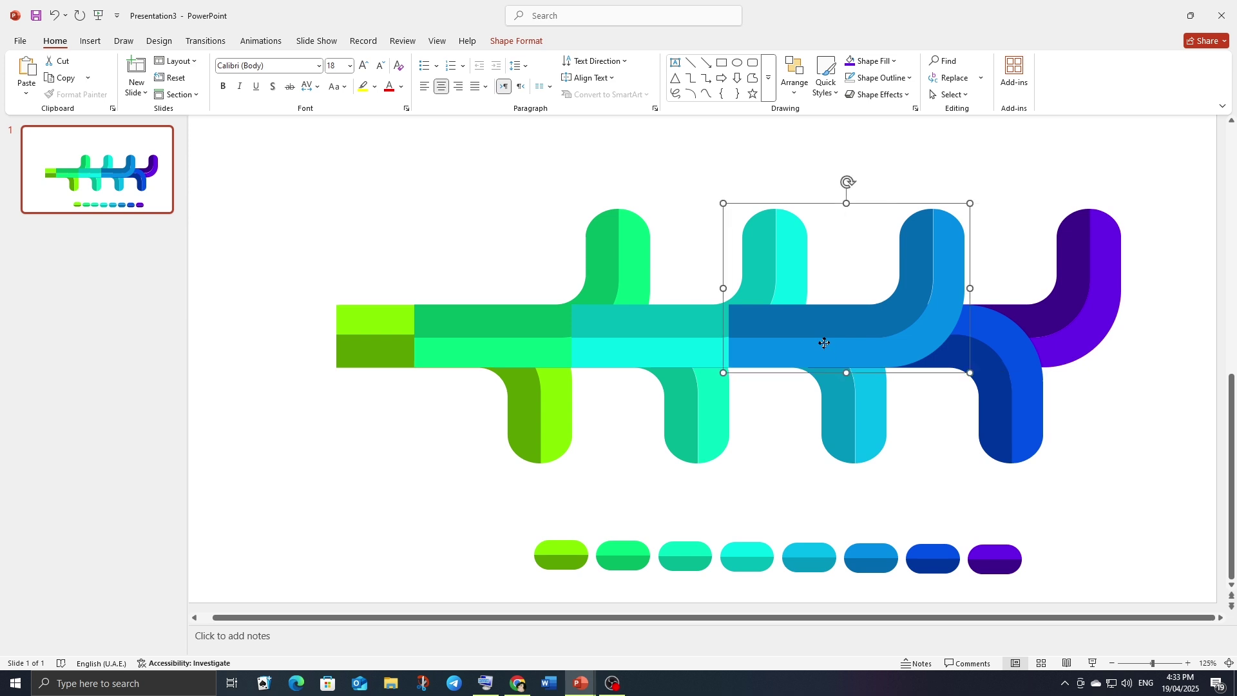
pyautogui.rightClick(825, 343)
pyautogui.click(871, 488)
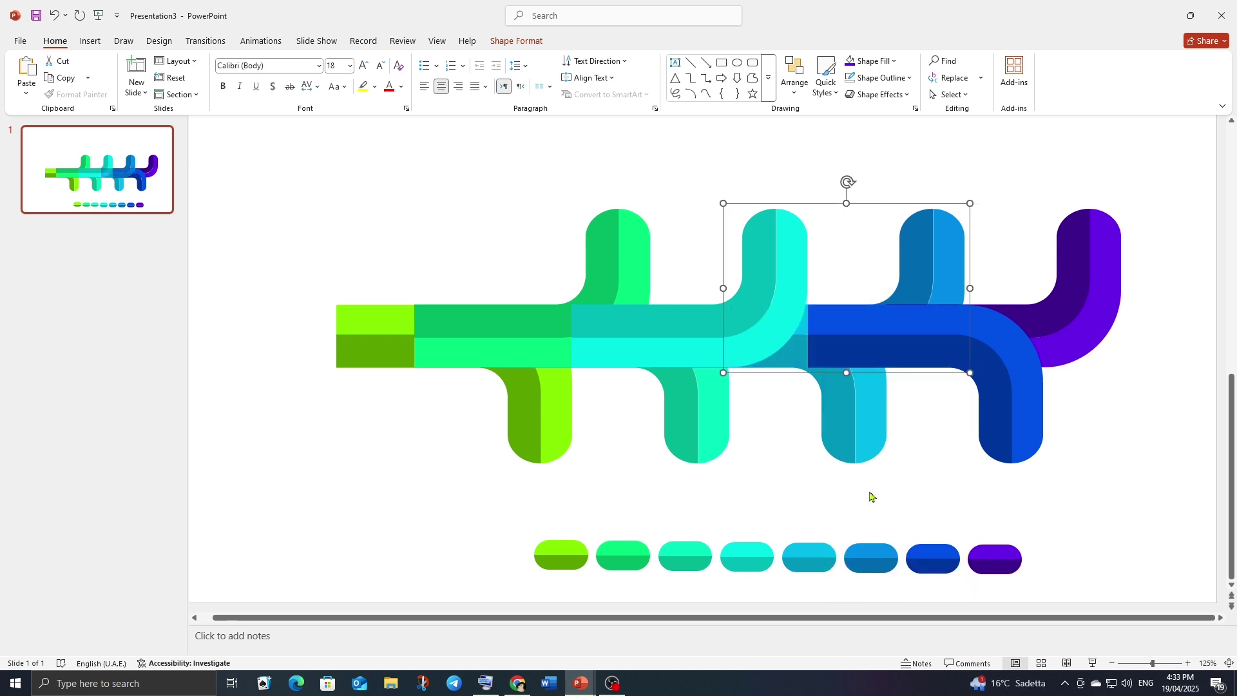
pyautogui.click(662, 331)
pyautogui.rightClick(664, 330)
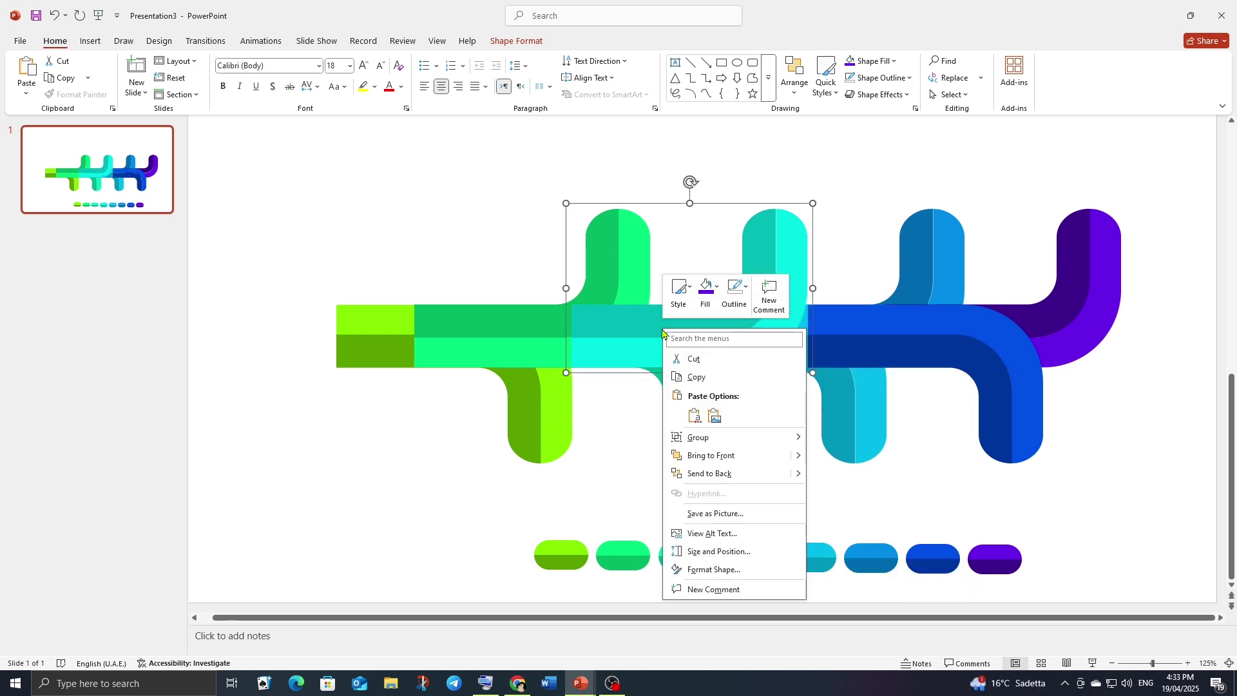
pyautogui.click(713, 475)
pyautogui.rightClick(474, 333)
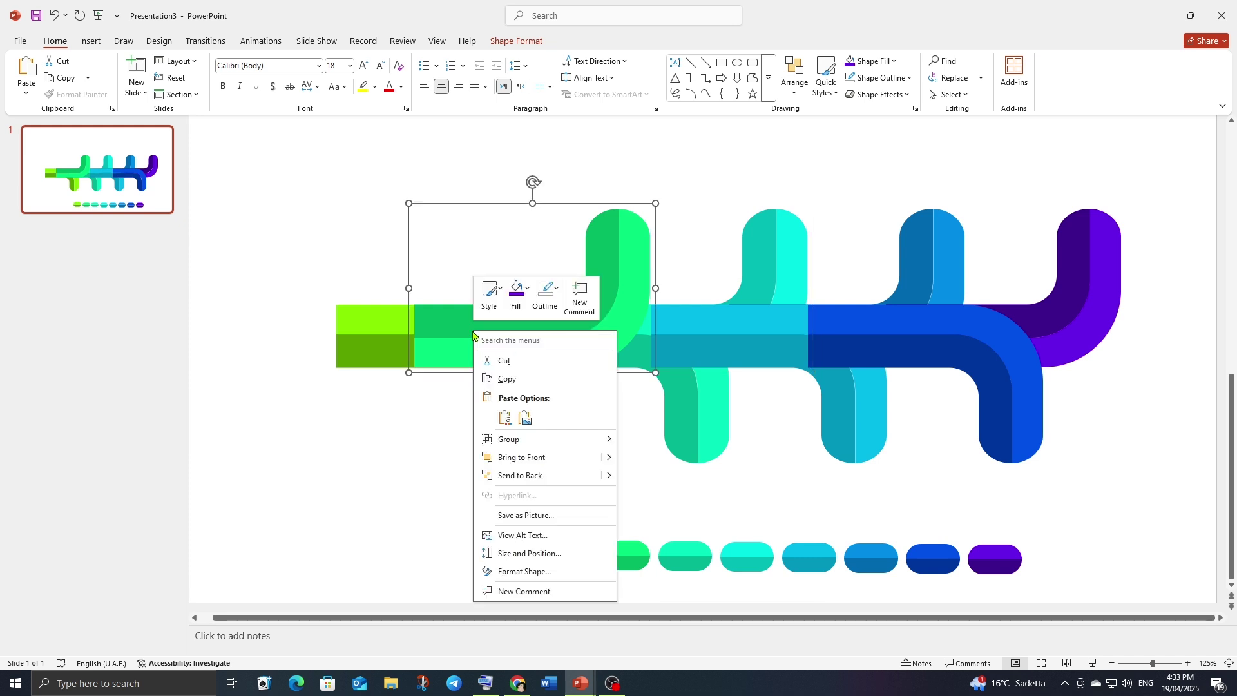
pyautogui.click(522, 476)
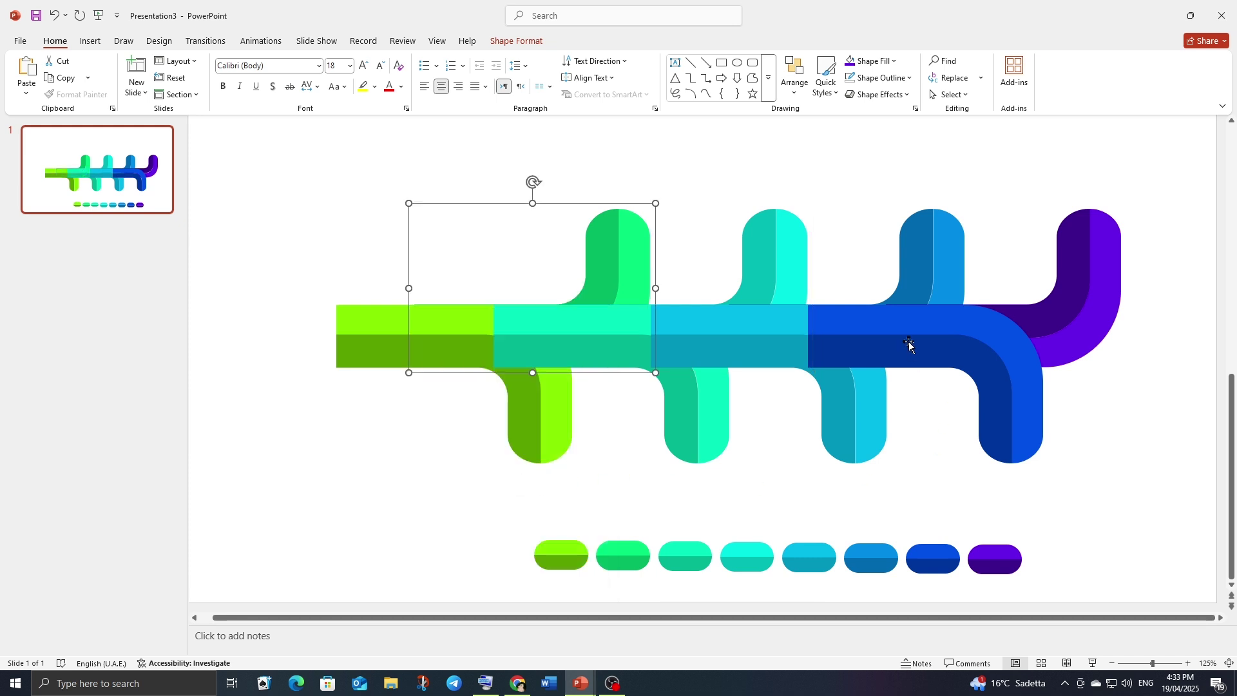
# - Bring the blue, cyan and teal upper arms to the front in turn
pyautogui.click(920, 286)
pyautogui.rightClick(919, 285)
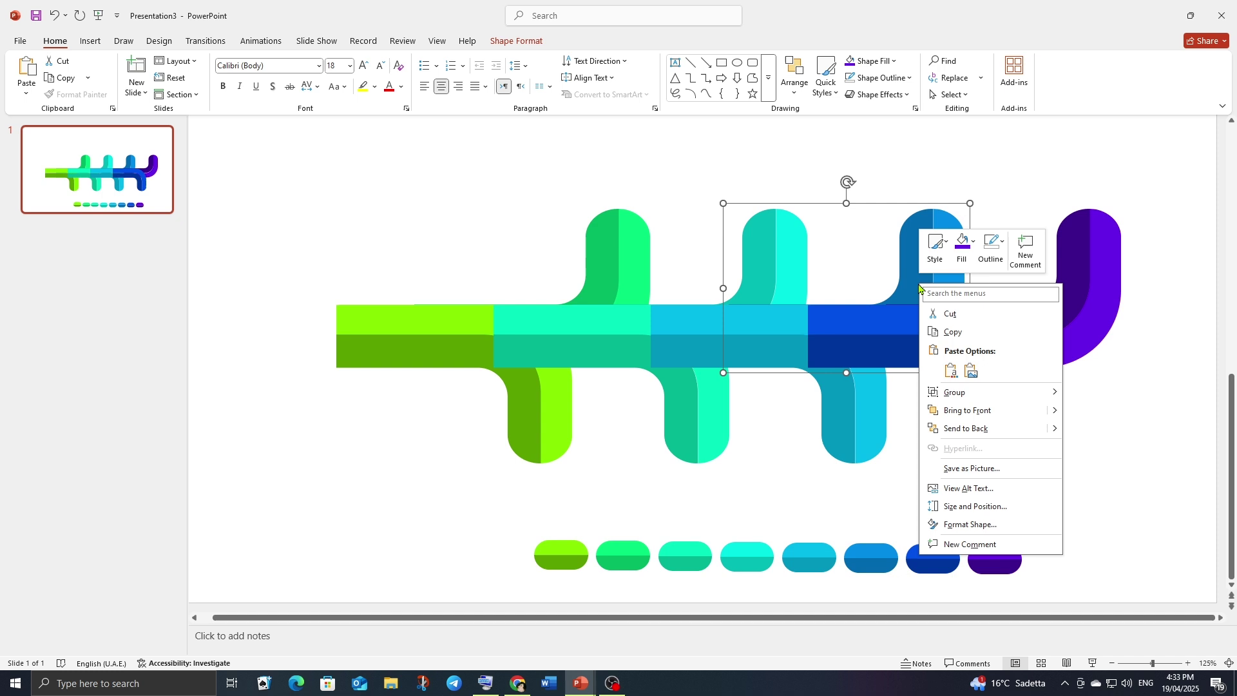
pyautogui.click(958, 415)
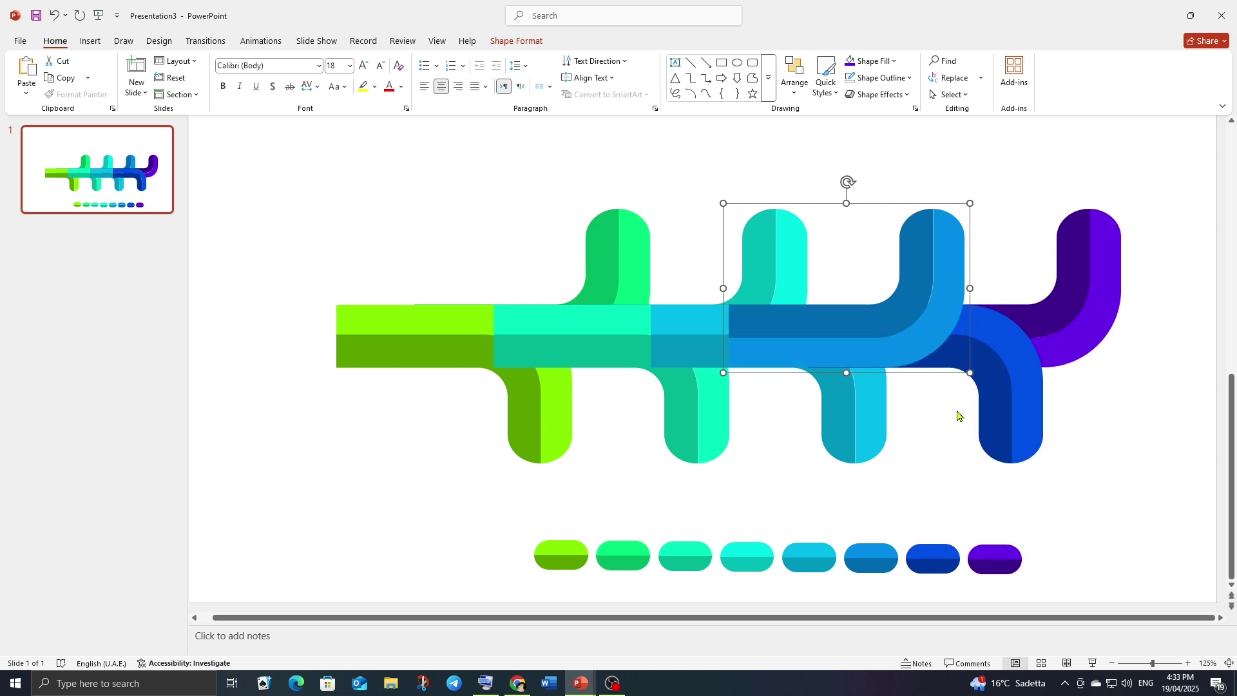
pyautogui.click(694, 340)
pyautogui.rightClick(694, 340)
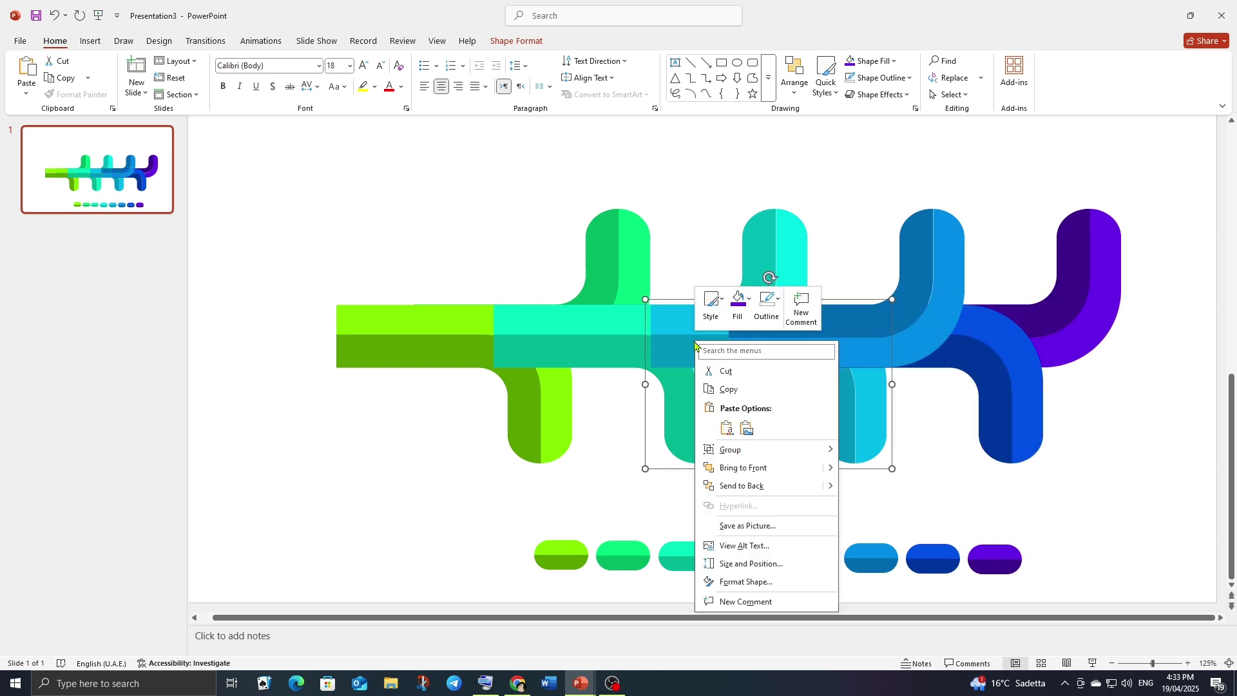
pyautogui.click(759, 468)
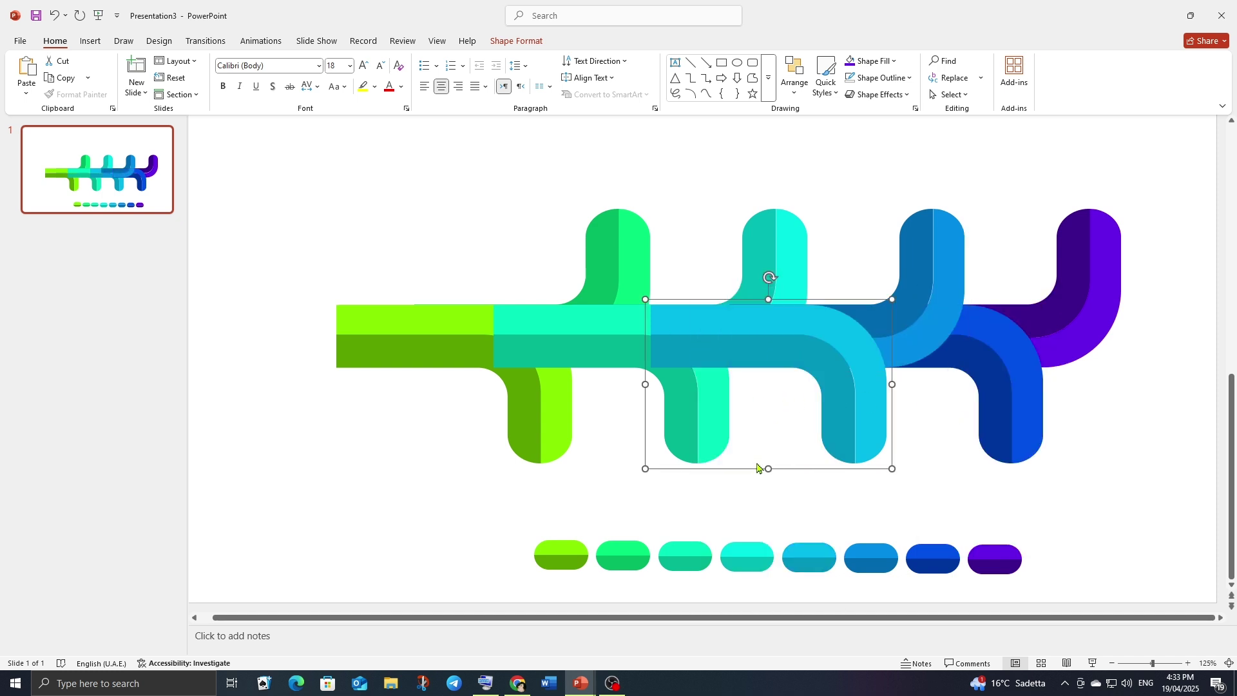
pyautogui.click(776, 270)
pyautogui.rightClick(778, 271)
pyautogui.click(820, 402)
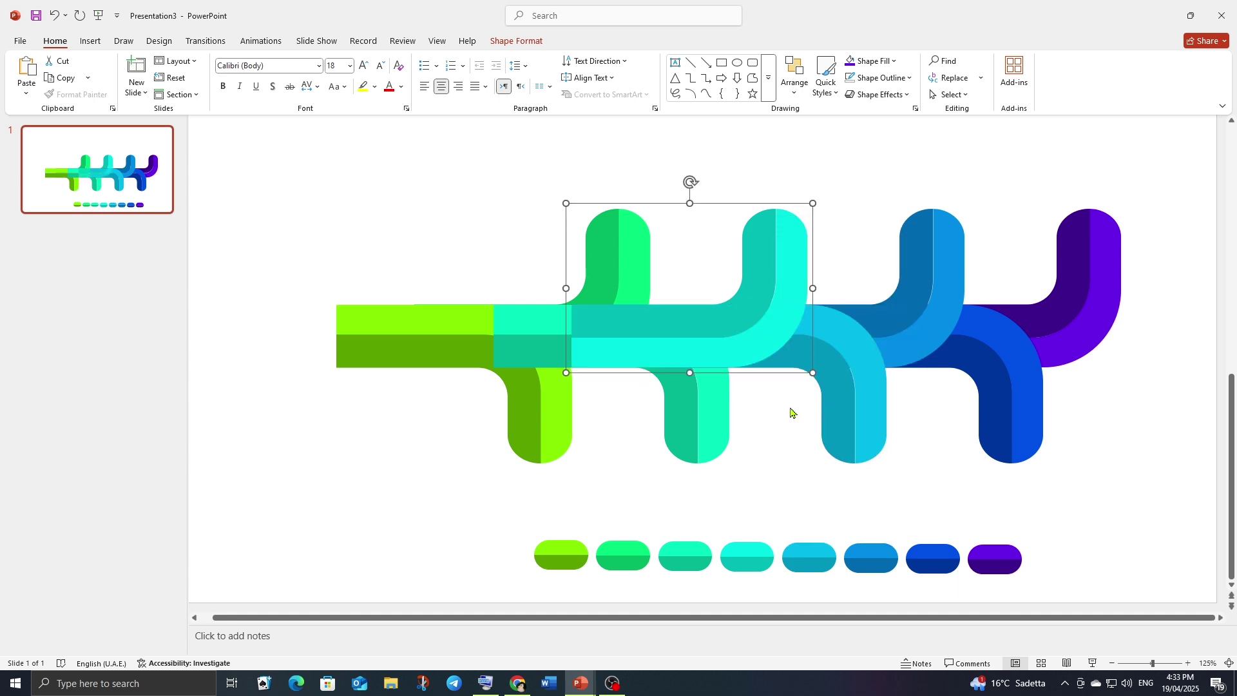
# - Bring the lower green, upper green and finally lime-green arms to the front
pyautogui.click(694, 413)
pyautogui.rightClick(696, 413)
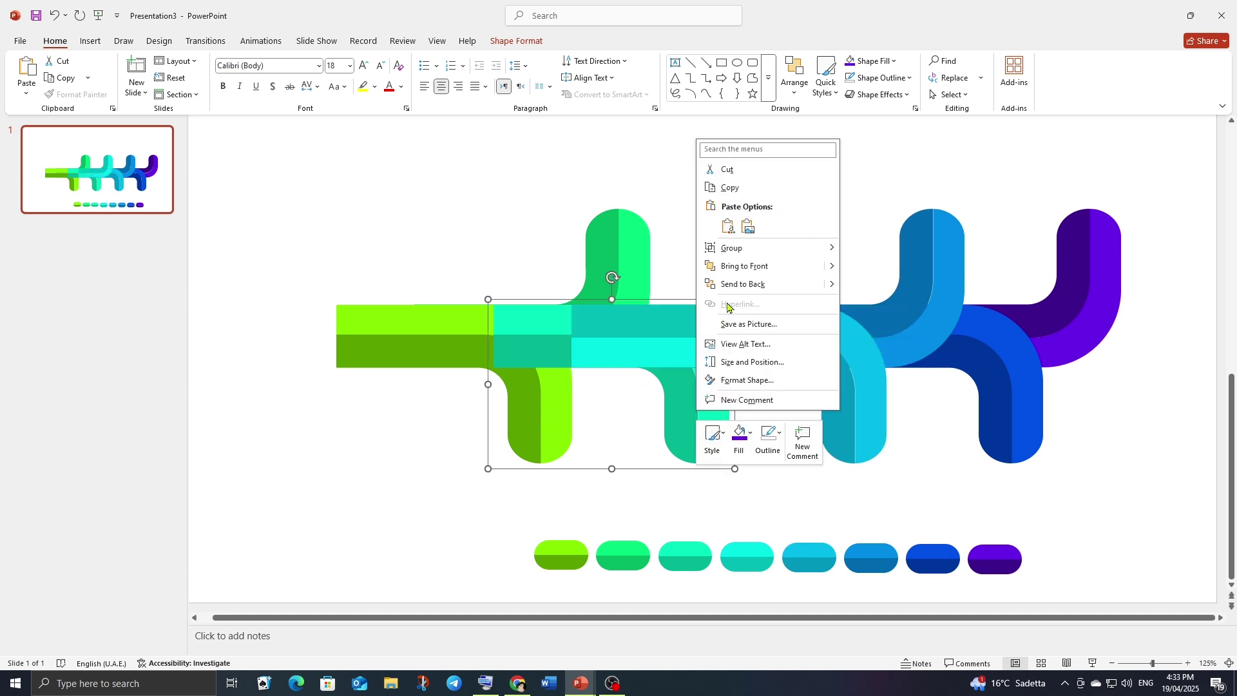
pyautogui.click(744, 266)
pyautogui.click(622, 269)
pyautogui.rightClick(622, 271)
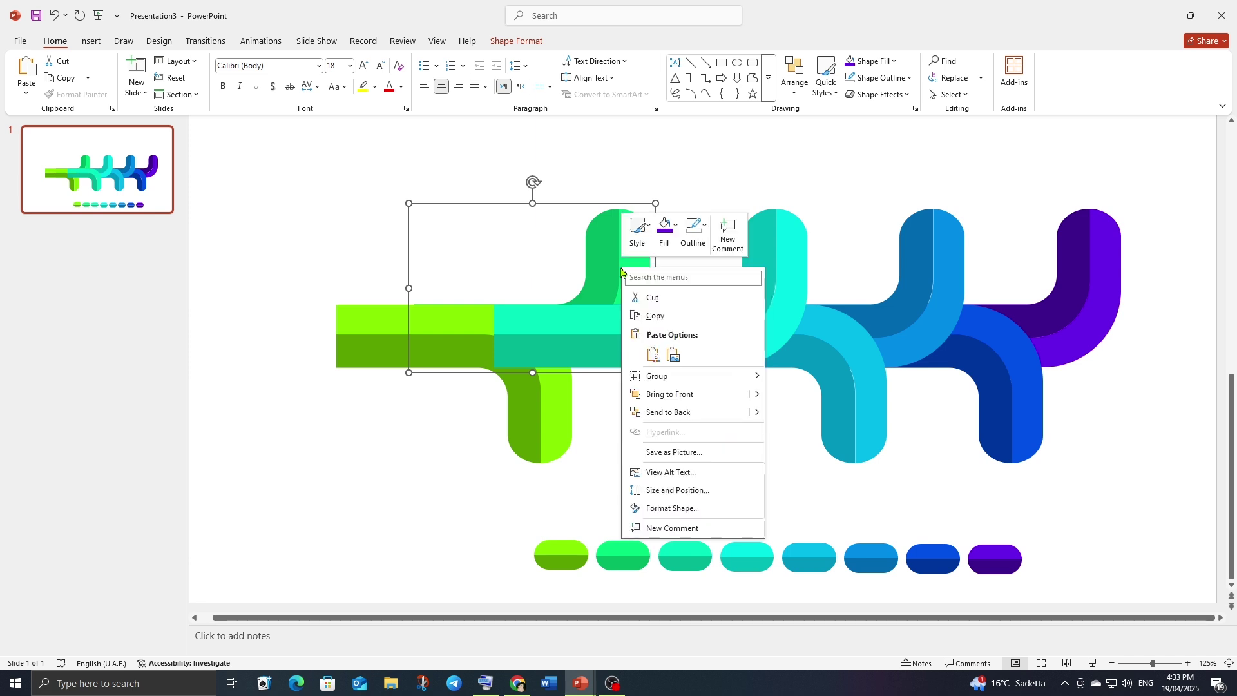
pyautogui.click(669, 394)
pyautogui.click(543, 397)
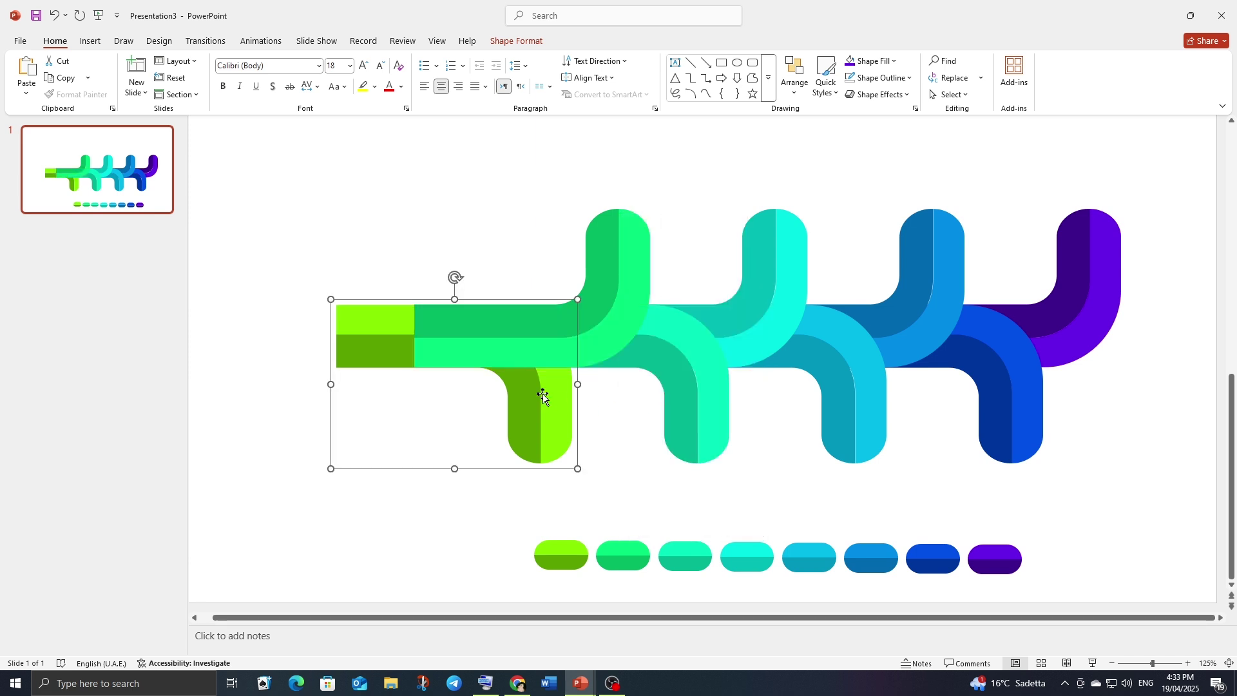
pyautogui.rightClick(543, 397)
pyautogui.click(578, 522)
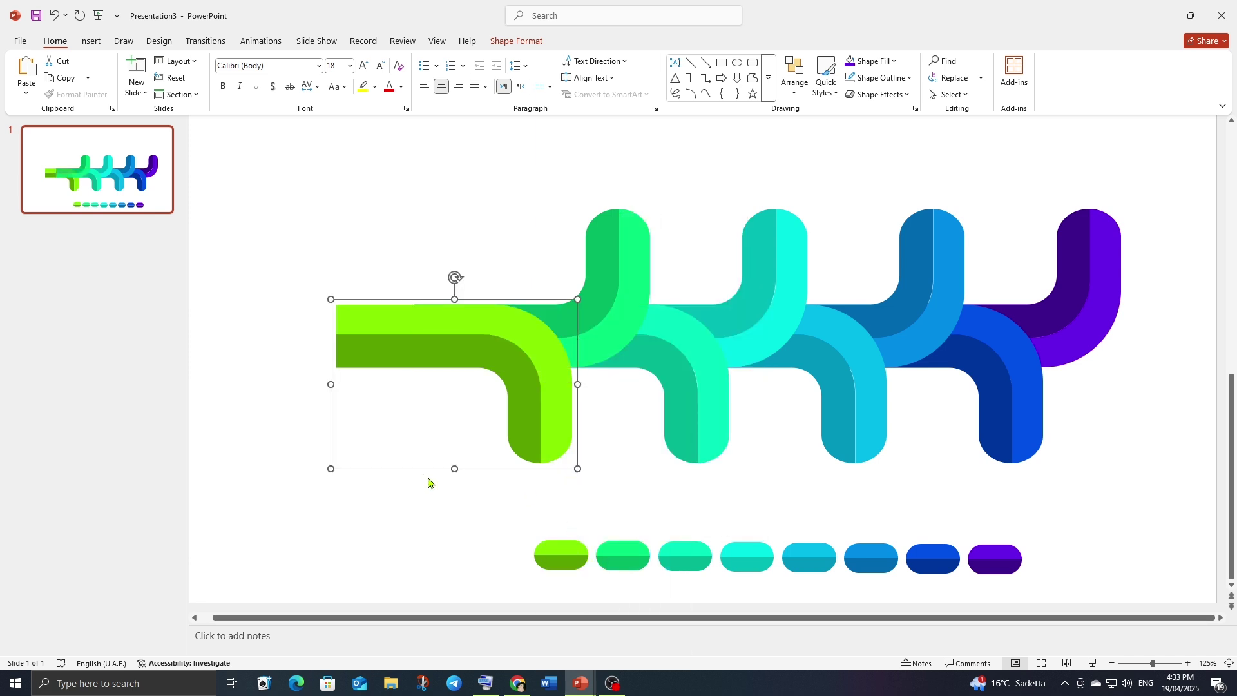
pyautogui.click(739, 498)
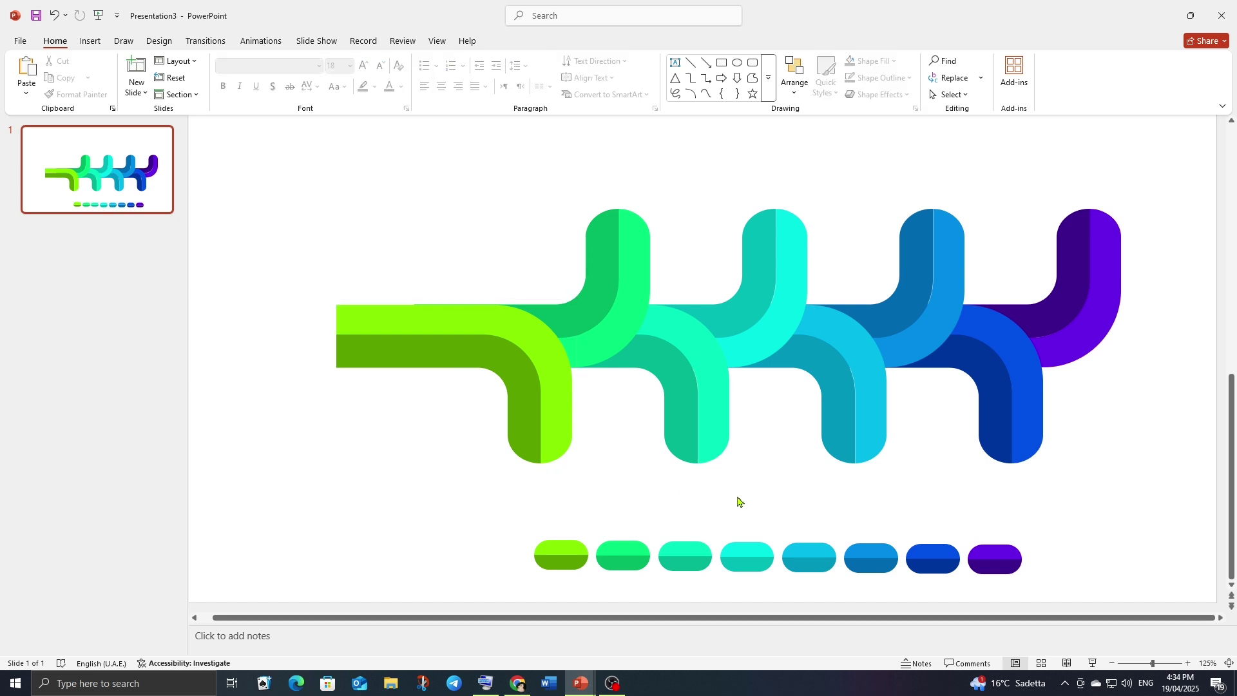
# - Draw an outline-free white circle atop the green bend and duplicate it onto the lime-green bend's bottom
pyautogui.click(769, 77)
pyautogui.click(742, 81)
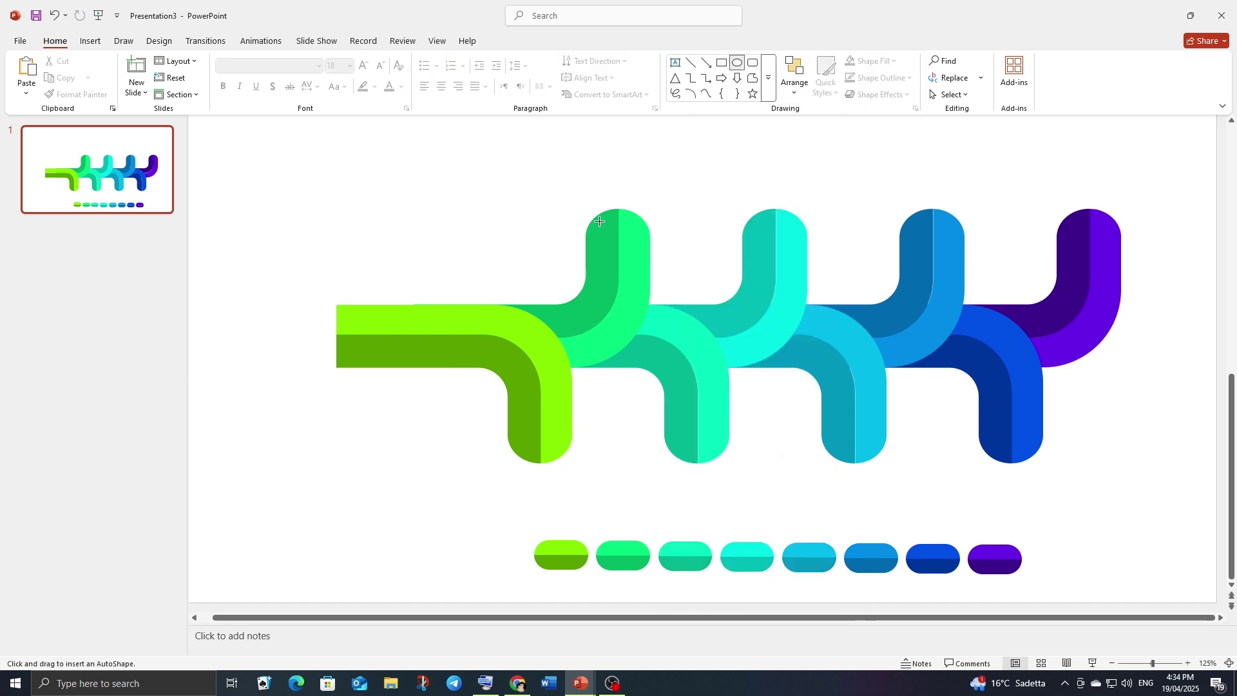
pyautogui.moveTo(595, 220)
pyautogui.mouseDown()
pyautogui.moveTo(651, 275)
pyautogui.moveTo(624, 252)
pyautogui.mouseUp()
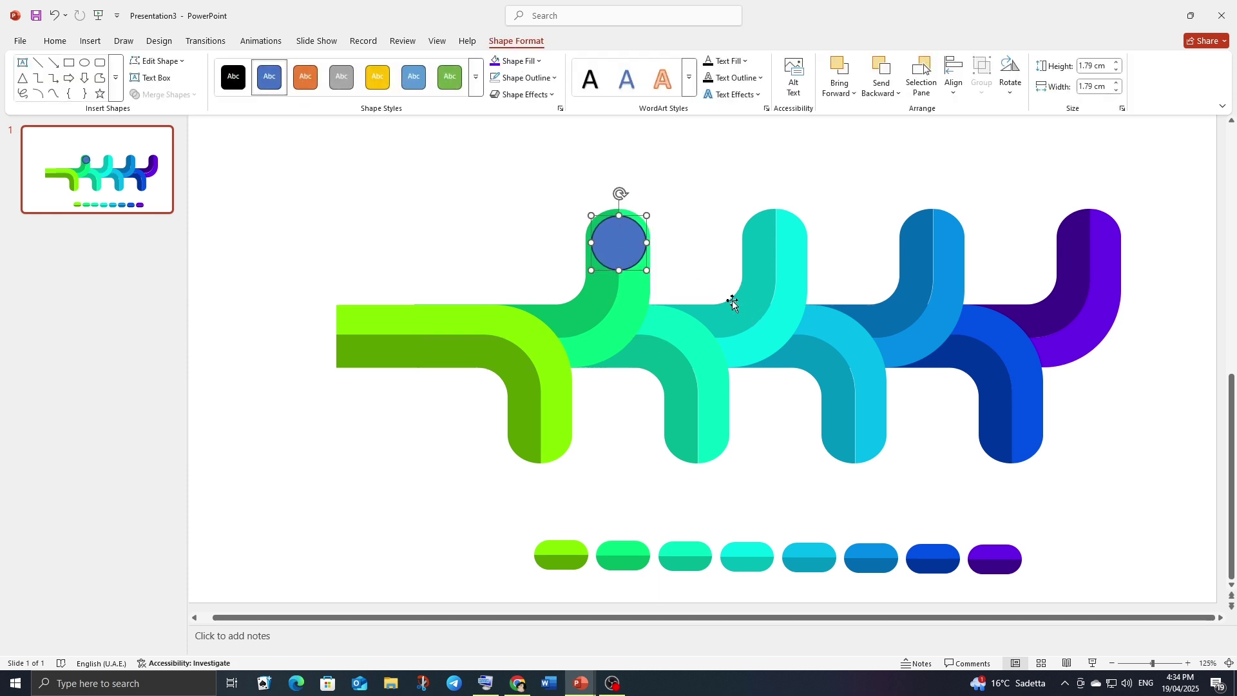
pyautogui.click(524, 78)
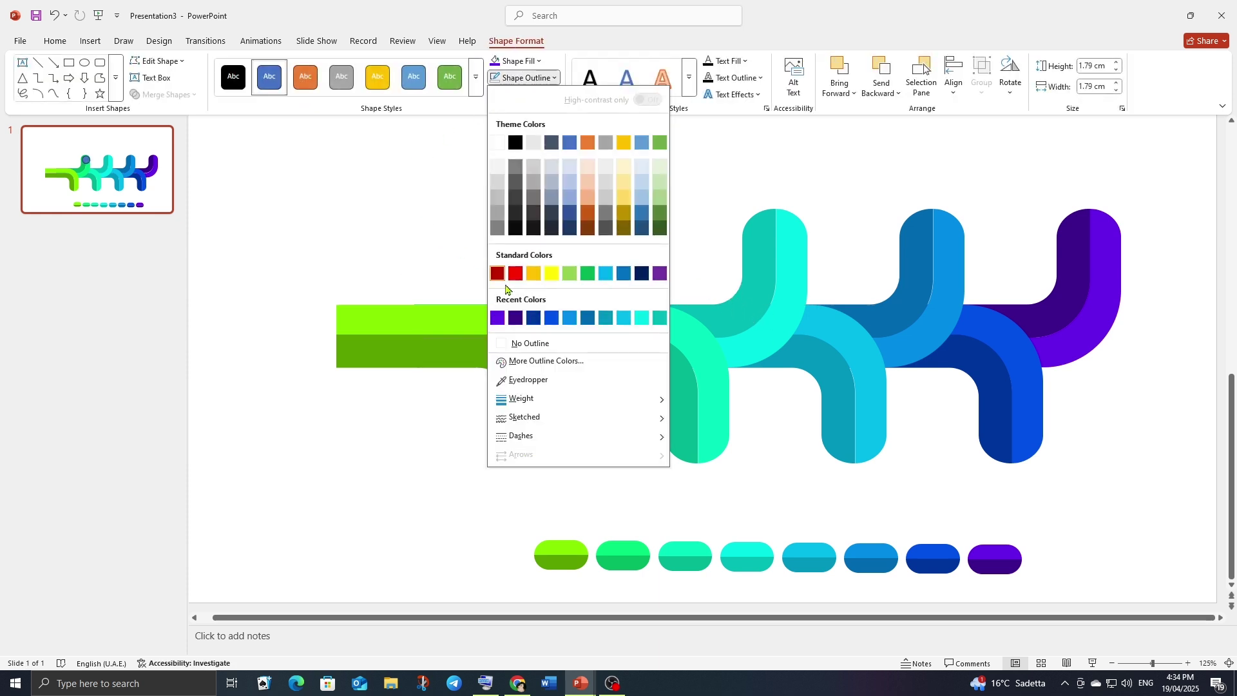
pyautogui.click(530, 343)
pyautogui.click(515, 61)
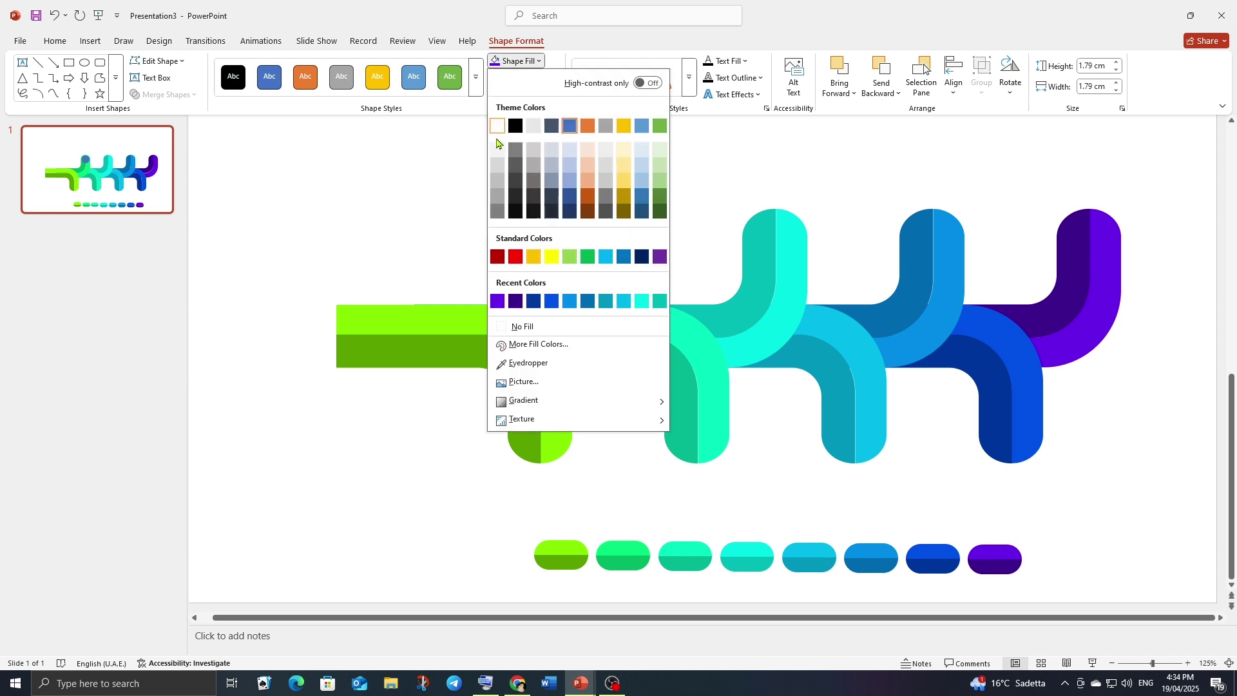
pyautogui.click(497, 126)
pyautogui.hotkey('ctrl', 'd')
pyautogui.hotkey('ctrl', 'd')
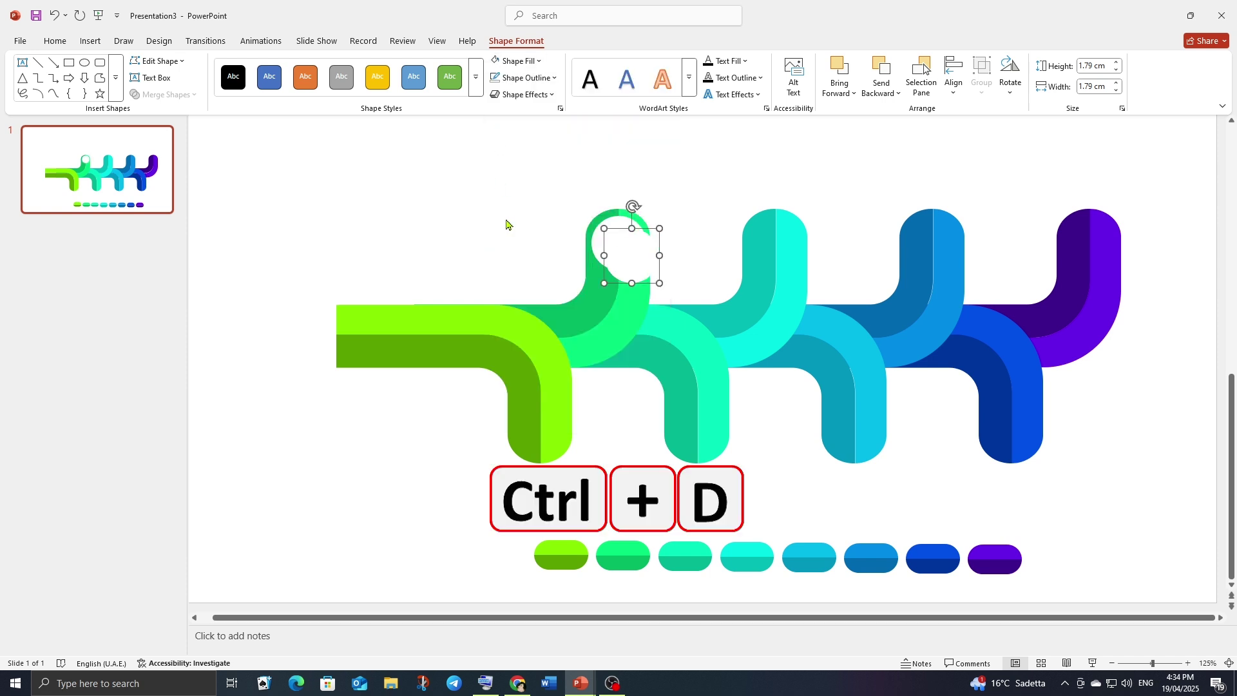
pyautogui.moveTo(626, 245); pyautogui.dragTo(548, 430)
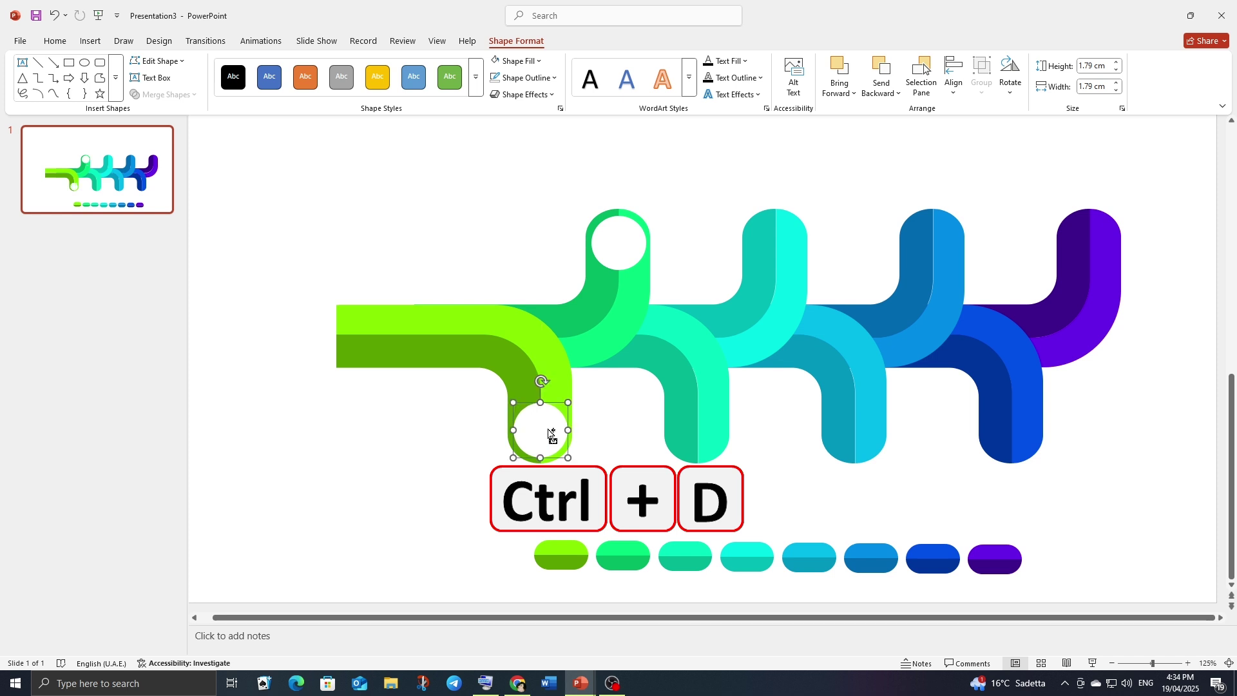
# - Group the two white circles and copy the pair onto the teal bend
pyautogui.keyDown('shift'); pyautogui.click(613, 247); pyautogui.keyUp('shift')
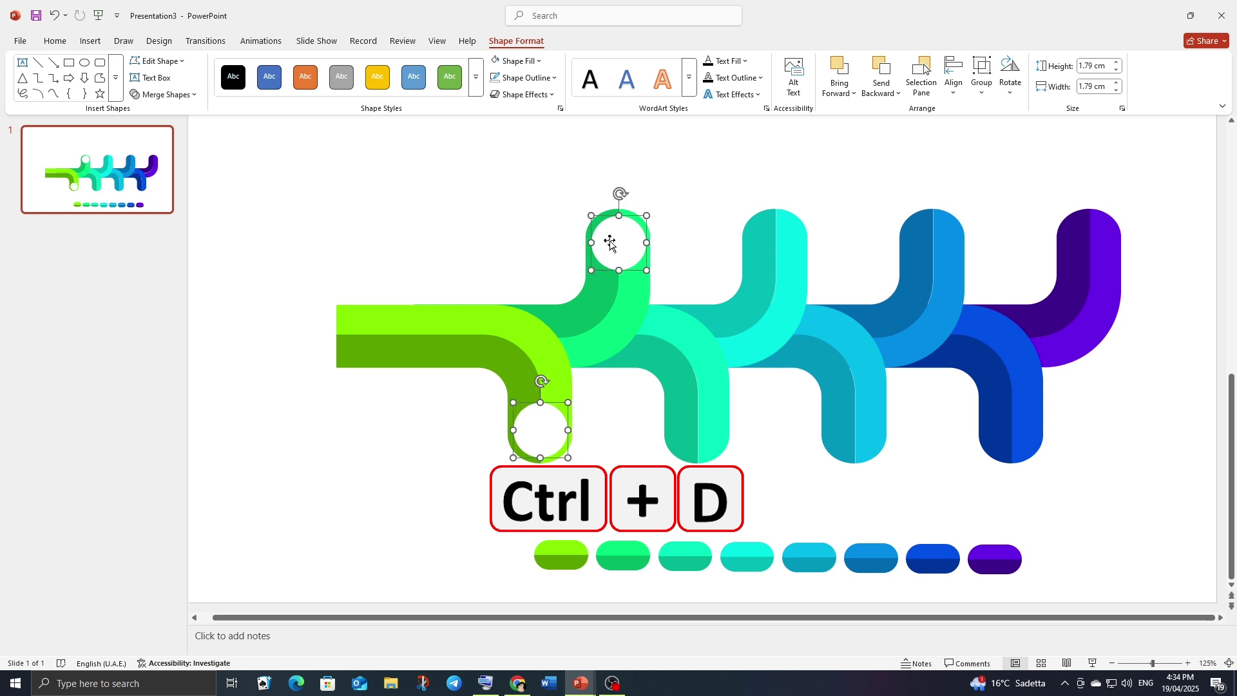
pyautogui.rightClick(610, 243)
pyautogui.moveTo(646, 349)
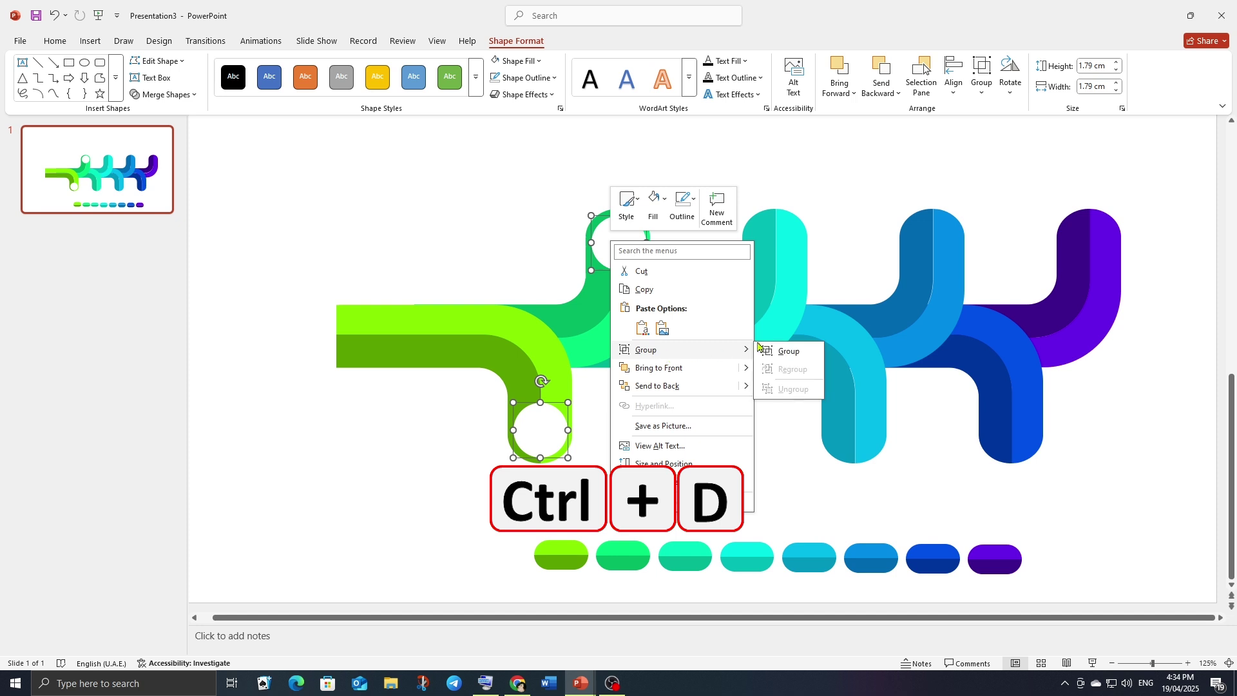
pyautogui.click(785, 351)
pyautogui.hotkey('ctrl', 'd')
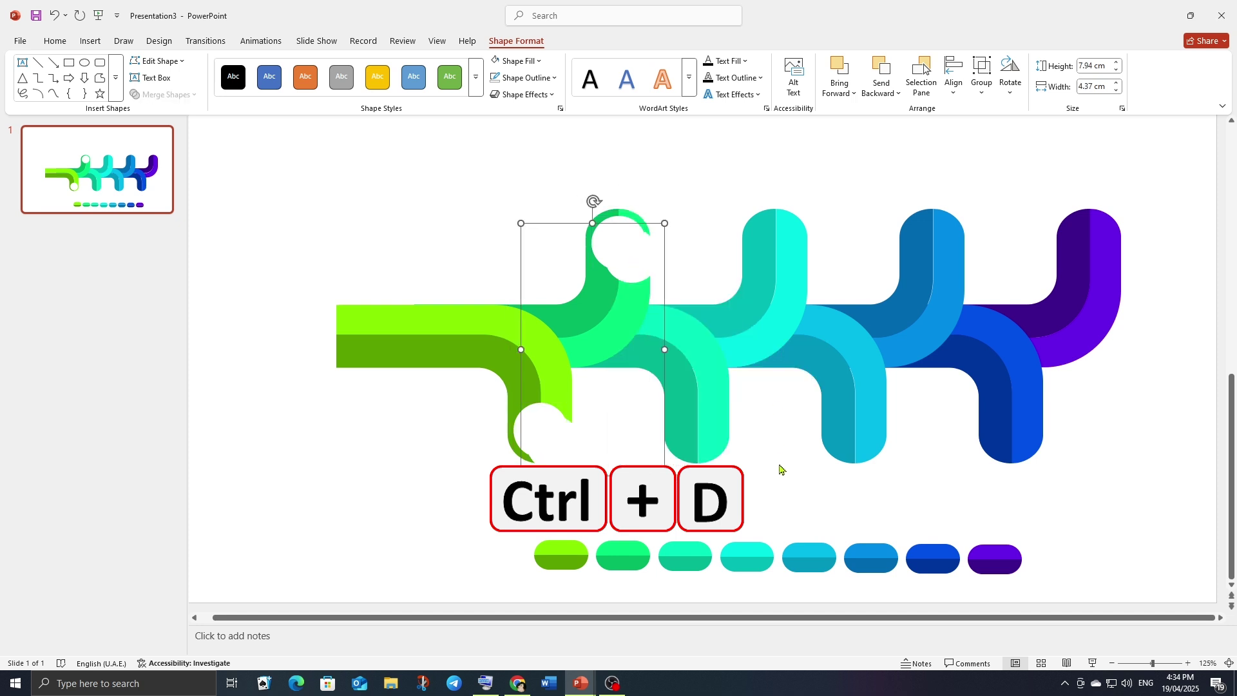
pyautogui.moveTo(638, 265); pyautogui.dragTo(783, 252)
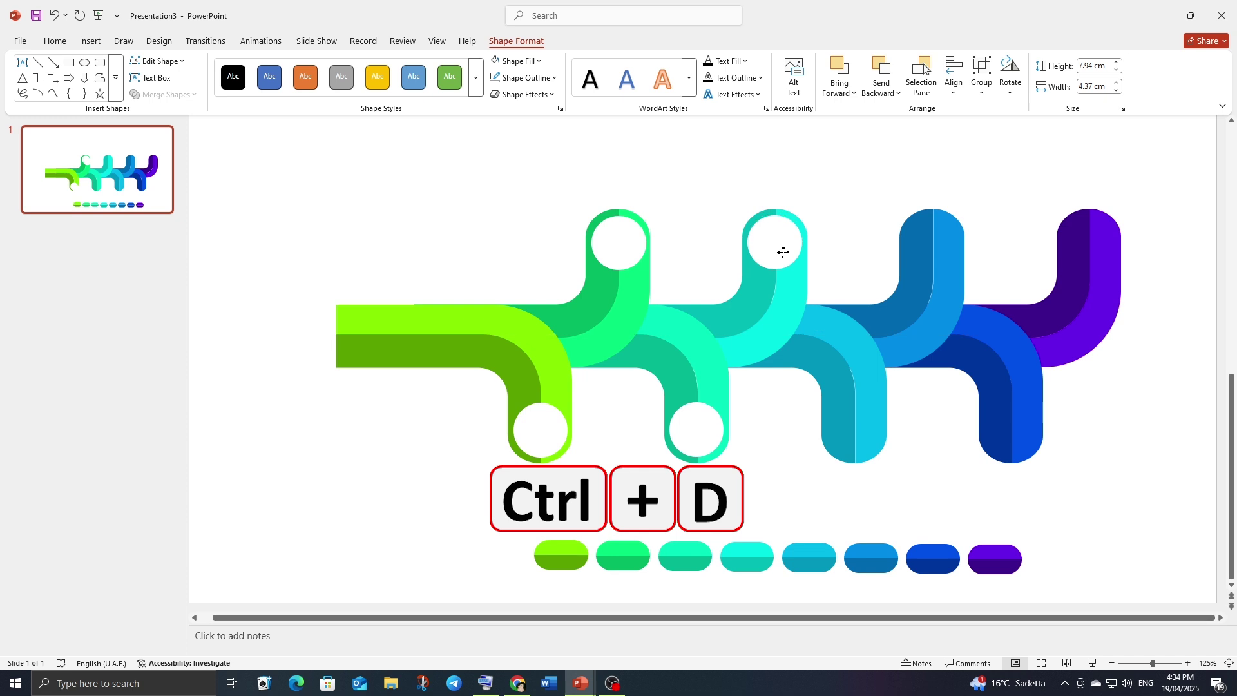
pyautogui.click(783, 252)
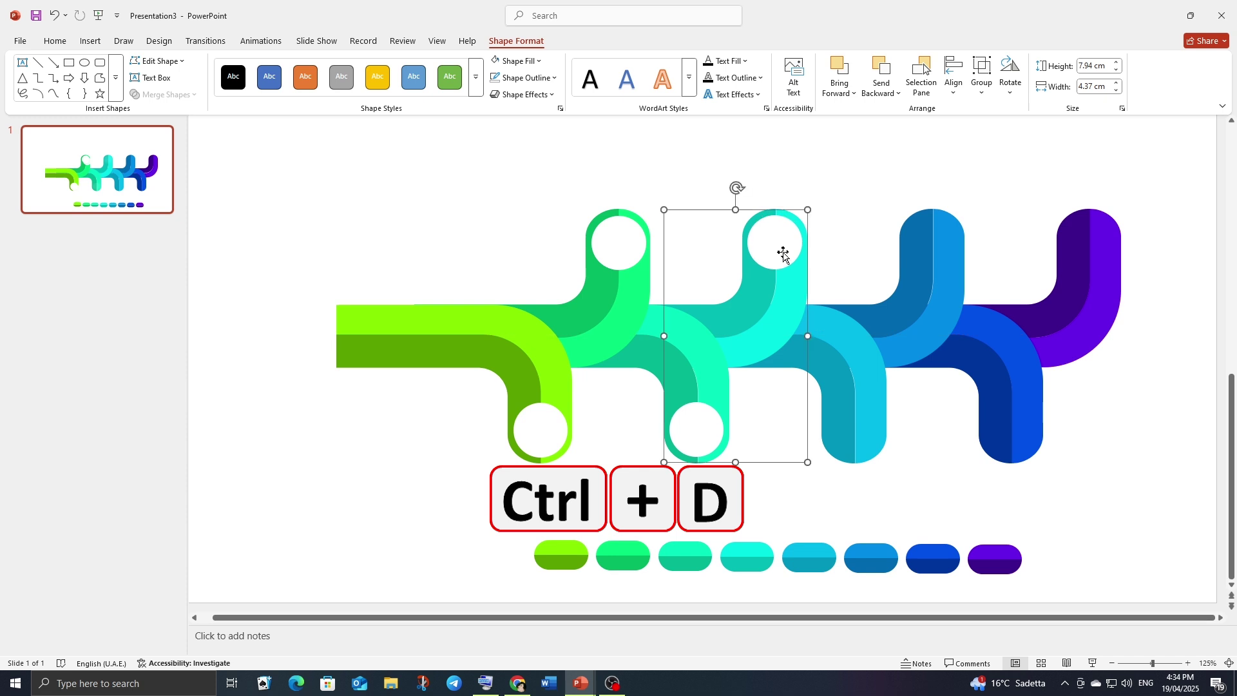
pyautogui.hotkey('ctrl', 'z')
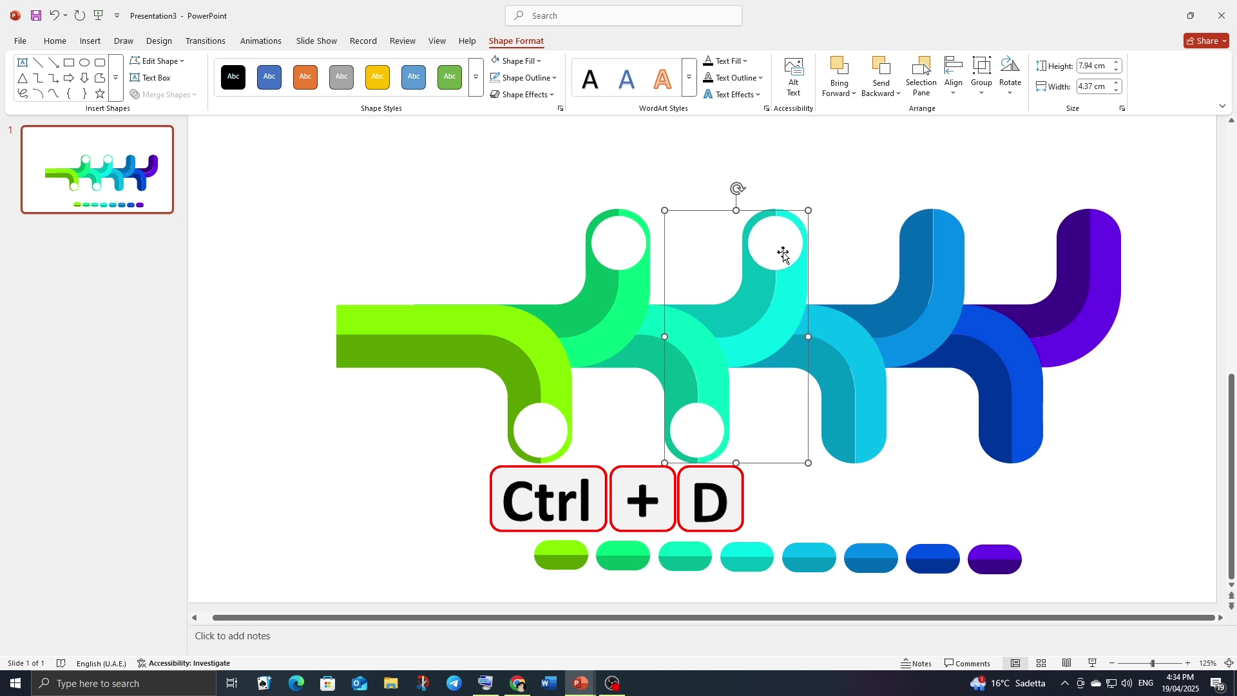
# - Repeat the circle pair onto the blue and purple bends, then ungroup all pairs
pyautogui.hotkey('ctrl', 'd')
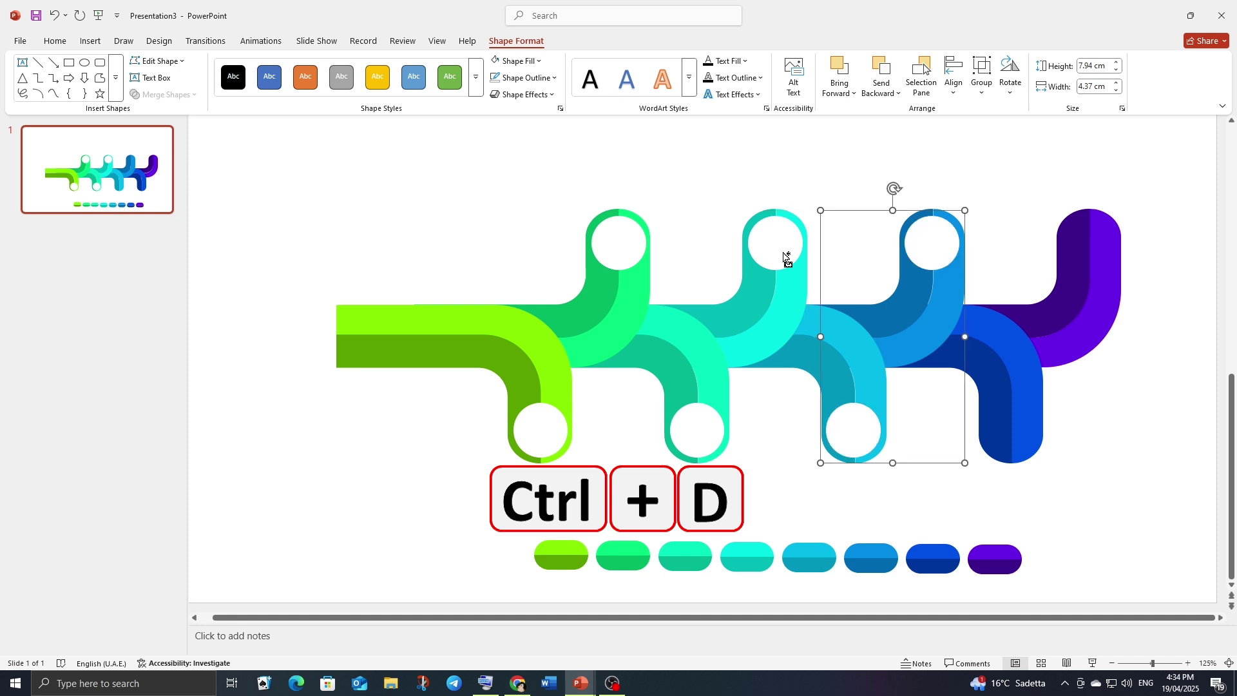
pyautogui.hotkey('ctrl', 'd')
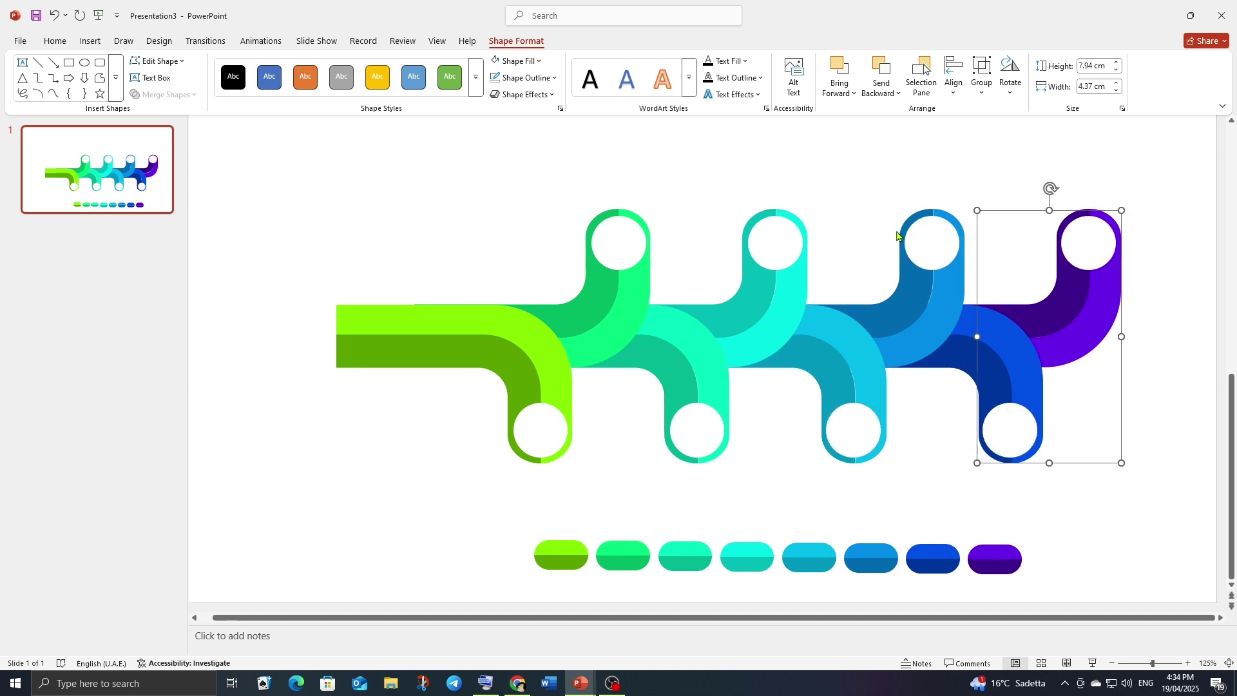
pyautogui.keyDown('shift'); pyautogui.click(940, 244); pyautogui.keyUp('shift')
pyautogui.keyDown('shift'); pyautogui.click(777, 244); pyautogui.keyUp('shift')
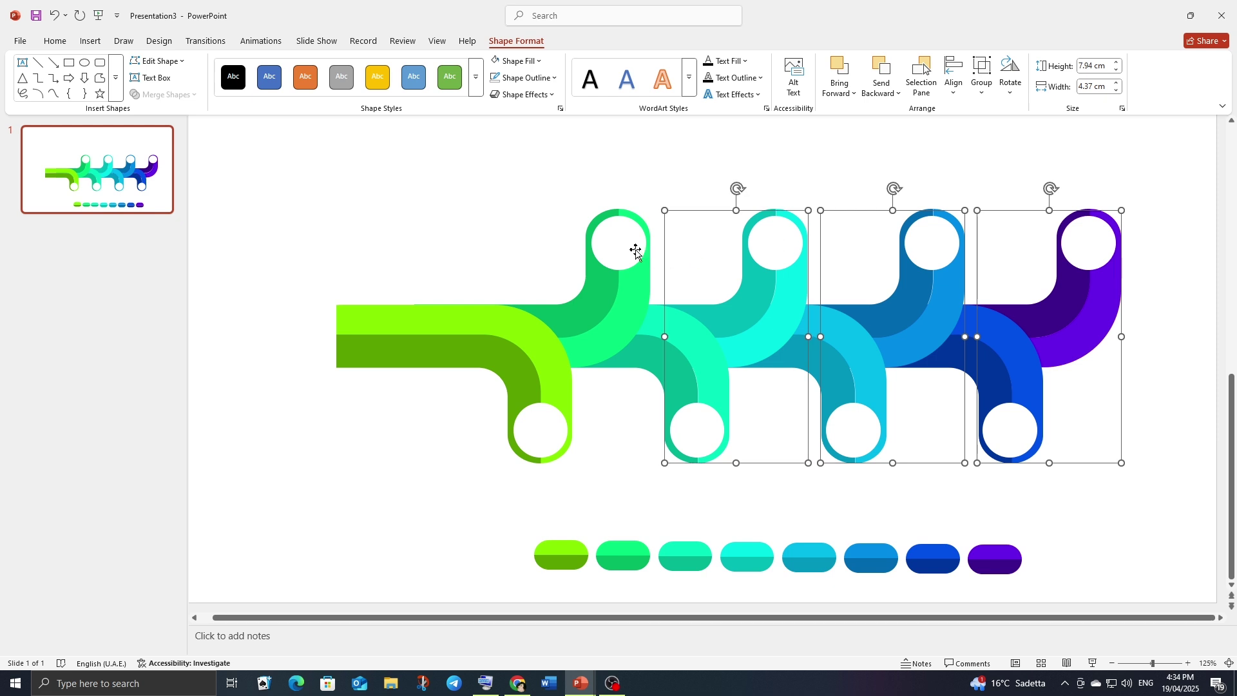
pyautogui.keyDown('shift'); pyautogui.click(627, 247); pyautogui.keyUp('shift')
pyautogui.rightClick(625, 245)
pyautogui.moveTo(662, 353)
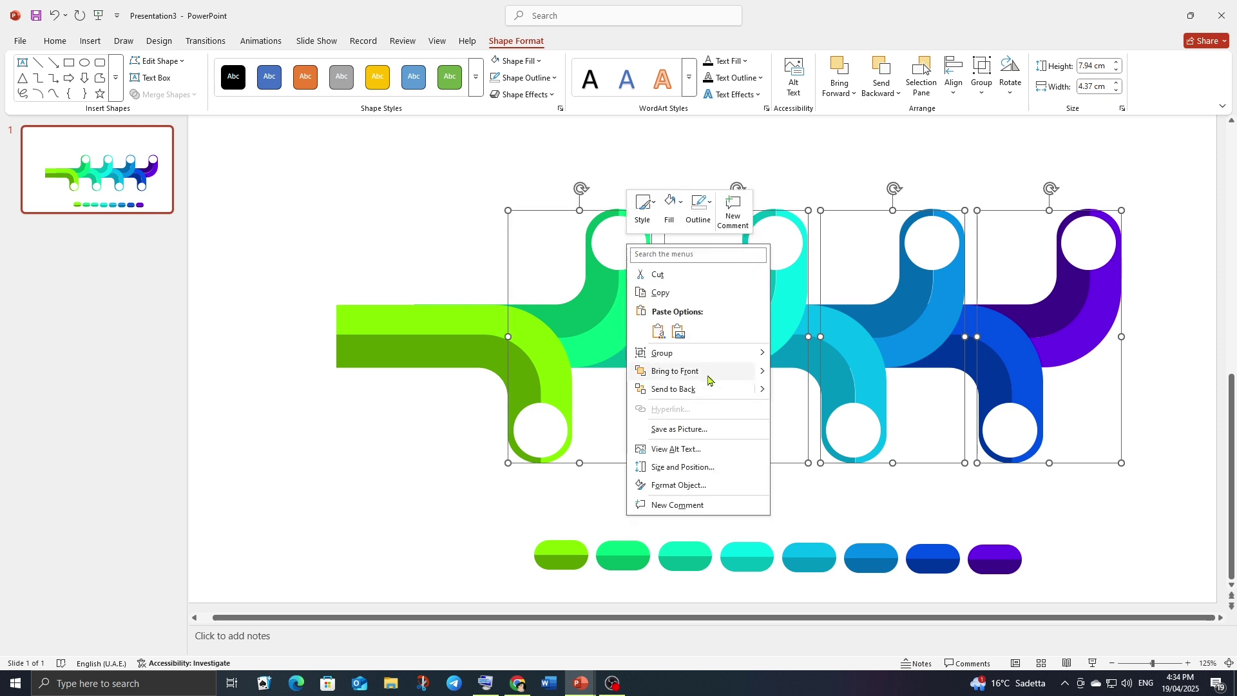
pyautogui.click(804, 393)
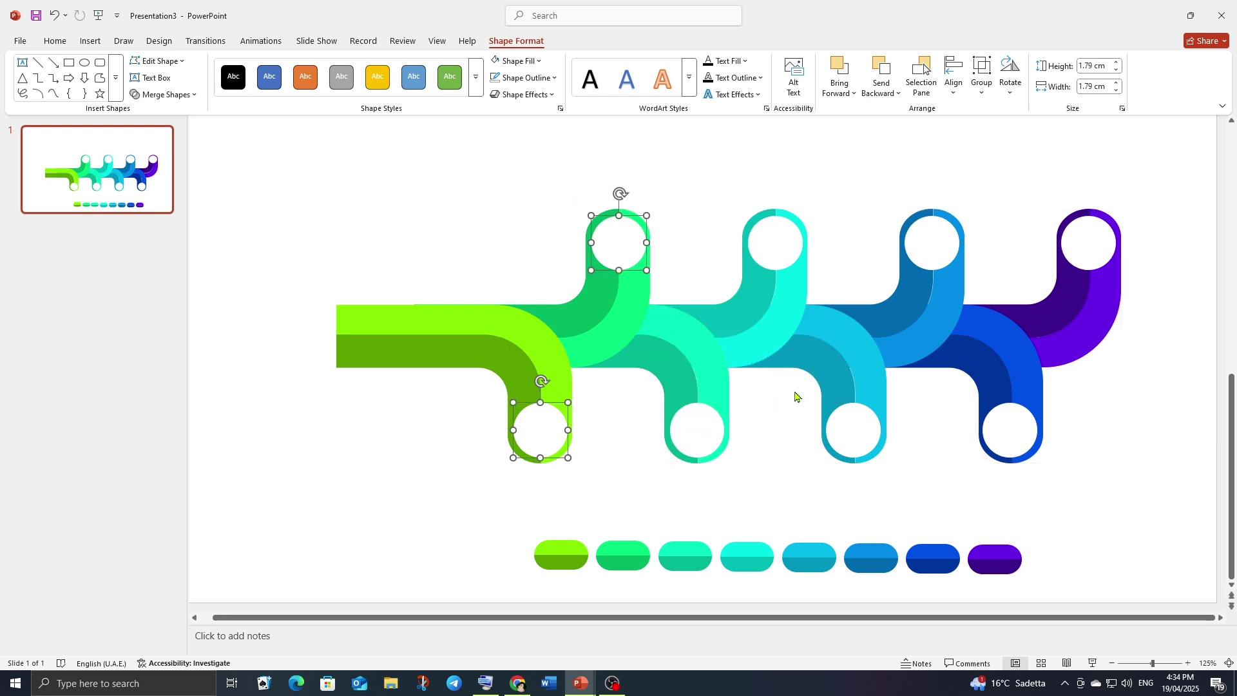
pyautogui.click(723, 236)
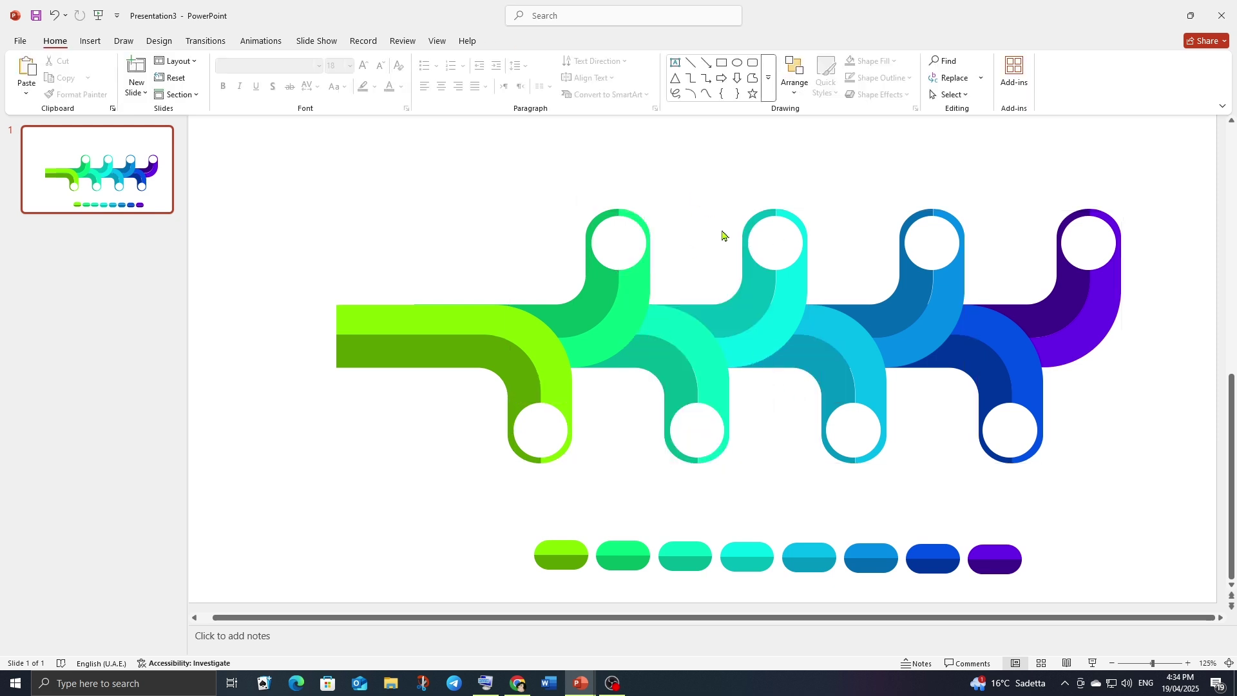
# - Change the slide background colour through the Format Background settings
pyautogui.rightClick(391, 453)
pyautogui.click(418, 606)
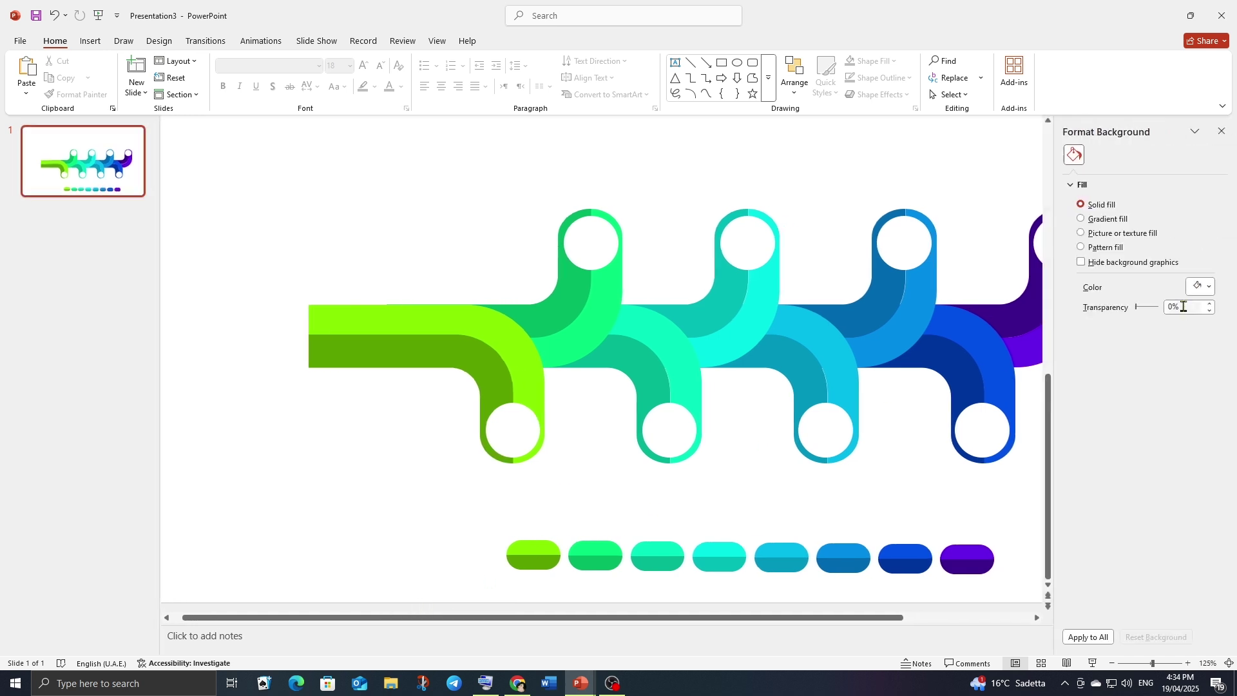
pyautogui.click(1200, 287)
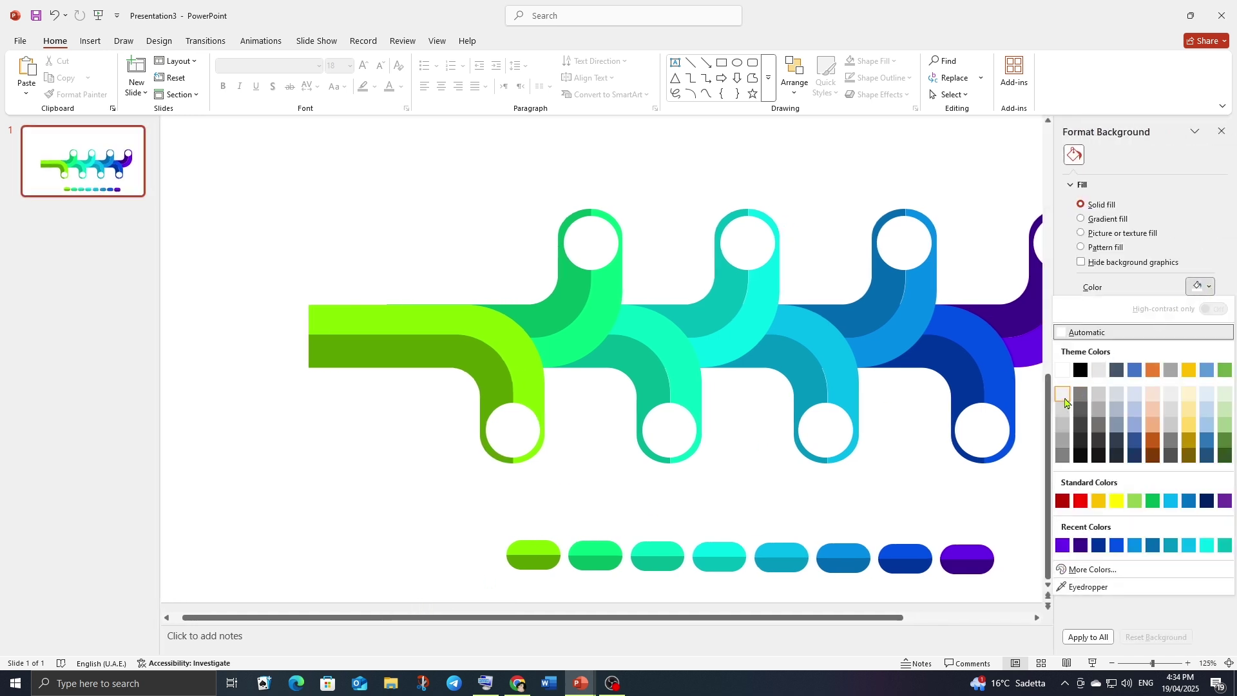
pyautogui.click(1064, 394)
pyautogui.click(1222, 132)
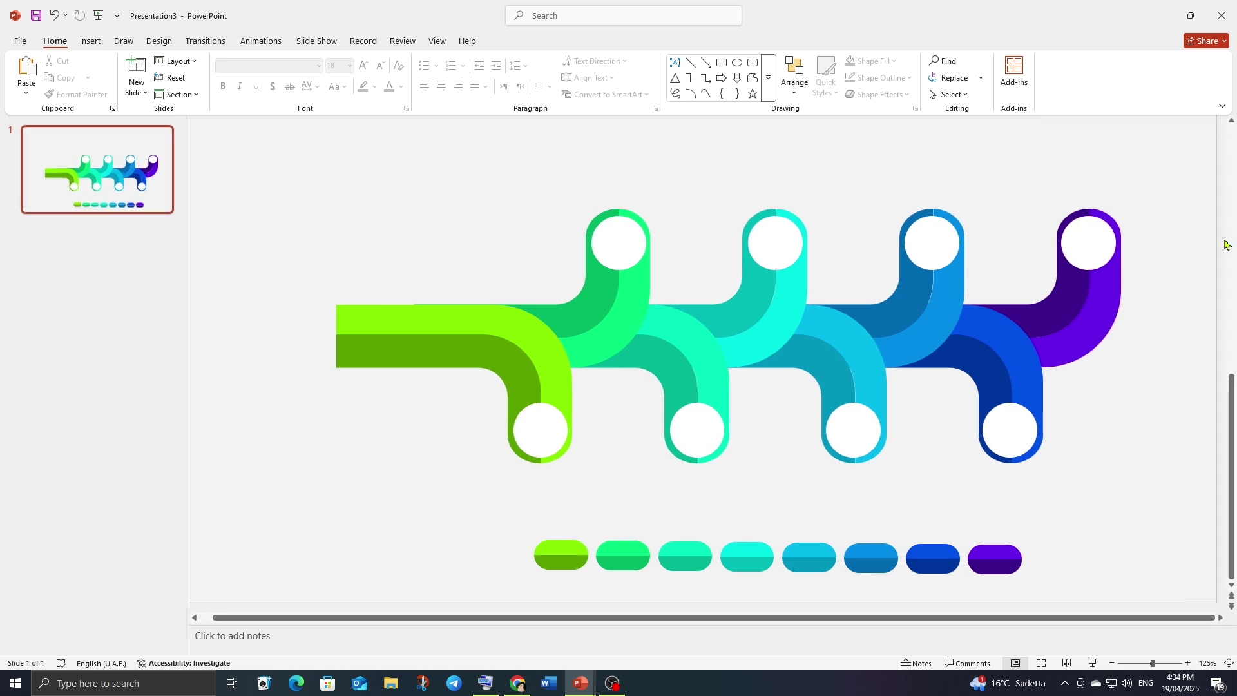
# - In AS11, select the eight icons from the microscope through the crown
pyautogui.click(514, 650)
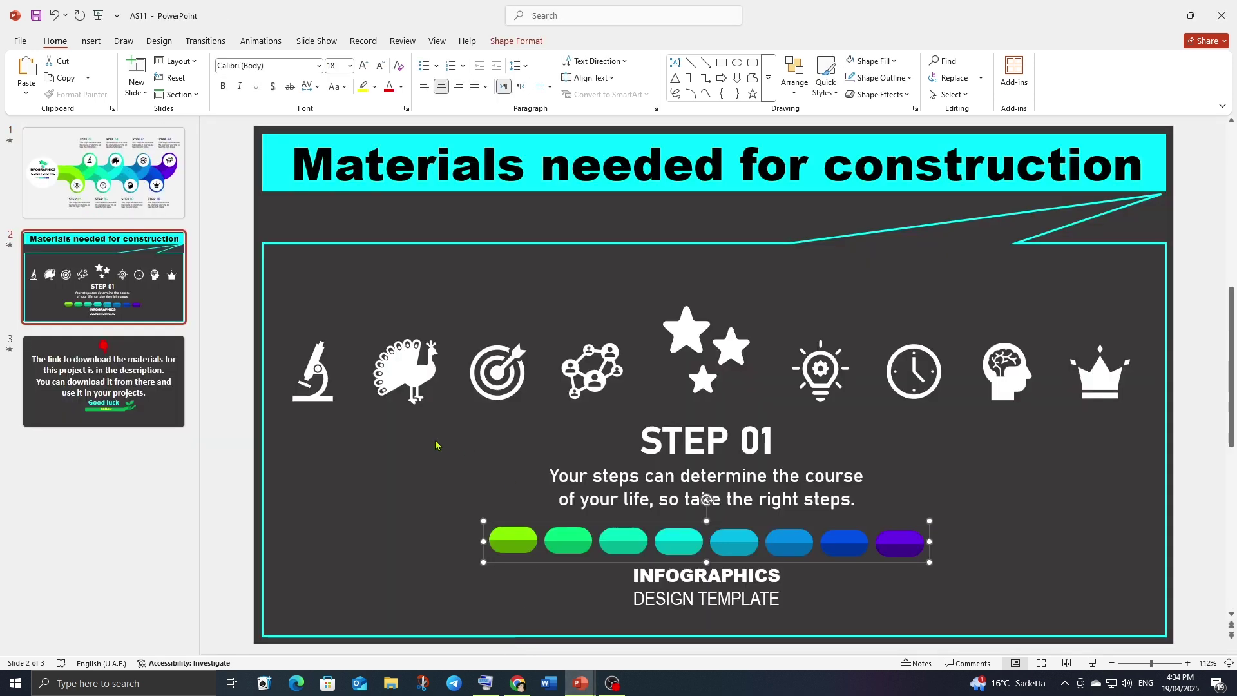
pyautogui.click(318, 390)
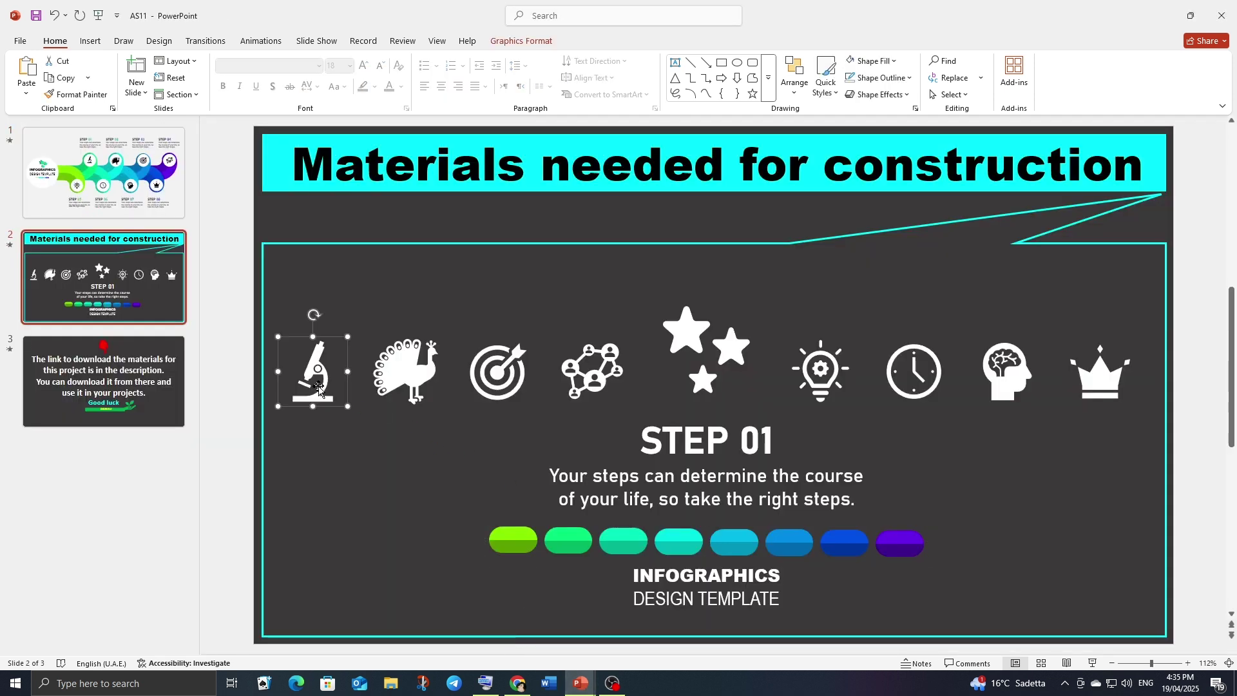
pyautogui.keyDown('shift'); pyautogui.click(416, 371); pyautogui.keyUp('shift')
pyautogui.keyDown('shift'); pyautogui.click(503, 377); pyautogui.keyUp('shift')
pyautogui.keyDown('shift'); pyautogui.click(583, 374); pyautogui.keyUp('shift')
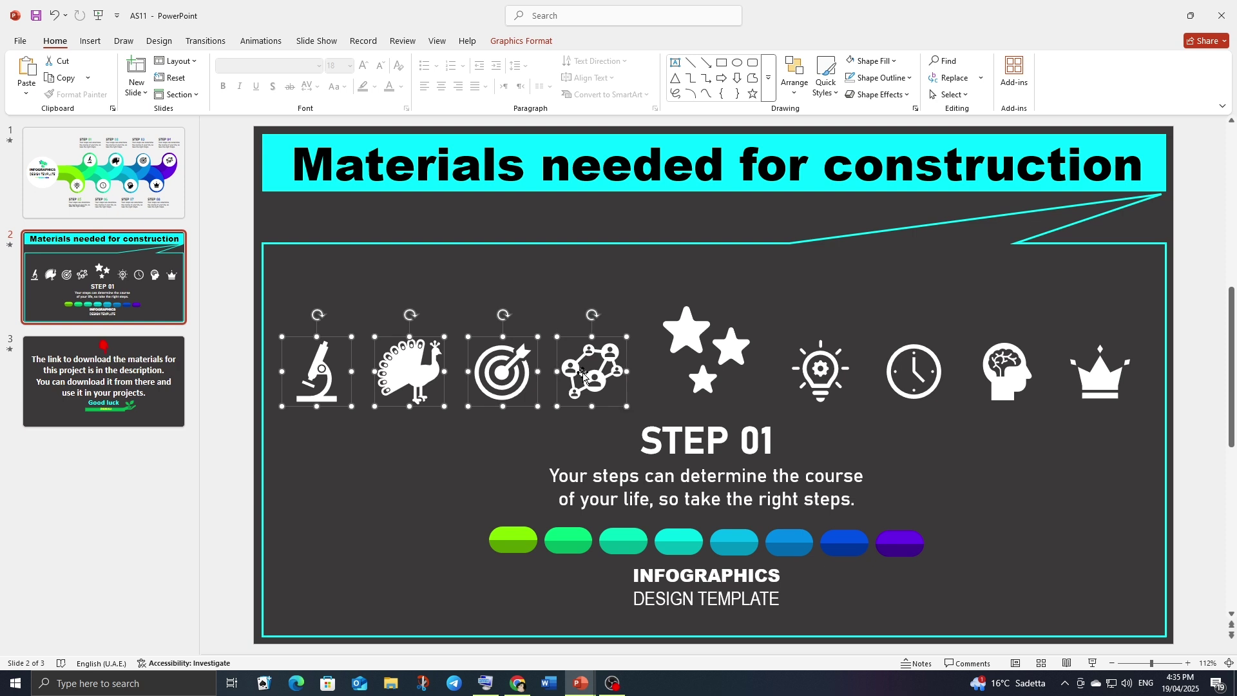
pyautogui.keyDown('shift'); pyautogui.click(809, 377); pyautogui.keyUp('shift')
pyautogui.keyDown('shift'); pyautogui.click(939, 381); pyautogui.keyUp('shift')
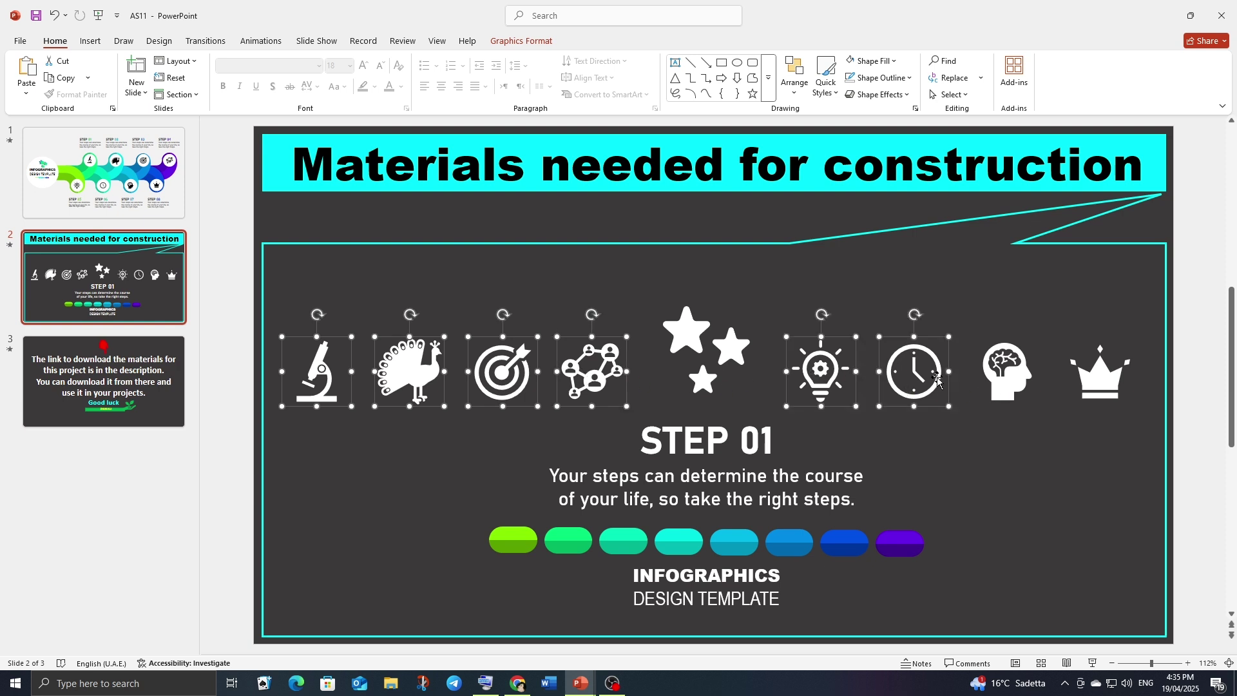
pyautogui.keyDown('shift'); pyautogui.click(997, 384); pyautogui.keyUp('shift')
pyautogui.keyDown('shift'); pyautogui.click(1095, 393); pyautogui.keyUp('shift')
# - Copy the eight icons and paste them onto the Presentation3 chain slide
pyautogui.rightClick(1098, 392)
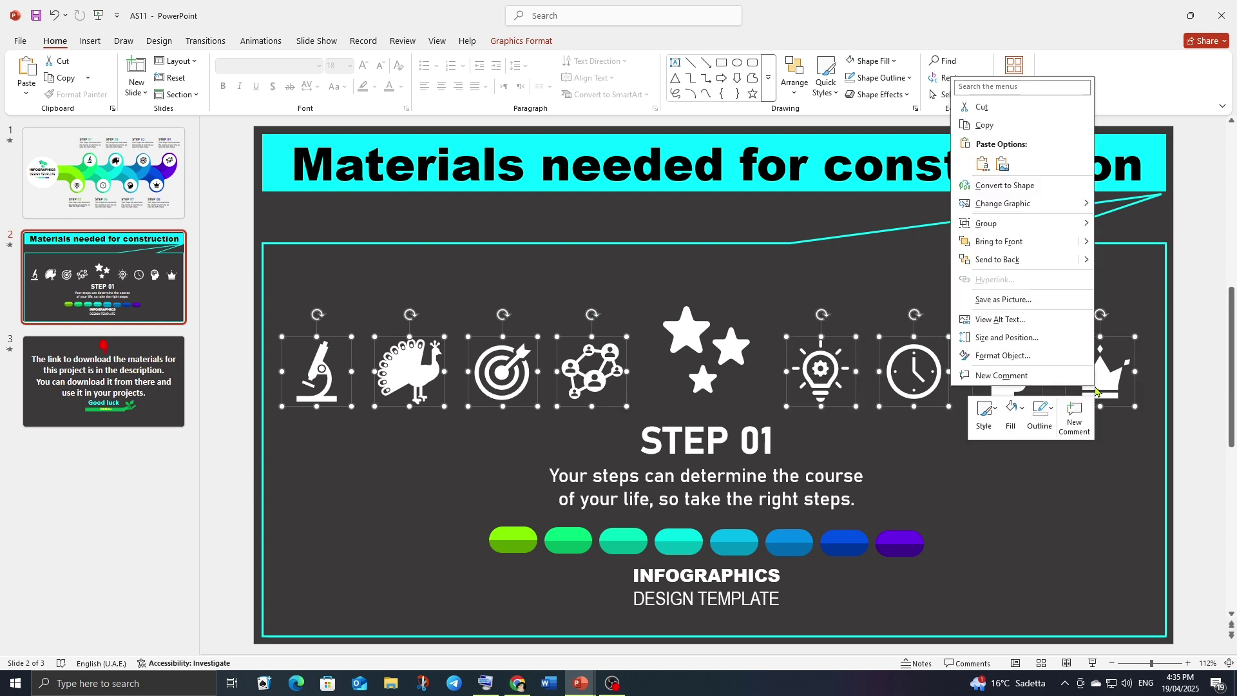
pyautogui.click(985, 125)
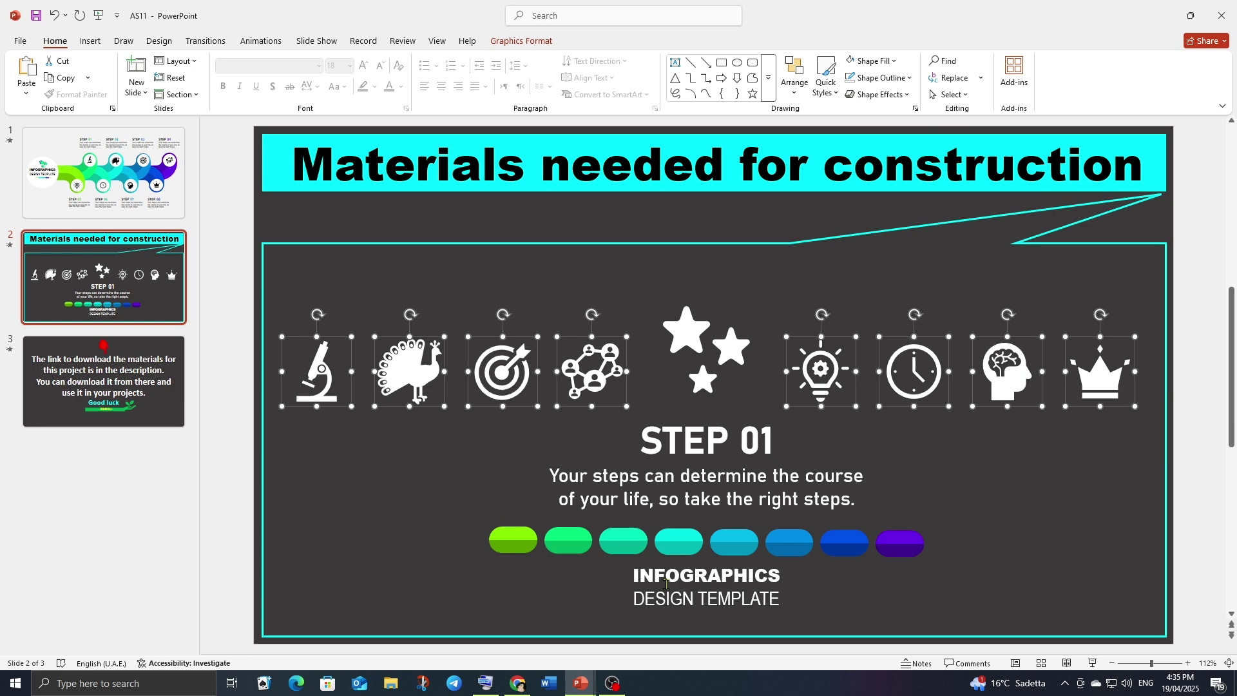
pyautogui.click(580, 683)
pyautogui.click(649, 654)
pyautogui.hotkey('ctrl', 'v')
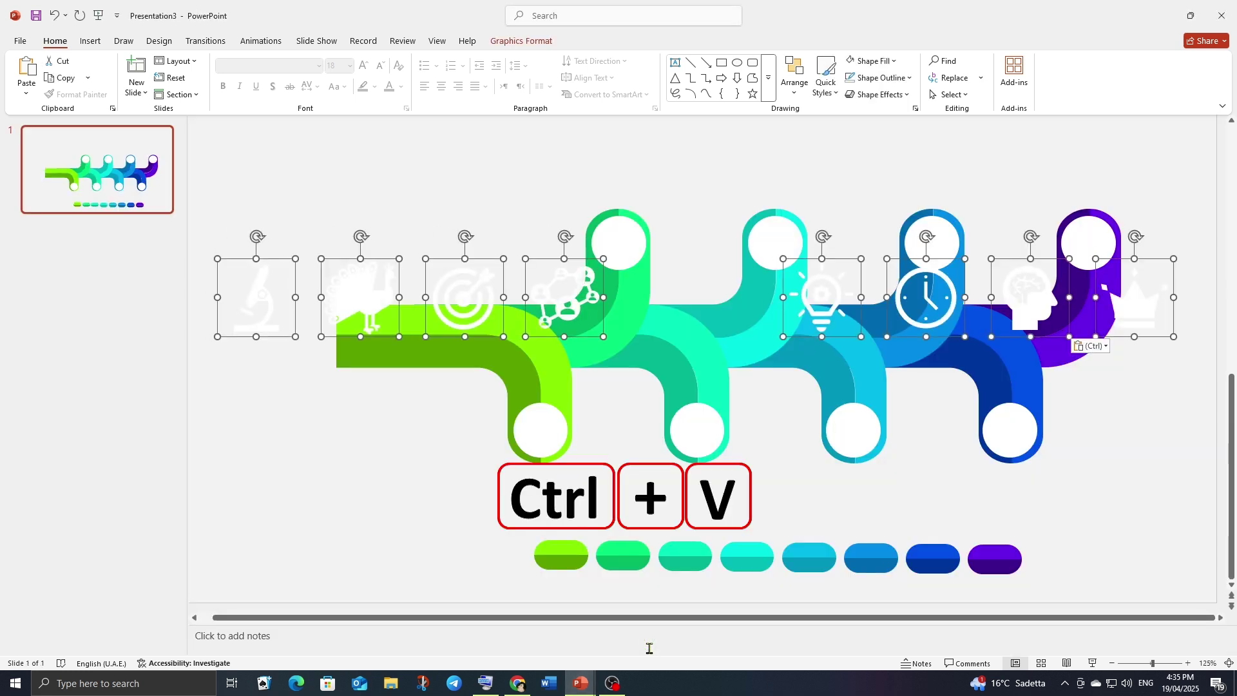
# - Fill the pasted icons black and shrink them together to 1.34 cm
pyautogui.click(522, 40)
pyautogui.click(401, 61)
pyautogui.click(396, 126)
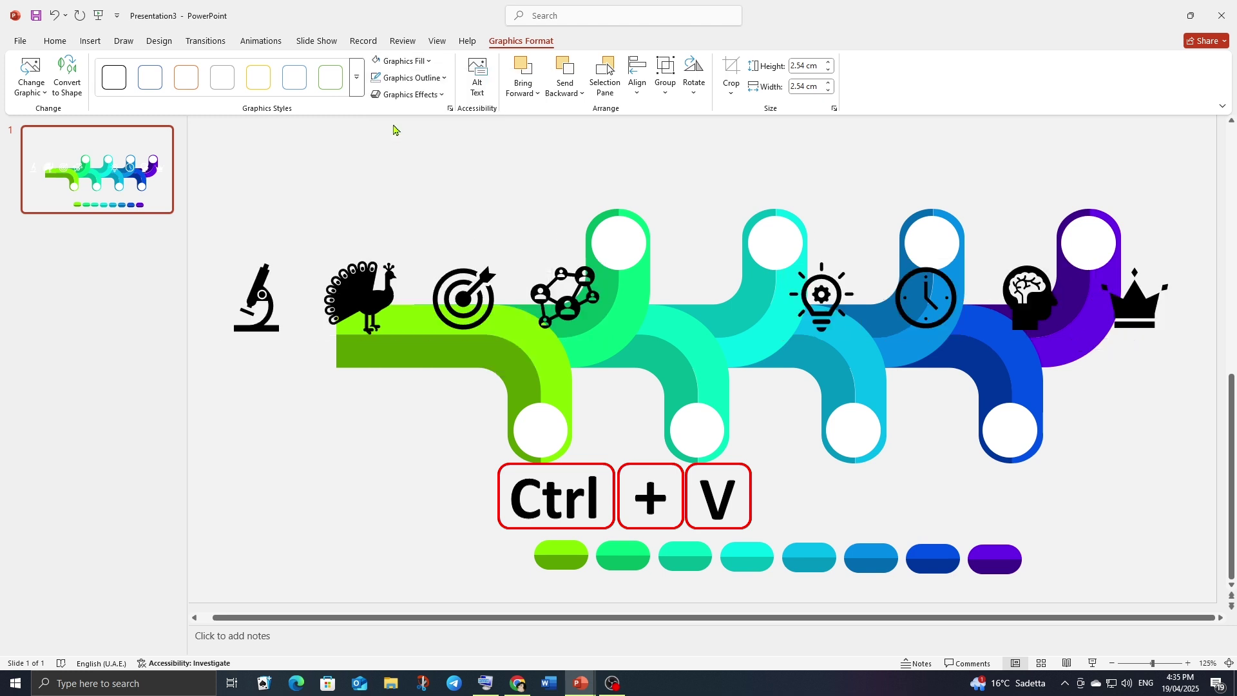
pyautogui.moveTo(219, 337); pyautogui.dragTo(253, 305)
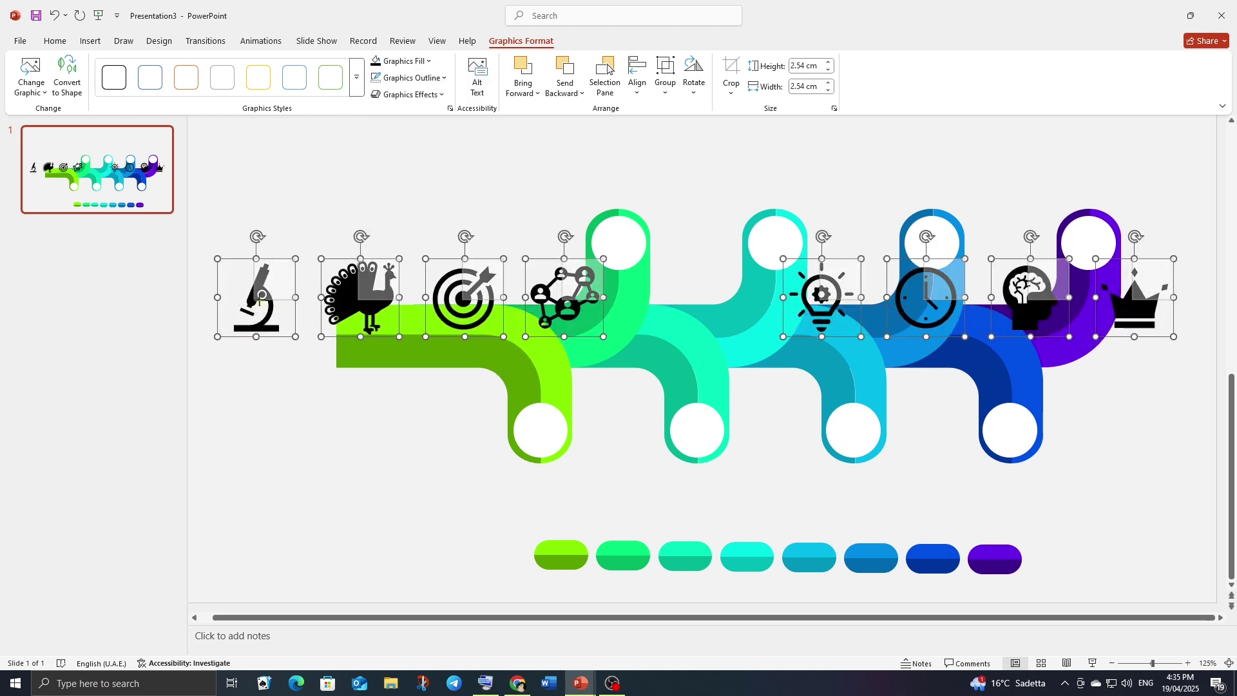
pyautogui.moveTo(257, 300); pyautogui.dragTo(253, 300)
pyautogui.click(264, 346)
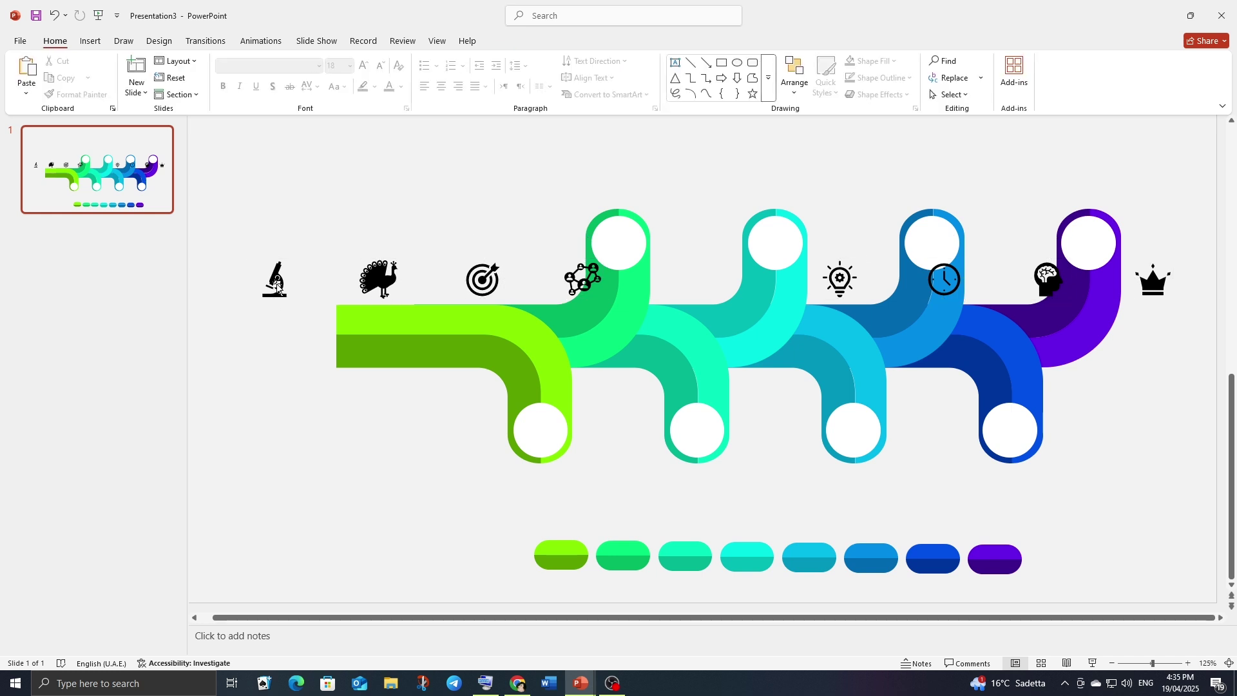
# - Place the microscope, peacock, target and molecule icons in the four top circles
pyautogui.moveTo(274, 280); pyautogui.dragTo(620, 244)
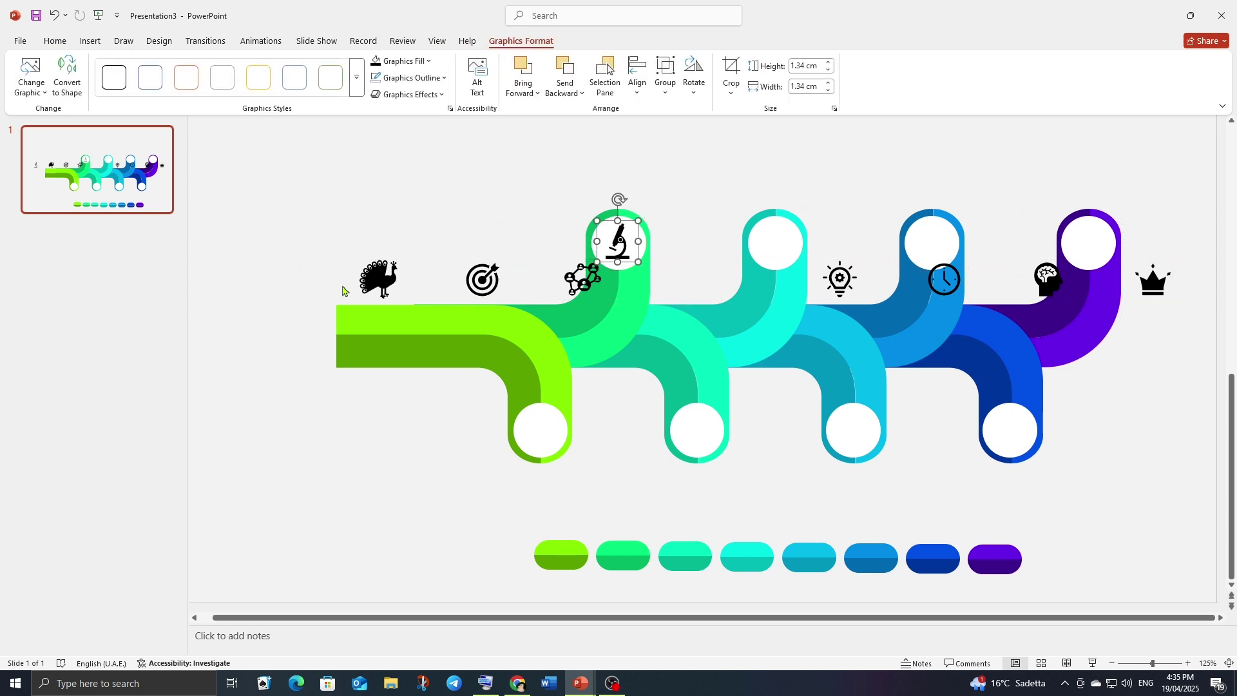
pyautogui.moveTo(380, 283); pyautogui.dragTo(776, 248)
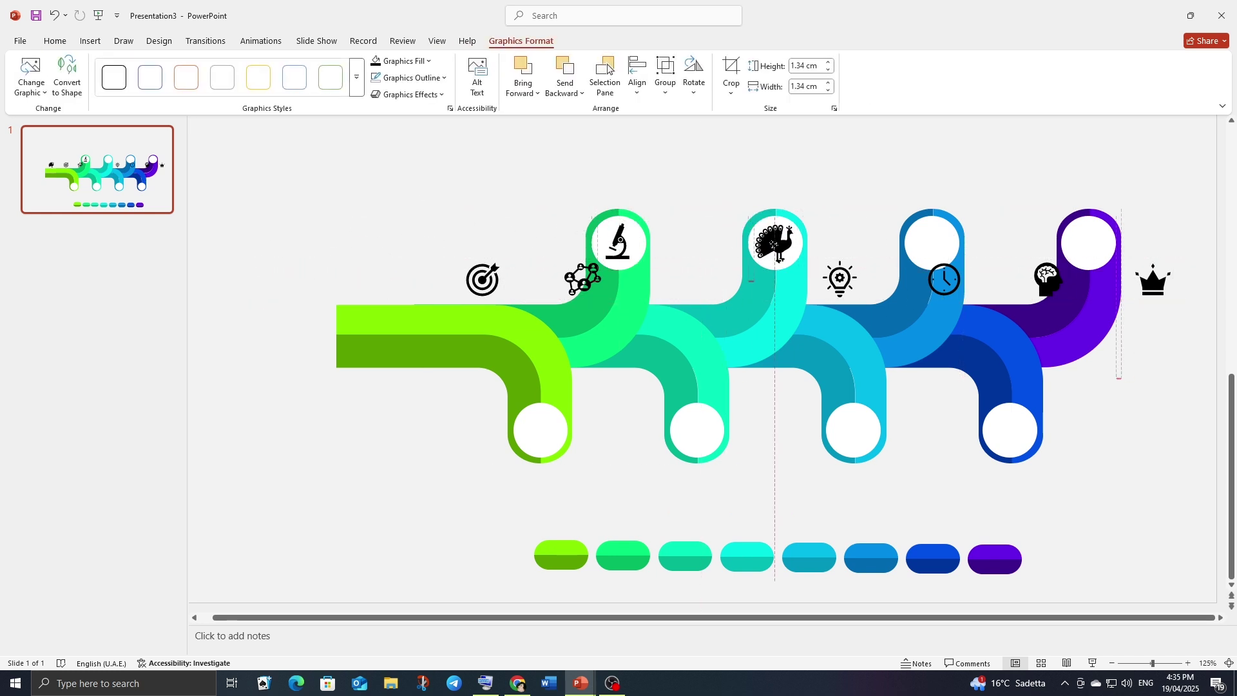
pyautogui.moveTo(483, 279); pyautogui.dragTo(931, 239)
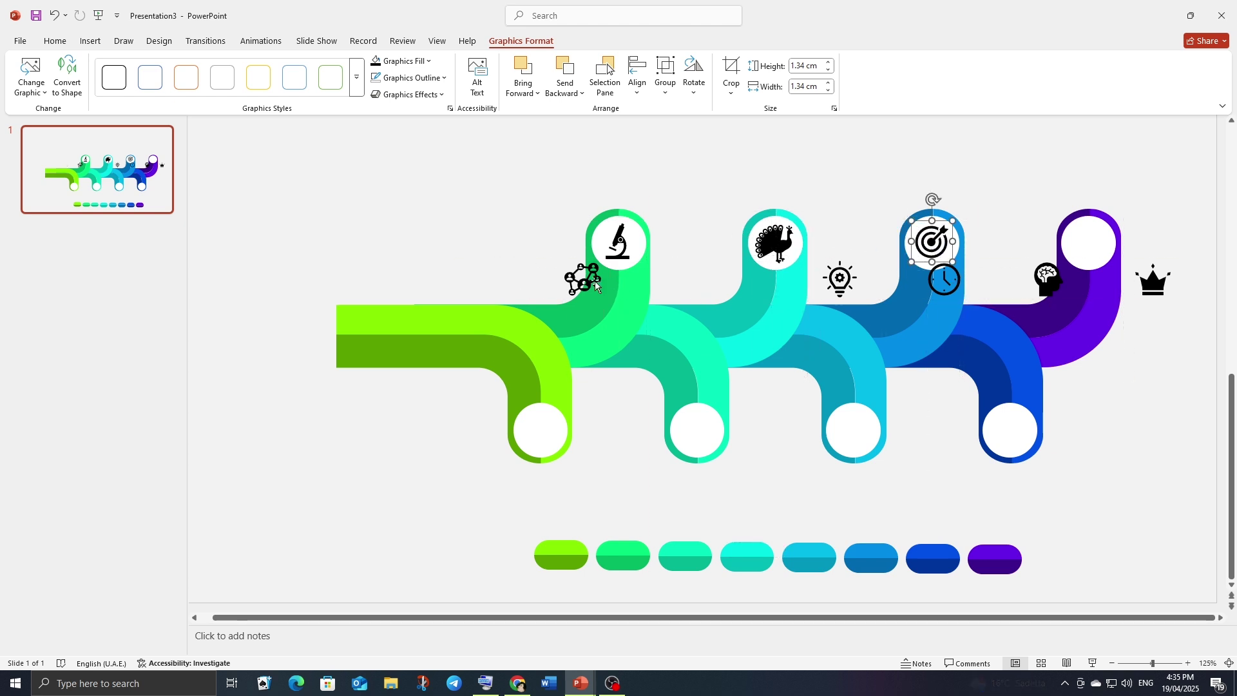
pyautogui.moveTo(568, 279); pyautogui.dragTo(1076, 244)
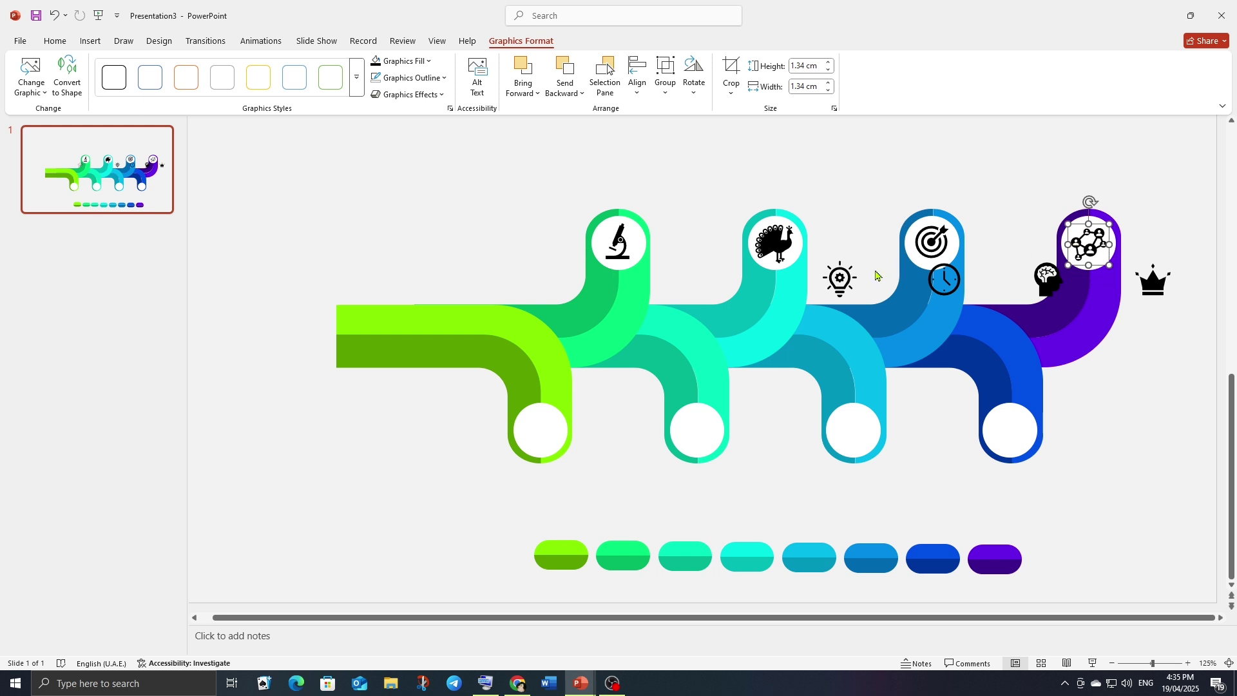
# - Place the lightbulb, clock, brain and crown in the bottom circles, then nudge the target icon
pyautogui.moveTo(840, 279)
pyautogui.mouseDown()
pyautogui.moveTo(576, 401)
pyautogui.moveTo(541, 430)
pyautogui.mouseUp()
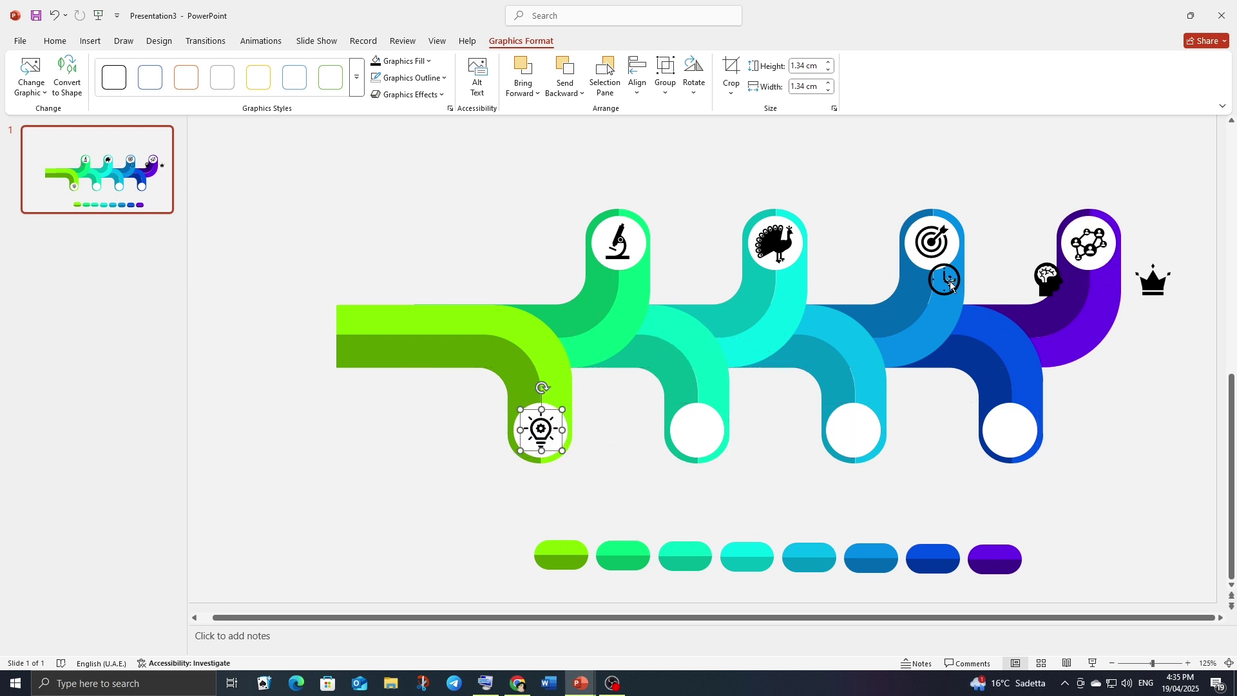
pyautogui.moveTo(952, 284); pyautogui.dragTo(698, 431)
pyautogui.moveTo(1048, 278); pyautogui.dragTo(856, 429)
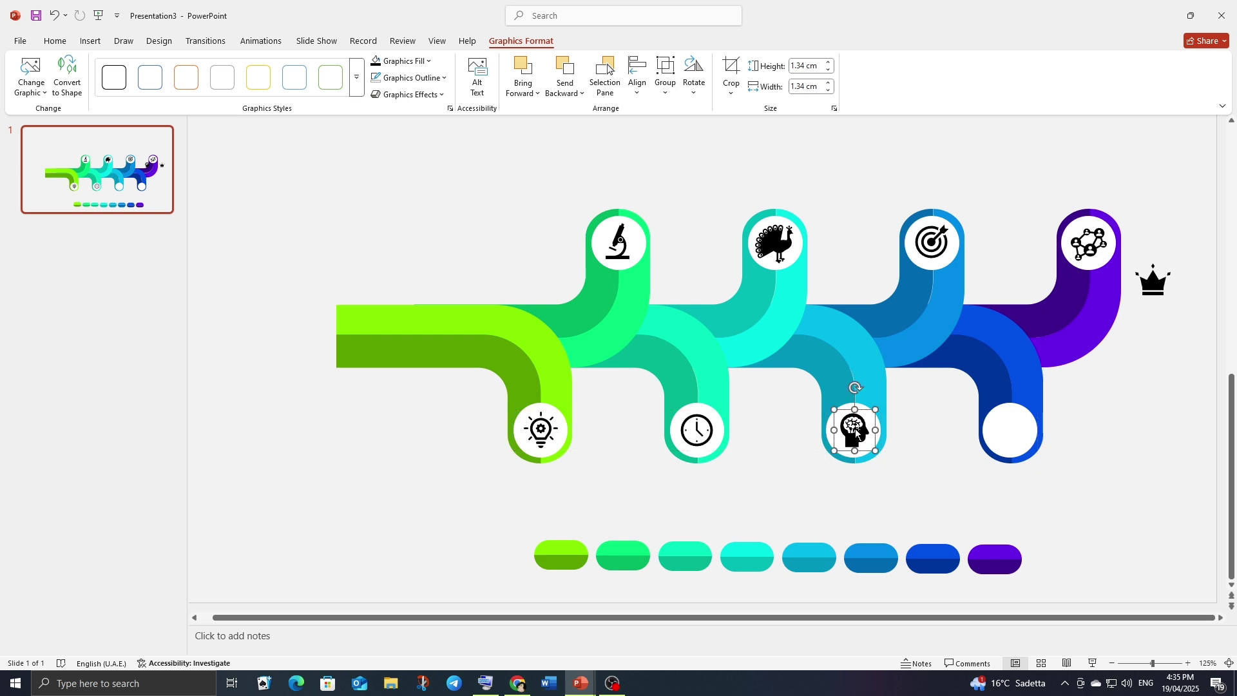
pyautogui.moveTo(1162, 292); pyautogui.dragTo(1018, 436)
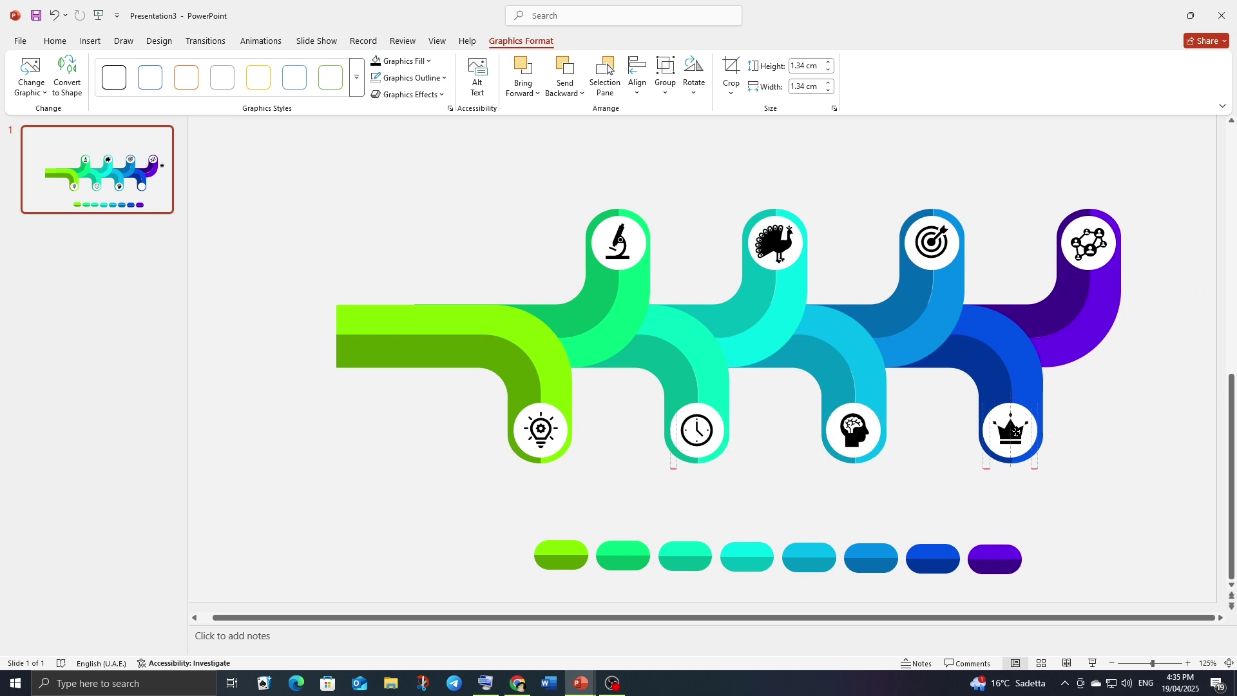
pyautogui.click(692, 508)
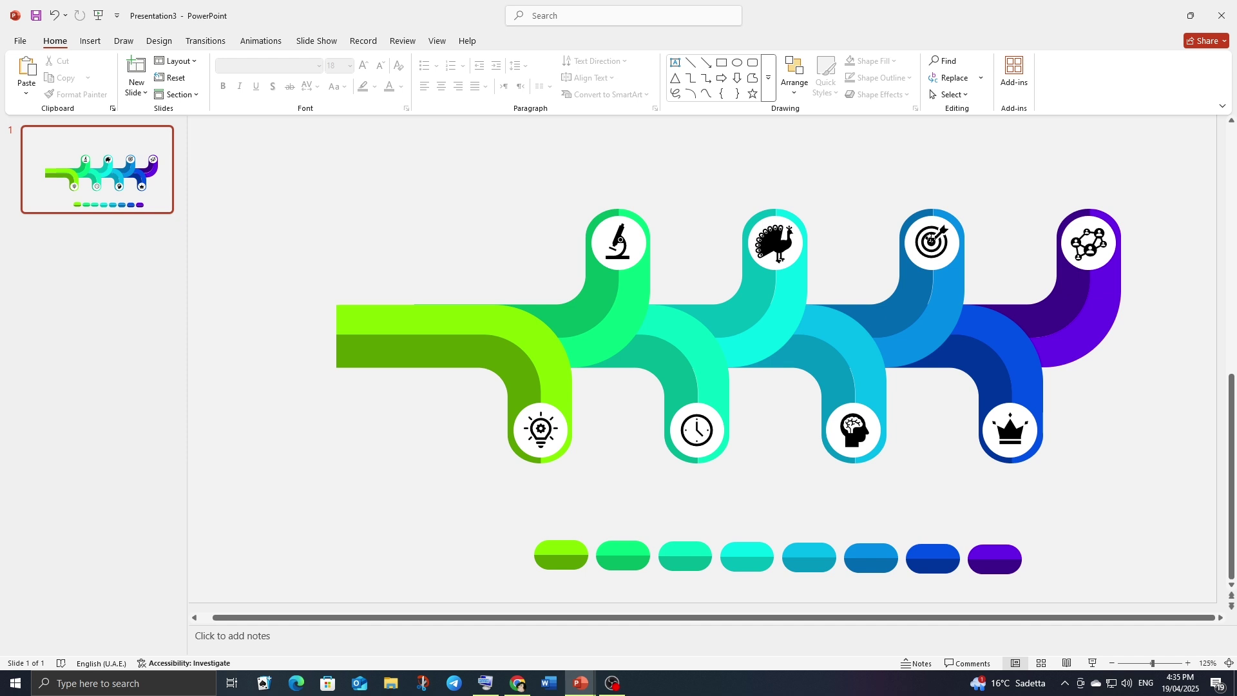
pyautogui.moveTo(931, 240); pyautogui.dragTo(933, 245)
# - Copy the STEP 01 text box from AS11 and paste it into Presentation3
pyautogui.click(968, 170)
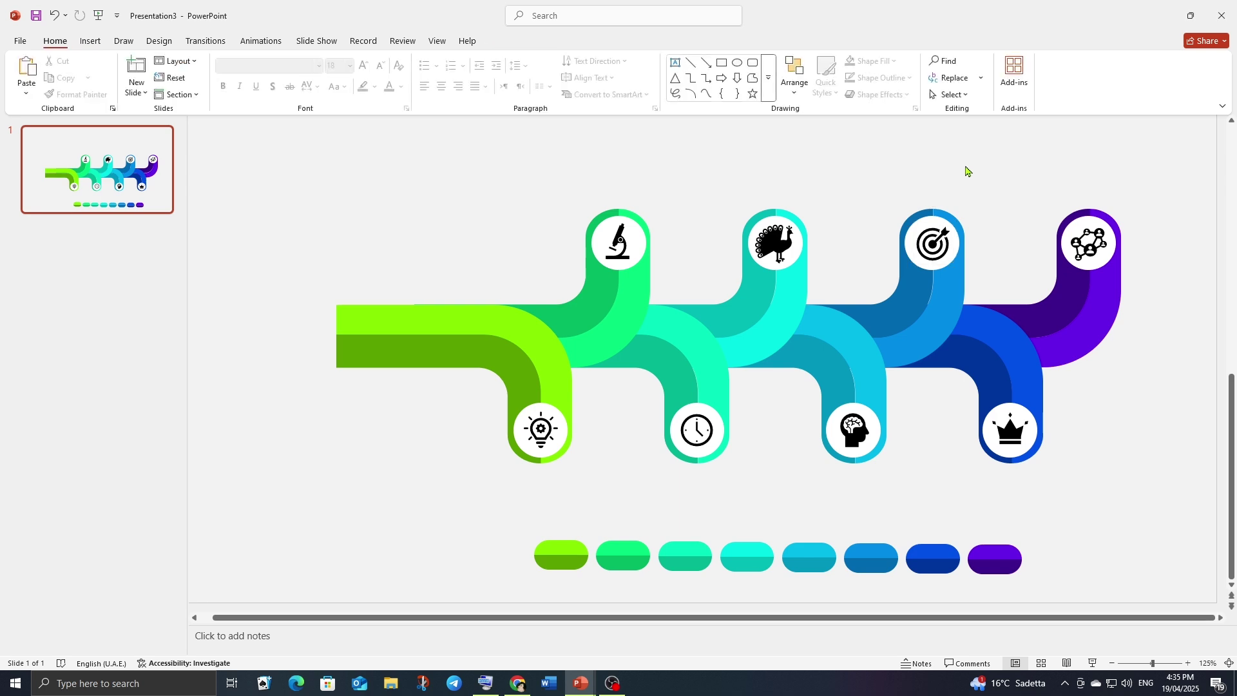
pyautogui.click(580, 684)
pyautogui.click(487, 651)
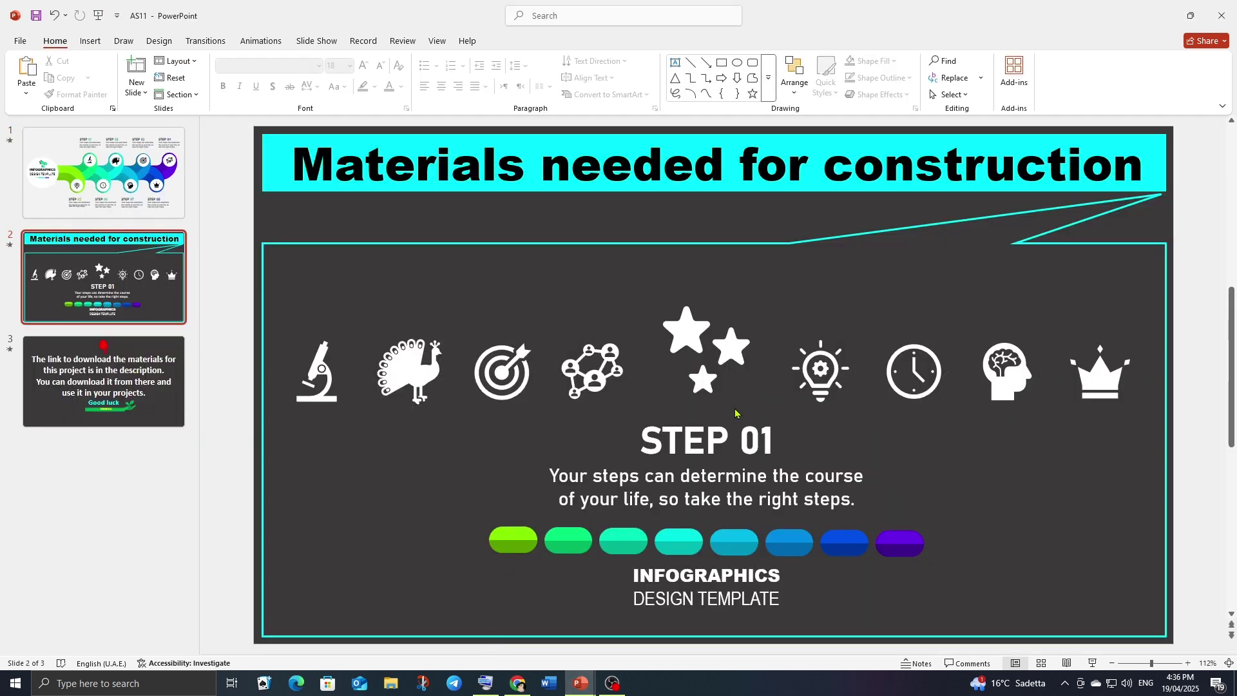
pyautogui.click(707, 441)
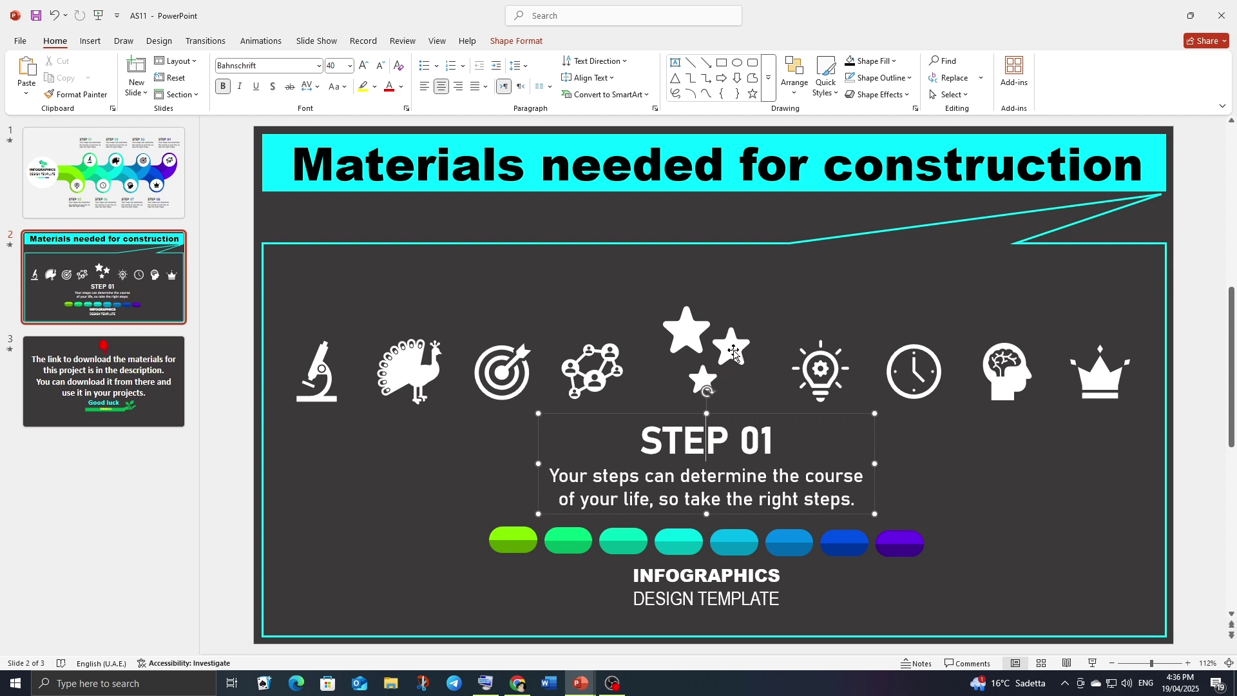
pyautogui.rightClick(732, 417)
pyautogui.click(767, 115)
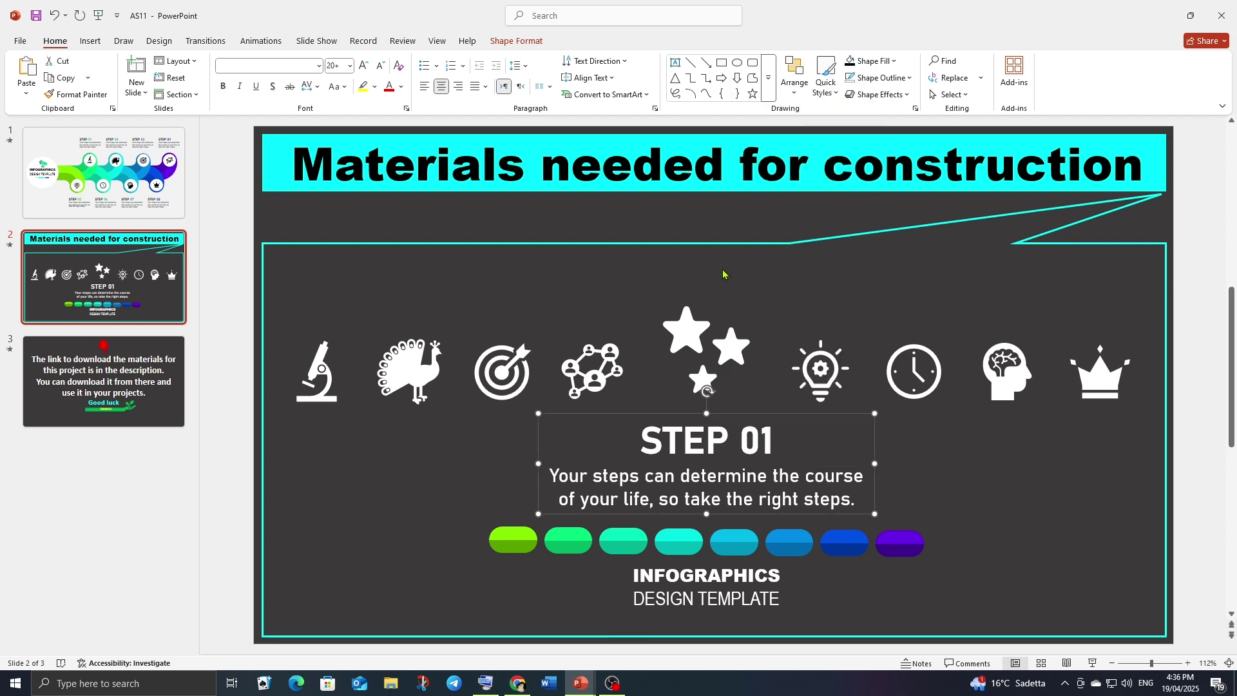
pyautogui.click(663, 644)
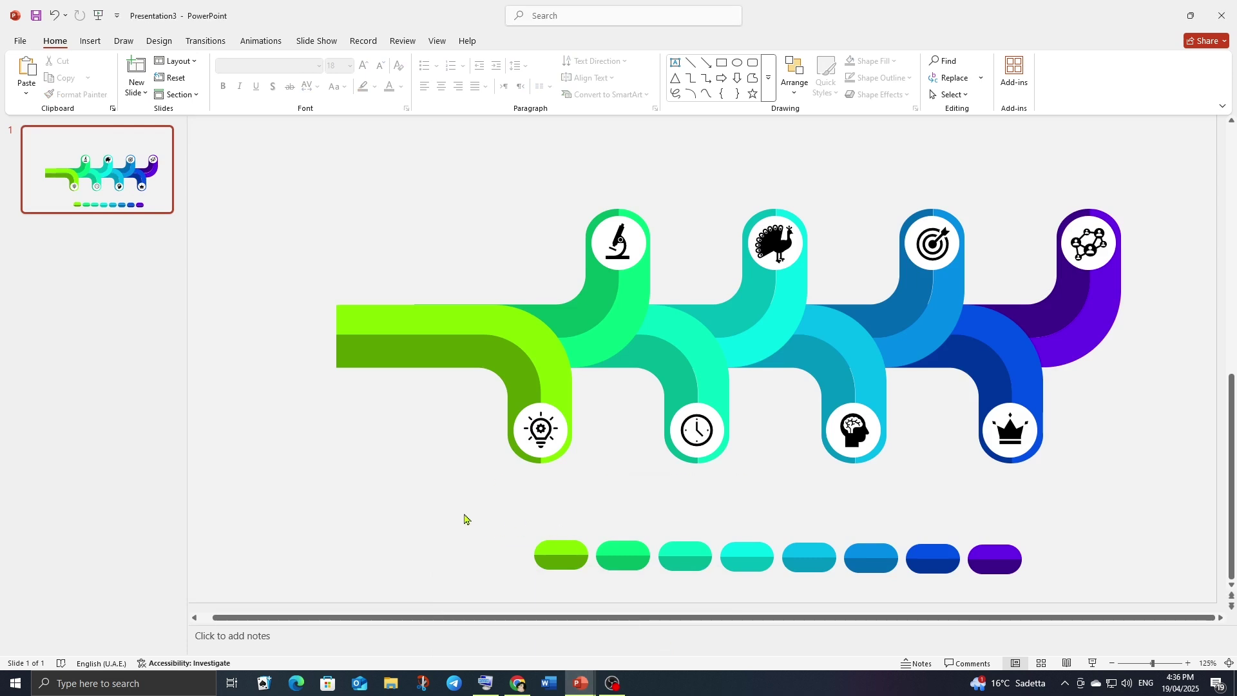
pyautogui.hotkey('ctrl', 'v')
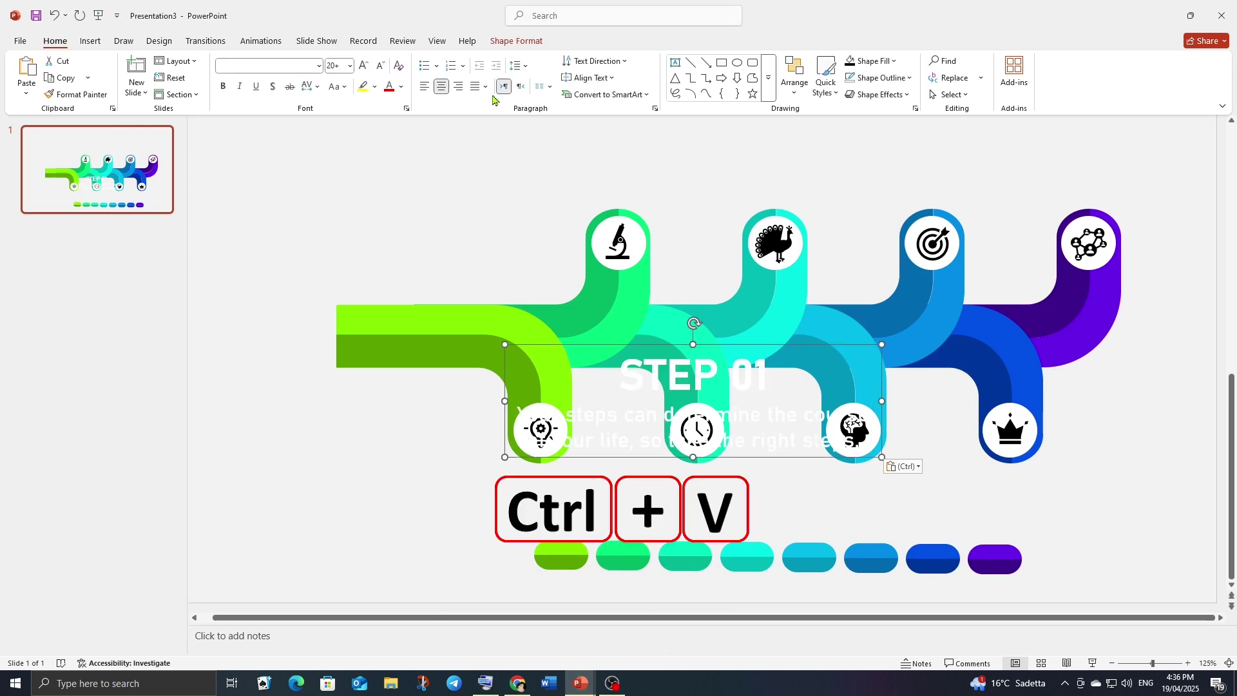
# - Make the STEP 01 text black, narrow it into a column above the green chain start
pyautogui.click(401, 86)
pyautogui.click(402, 144)
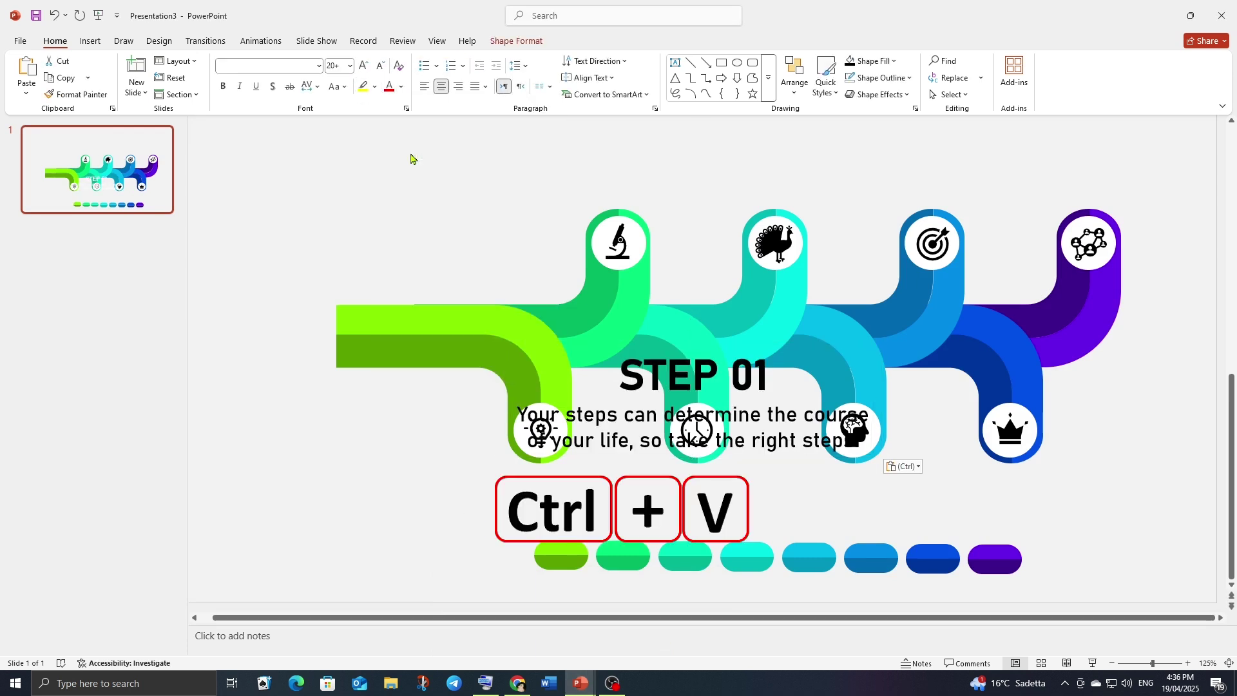
pyautogui.moveTo(883, 401); pyautogui.dragTo(682, 403)
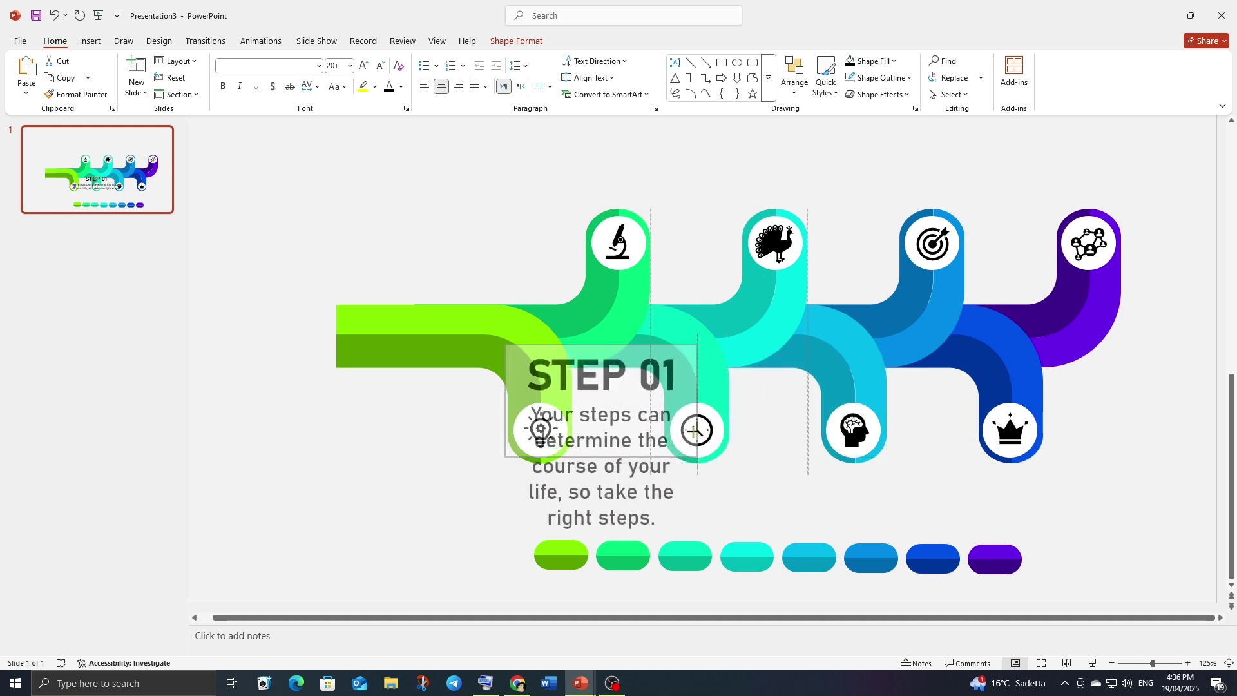
pyautogui.moveTo(683, 512)
pyautogui.mouseDown()
pyautogui.moveTo(583, 277)
pyautogui.moveTo(371, 103)
pyautogui.mouseUp()
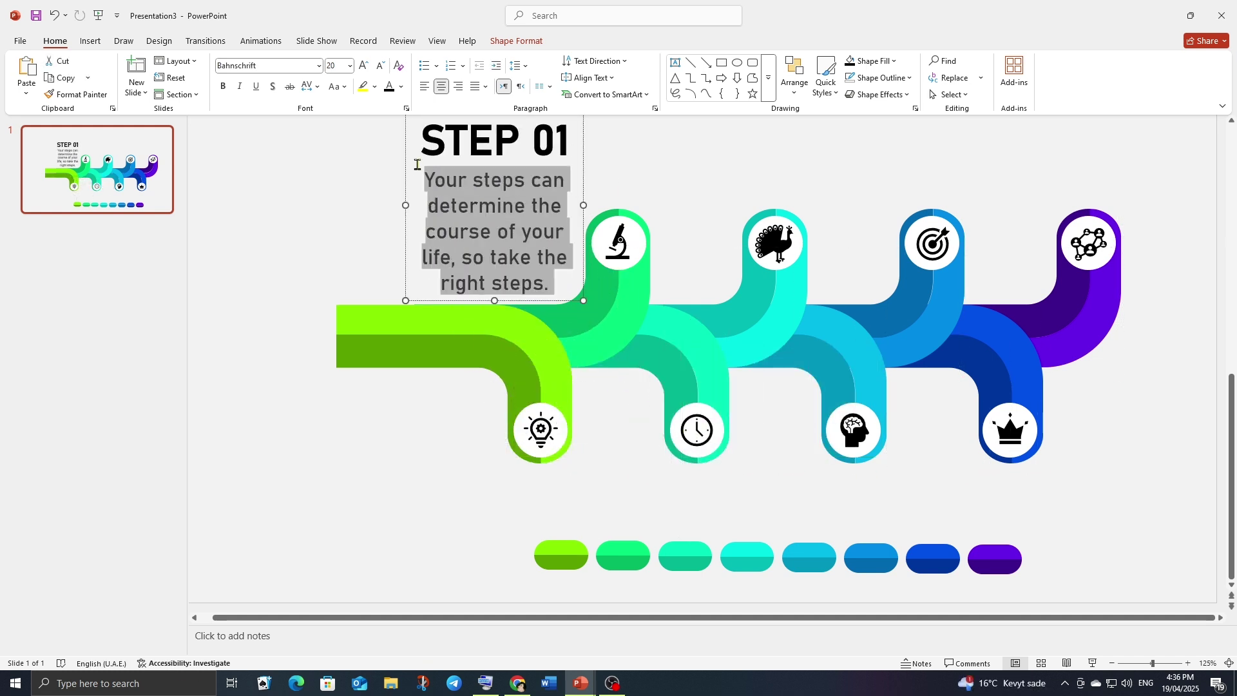
pyautogui.click(350, 65)
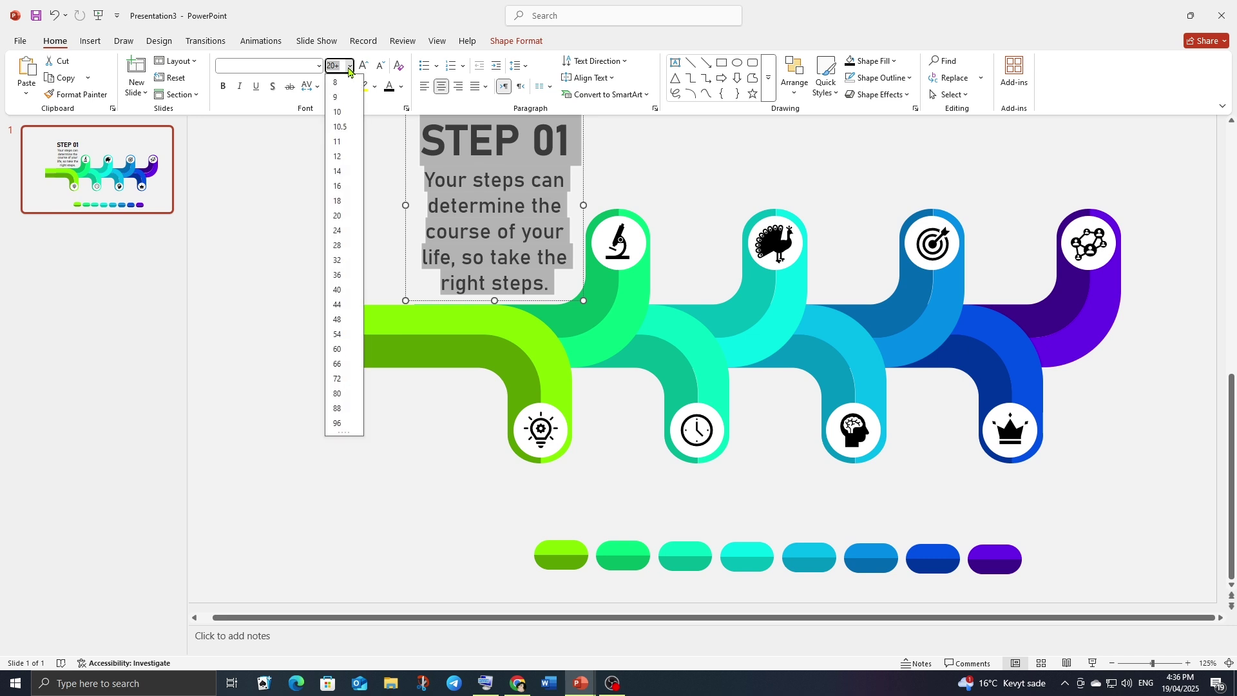
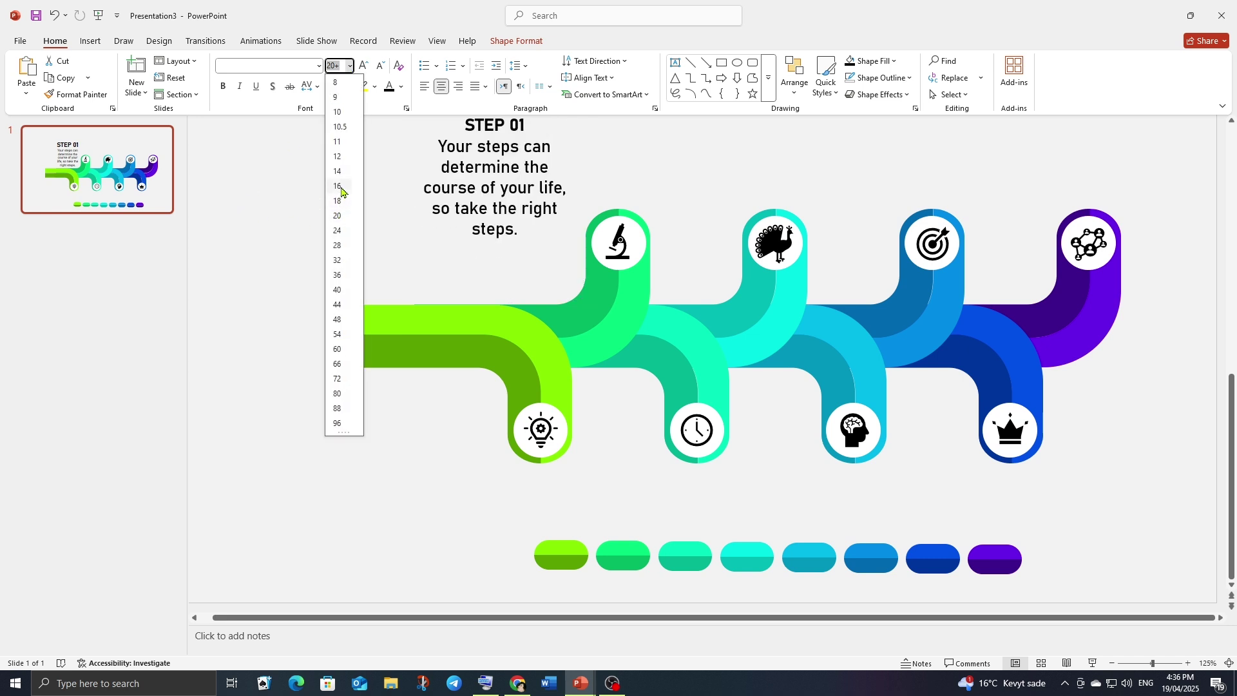
# - Set the STEP 01 text to 14 pt, widen its box and place it above the first raised icon
pyautogui.click(337, 171)
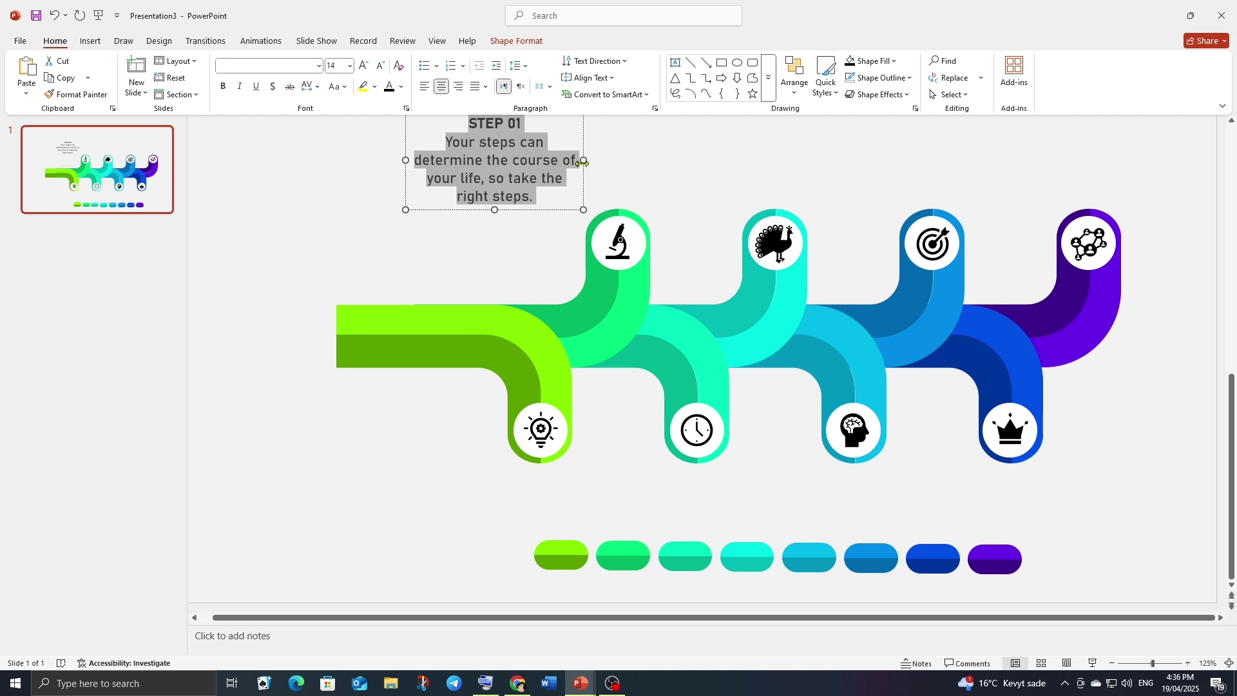
pyautogui.moveTo(582, 163); pyautogui.dragTo(598, 161)
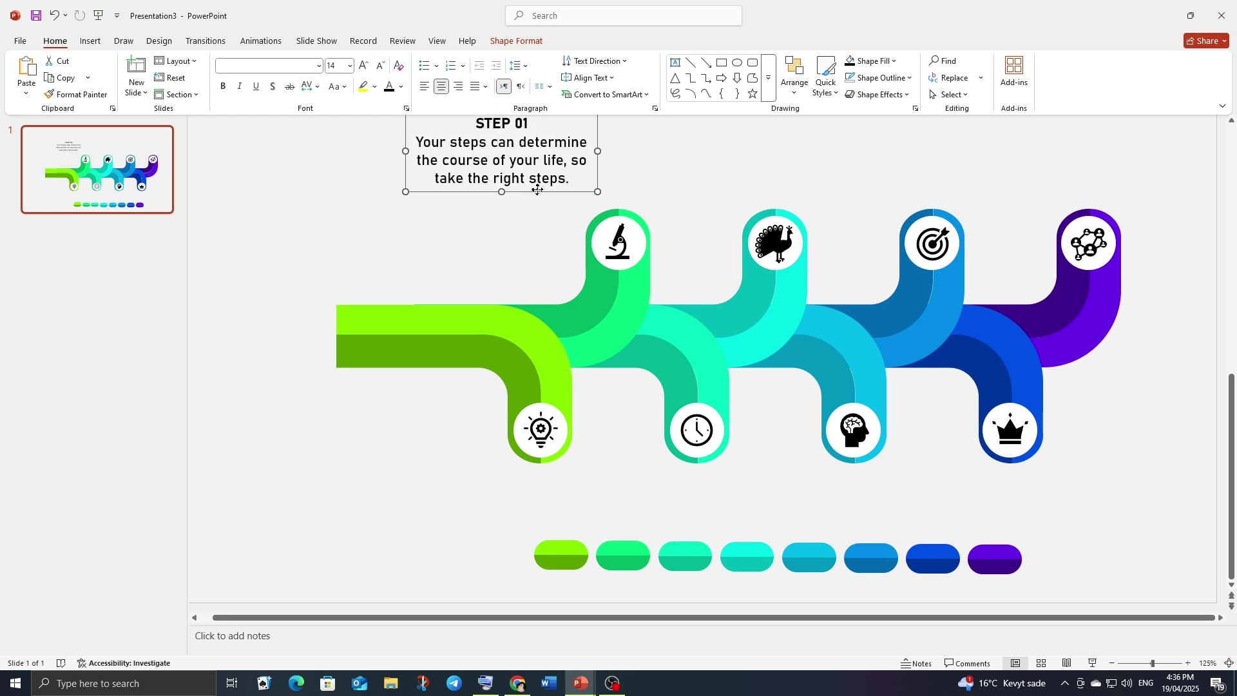
pyautogui.moveTo(538, 189); pyautogui.dragTo(650, 203)
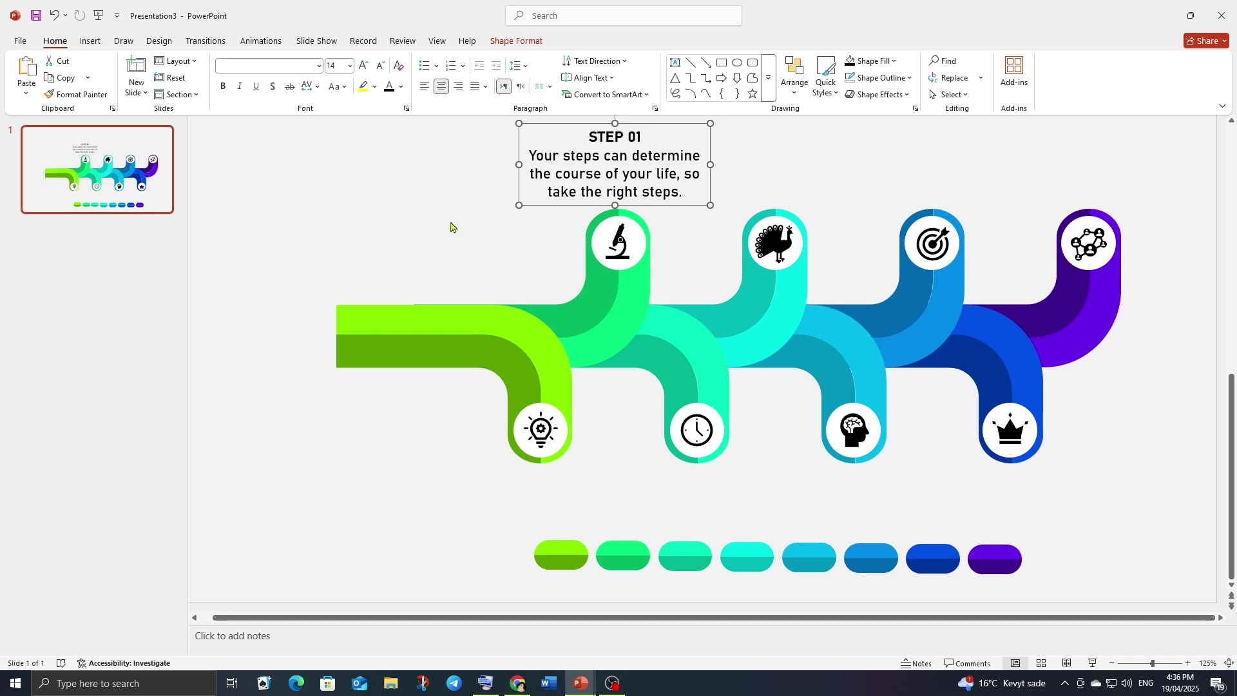
pyautogui.scroll(-2, 450, 226)
pyautogui.moveTo(678, 223)
pyautogui.mouseDown()
pyautogui.moveTo(674, 194)
pyautogui.moveTo(602, 205)
pyautogui.mouseUp()
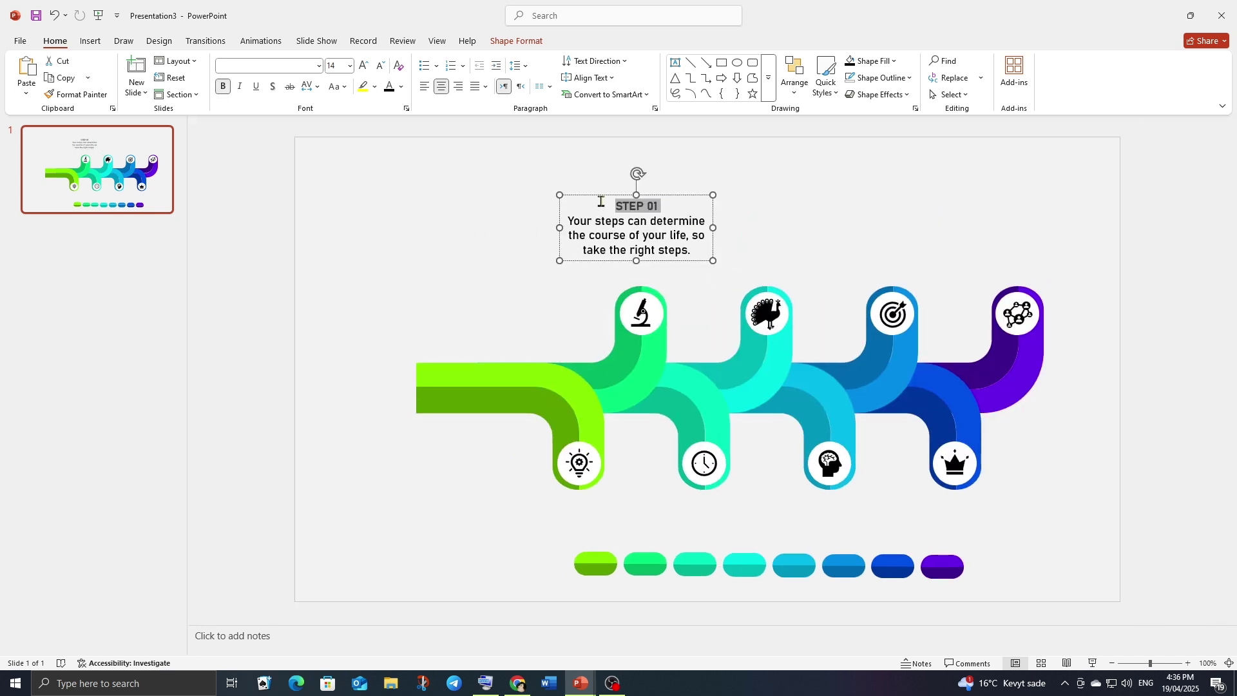
# - Enlarge the STEP 01 heading to 18 pt, shrink the description, and narrow the box to rewrap it
pyautogui.click(350, 65)
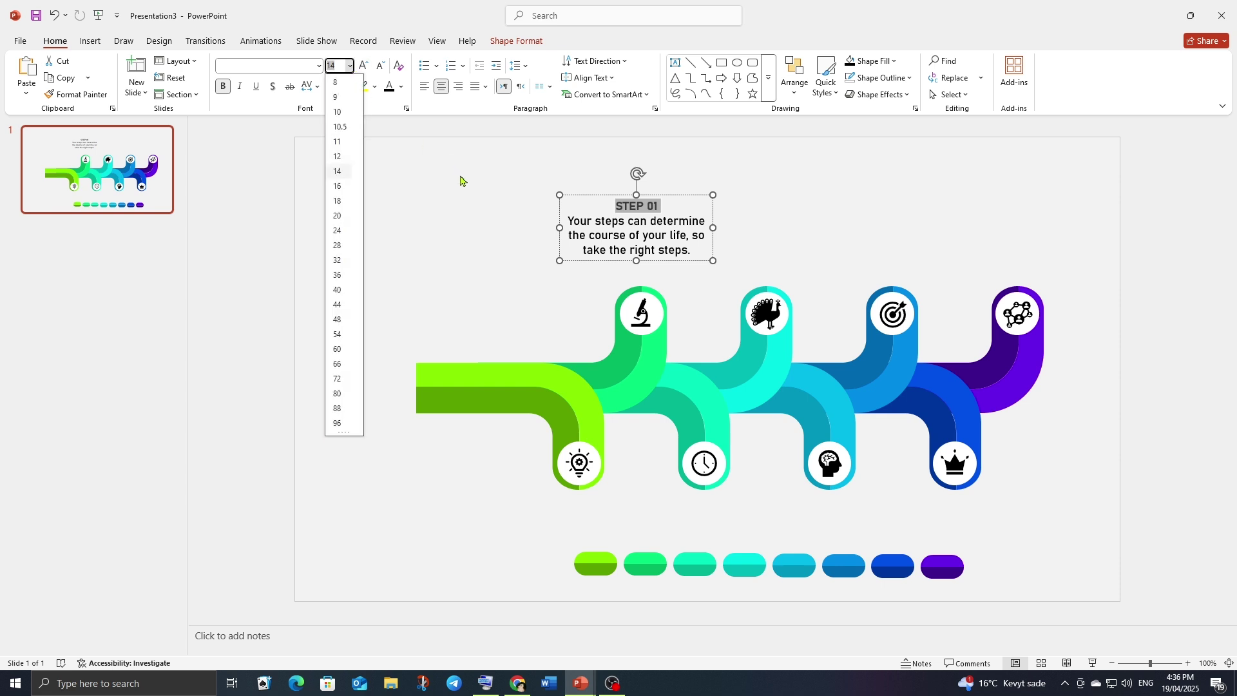
pyautogui.click(348, 201)
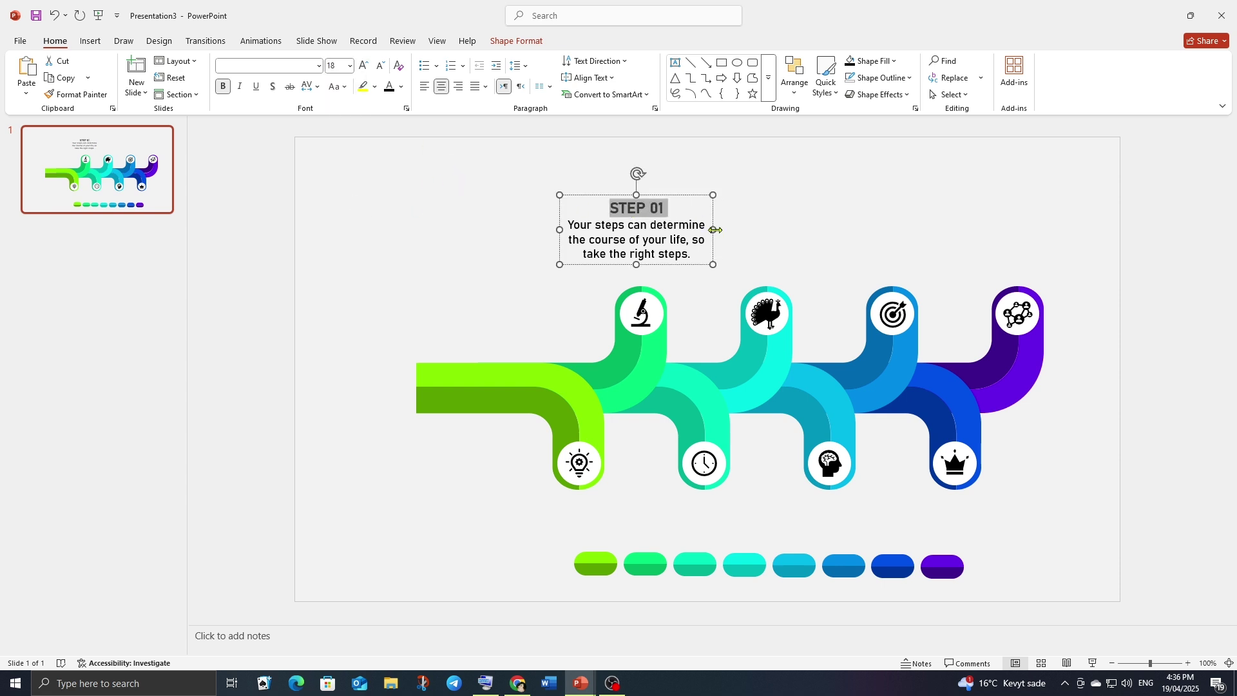
pyautogui.moveTo(696, 240); pyautogui.dragTo(571, 212)
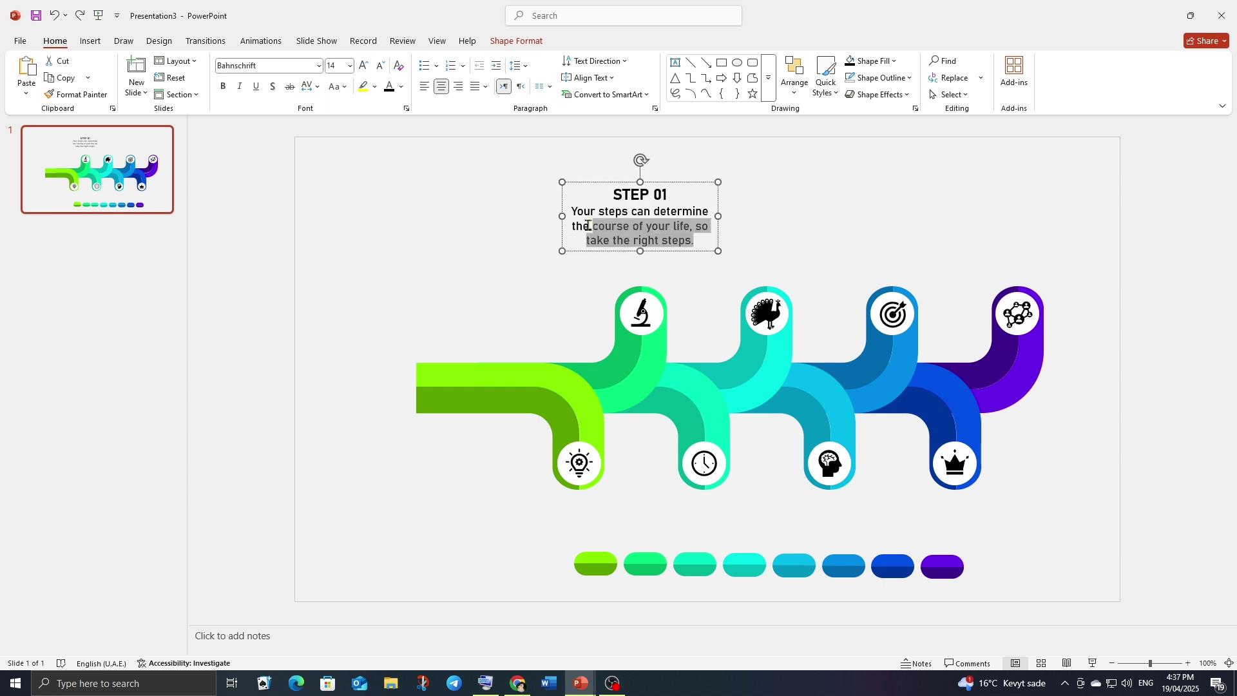
pyautogui.click(350, 65)
pyautogui.click(344, 118)
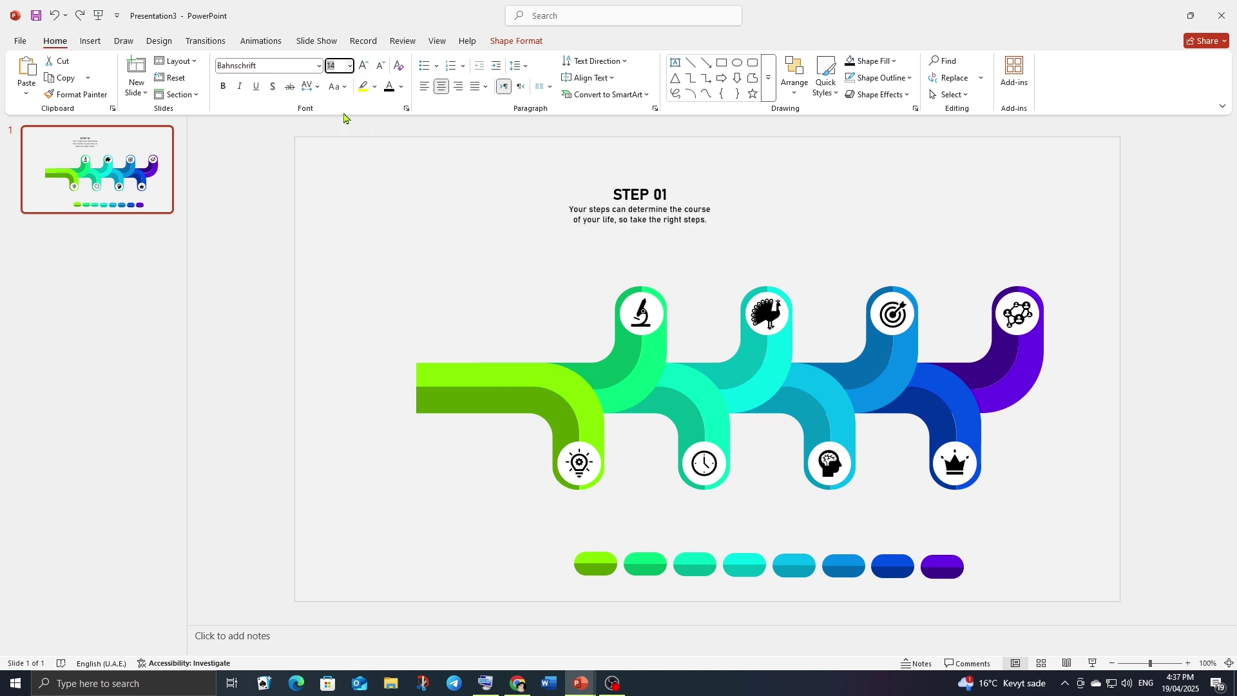
pyautogui.moveTo(723, 206)
pyautogui.mouseDown()
pyautogui.moveTo(669, 211)
pyautogui.moveTo(675, 240)
pyautogui.mouseUp()
# - Duplicate the STEP 01 box into four evenly spaced copies above the raised icons
pyautogui.press('Escape')
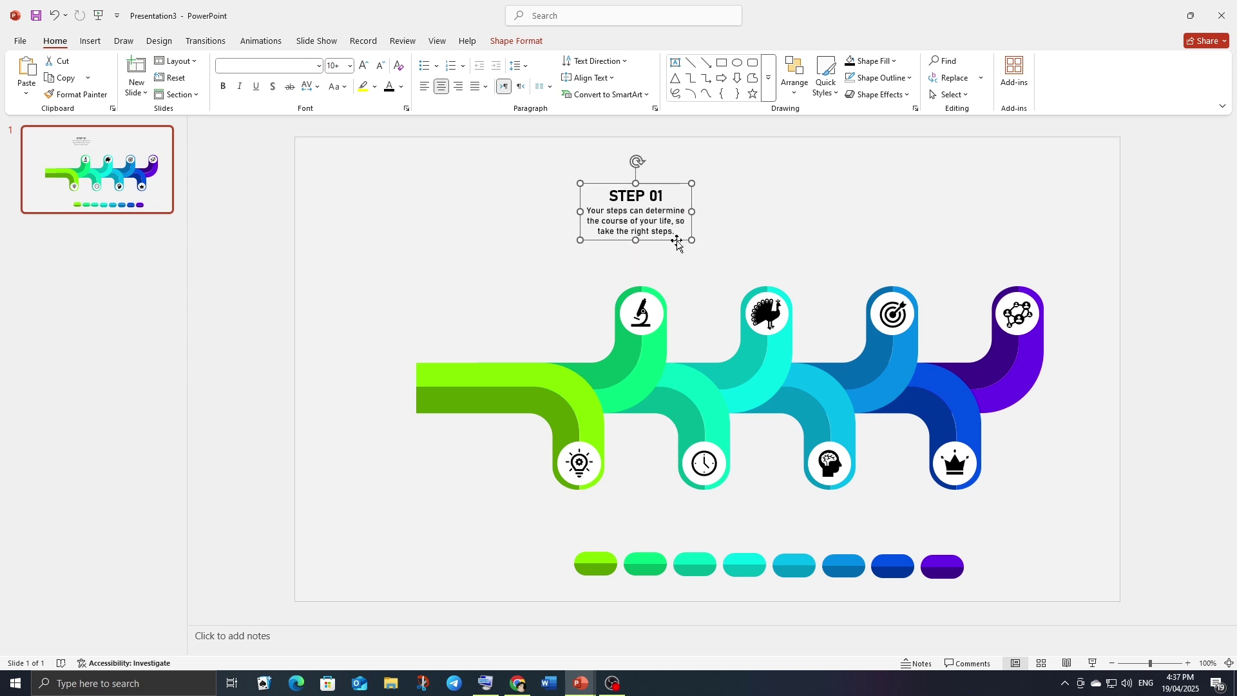
pyautogui.hotkey('ctrl', 'd')
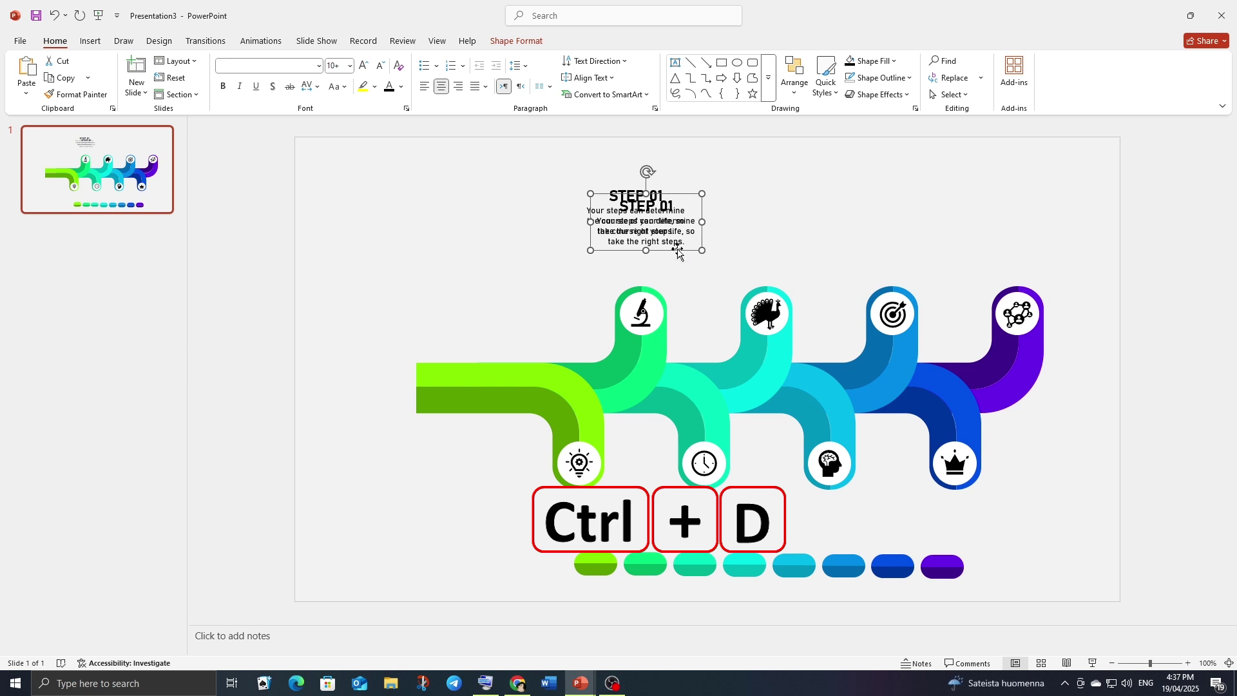
pyautogui.moveTo(667, 252); pyautogui.dragTo(789, 241)
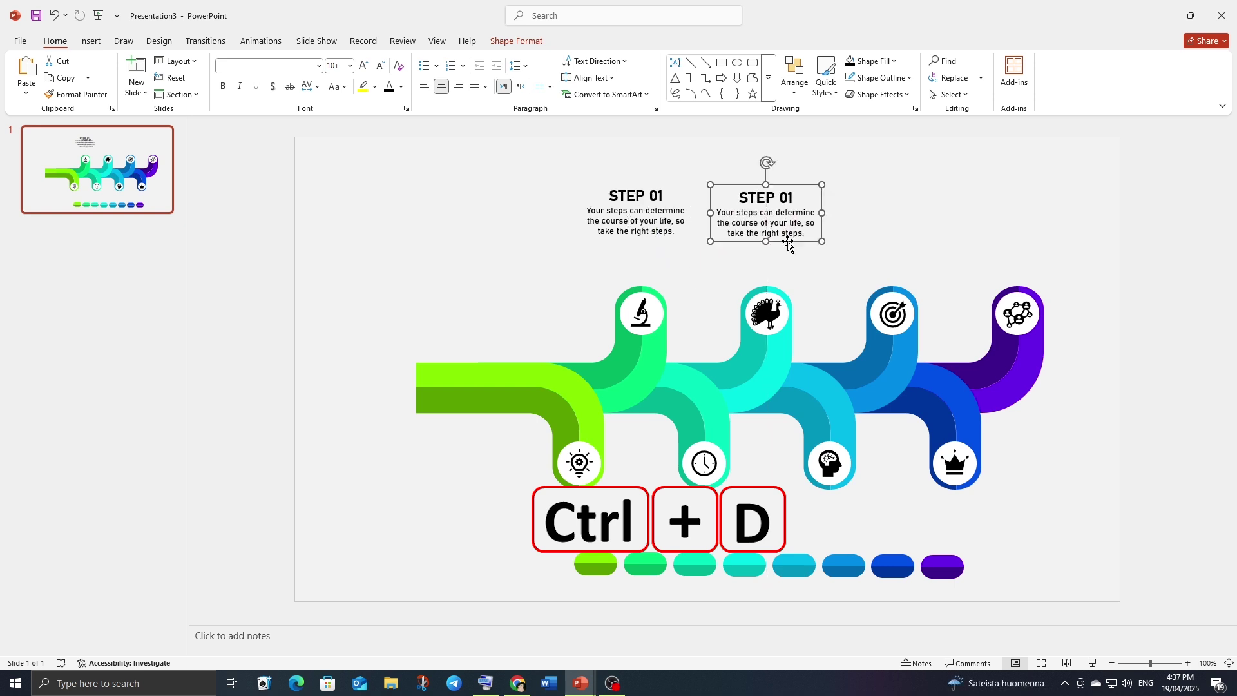
pyautogui.hotkey('ctrl', 'd')
pyautogui.hotkey('ctrl', 'd')
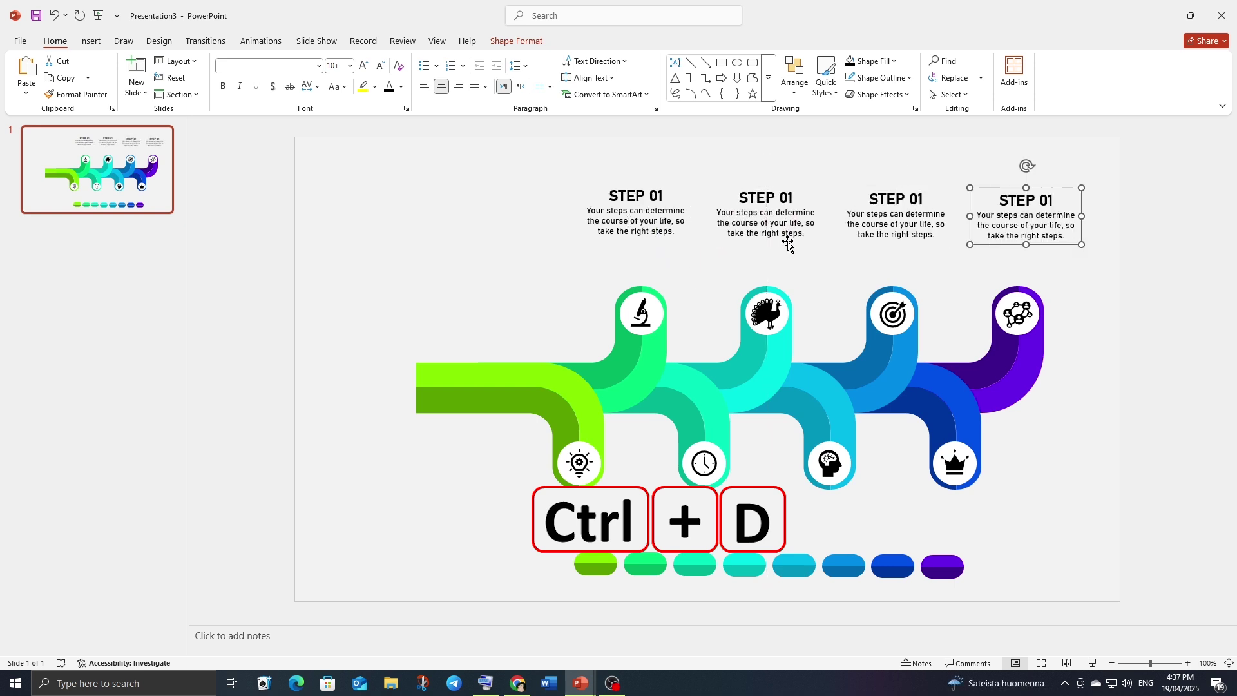
# - Duplicate the four top text boxes as a set and move it below the lower icons
pyautogui.click(509, 268)
pyautogui.moveTo(500, 148); pyautogui.dragTo(1138, 280)
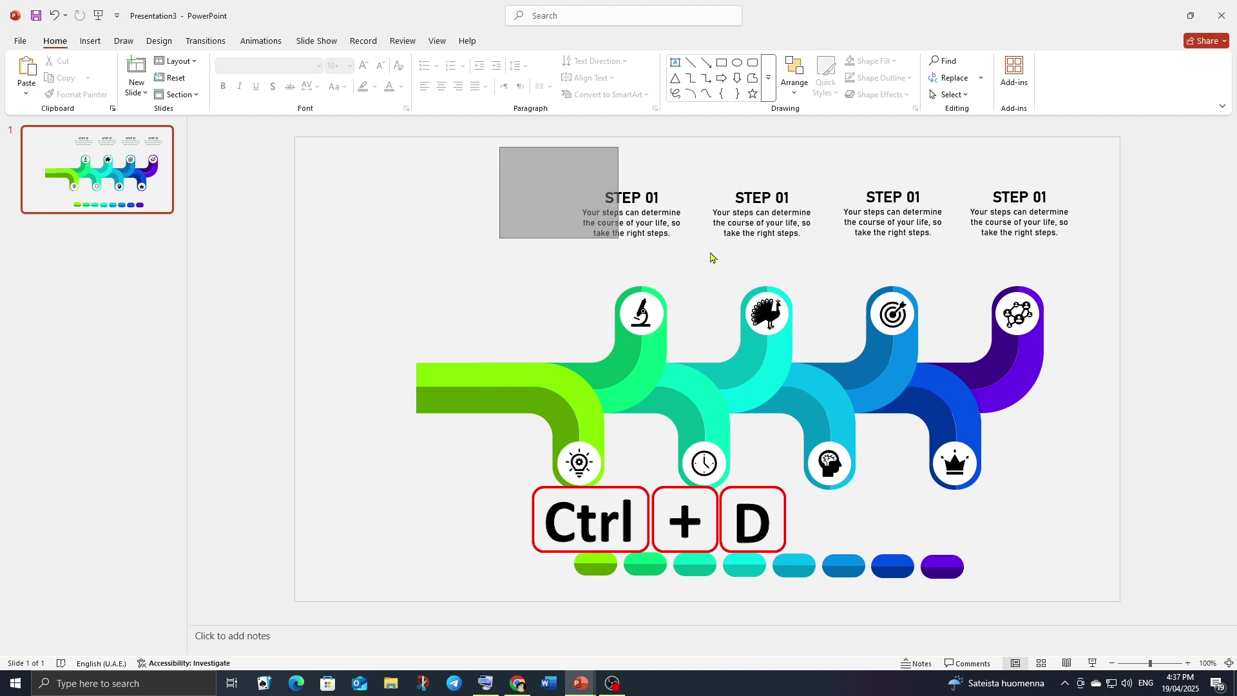
pyautogui.hotkey('ctrl', 'd')
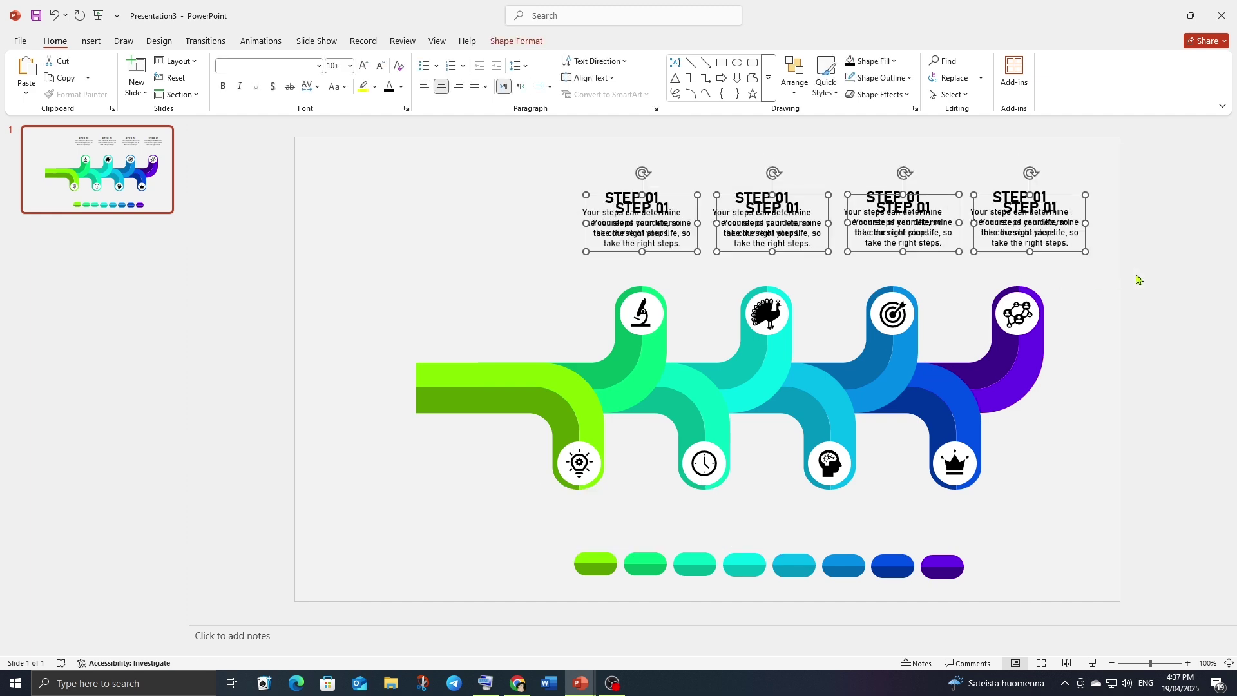
pyautogui.moveTo(812, 251); pyautogui.dragTo(743, 565)
# - Move the whole ribbon graphic with its icons up slightly
pyautogui.click(1073, 493)
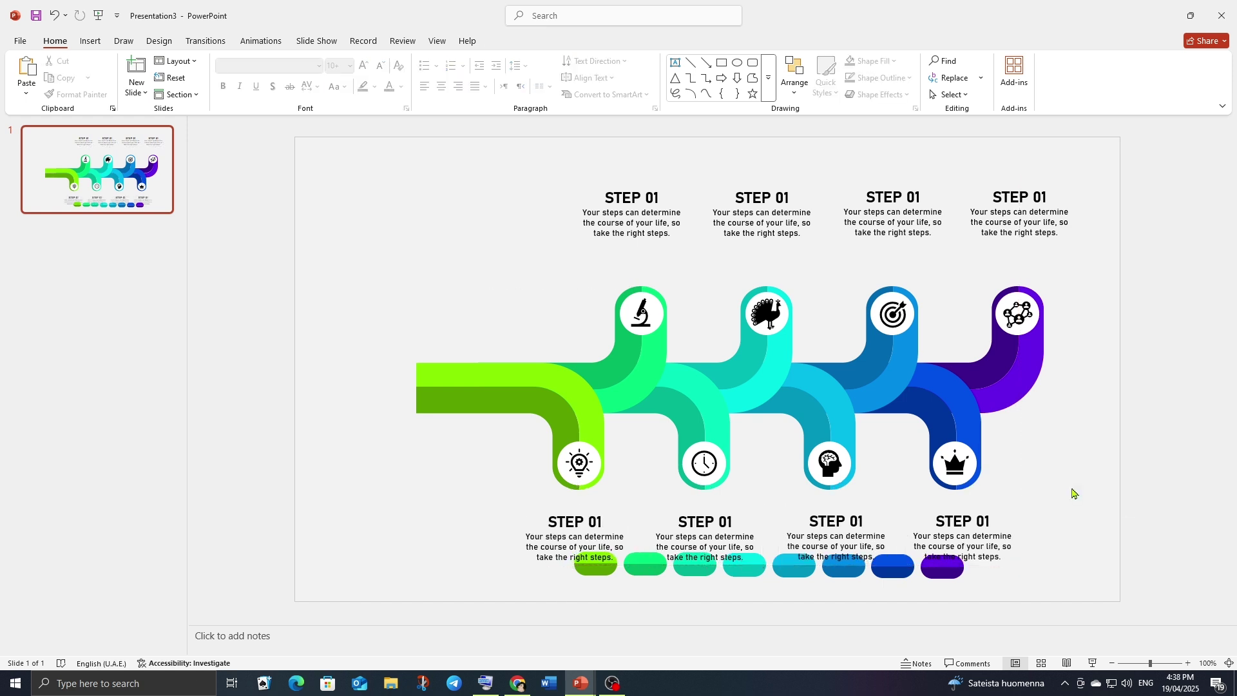
pyautogui.moveTo(1139, 259); pyautogui.dragTo(319, 509)
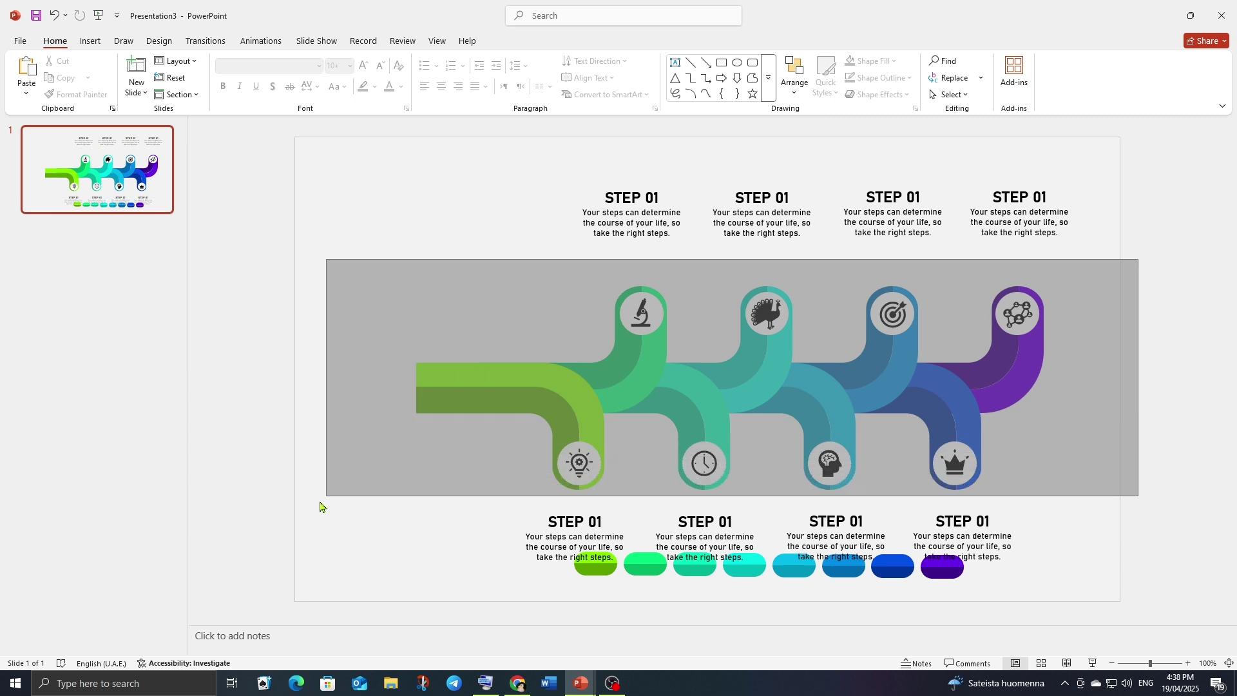
pyautogui.moveTo(574, 397); pyautogui.dragTo(578, 378)
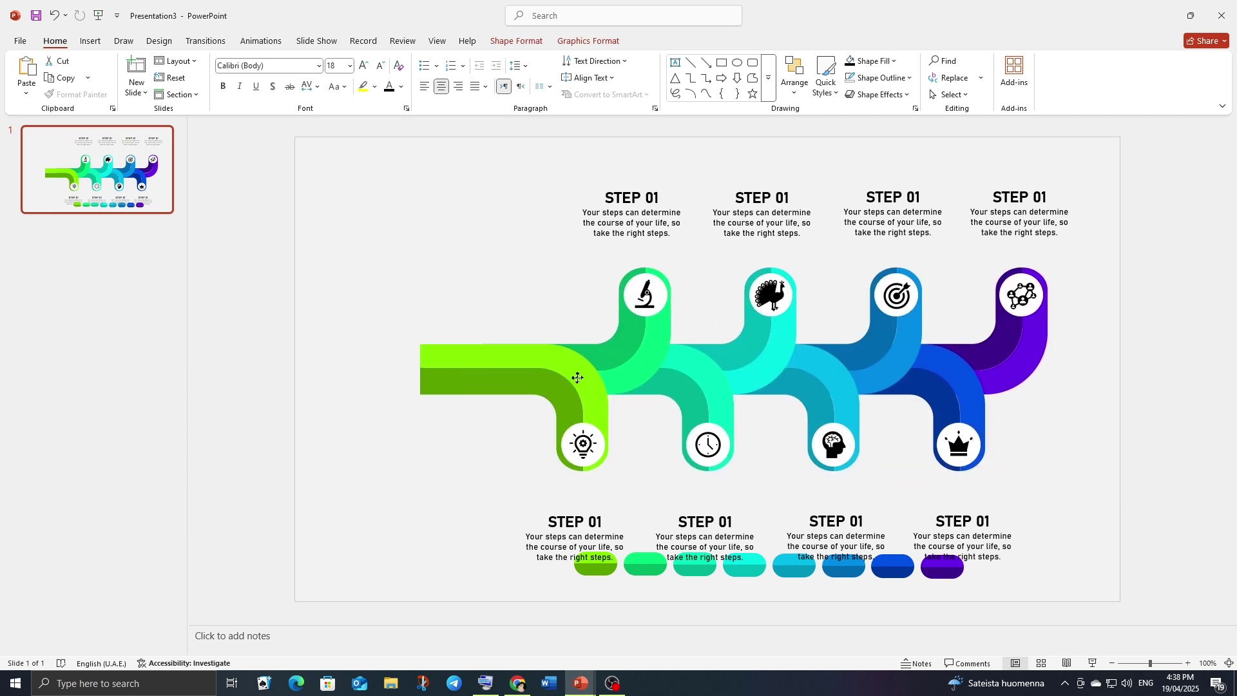
pyautogui.moveTo(578, 378); pyautogui.dragTo(580, 375)
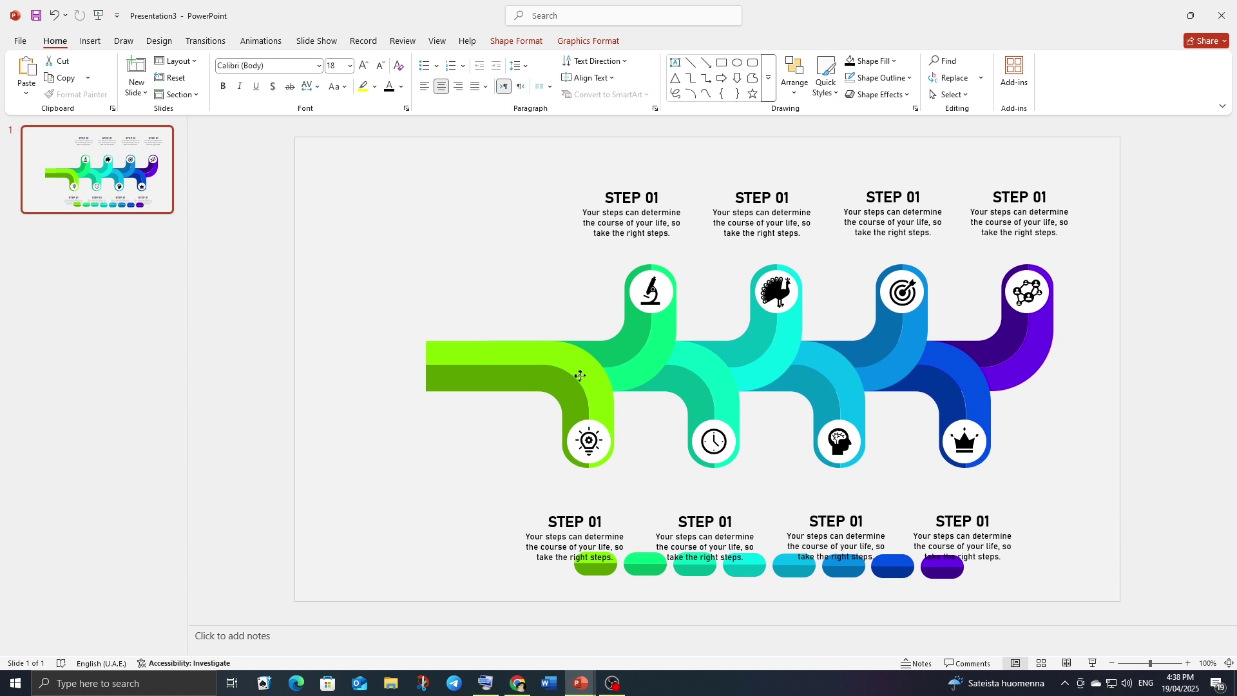
# - Shift the four top STEP boxes right and centre the first over the microscope icon
pyautogui.click(1113, 442)
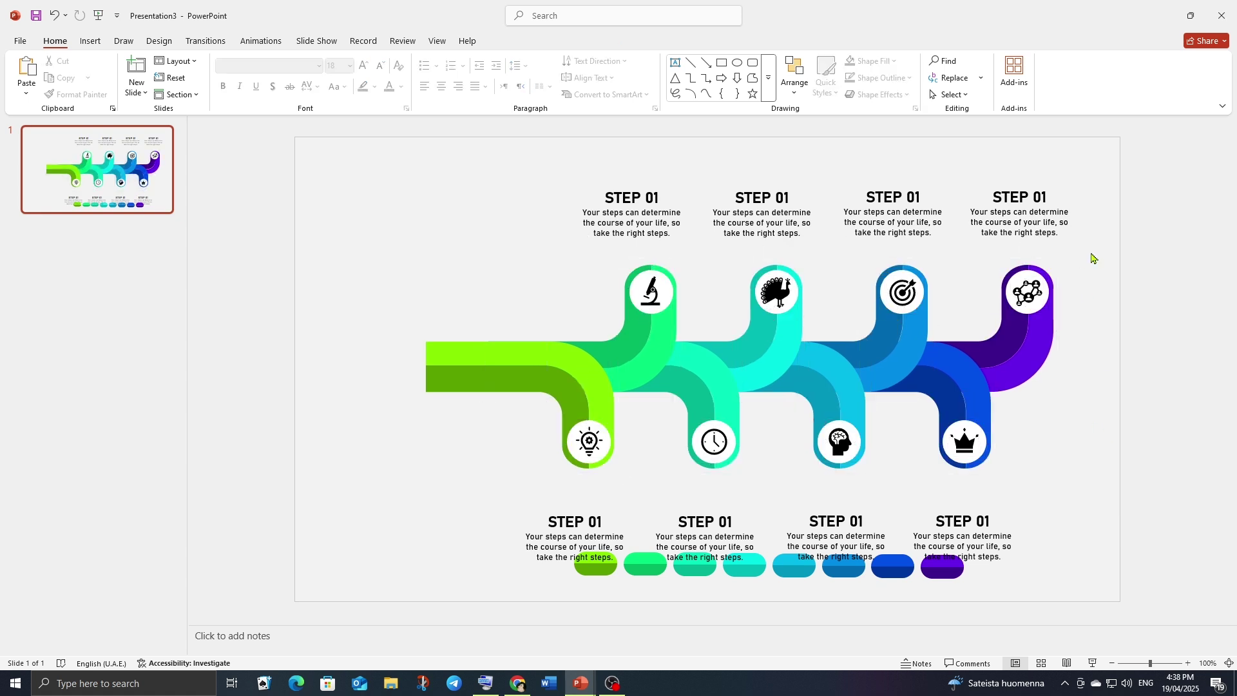
pyautogui.moveTo(1130, 175); pyautogui.dragTo(459, 274)
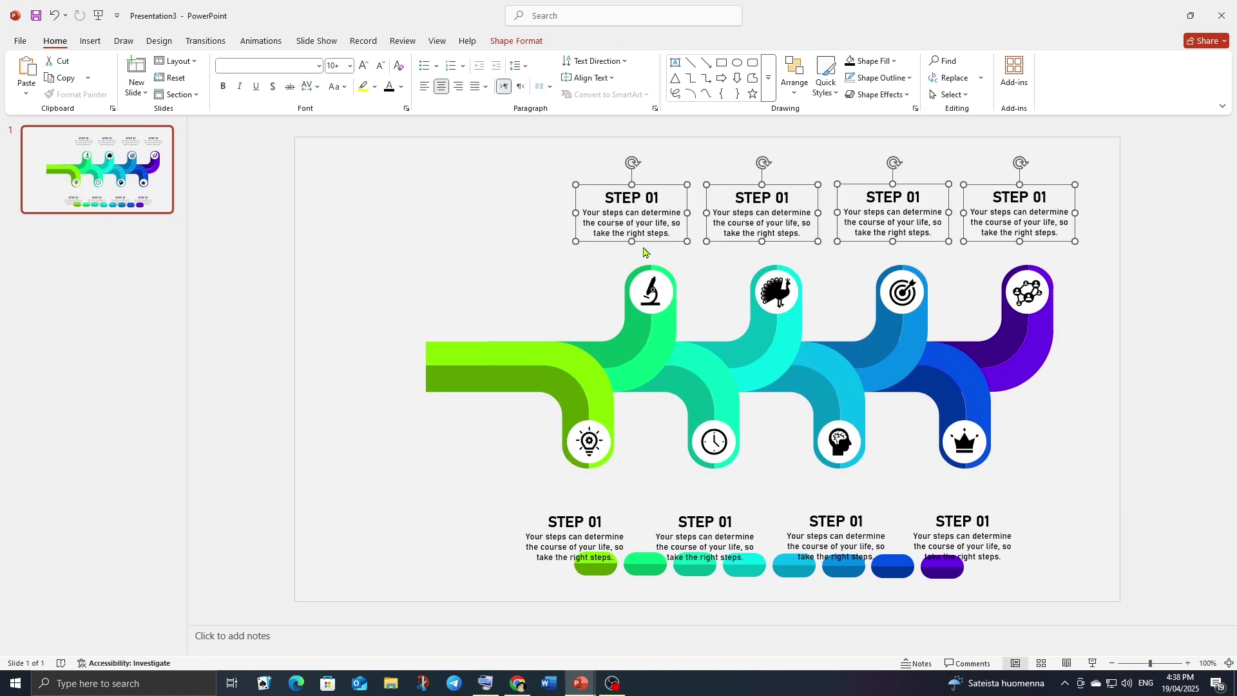
pyautogui.moveTo(651, 241); pyautogui.dragTo(660, 241)
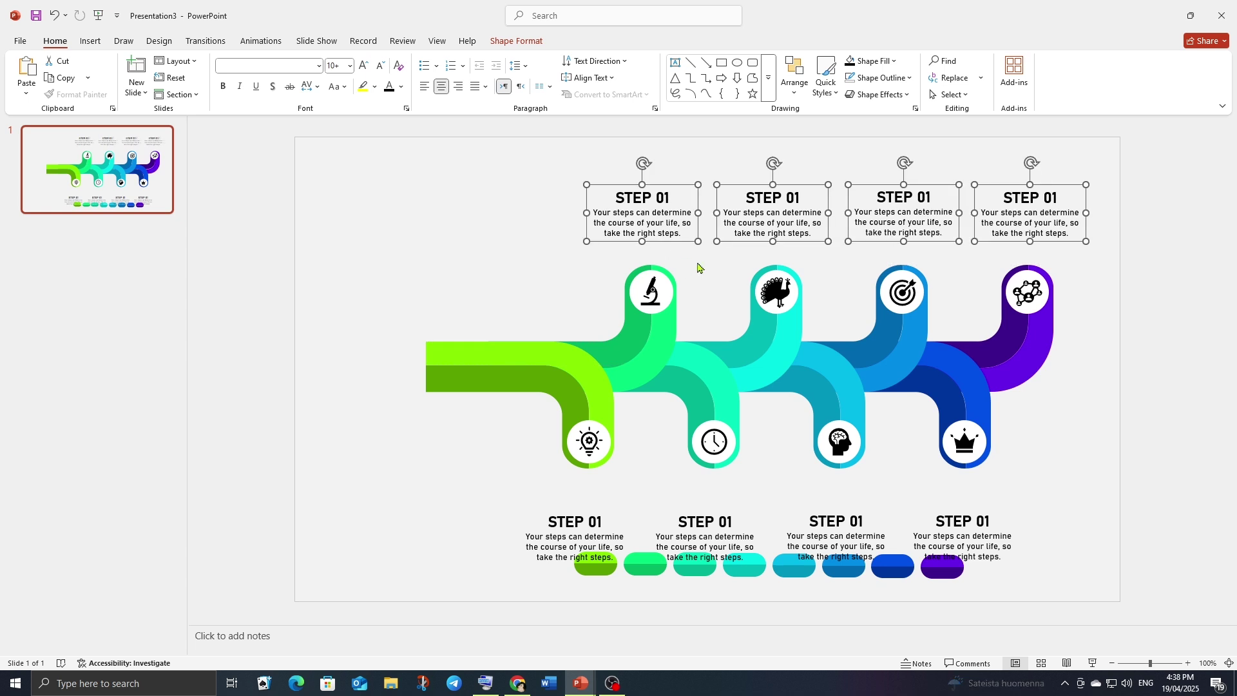
pyautogui.click(668, 244)
pyautogui.click(672, 245)
pyautogui.moveTo(676, 243); pyautogui.dragTo(682, 244)
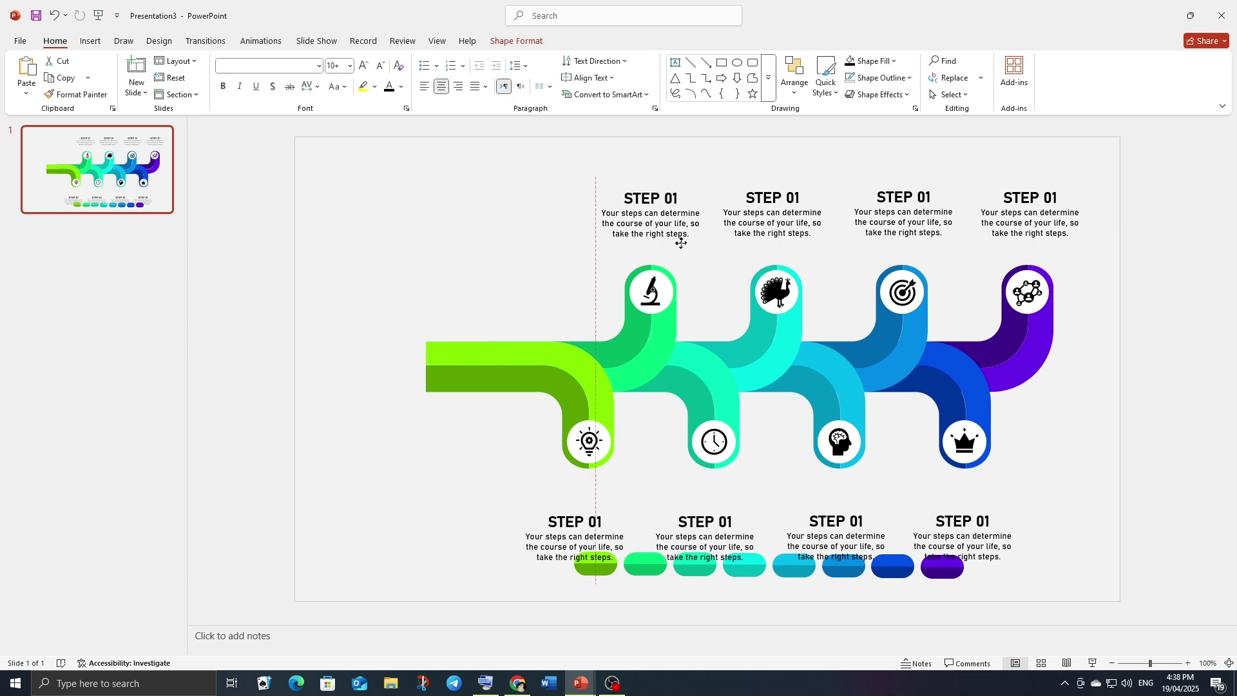
# - Align the remaining top boxes over the peacock, target and network icons, and raise the last bottom box under the crown
pyautogui.moveTo(763, 243); pyautogui.dragTo(767, 244)
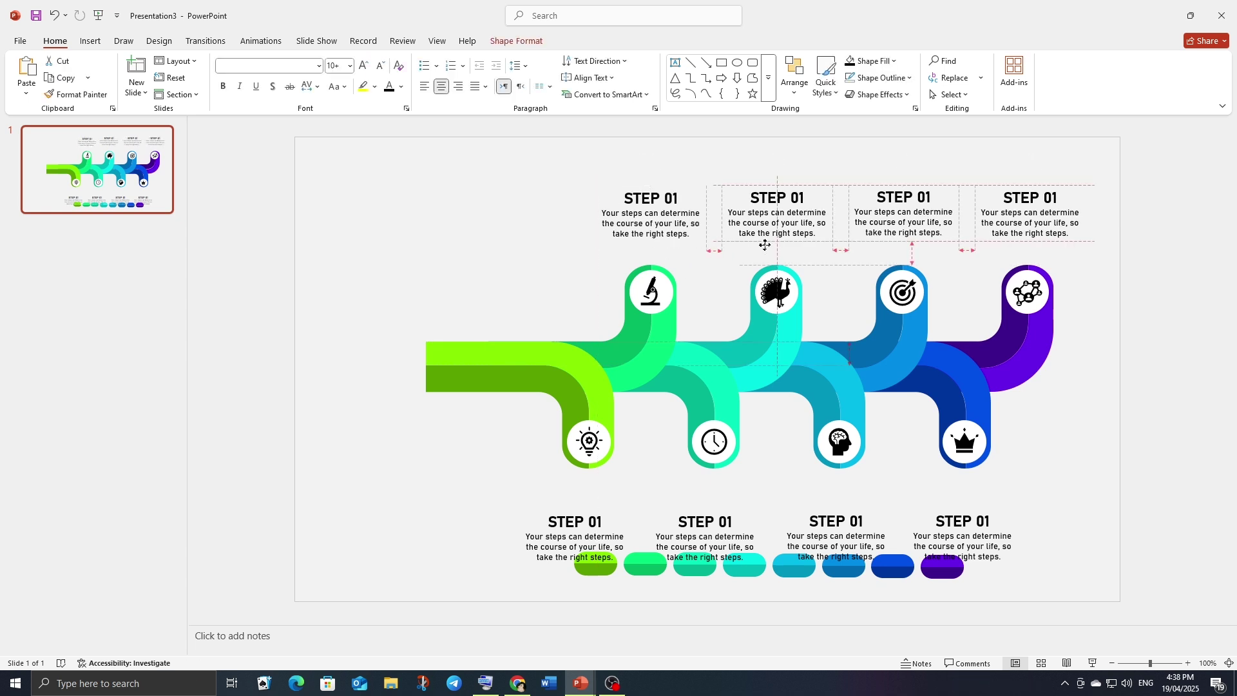
pyautogui.moveTo(910, 243); pyautogui.dragTo(909, 247)
pyautogui.moveTo(1034, 245); pyautogui.dragTo(1031, 244)
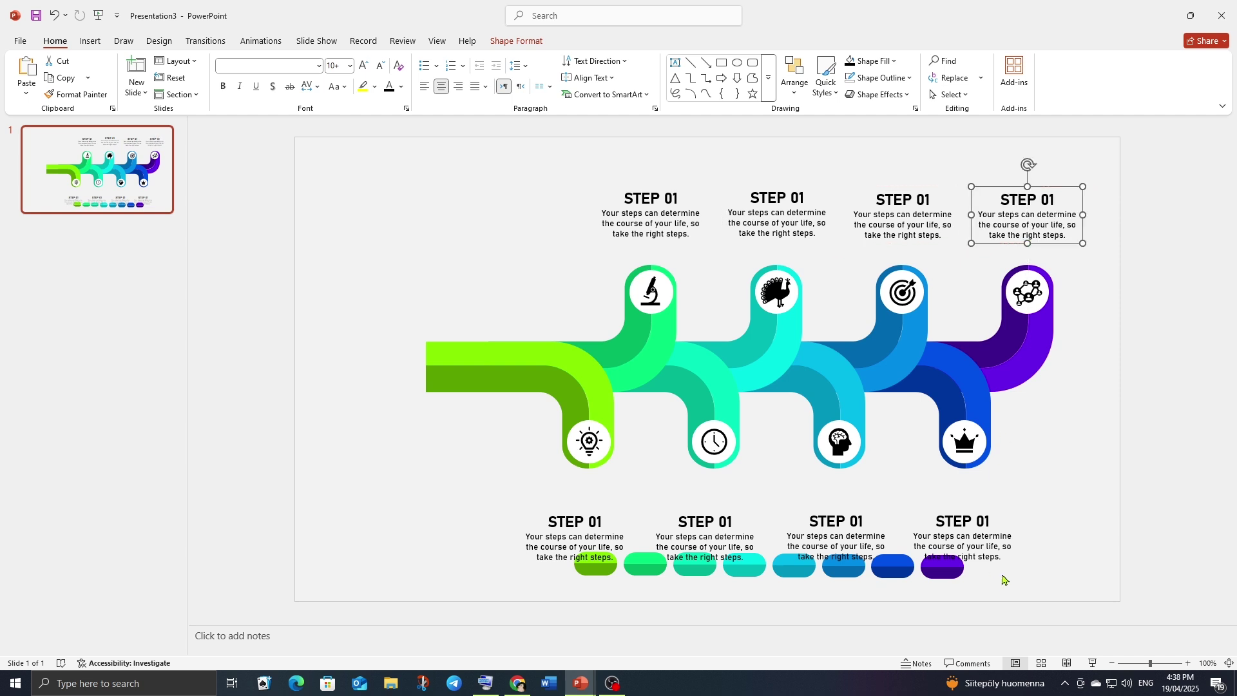
pyautogui.moveTo(1004, 562); pyautogui.dragTo(1010, 549)
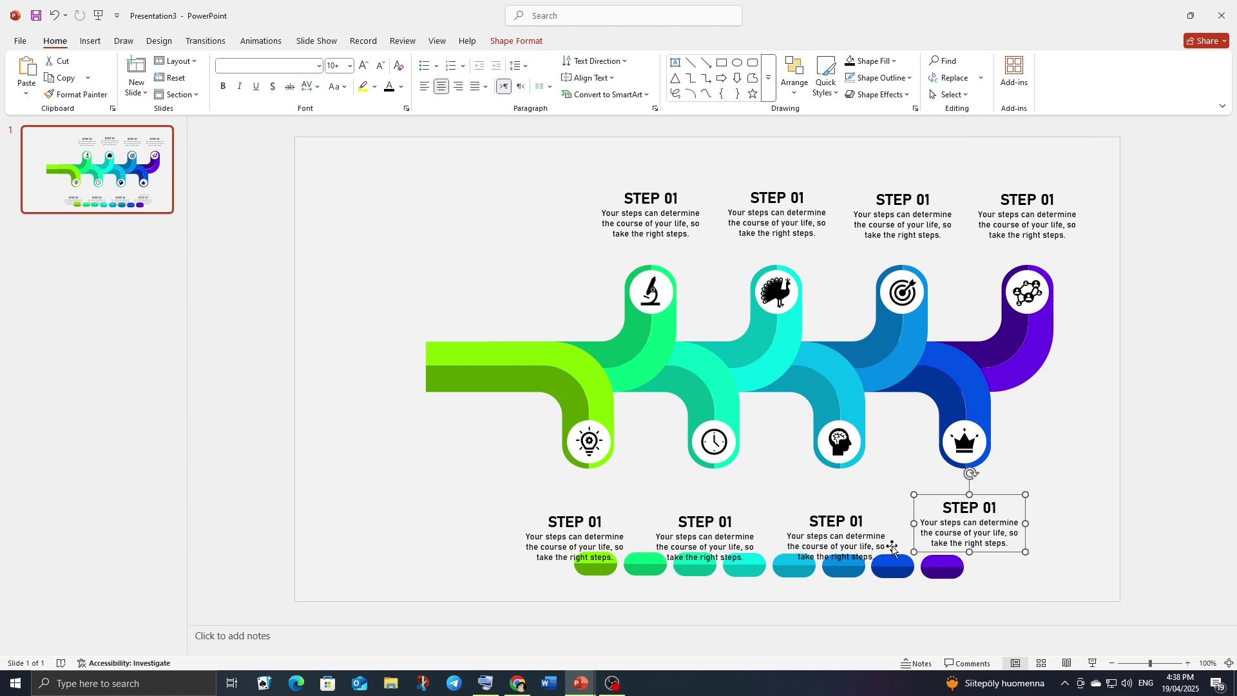
# - Raise the bottom boxes under the head, clock and light-bulb icons, and lower the pill row slightly
pyautogui.moveTo(890, 536); pyautogui.dragTo(893, 521)
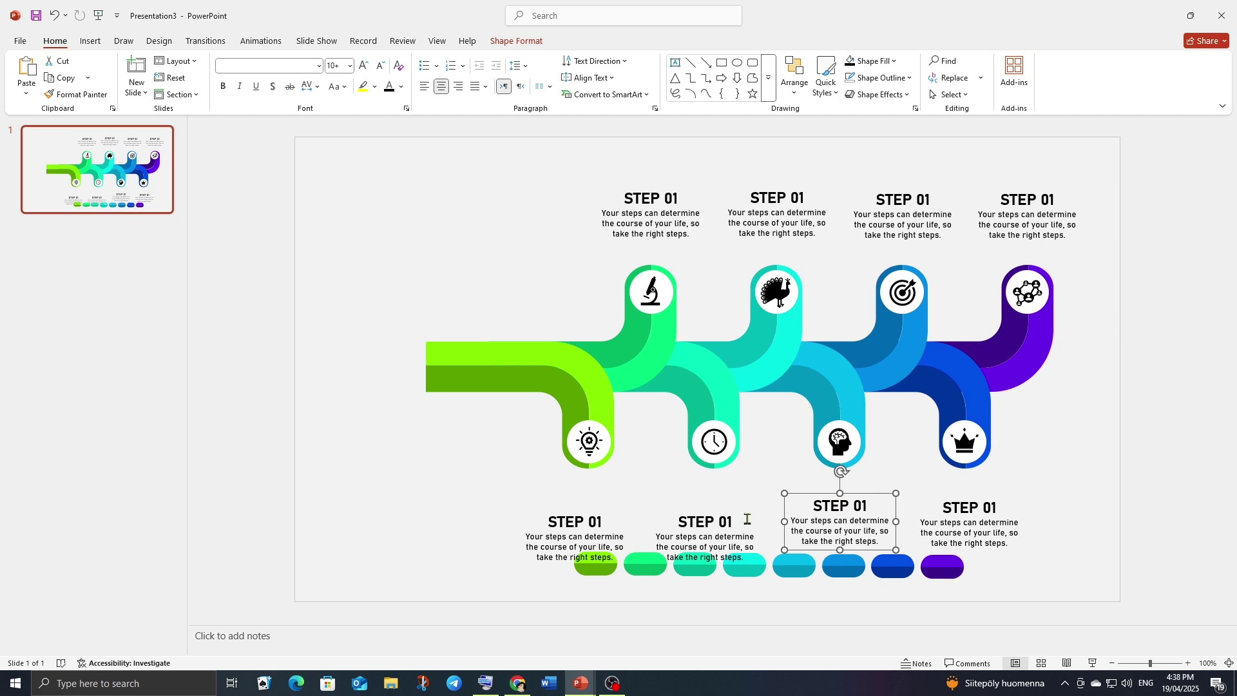
pyautogui.moveTo(754, 518); pyautogui.dragTo(766, 502)
pyautogui.click(609, 517)
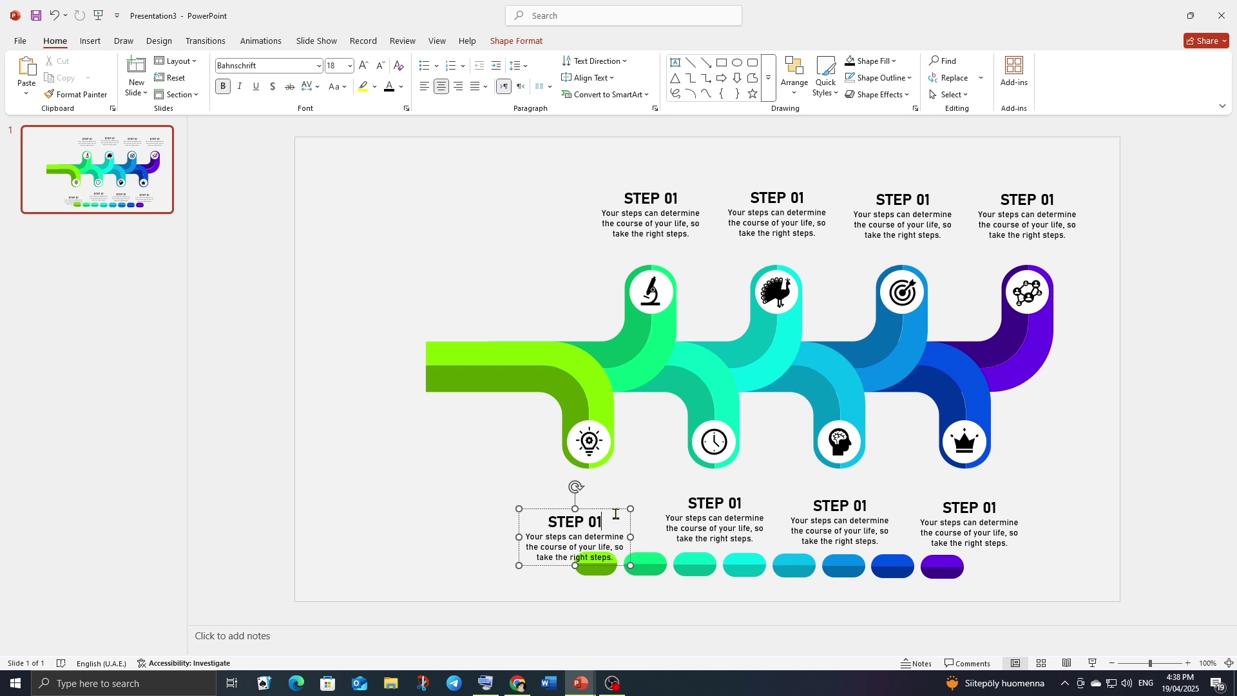
pyautogui.moveTo(616, 512); pyautogui.dragTo(630, 491)
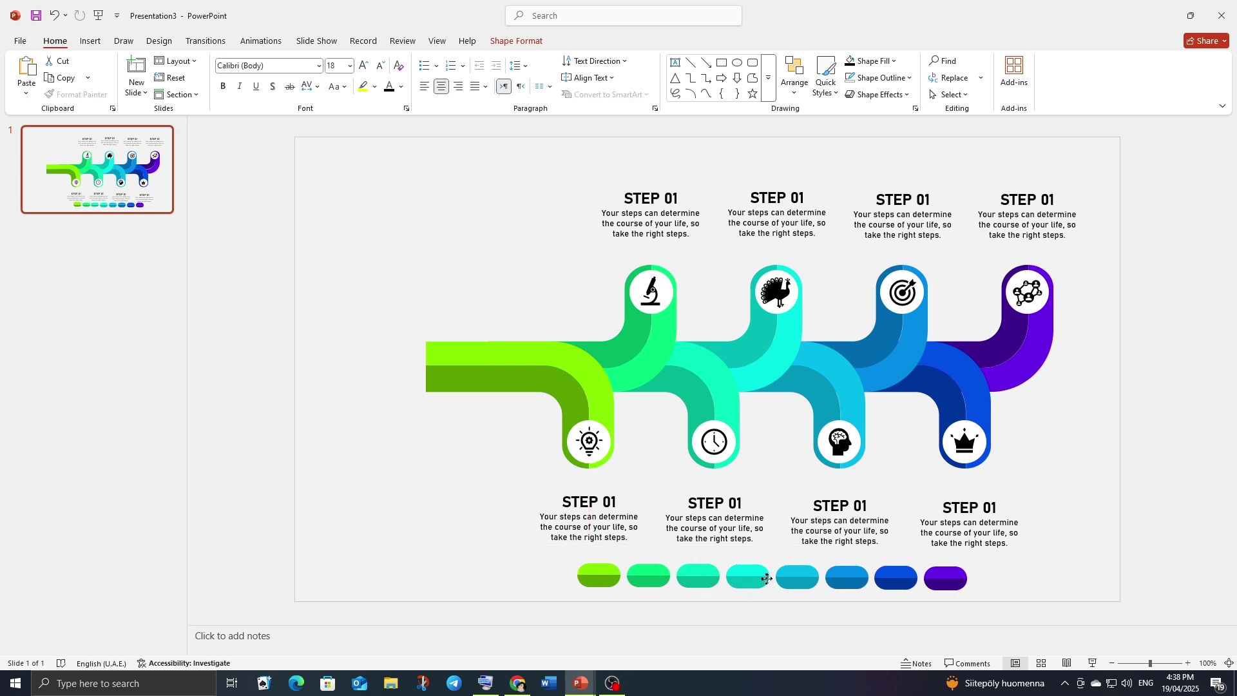
pyautogui.moveTo(765, 570); pyautogui.dragTo(768, 580)
pyautogui.click(1130, 456)
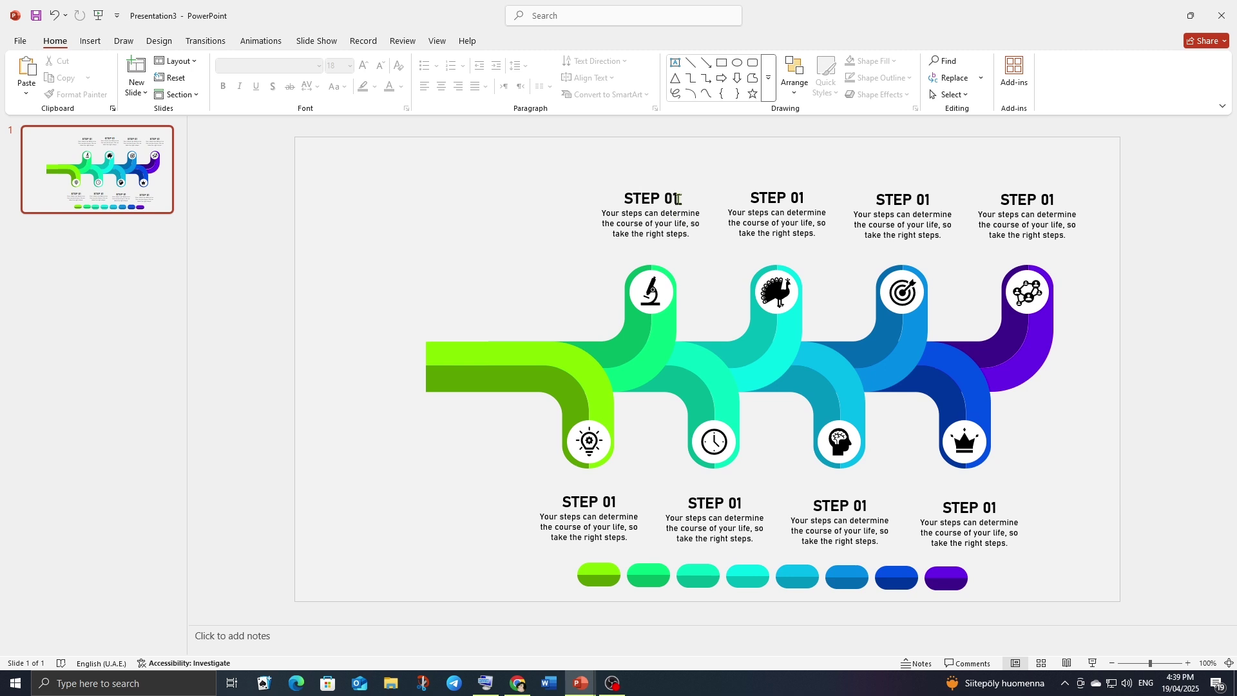
# - Colour 01 green with the eyedropper, then change the second heading to 02 in teal
pyautogui.moveTo(678, 199); pyautogui.dragTo(667, 205)
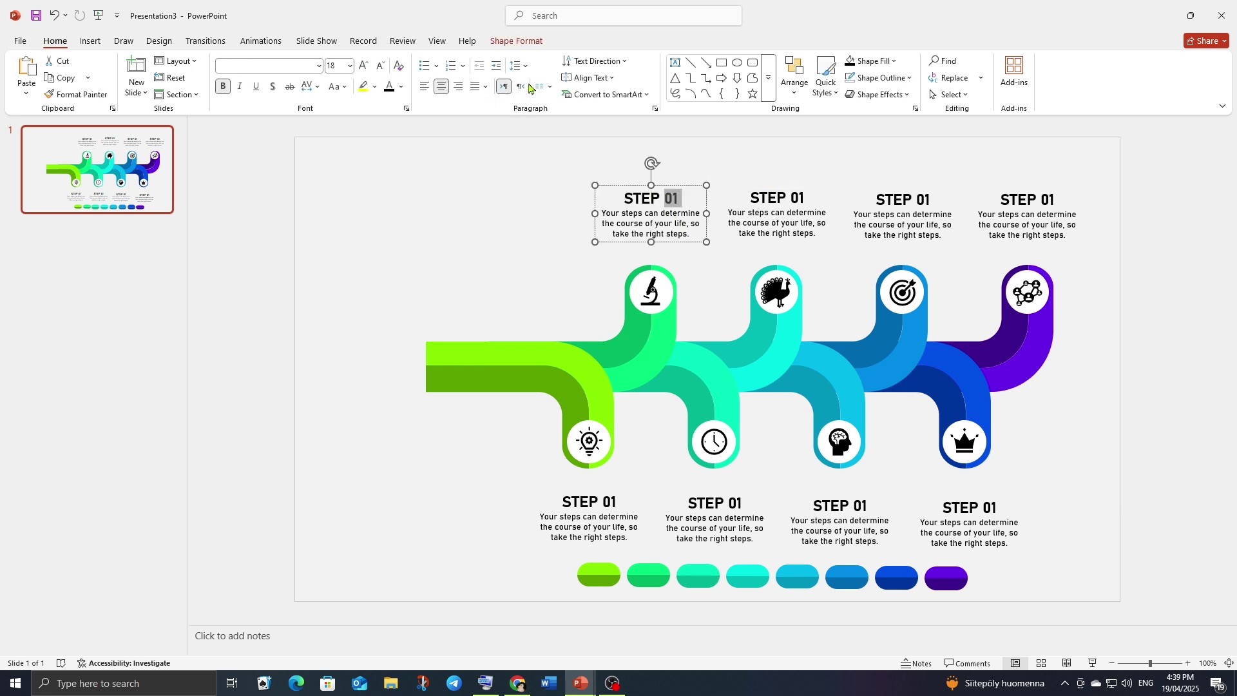
pyautogui.click(401, 86)
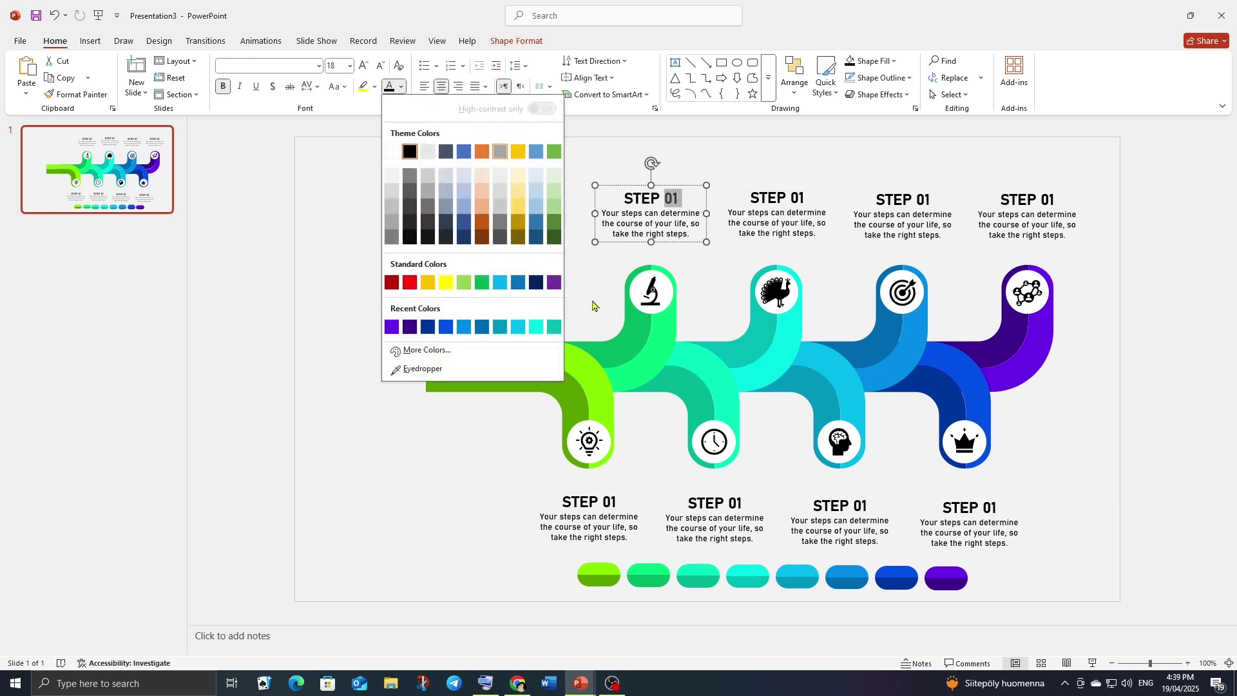
pyautogui.click(419, 370)
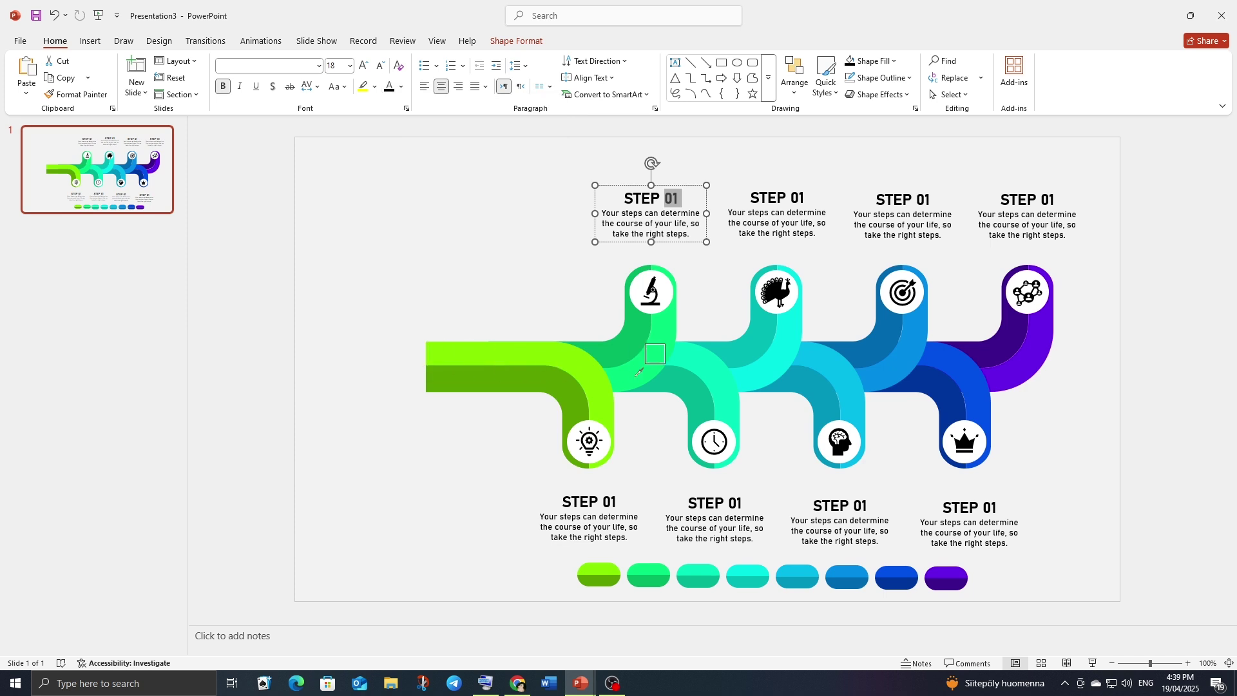
pyautogui.click(635, 340)
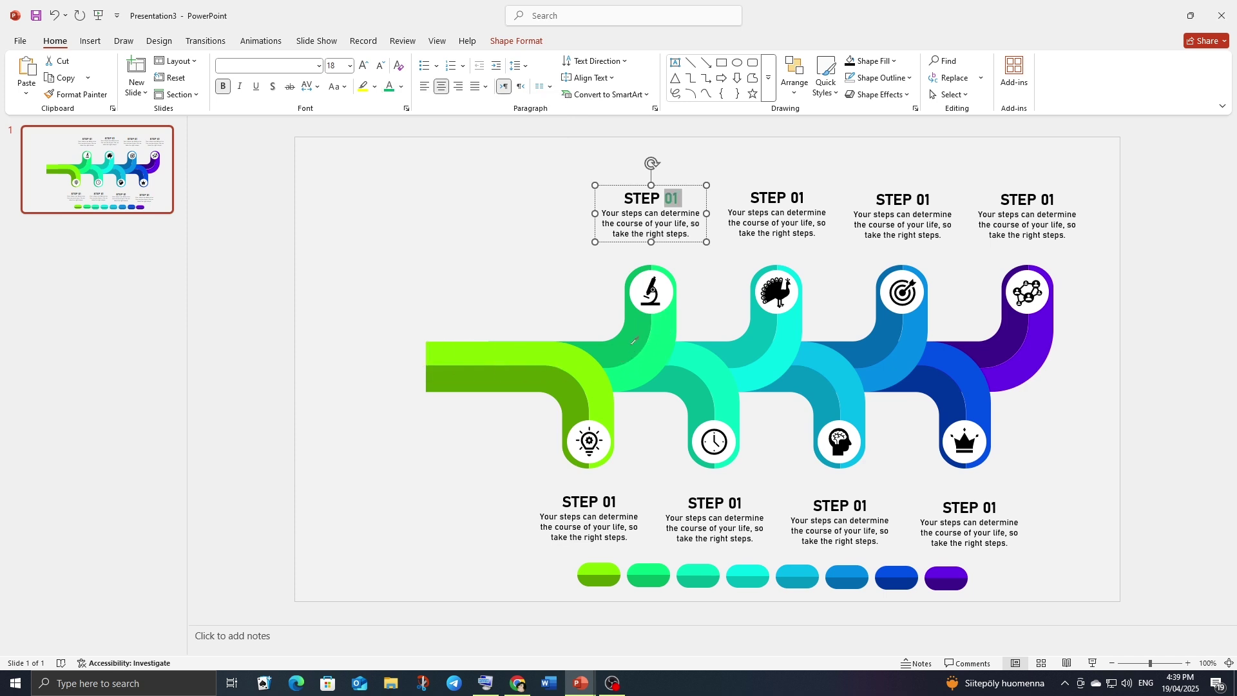
pyautogui.click(806, 198)
pyautogui.write('2')
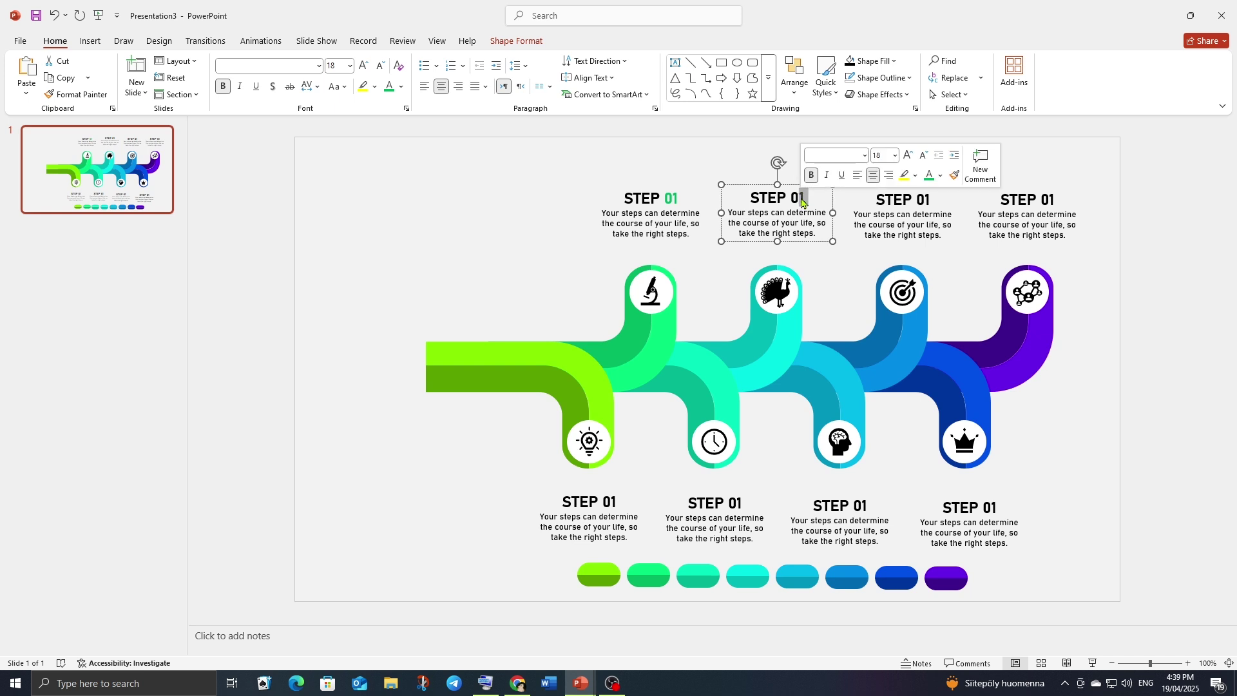
pyautogui.moveTo(810, 199); pyautogui.dragTo(794, 198)
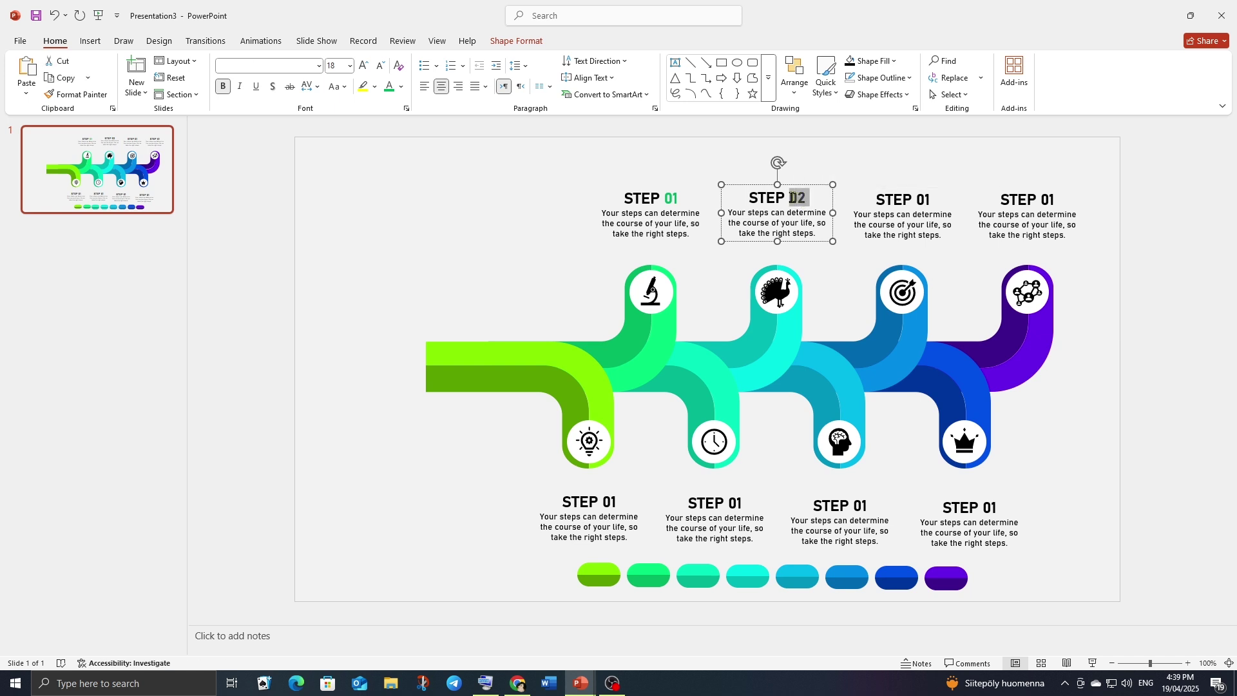
pyautogui.click(402, 88)
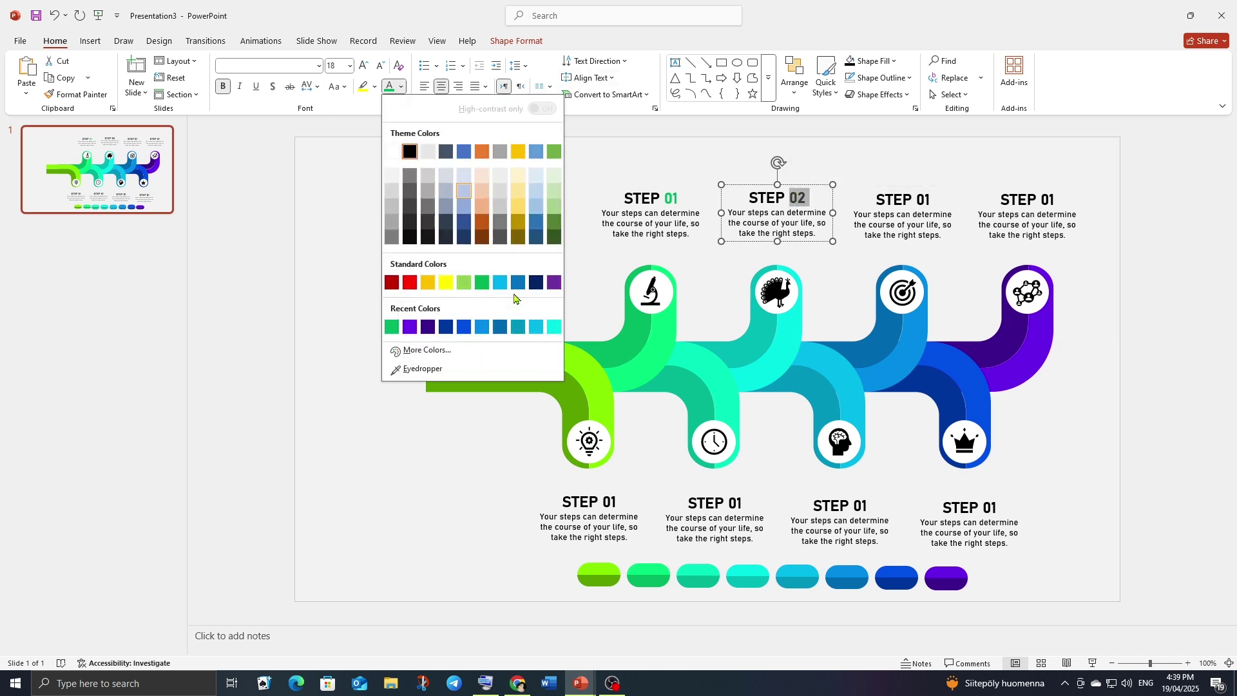
pyautogui.click(416, 374)
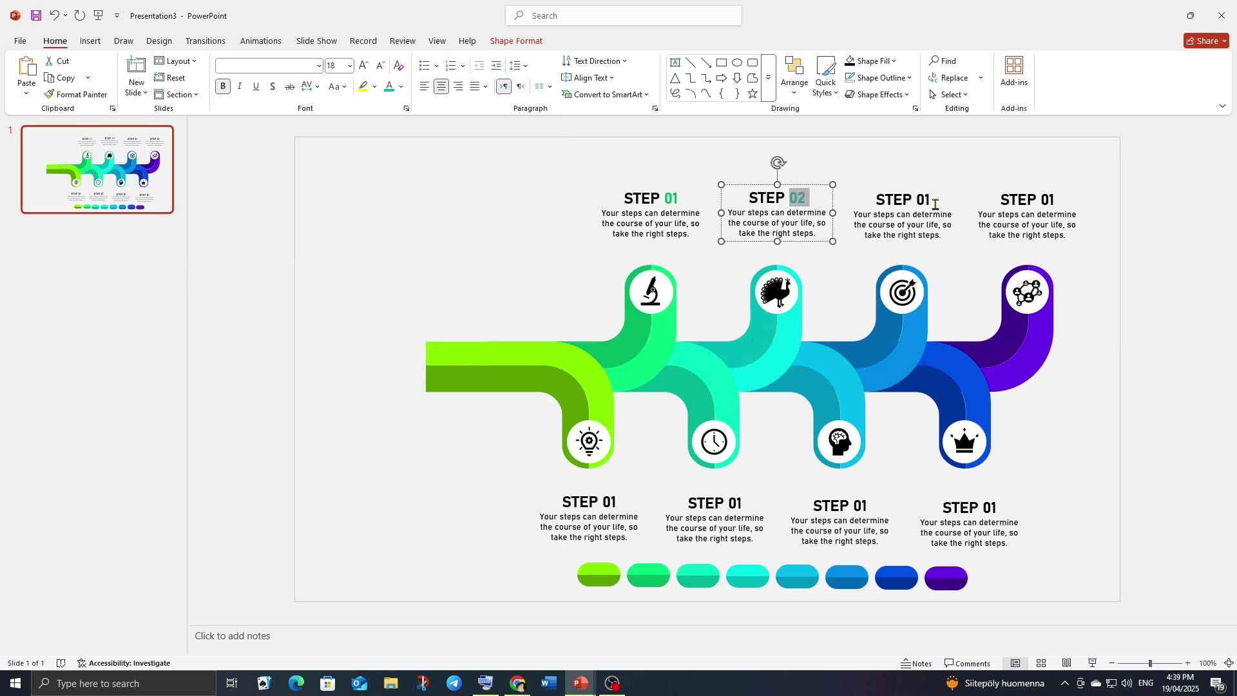
# - Renumber the third and fourth headings to 03 in blue and 04 in purple
pyautogui.moveTo(936, 204); pyautogui.dragTo(927, 204)
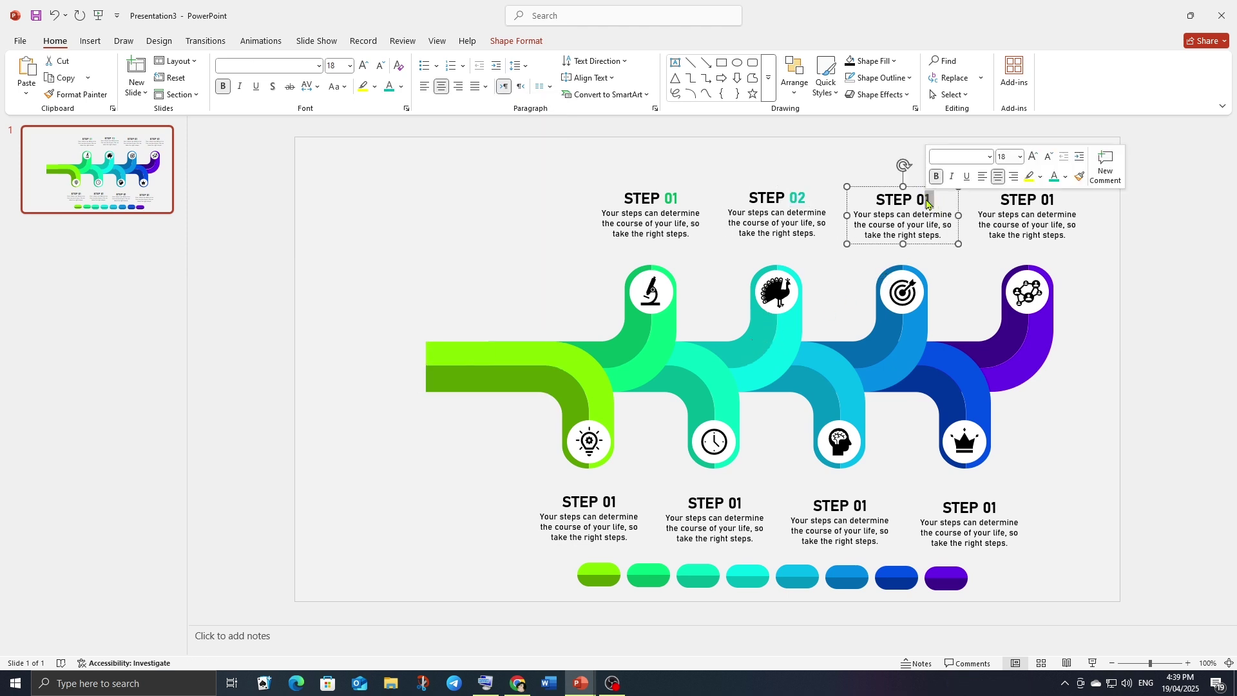
pyautogui.write('3')
pyautogui.moveTo(925, 200); pyautogui.dragTo(914, 201)
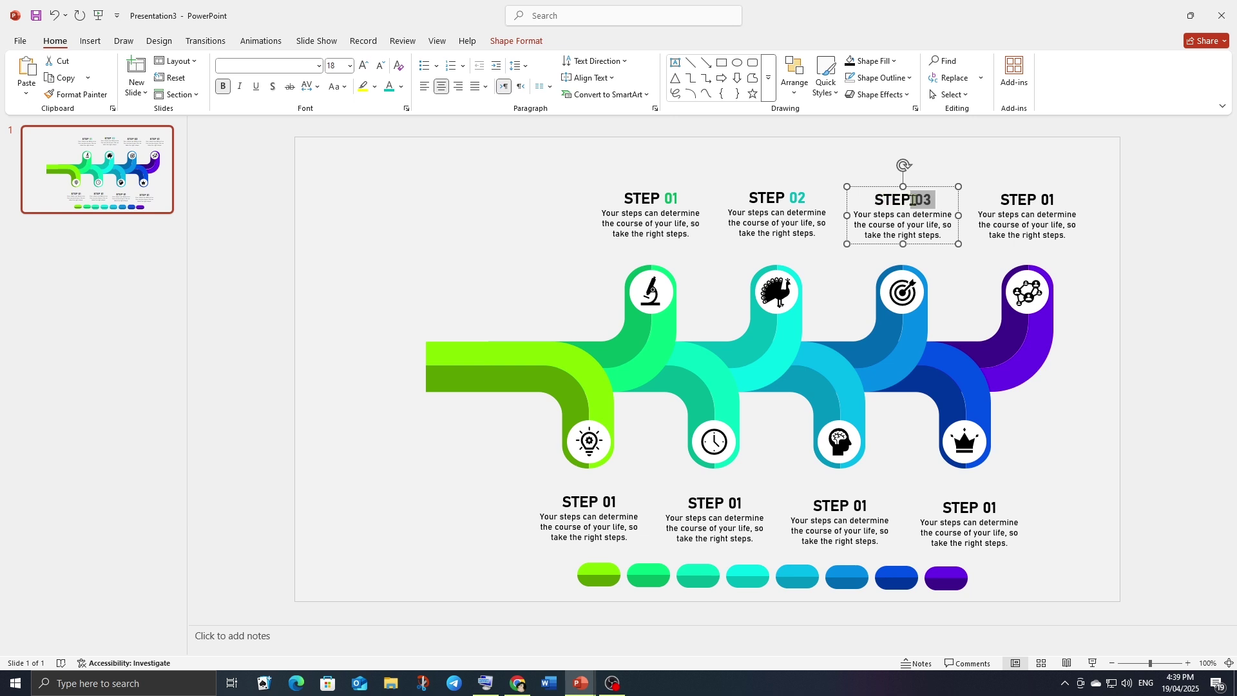
pyautogui.click(401, 86)
pyautogui.click(419, 369)
pyautogui.moveTo(1057, 199); pyautogui.dragTo(1051, 204)
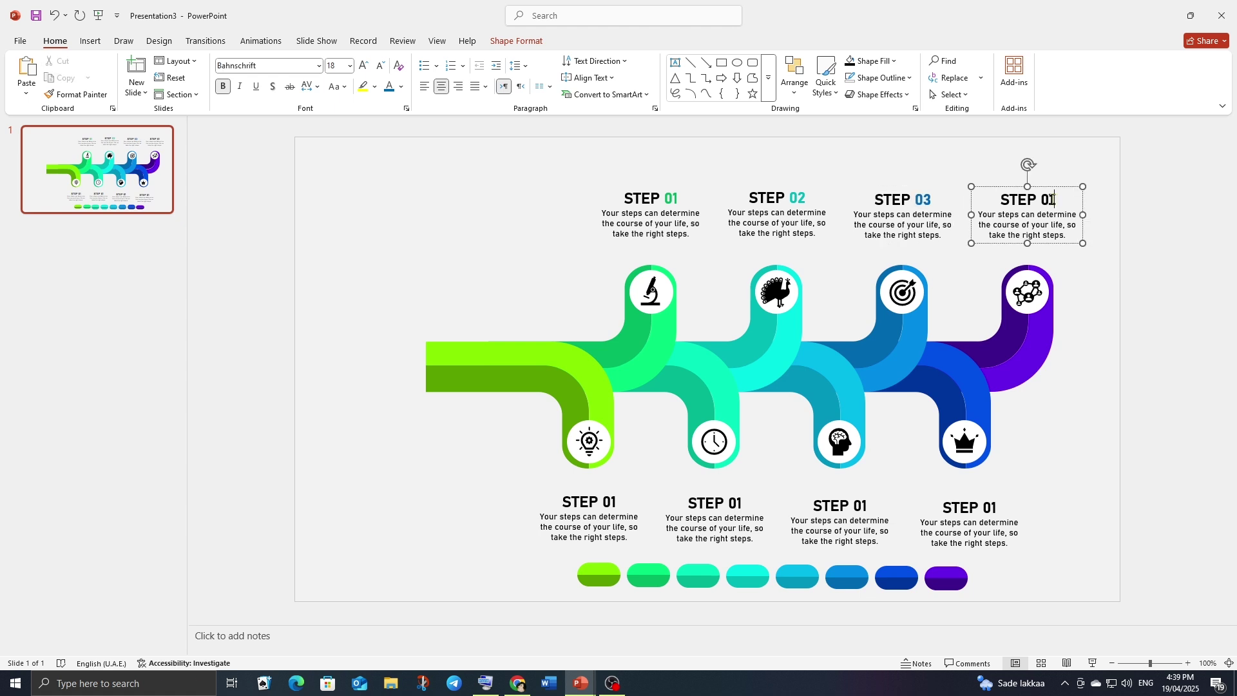
pyautogui.write('4')
pyautogui.moveTo(1060, 200); pyautogui.dragTo(1038, 200)
pyautogui.click(401, 86)
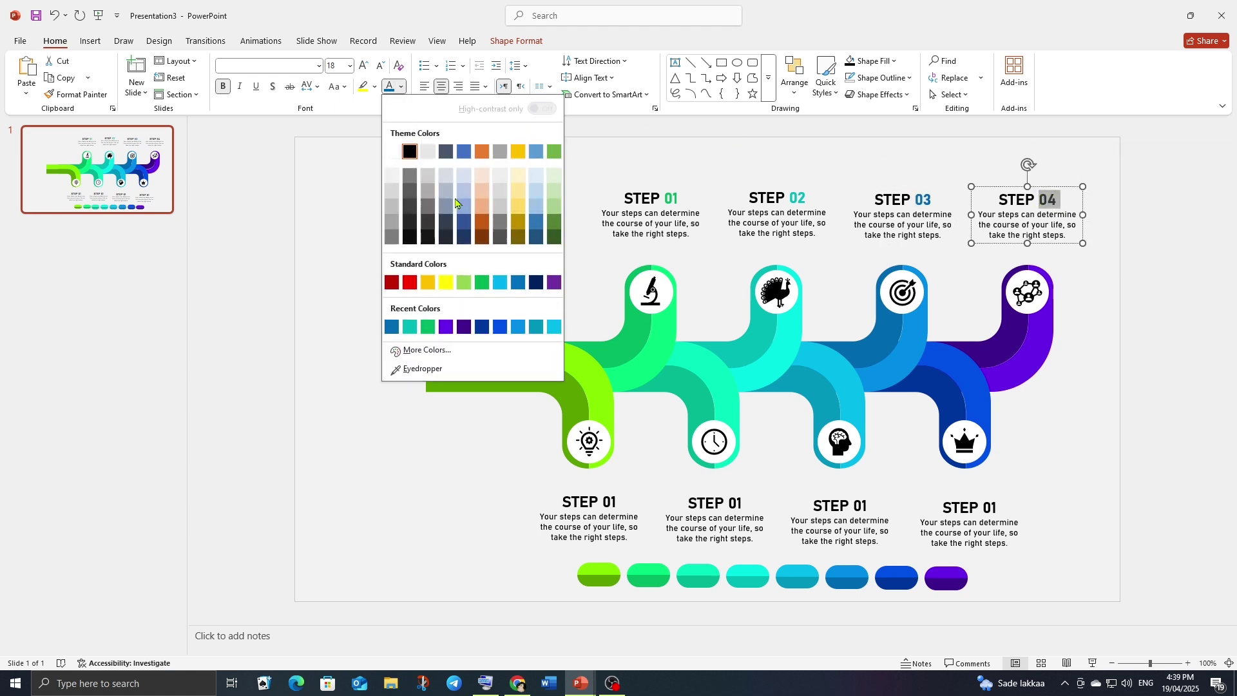
pyautogui.click(407, 372)
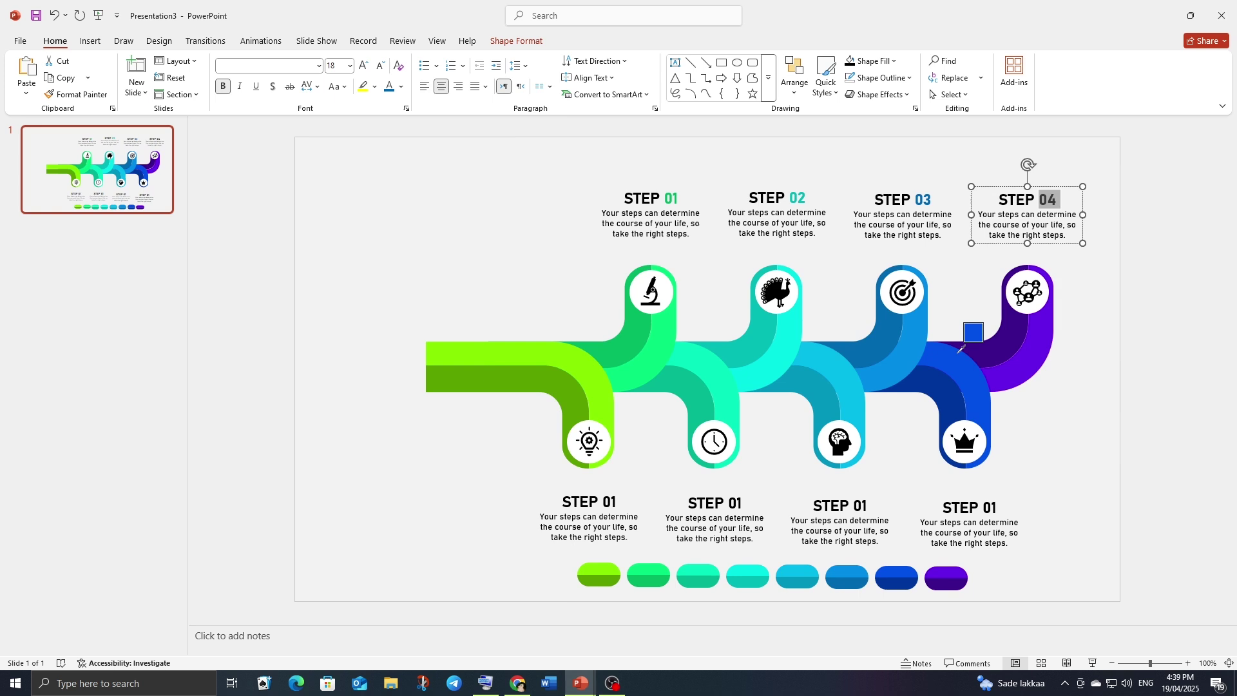
pyautogui.click(1002, 348)
# - Change the bottom-left heading to 05 and colour it its section's green
pyautogui.click(615, 498)
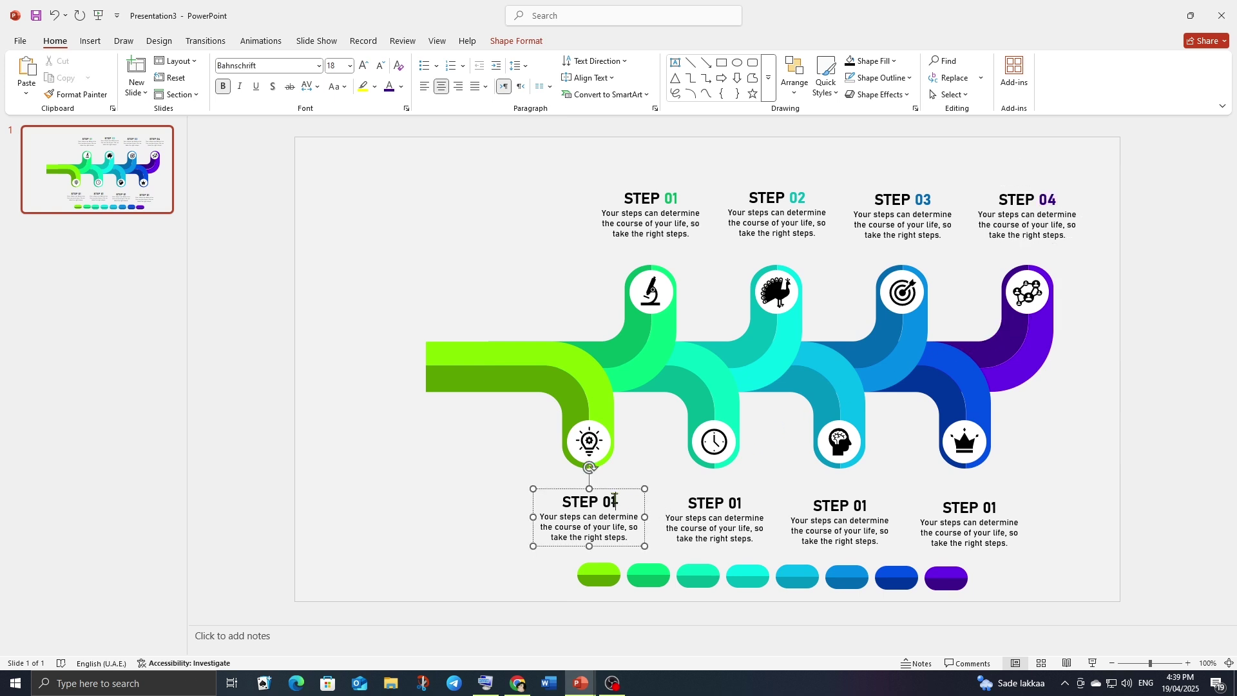
pyautogui.moveTo(617, 501); pyautogui.dragTo(612, 501)
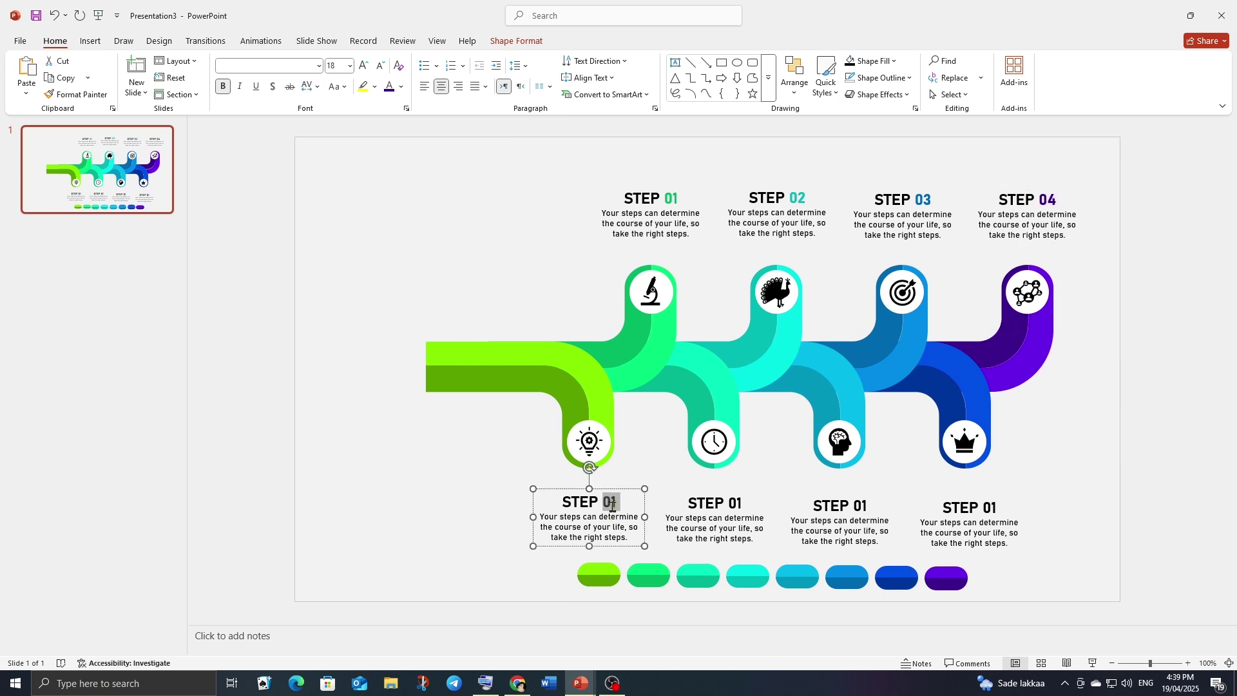
pyautogui.doubleClick(613, 503)
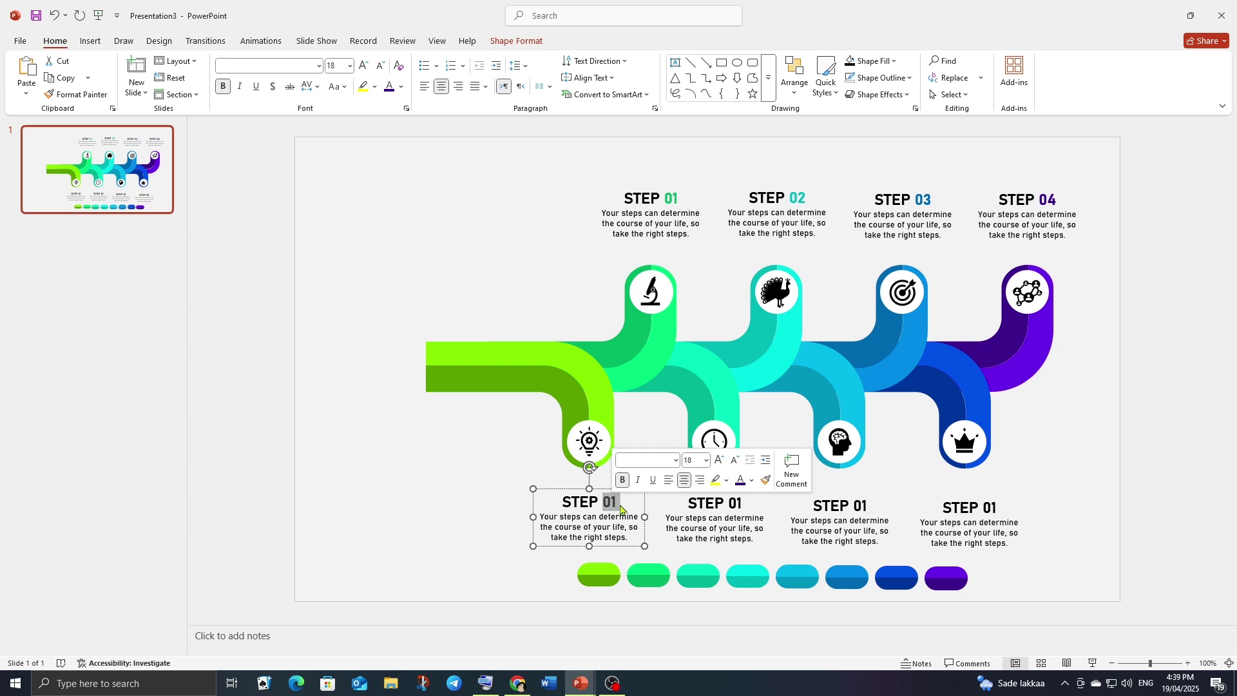
pyautogui.click(622, 505)
pyautogui.moveTo(616, 503); pyautogui.dragTo(611, 503)
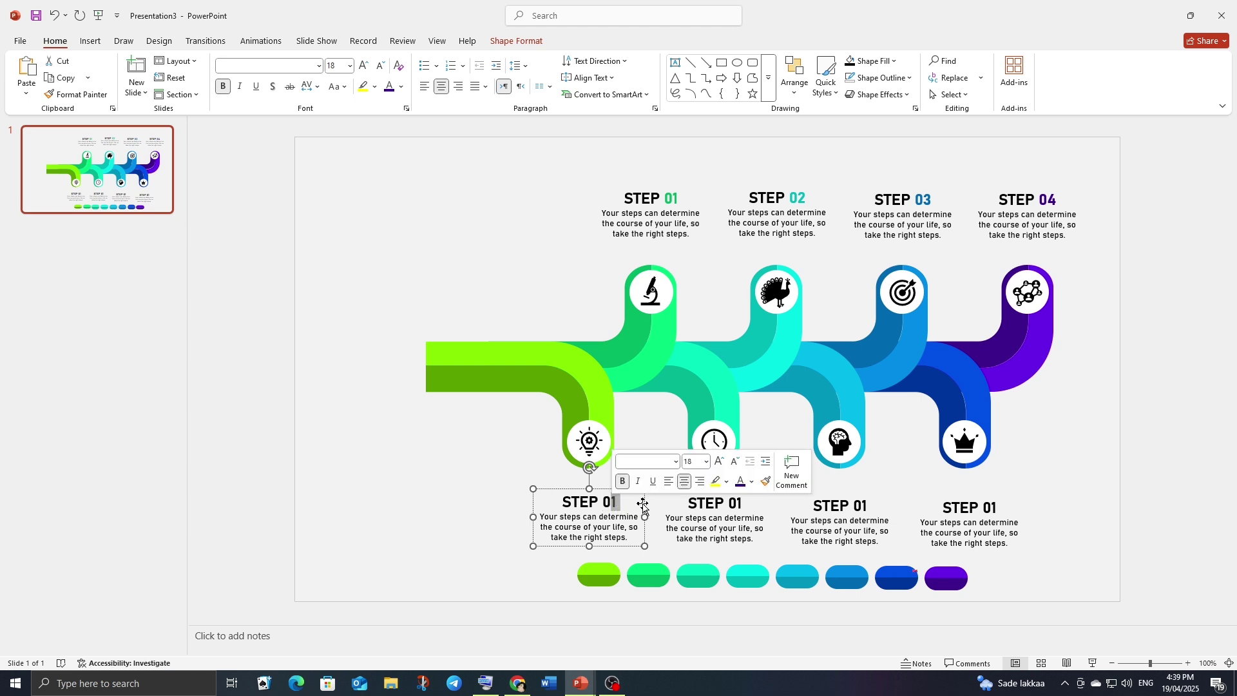
pyautogui.write('5')
pyautogui.moveTo(618, 502); pyautogui.dragTo(605, 507)
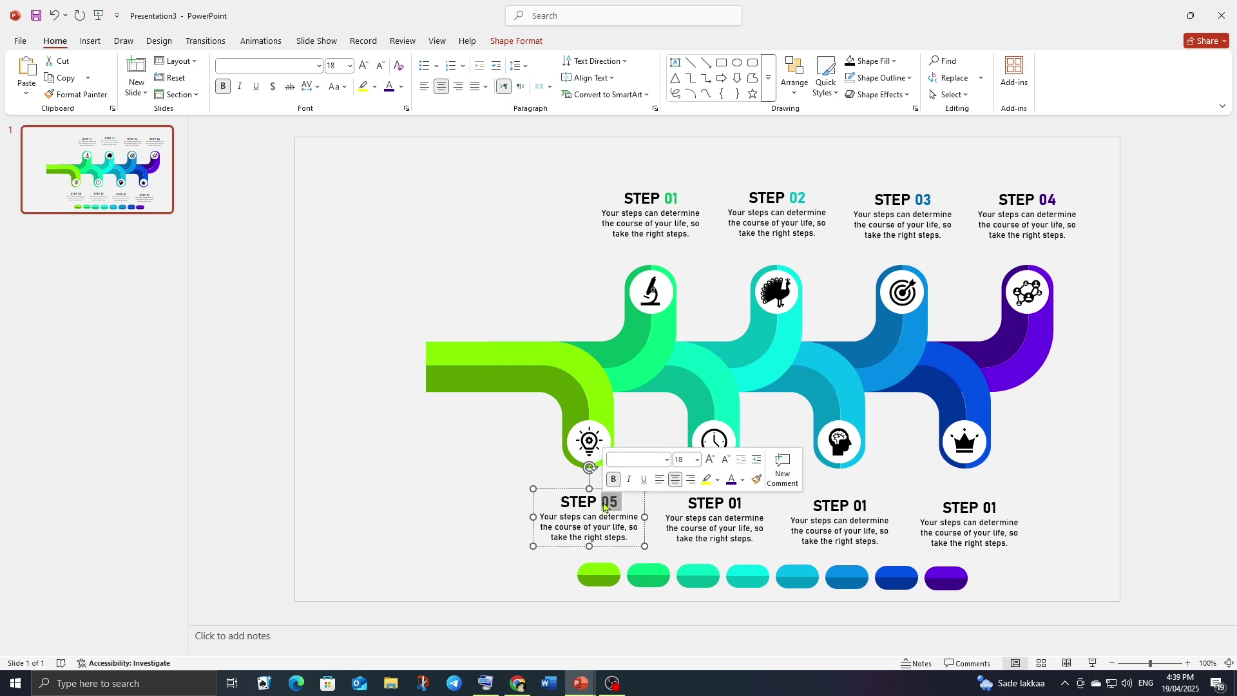
pyautogui.click(401, 86)
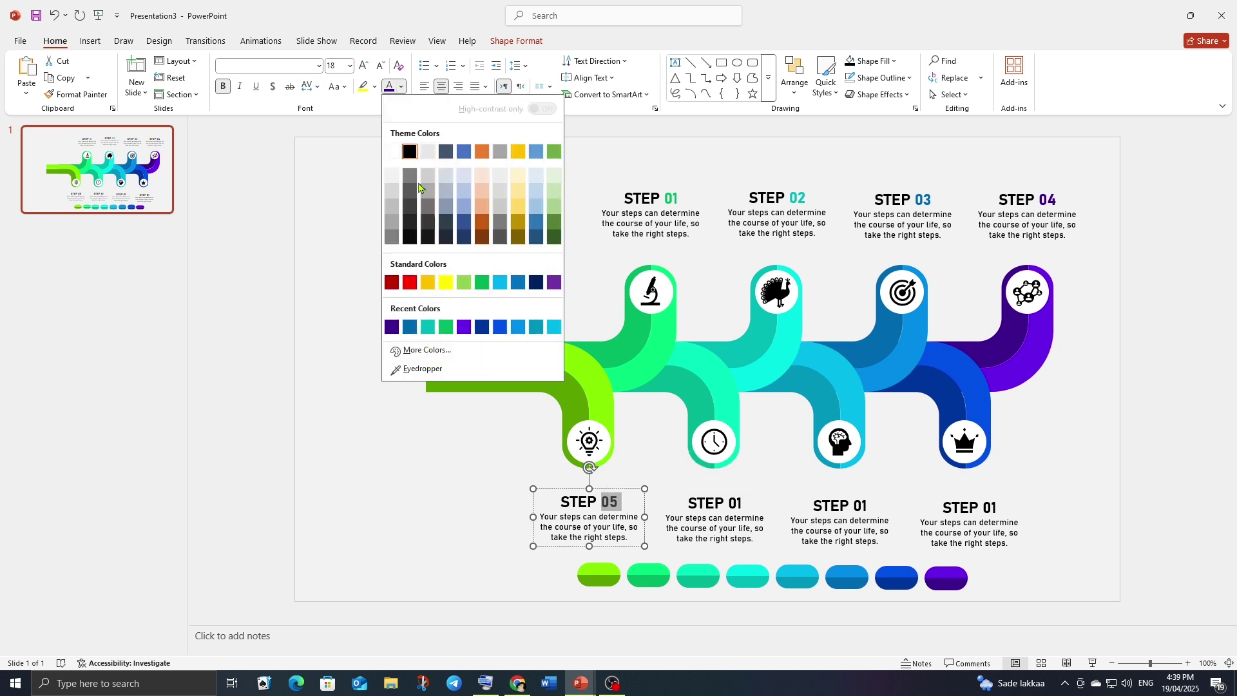
pyautogui.click(412, 371)
pyautogui.click(576, 399)
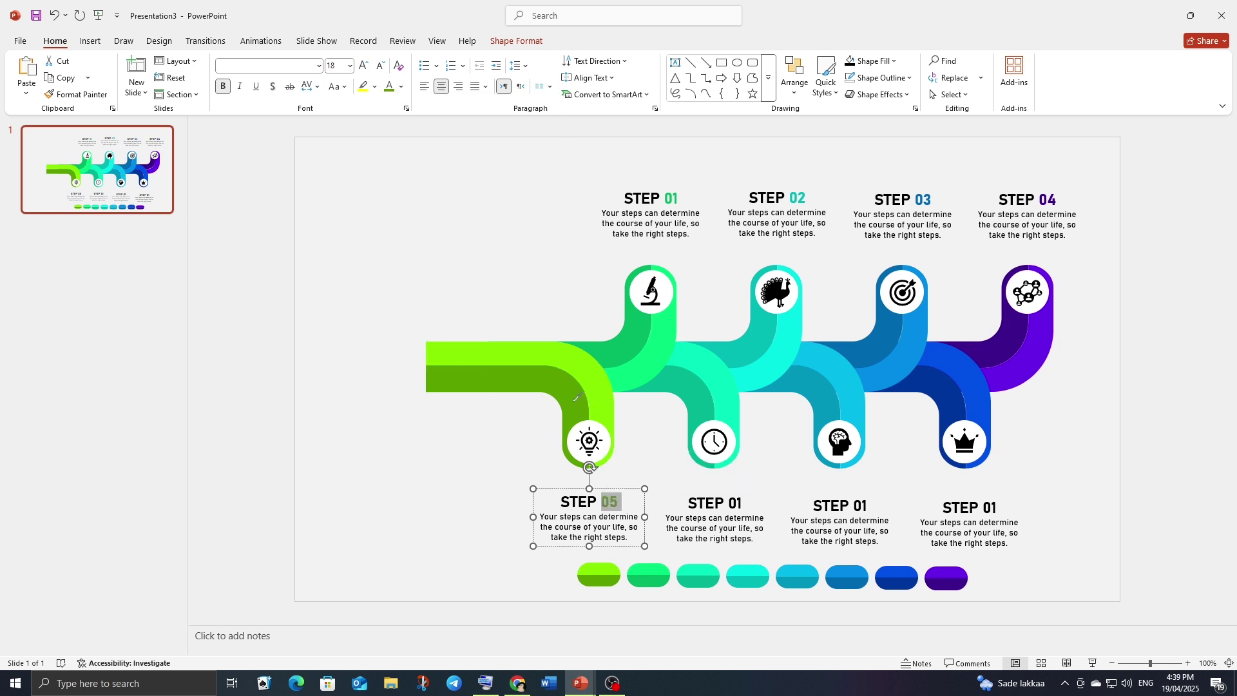
# - Renumber the sixth and seventh headings to 06 in teal-green and 07 in teal
pyautogui.moveTo(743, 506); pyautogui.dragTo(731, 504)
pyautogui.write('6')
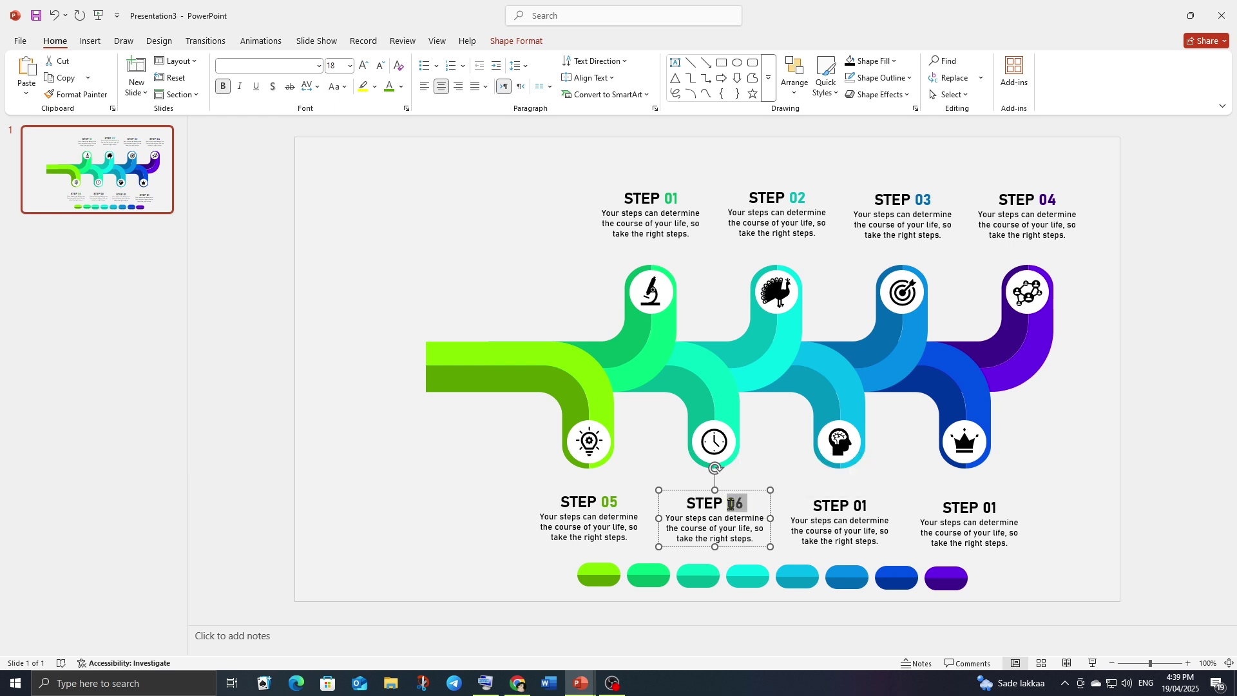
pyautogui.click(401, 86)
pyautogui.click(432, 368)
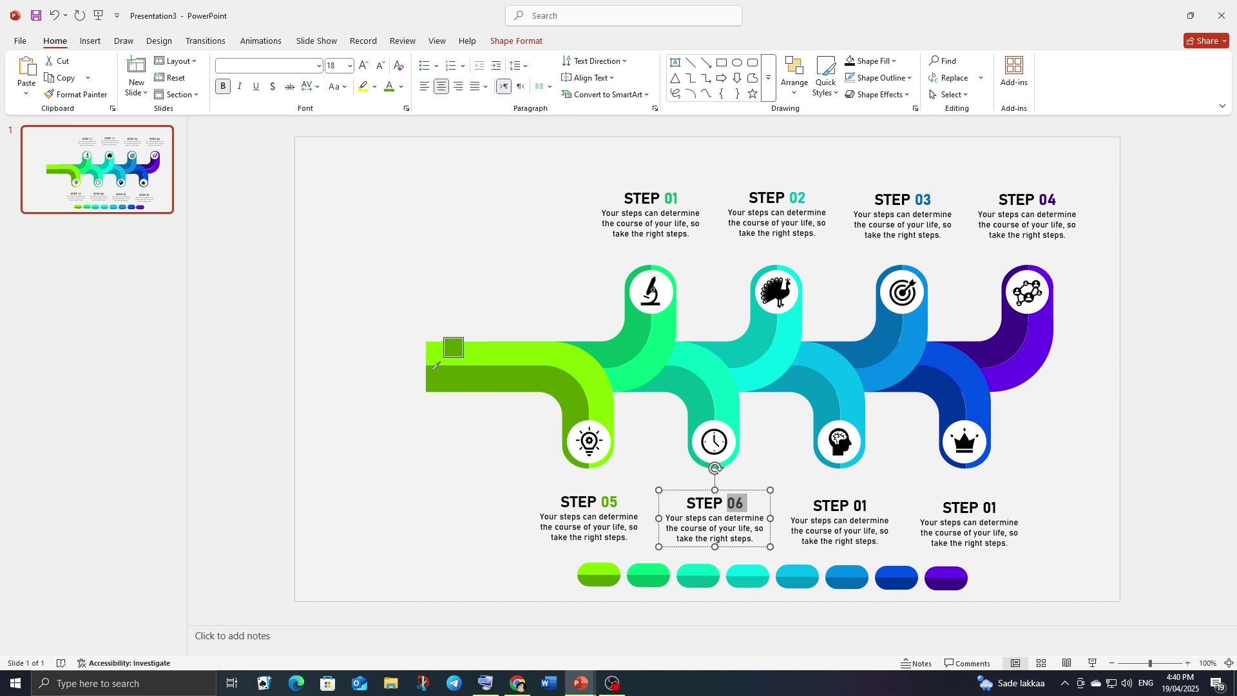
pyautogui.click(690, 391)
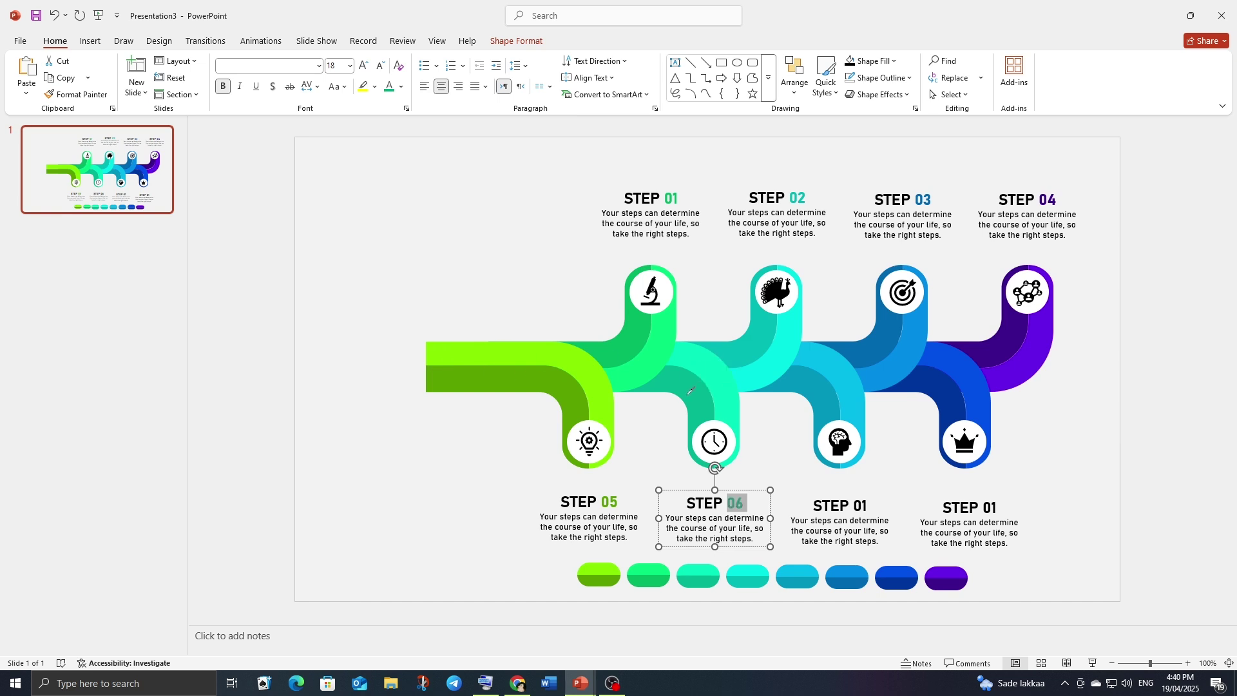
pyautogui.click(867, 506)
pyautogui.doubleClick(867, 507)
pyautogui.write('07')
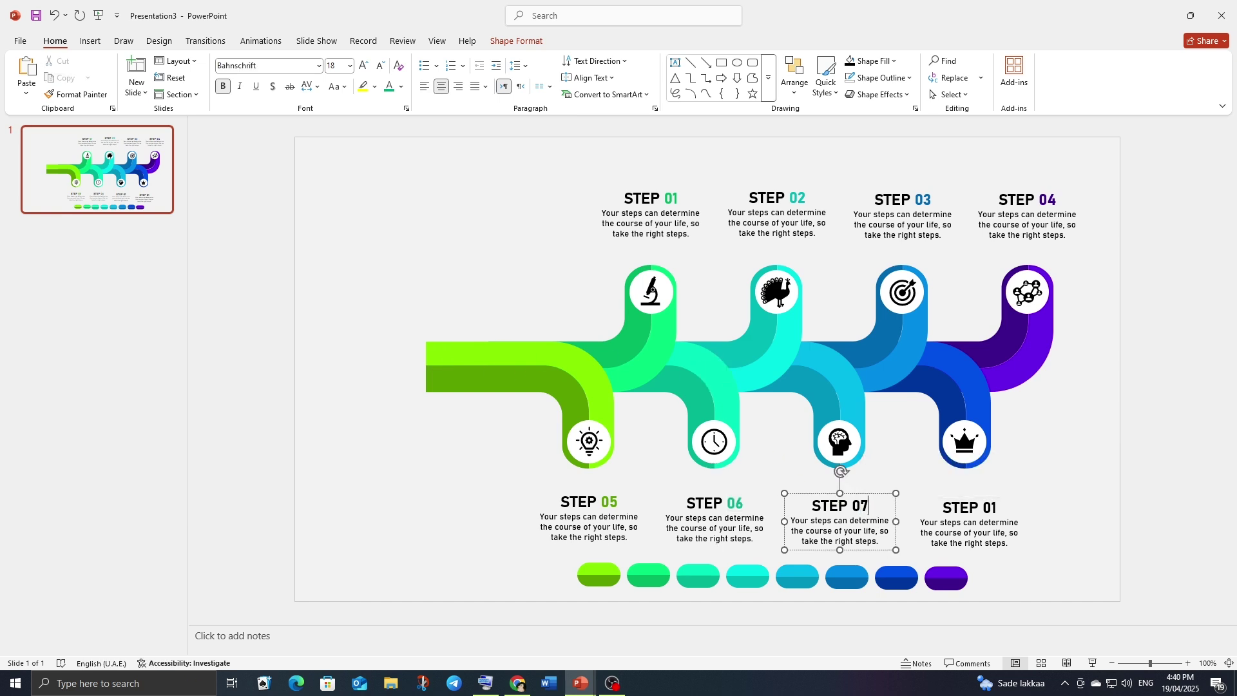
pyautogui.moveTo(870, 507); pyautogui.dragTo(861, 507)
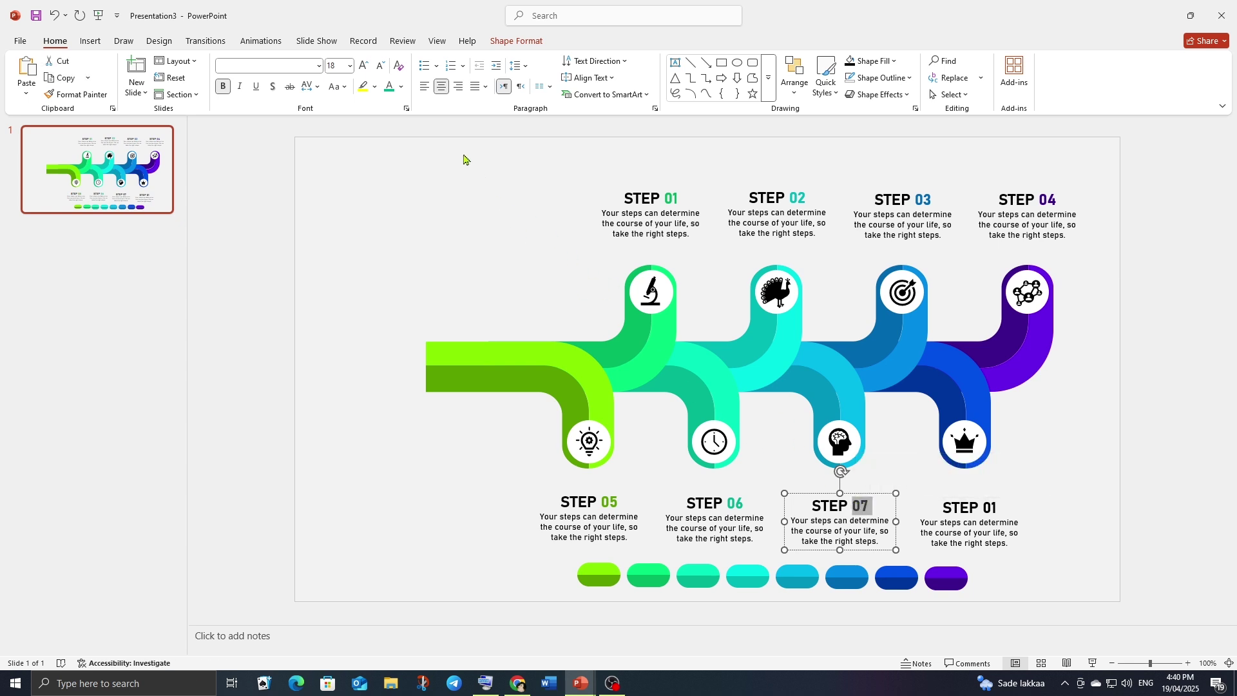
pyautogui.click(401, 86)
pyautogui.click(415, 369)
# - Change the eighth heading to 08 and colour it its section's dark blue
pyautogui.click(994, 507)
pyautogui.moveTo(993, 509); pyautogui.dragTo(1004, 513)
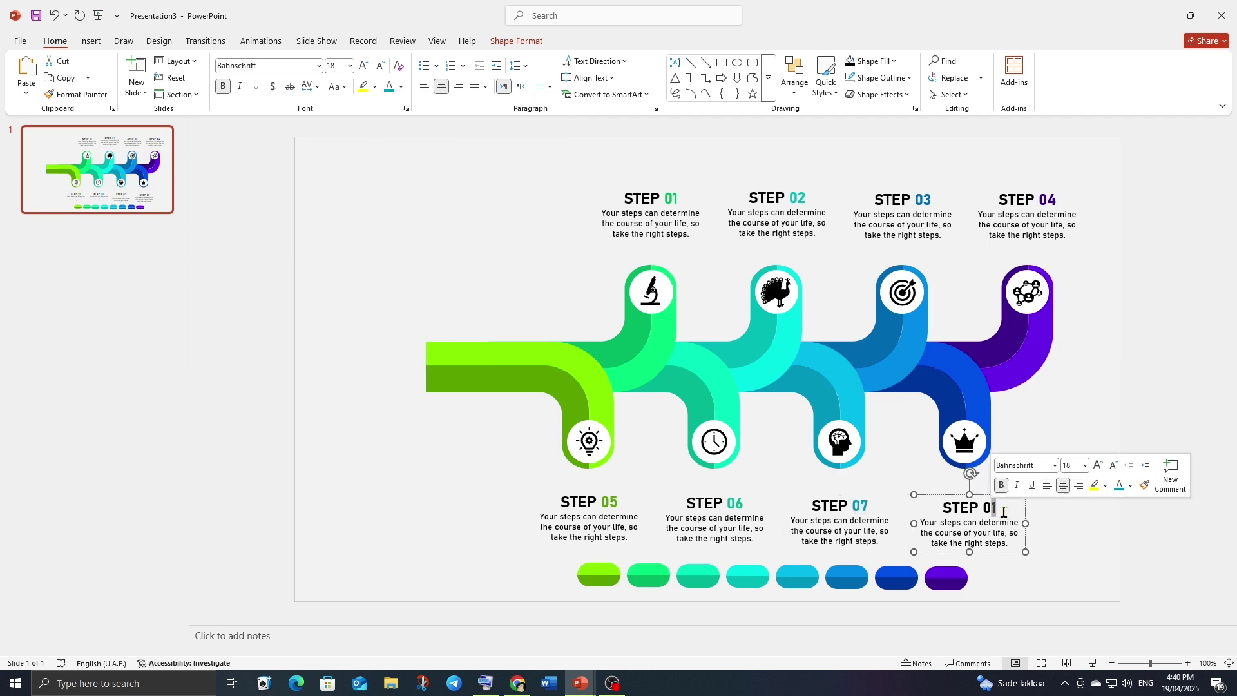
pyautogui.write('8')
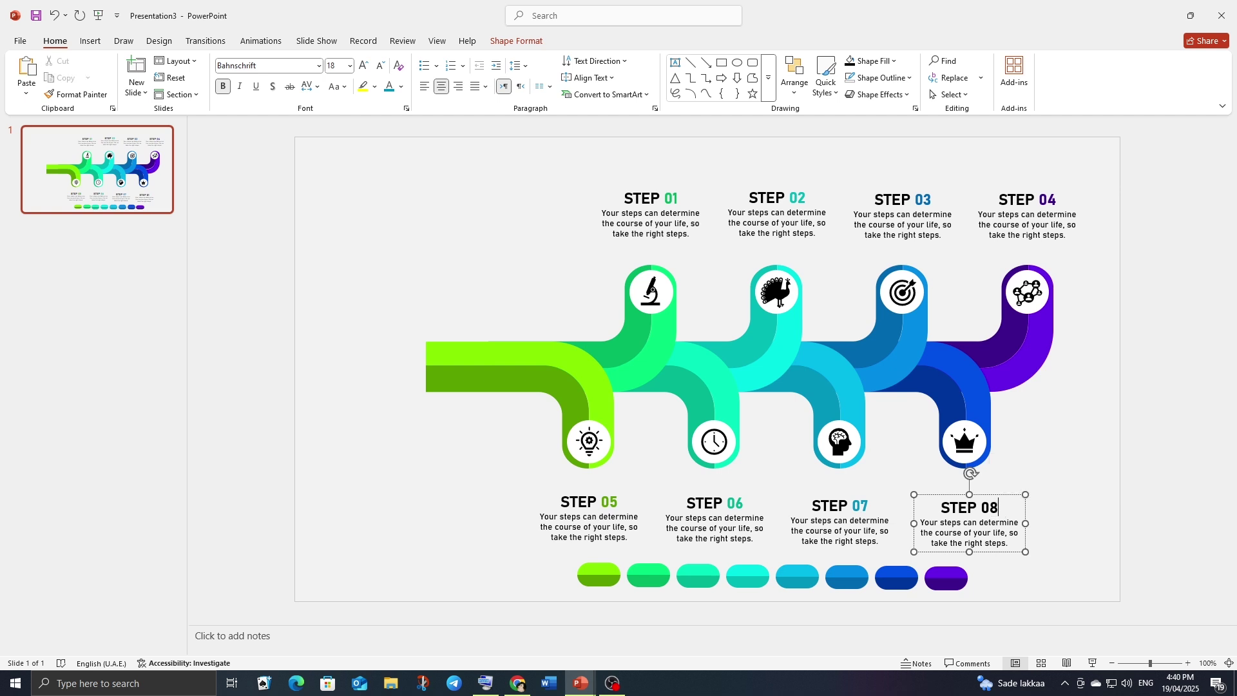
pyautogui.moveTo(998, 507); pyautogui.dragTo(985, 507)
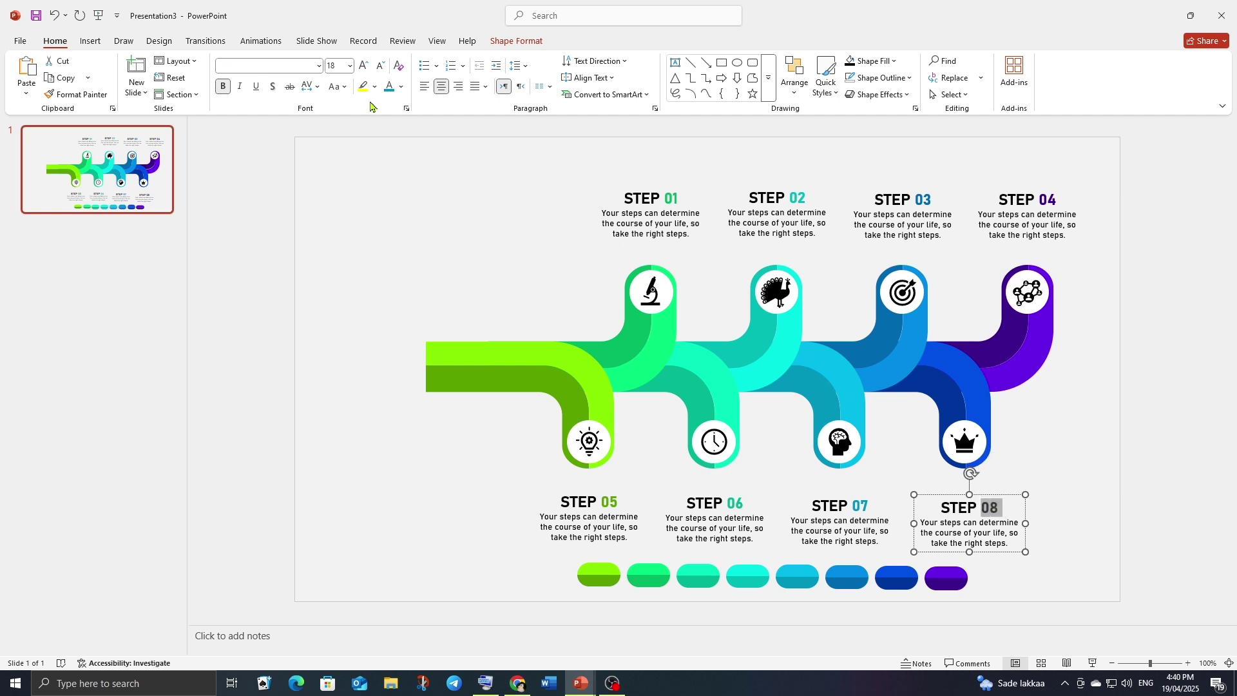
pyautogui.click(401, 86)
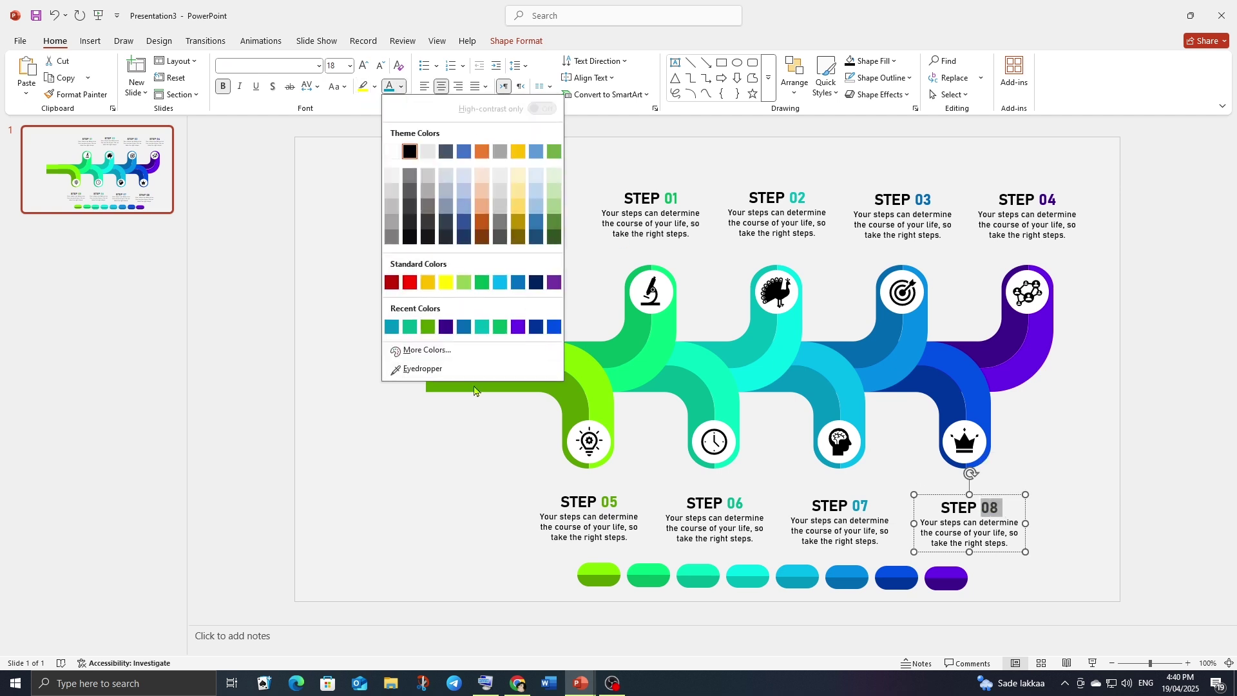
pyautogui.click(422, 369)
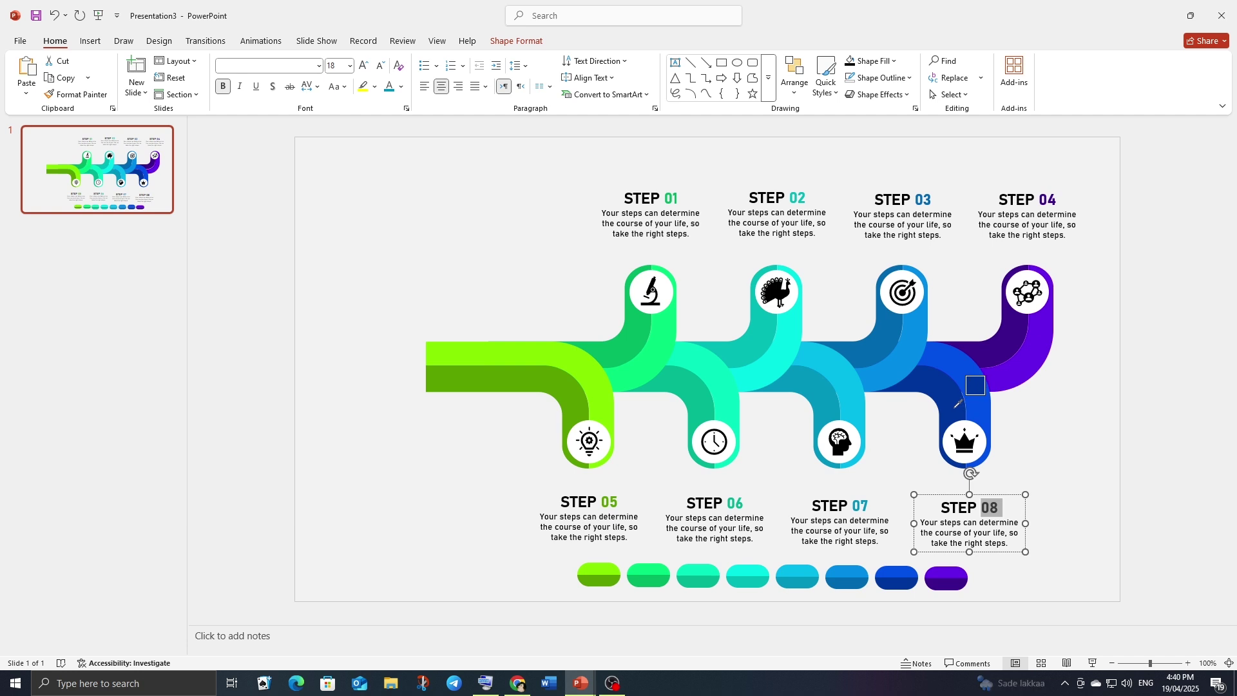
pyautogui.click(959, 404)
pyautogui.click(1054, 472)
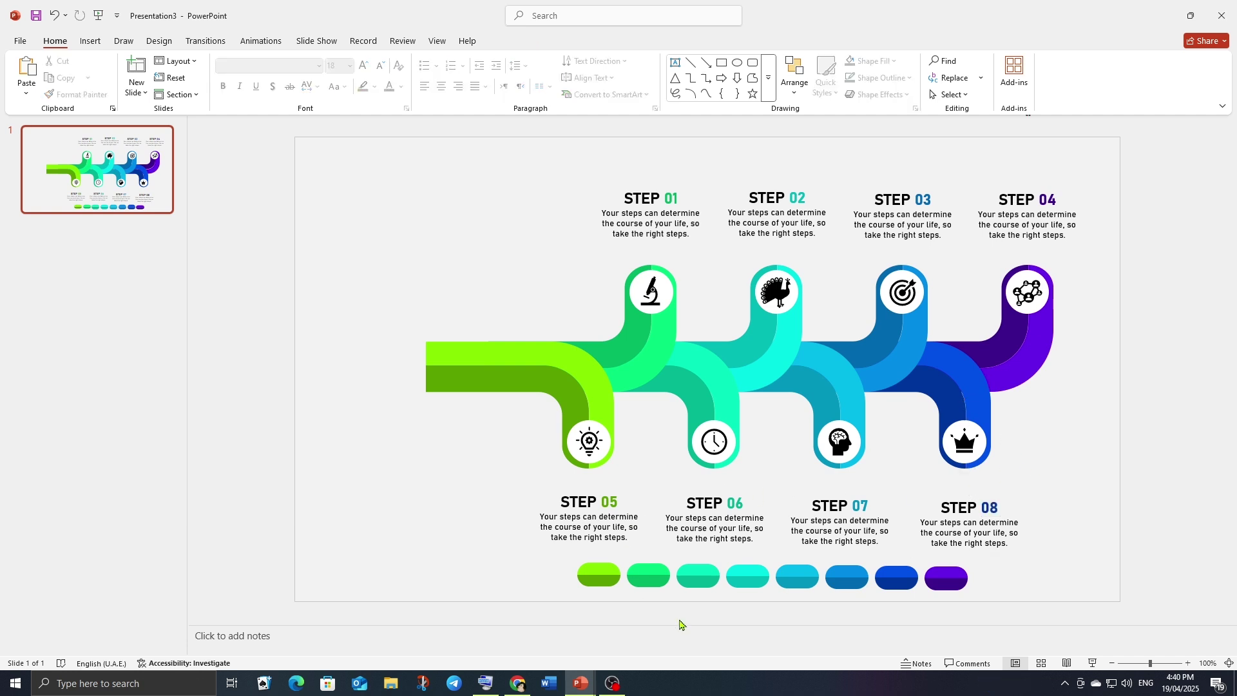
# - Draw a circle near the slide's left edge at the start of the ribbon
pyautogui.click(767, 95)
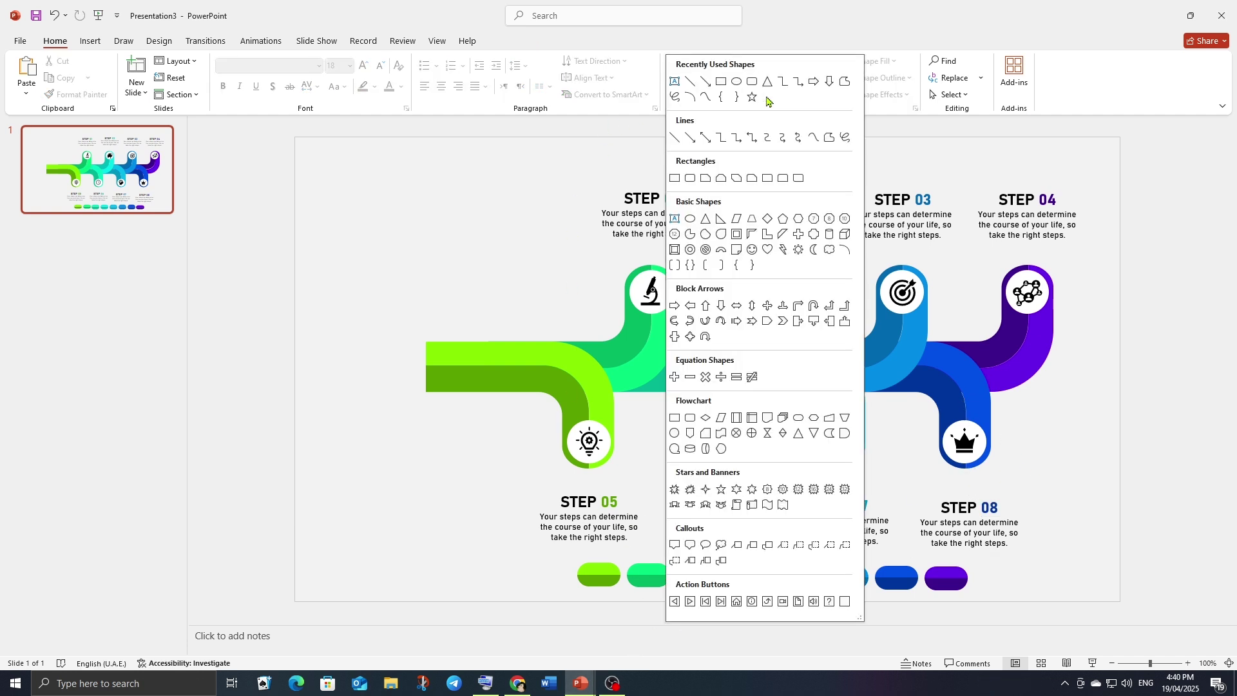
pyautogui.click(736, 81)
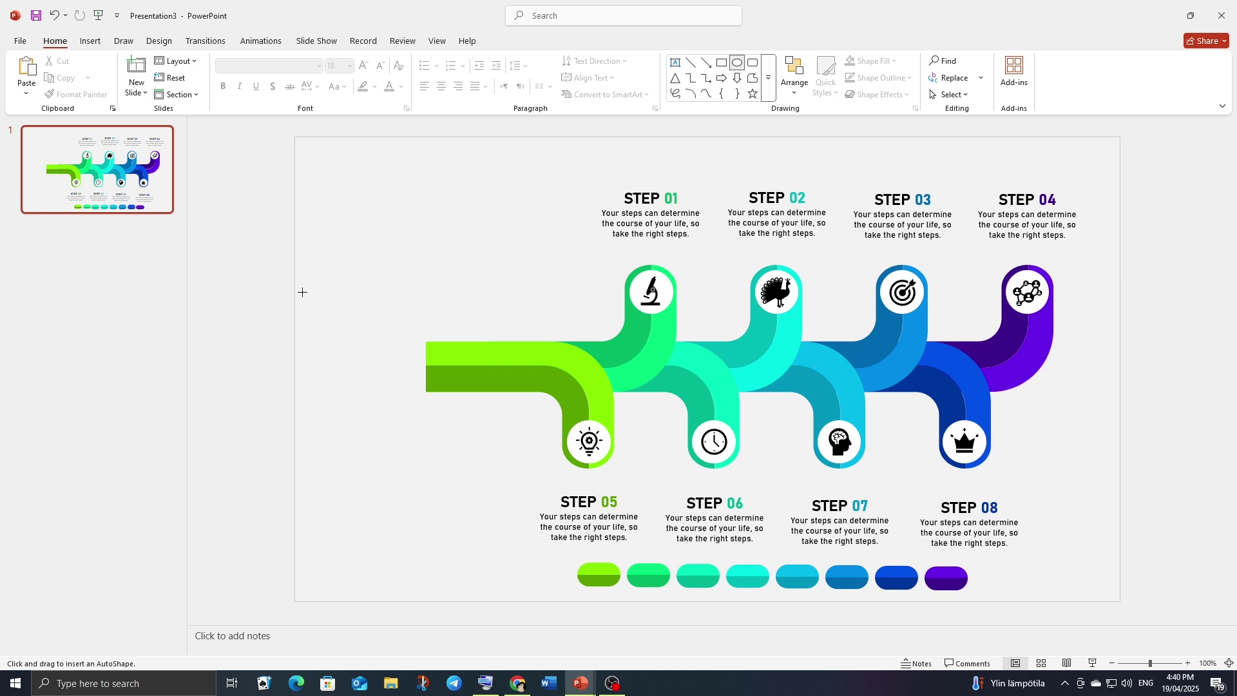
pyautogui.moveTo(302, 292)
pyautogui.mouseDown()
pyautogui.moveTo(490, 435)
pyautogui.moveTo(475, 409)
pyautogui.mouseUp()
pyautogui.moveTo(385, 417); pyautogui.dragTo(398, 401)
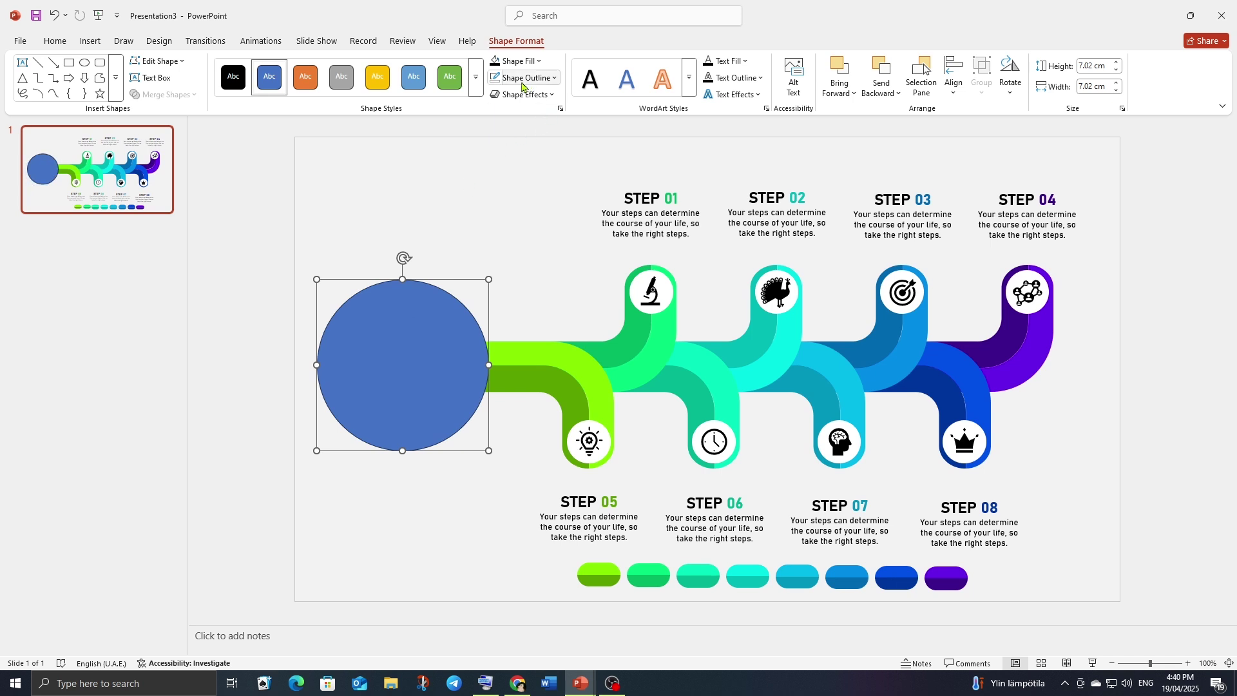
# - Fill the circle white with a preset shadow, then bring up the AS11 presentation
pyautogui.click(516, 61)
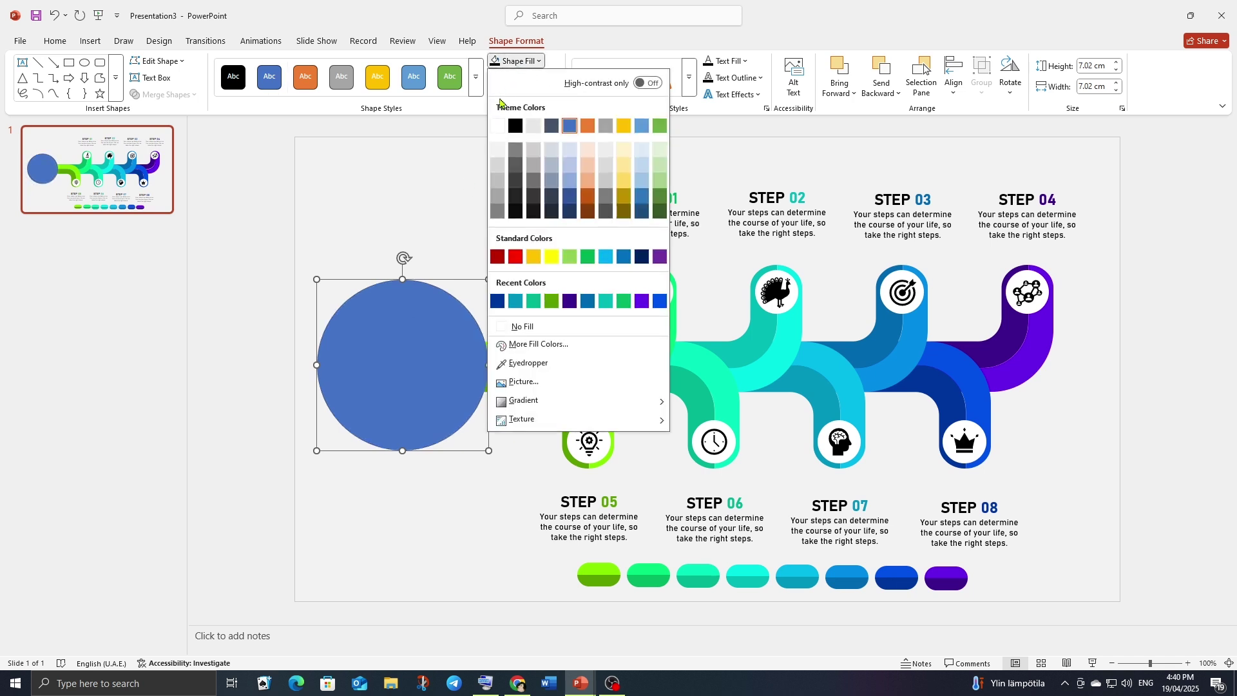
pyautogui.click(500, 125)
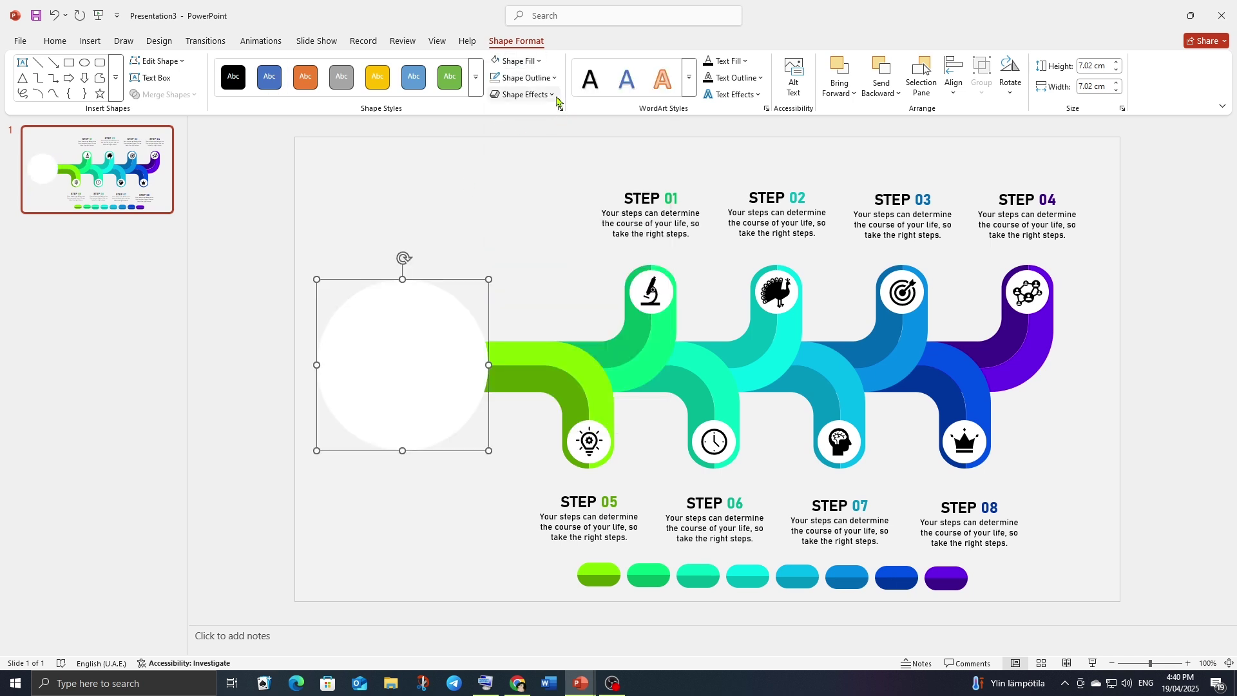
pyautogui.click(522, 94)
pyautogui.moveTo(532, 117)
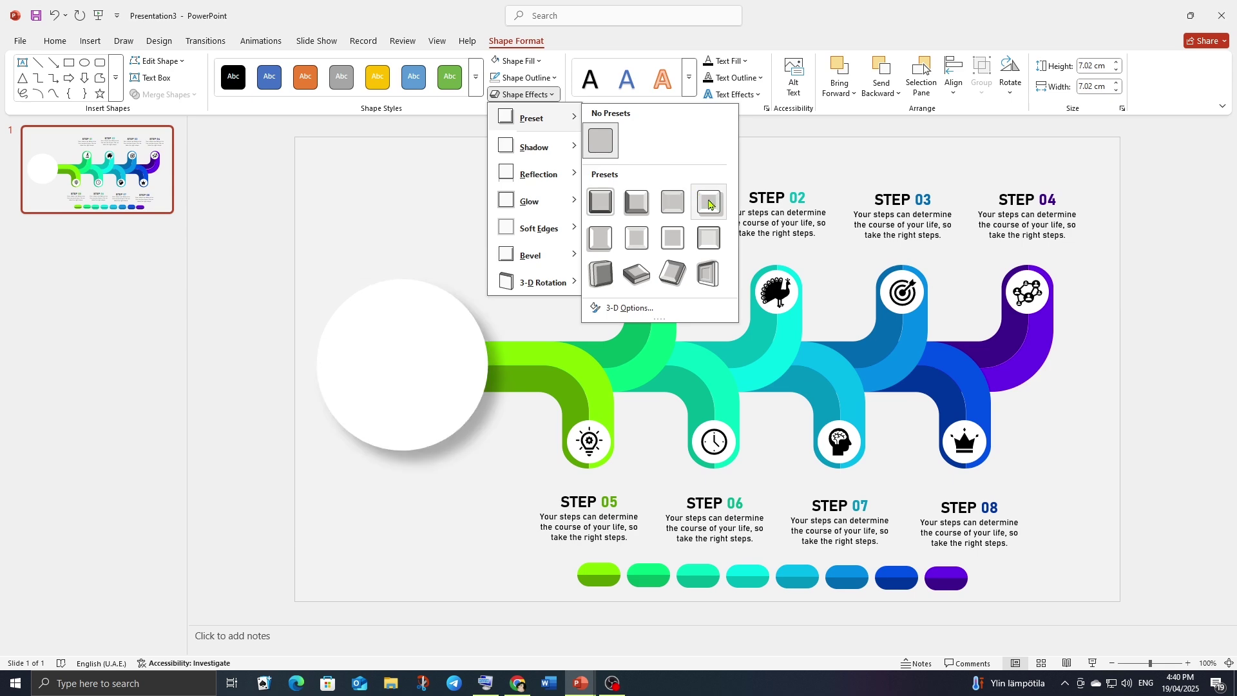
pyautogui.click(709, 202)
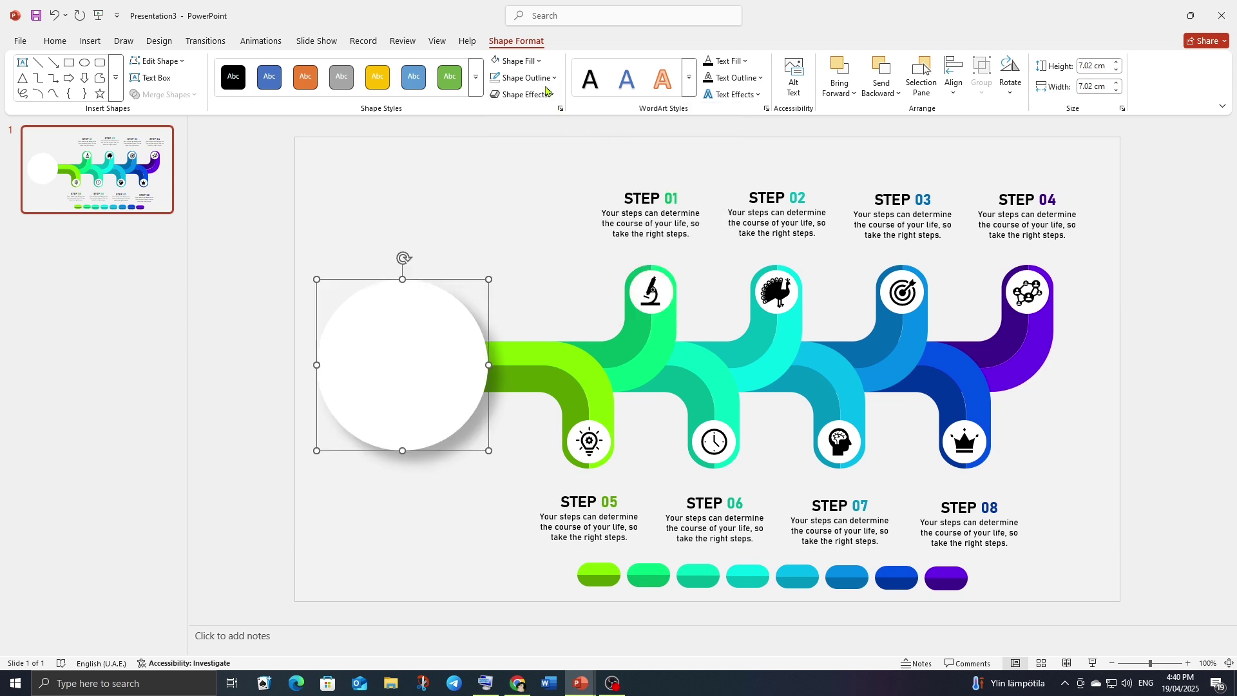
pyautogui.click(528, 219)
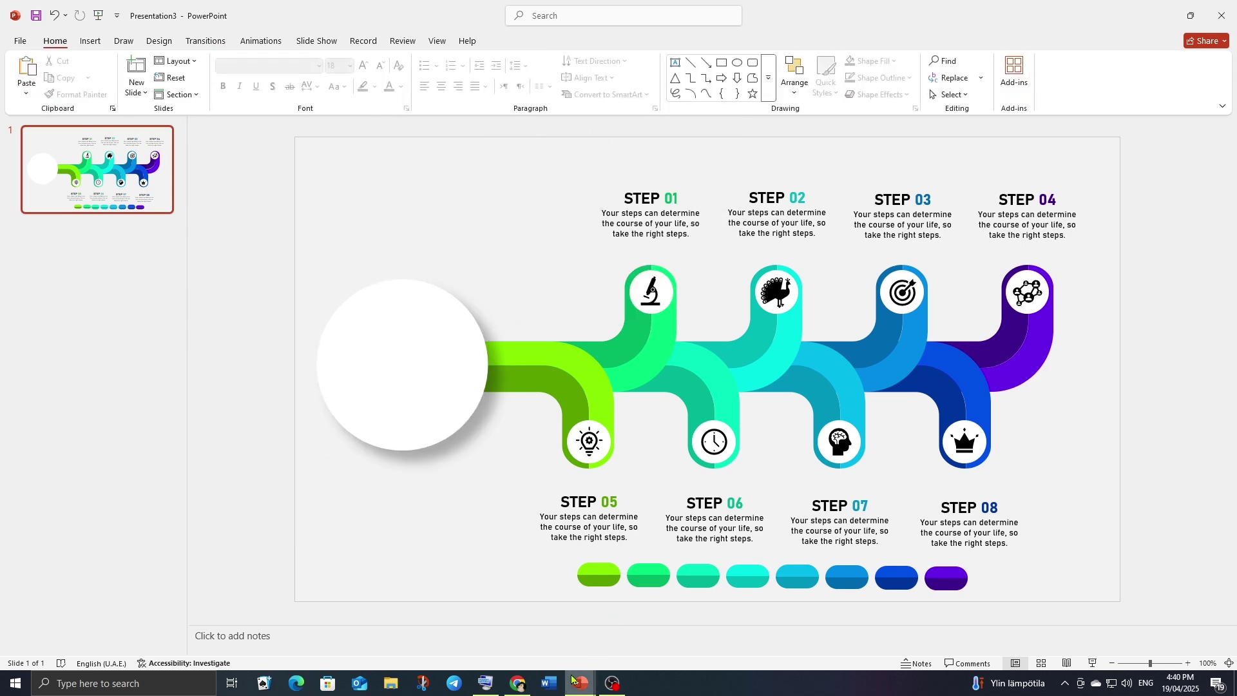
pyautogui.click(532, 620)
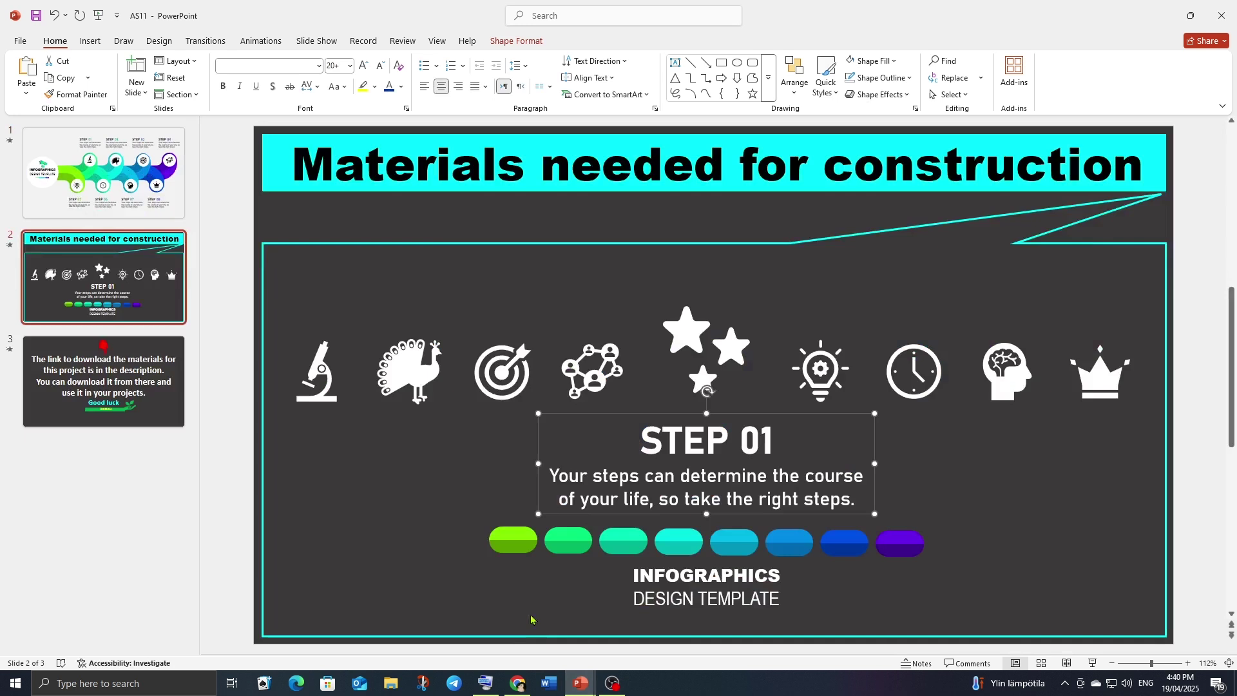
# - In AS11, copy the INFOGRAPHICS DESIGN TEMPLATE title, stars graphic and coloured pill row
pyautogui.click(494, 424)
pyautogui.click(700, 581)
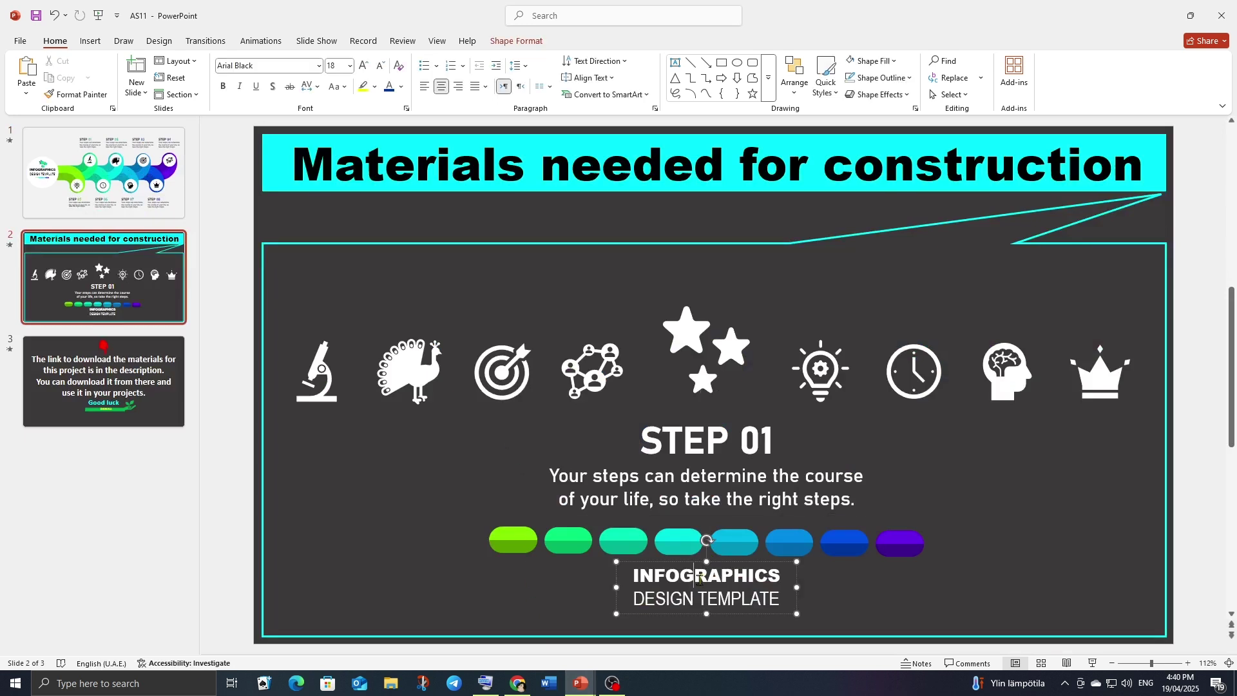
pyautogui.keyDown('shift'); pyautogui.click(694, 333); pyautogui.keyUp('shift')
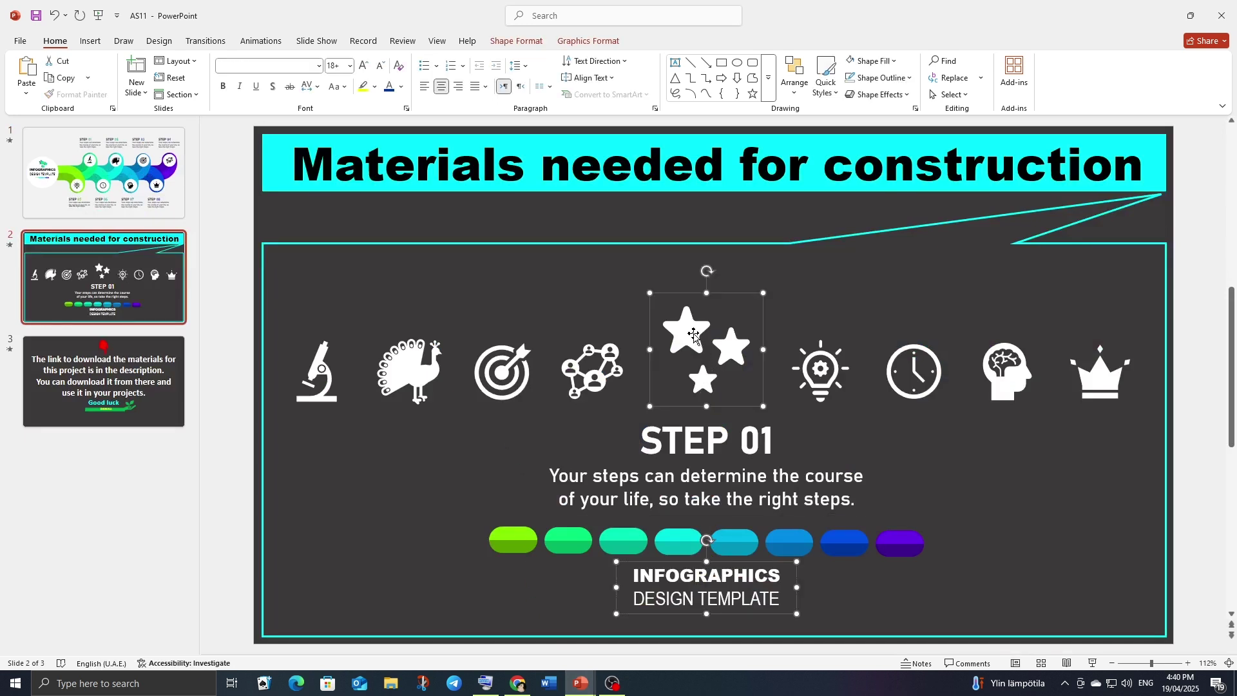
pyautogui.keyDown('shift'); pyautogui.click(577, 534); pyautogui.keyUp('shift')
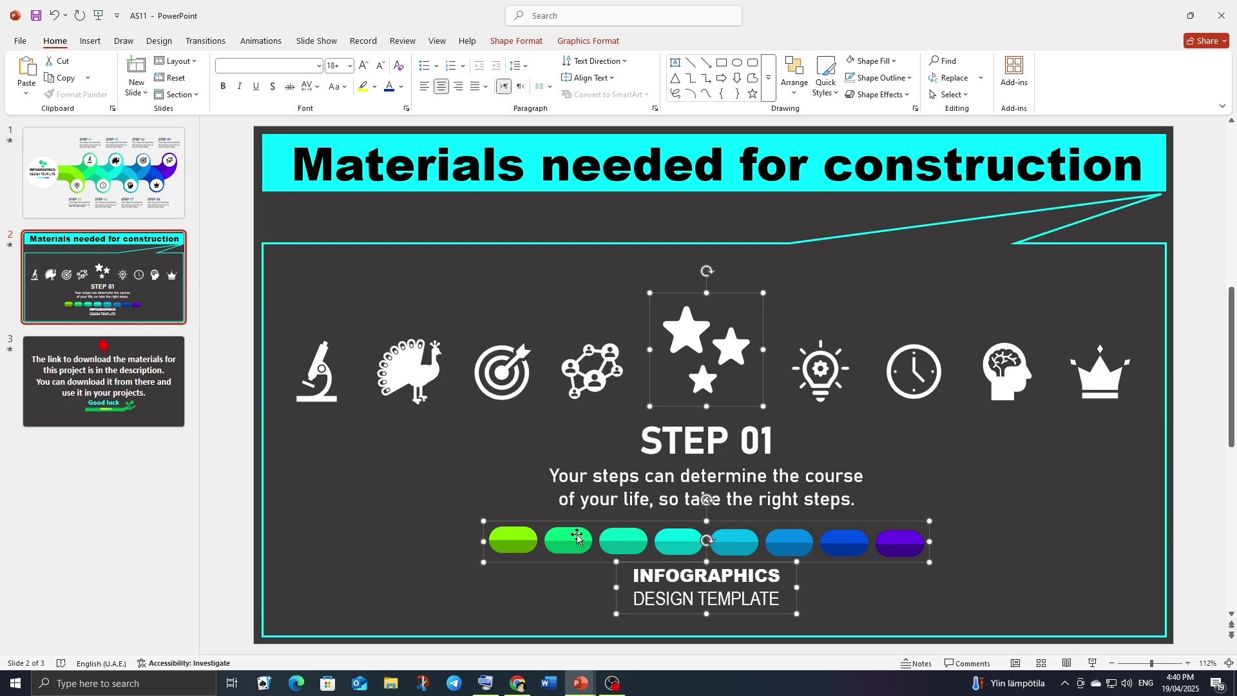
pyautogui.rightClick(578, 540)
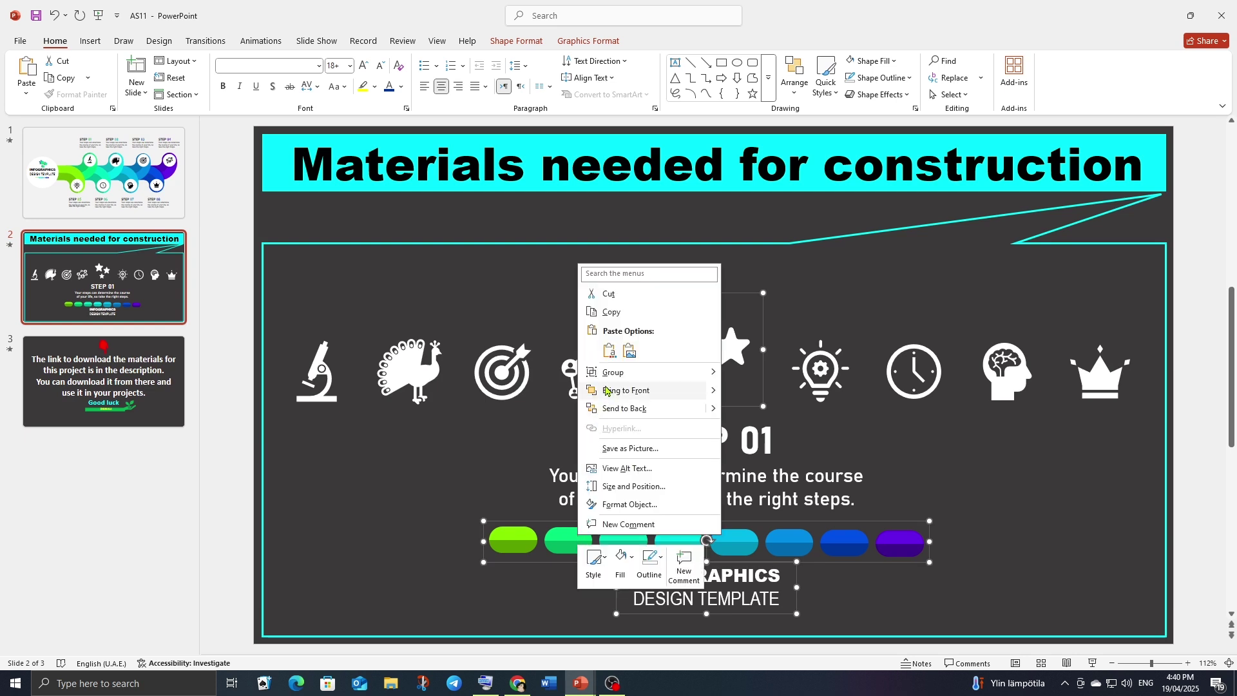
pyautogui.click(611, 316)
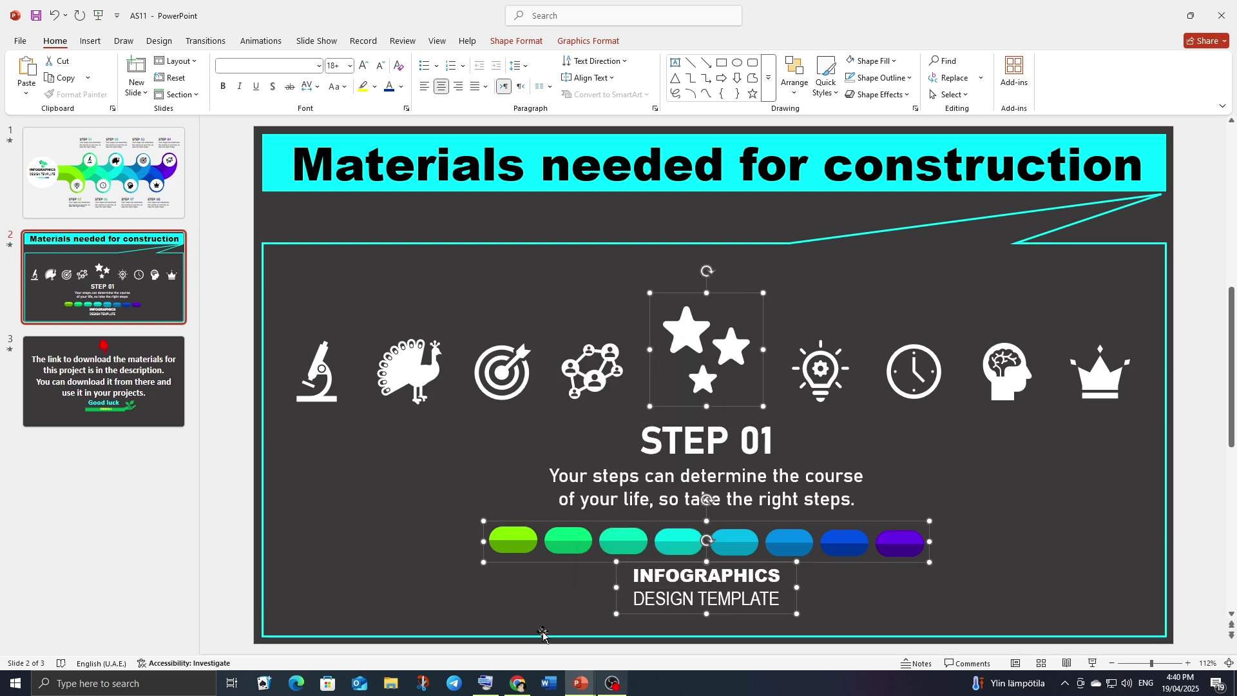
# - Reselect the title and stars, then paste the copied objects into the Presentation3 slide
pyautogui.click(532, 611)
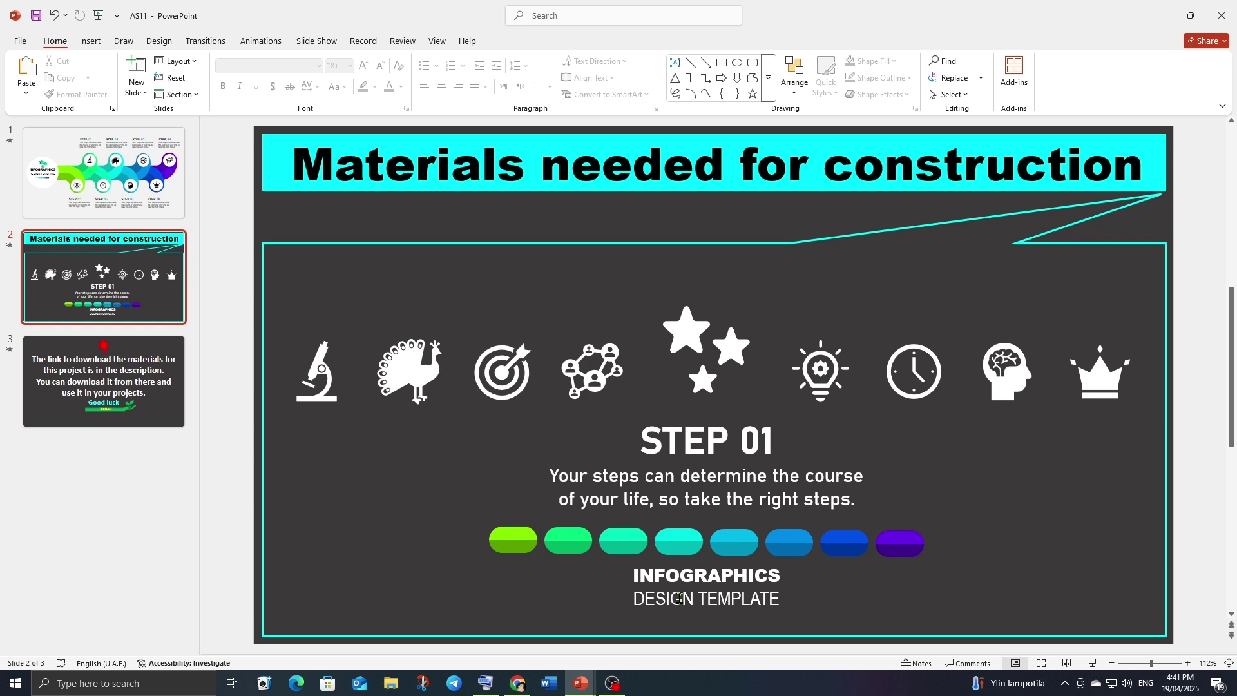
pyautogui.click(662, 586)
pyautogui.click(701, 335)
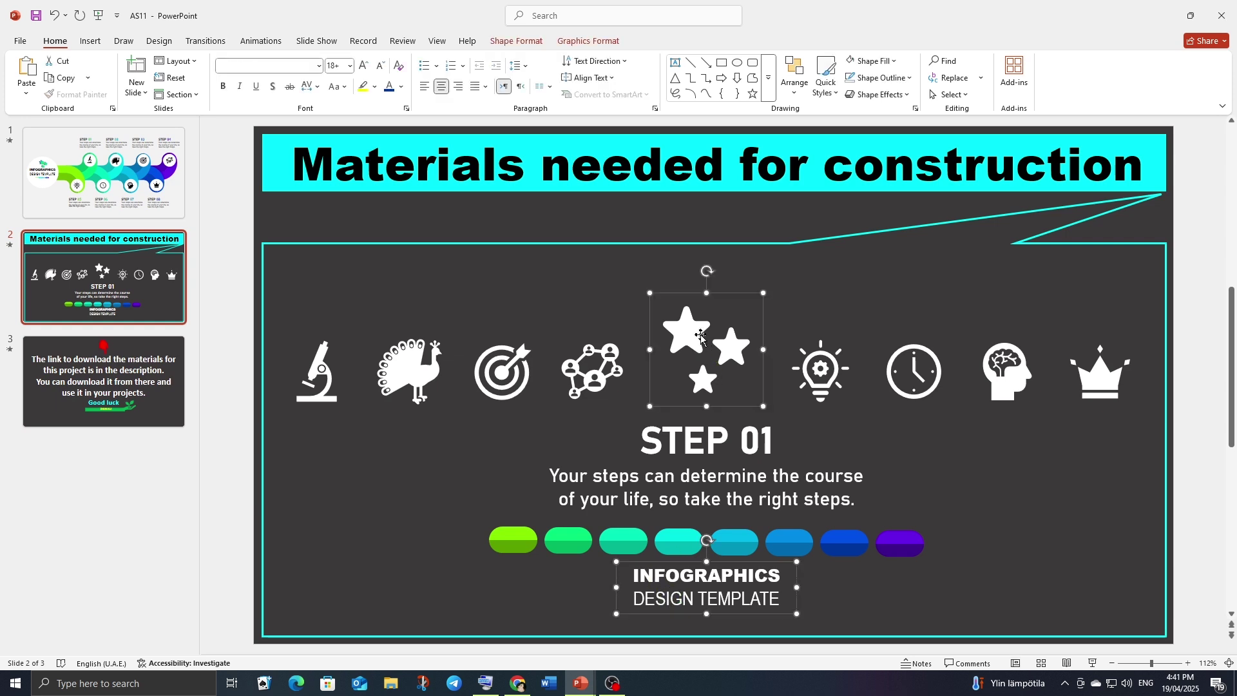
pyautogui.rightClick(686, 347)
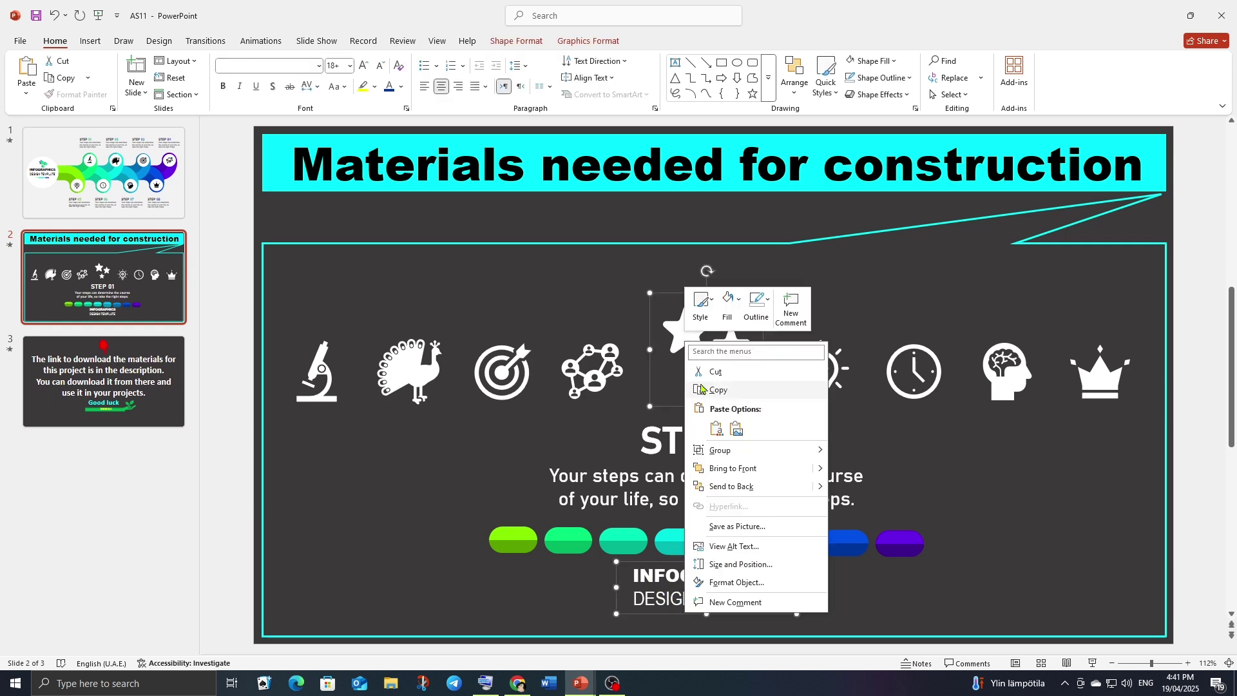
pyautogui.press('Escape')
pyautogui.click(578, 689)
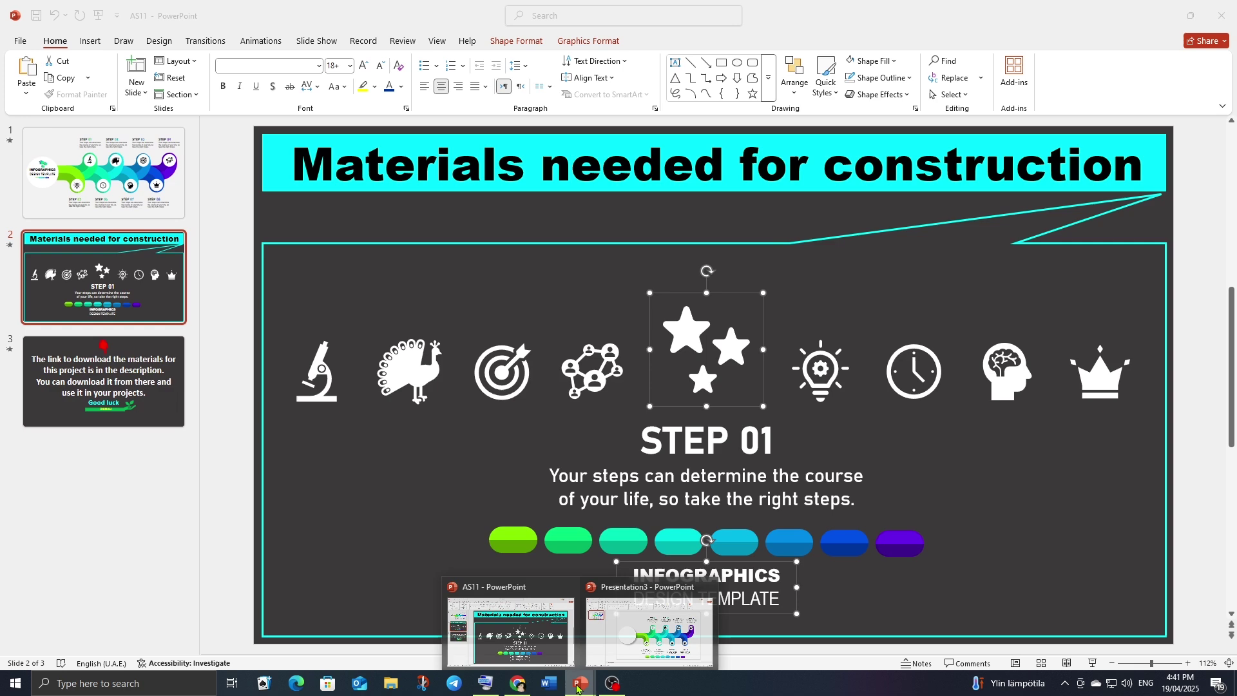
pyautogui.click(628, 640)
pyautogui.hotkey('ctrl', 'v')
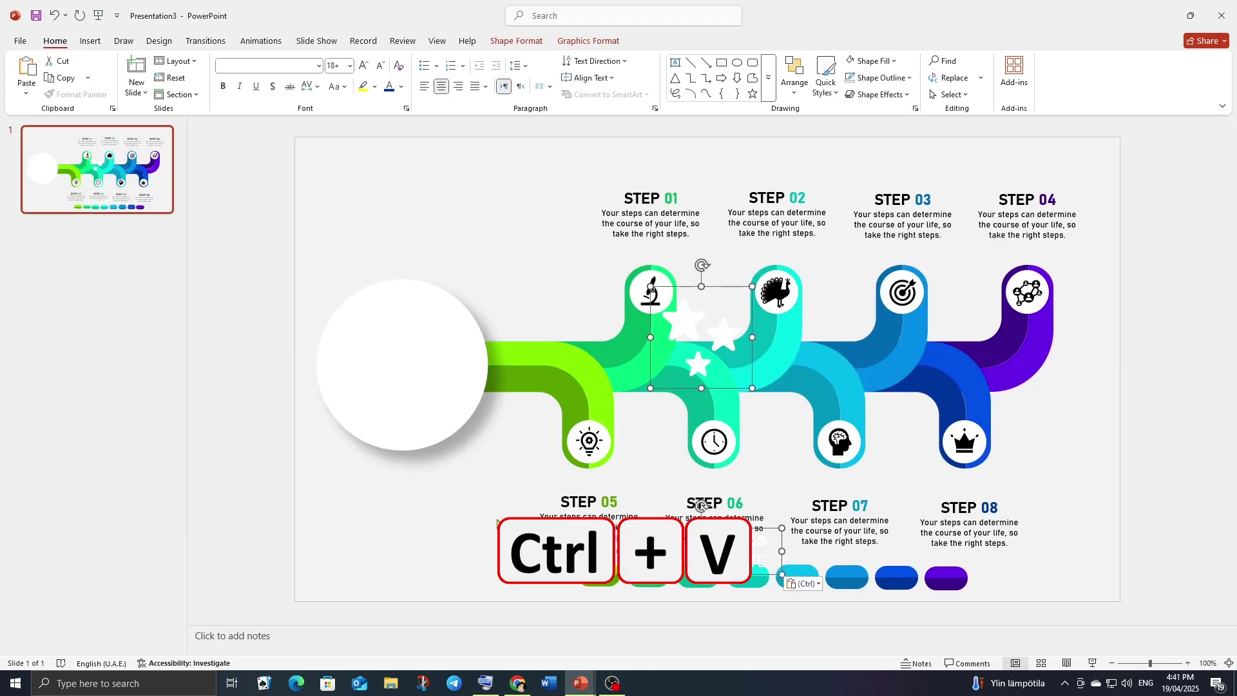
# - Move the pasted objects beside the white circle and make the stars black
pyautogui.moveTo(722, 331)
pyautogui.mouseDown()
pyautogui.moveTo(456, 267)
pyautogui.moveTo(490, 224)
pyautogui.mouseUp()
pyautogui.click(509, 268)
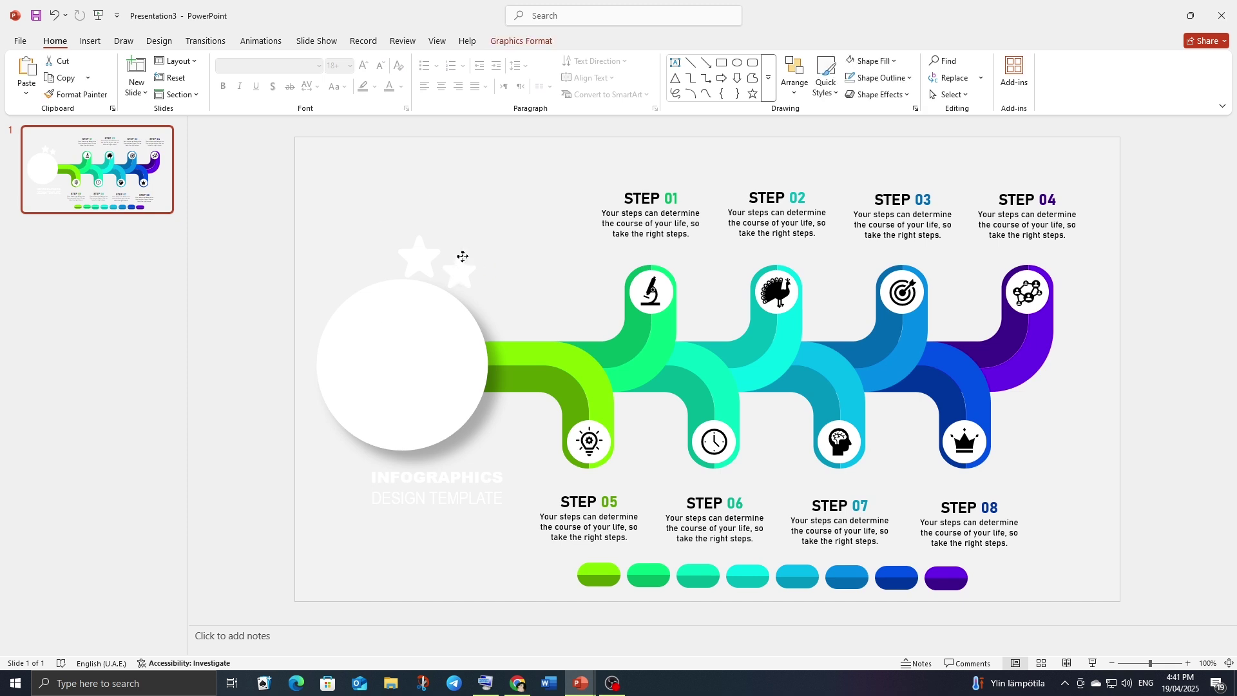
pyautogui.click(521, 41)
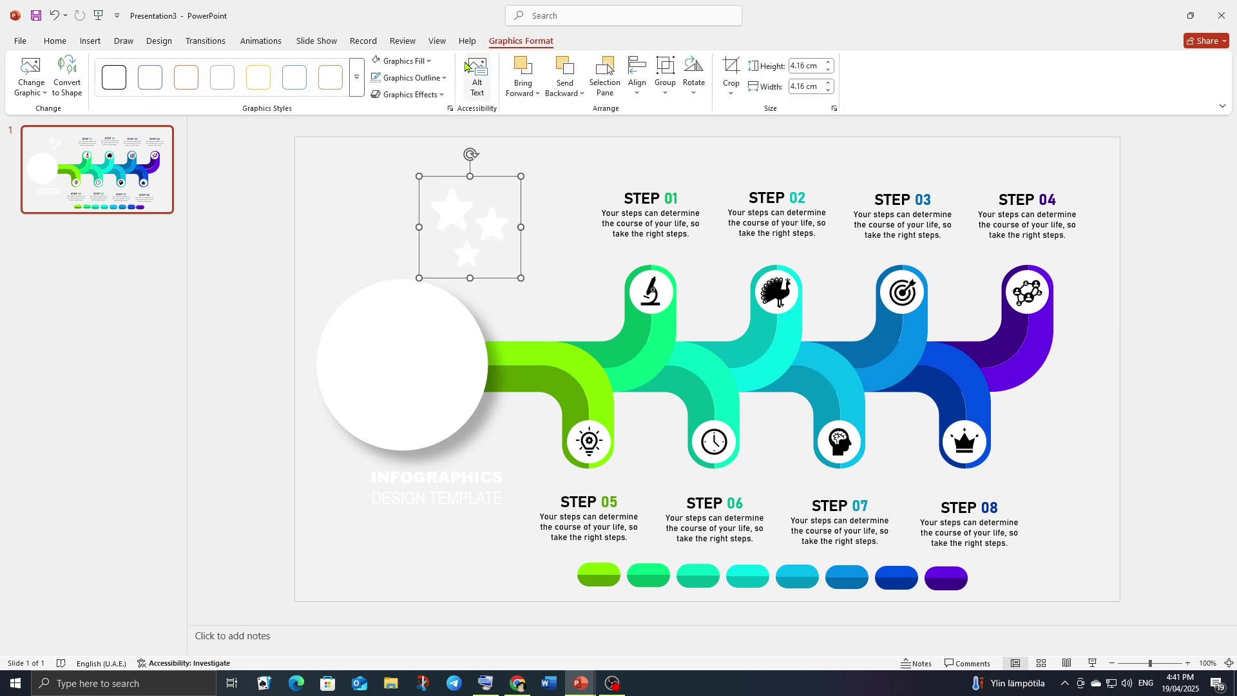
pyautogui.click(429, 61)
pyautogui.click(395, 128)
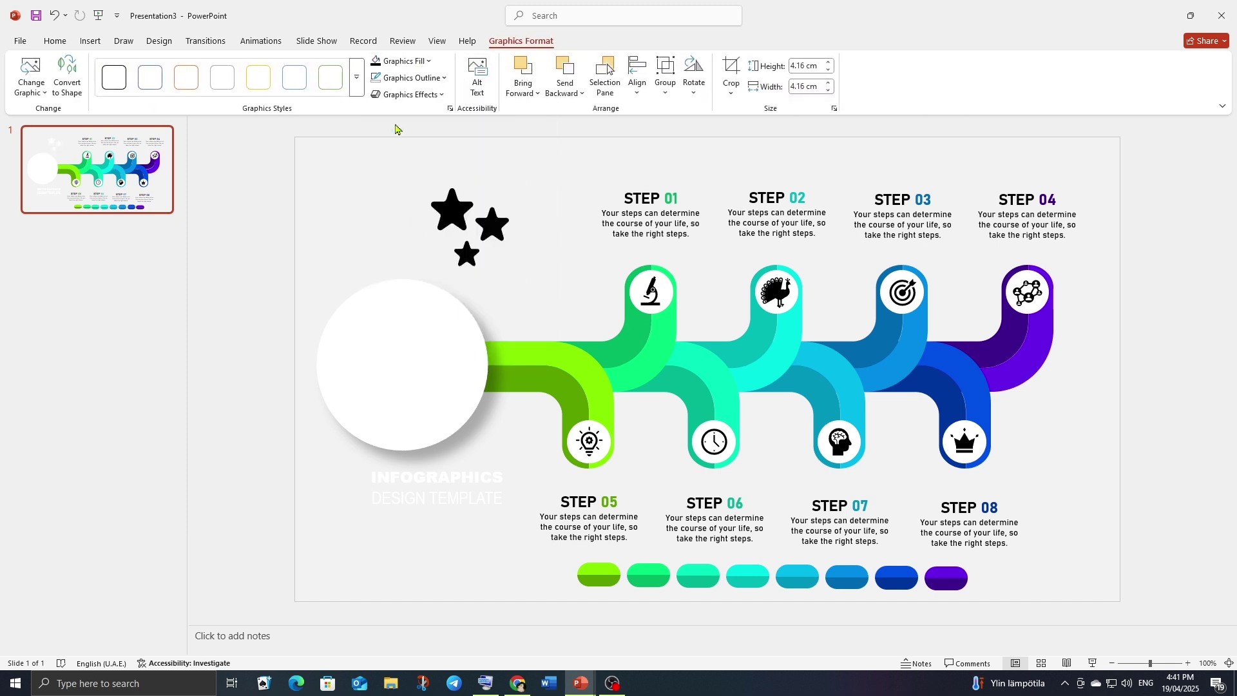
# - Make the title text black, move it into the white circle, and shrink the coloured pill row
pyautogui.click(464, 510)
pyautogui.click(401, 86)
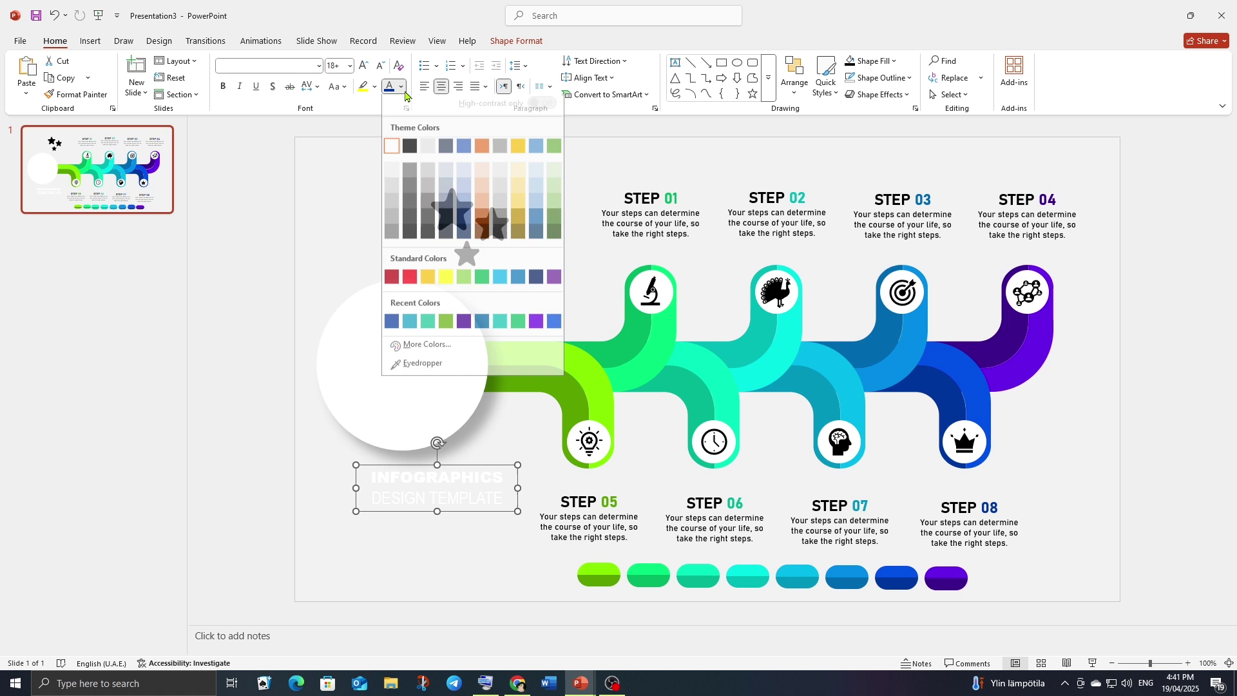
pyautogui.click(408, 152)
pyautogui.moveTo(479, 460); pyautogui.dragTo(445, 340)
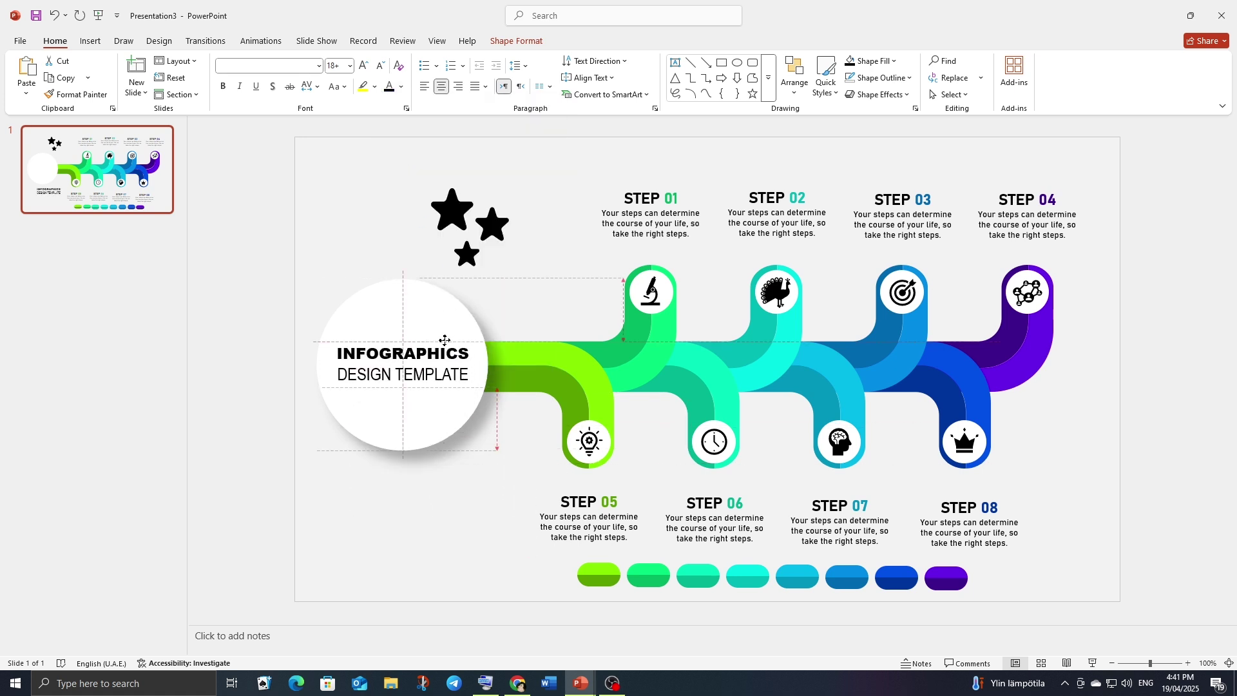
pyautogui.moveTo(696, 563)
pyautogui.mouseDown()
pyautogui.moveTo(403, 519)
pyautogui.moveTo(438, 461)
pyautogui.mouseUp()
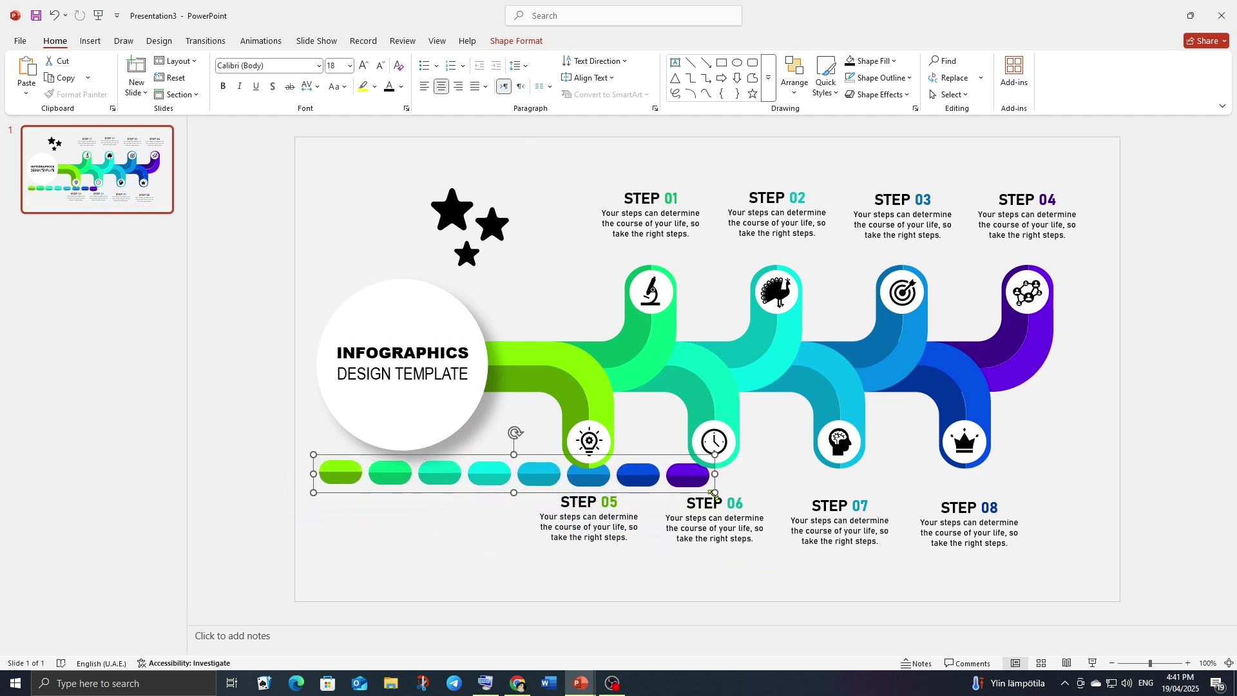
pyautogui.moveTo(715, 493); pyautogui.dragTo(408, 465)
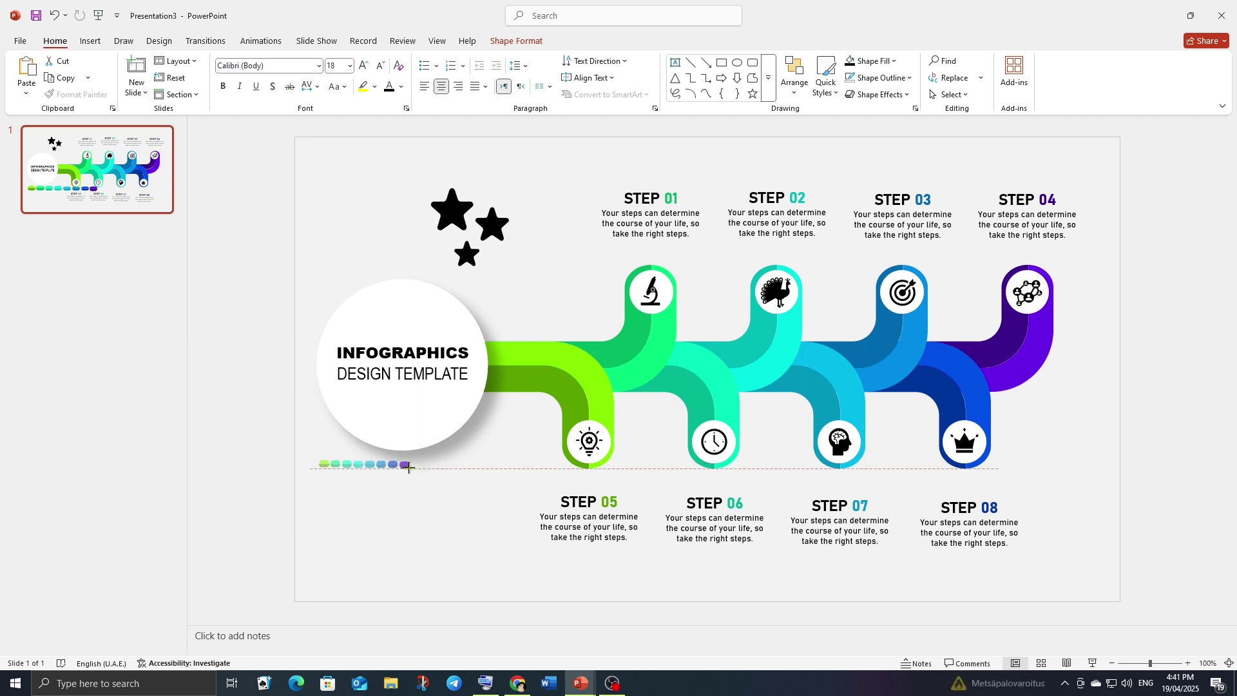
# - Place the shrunken dot row inside the circle under DESIGN TEMPLATE
pyautogui.moveTo(399, 464)
pyautogui.mouseDown()
pyautogui.moveTo(404, 438)
pyautogui.moveTo(433, 485)
pyautogui.mouseUp()
pyautogui.rightClick(435, 495)
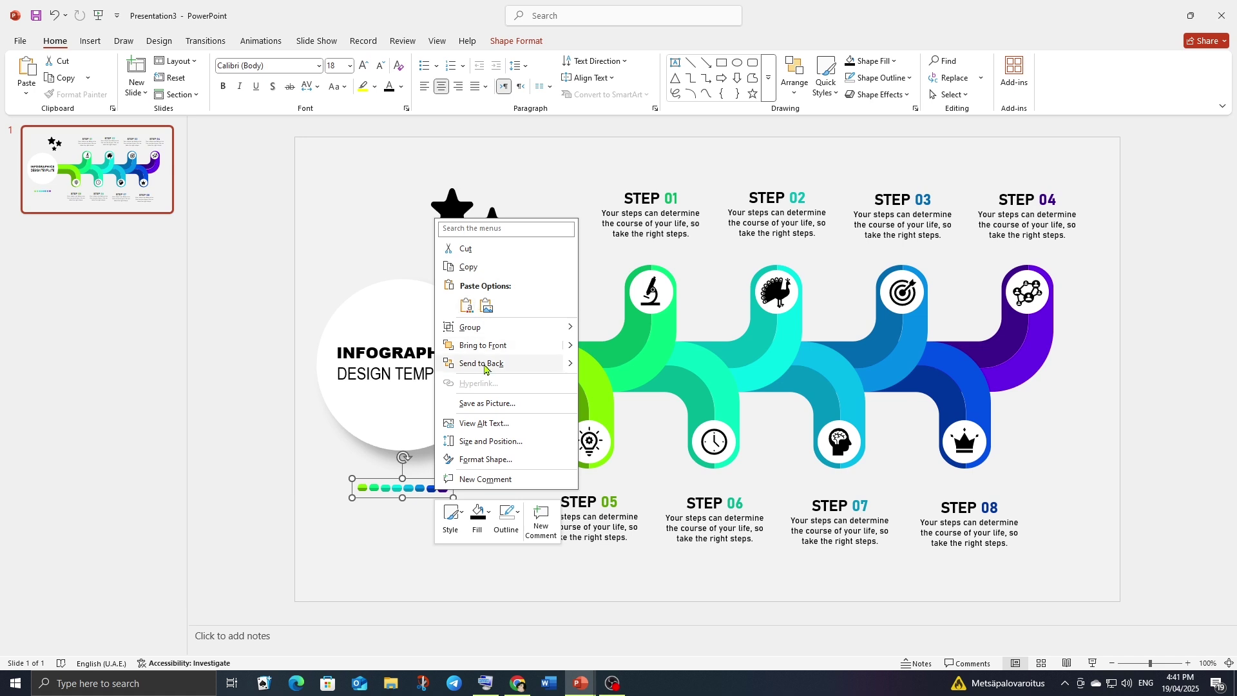
pyautogui.click(416, 493)
pyautogui.moveTo(415, 493); pyautogui.dragTo(419, 387)
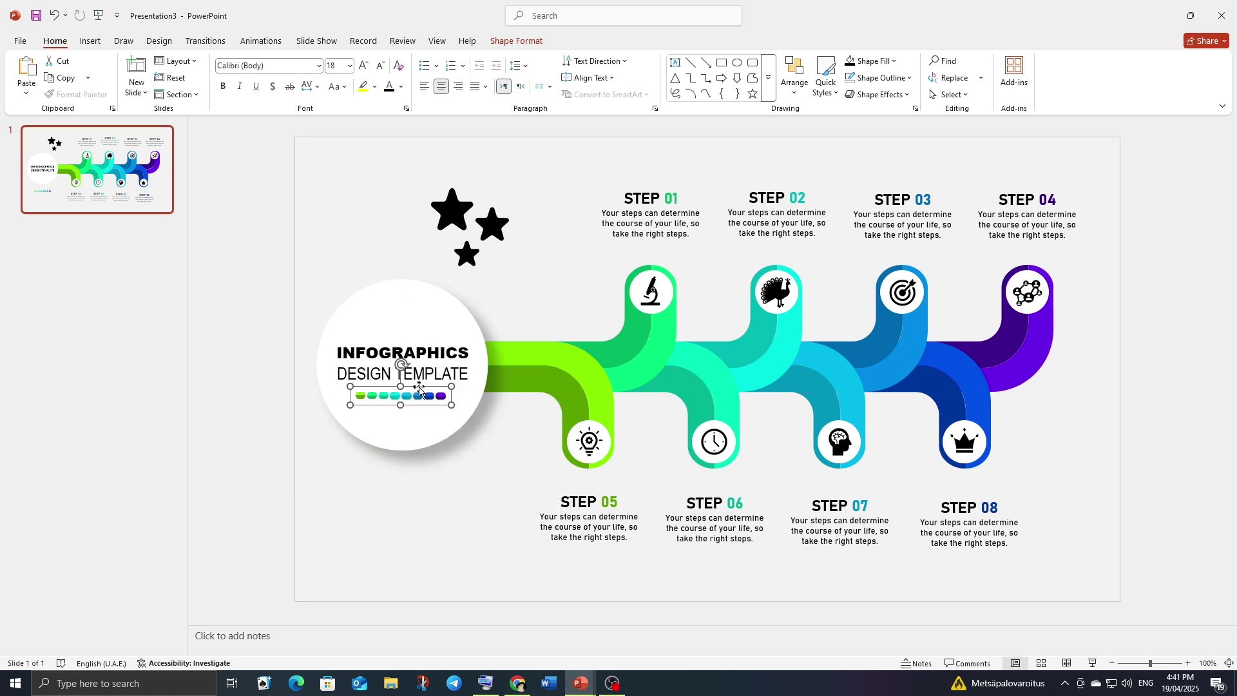
# - Shrink the stars graphic to fit inside the white circle
pyautogui.click(491, 232)
pyautogui.moveTo(521, 278)
pyautogui.mouseDown()
pyautogui.moveTo(502, 259)
pyautogui.moveTo(408, 330)
pyautogui.moveTo(426, 327)
pyautogui.moveTo(419, 316)
pyautogui.mouseUp()
pyautogui.click(523, 270)
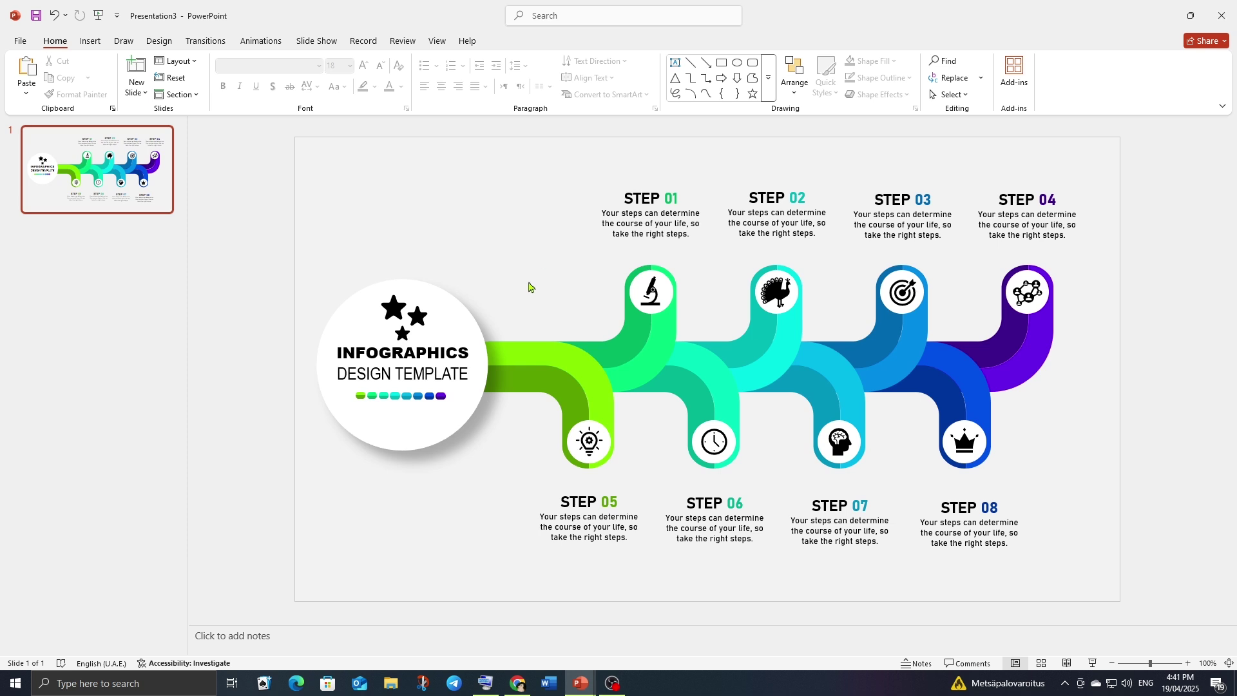
# - Select the colour-dot row and title text together, then undo the last two changes
pyautogui.click(410, 394)
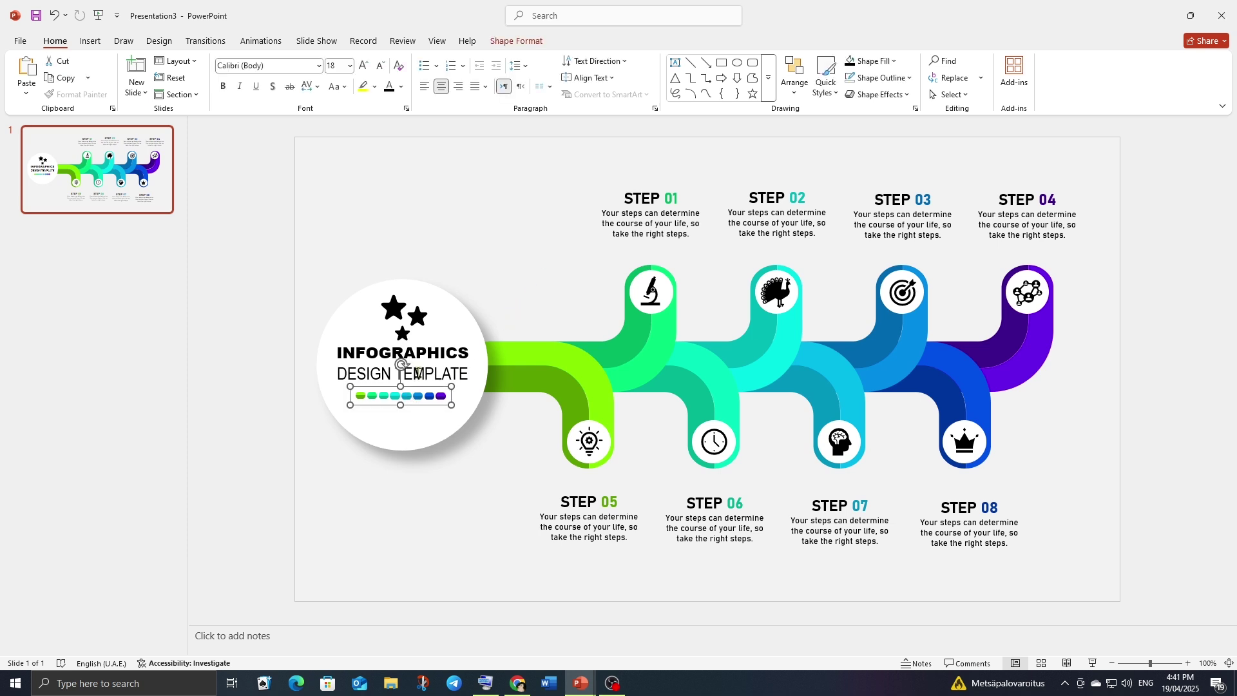
pyautogui.keyDown('shift'); pyautogui.click(419, 372); pyautogui.keyUp('shift')
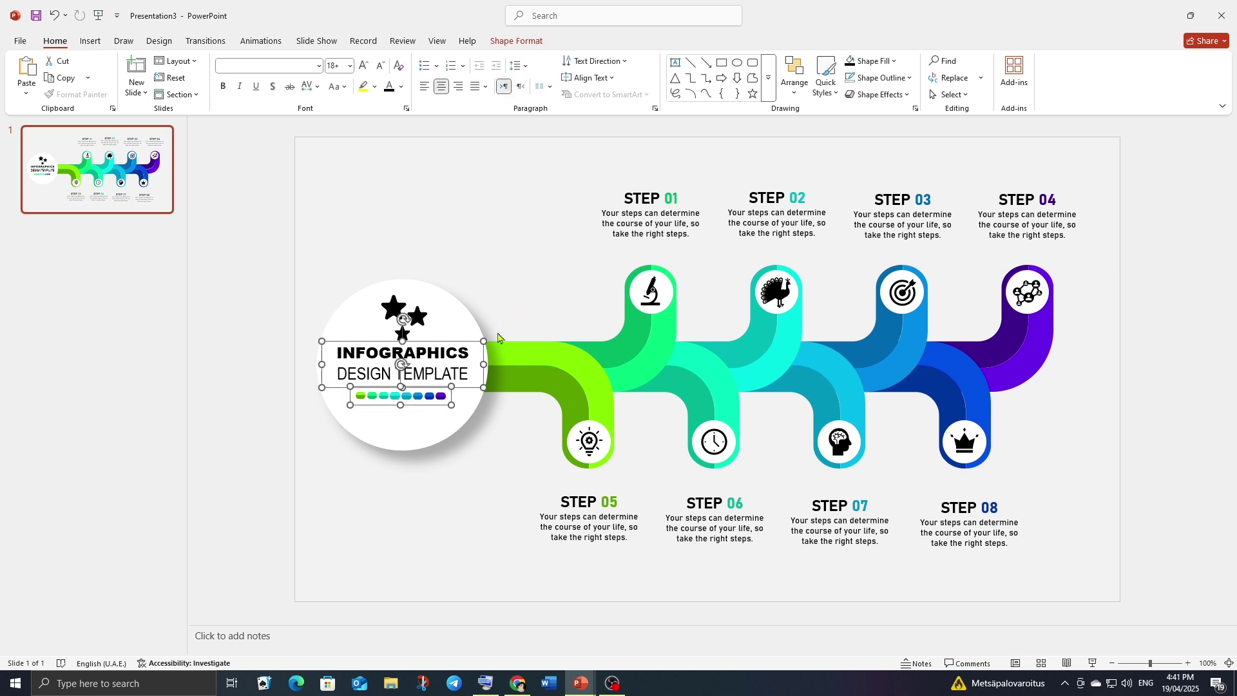
pyautogui.hotkey('ctrl', 'z')
pyautogui.hotkey('ctrl', 'z')
pyautogui.hotkey('ctrl', 'z')
pyautogui.hotkey('ctrl', 'z')
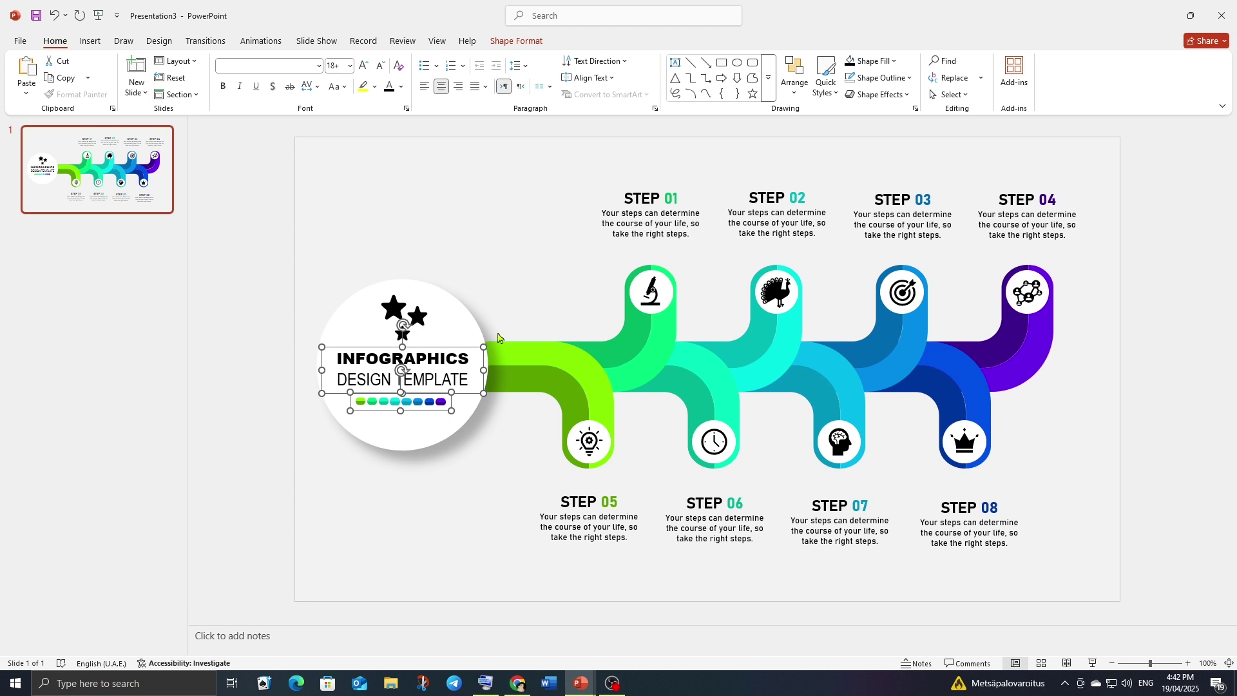
pyautogui.hotkey('ctrl', 'z')
pyautogui.hotkey('ctrl', 'z')
pyautogui.hotkey('ctrl', 'z')
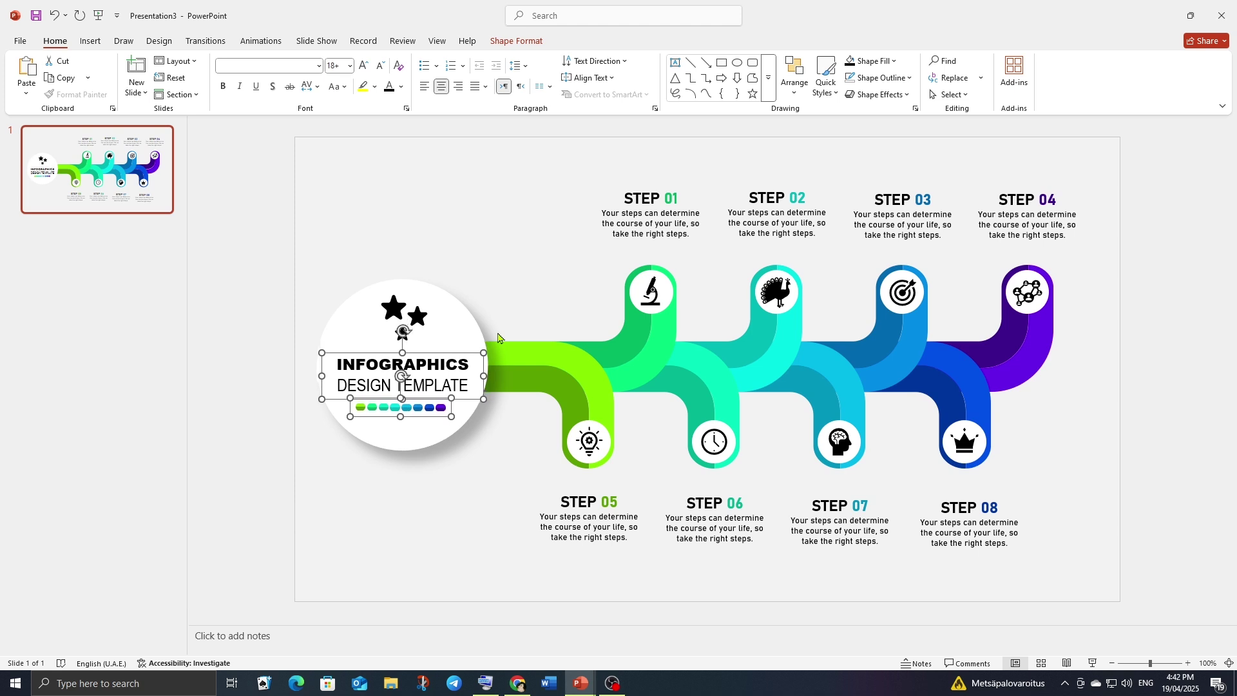
# - Enlarge the stars graphic slightly above the title
pyautogui.click(496, 306)
pyautogui.click(426, 324)
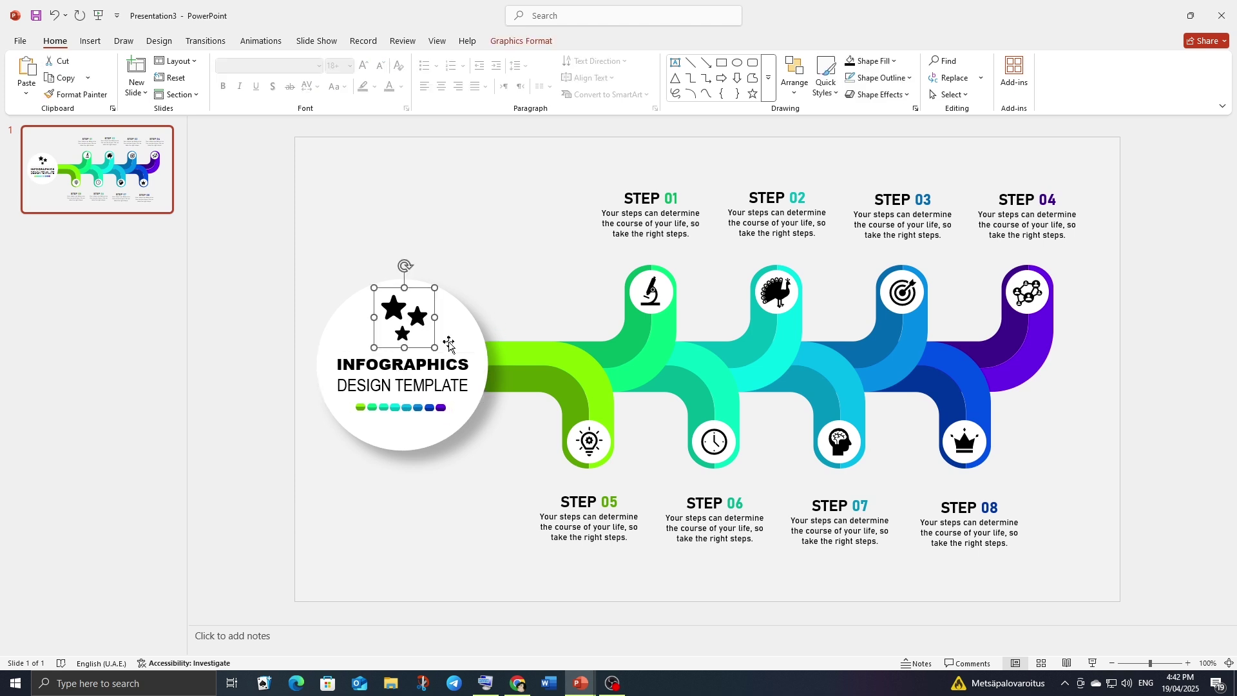
pyautogui.moveTo(433, 347); pyautogui.dragTo(416, 324)
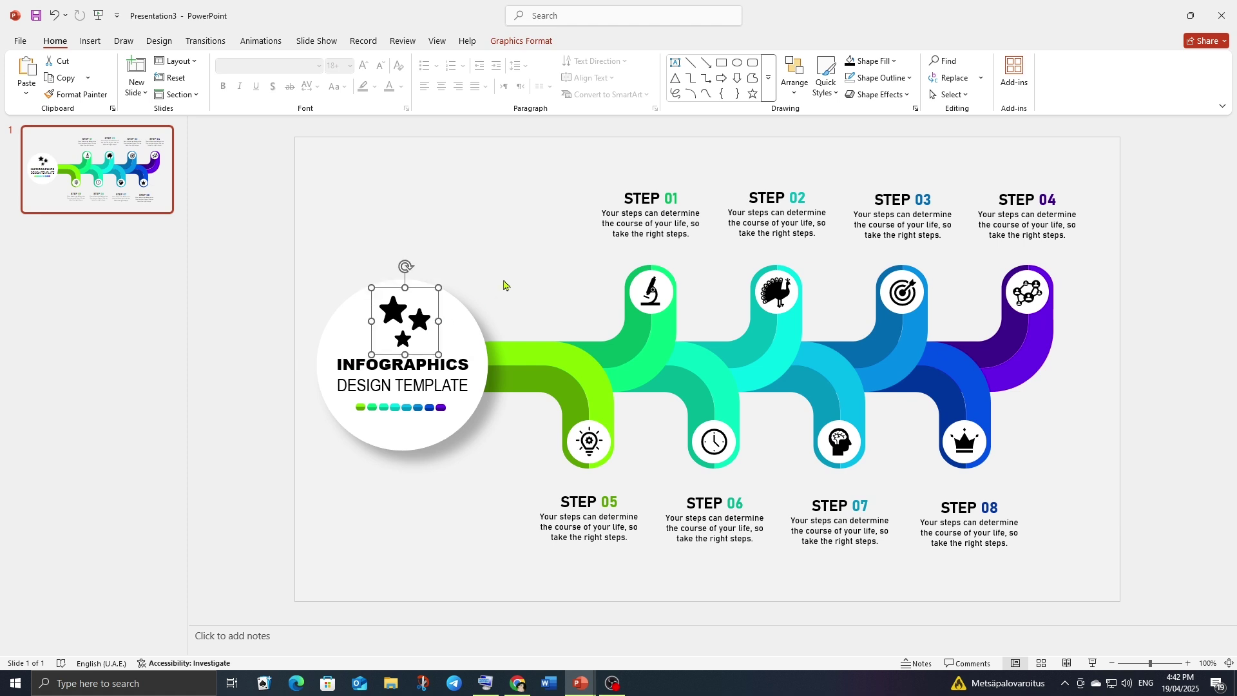
# - Group the circle, stars, title text and dots into one title badge
pyautogui.moveTo(531, 239); pyautogui.dragTo(286, 523)
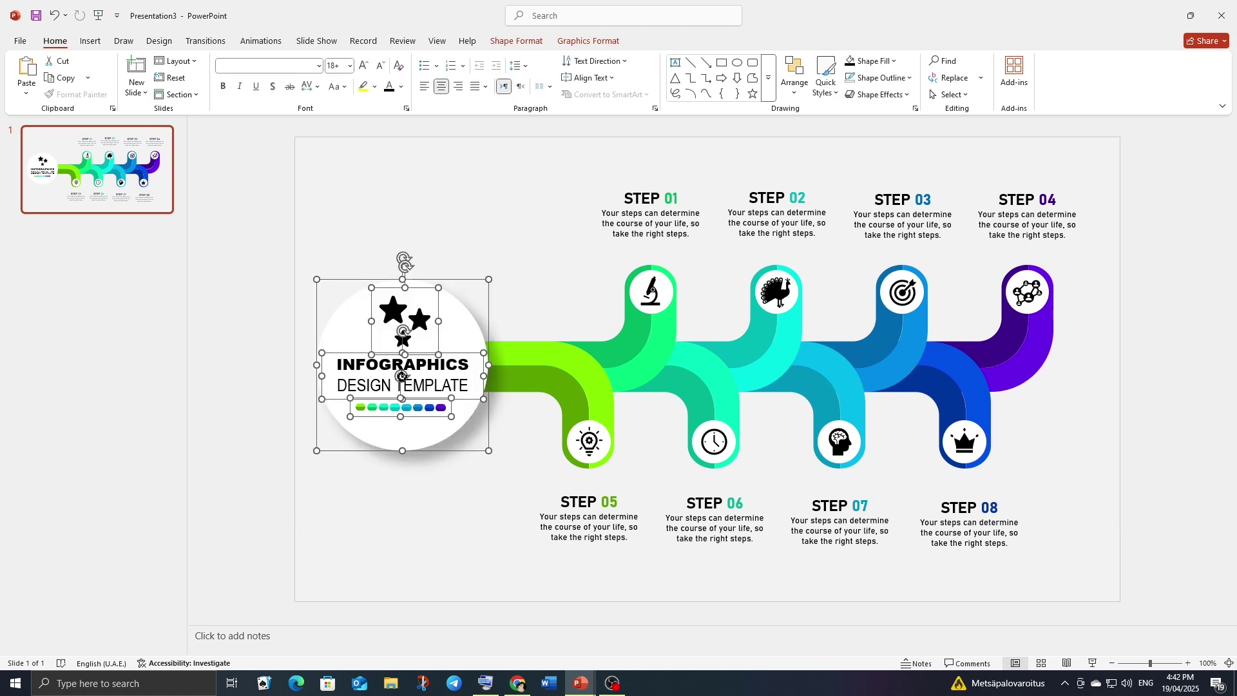
pyautogui.rightClick(403, 377)
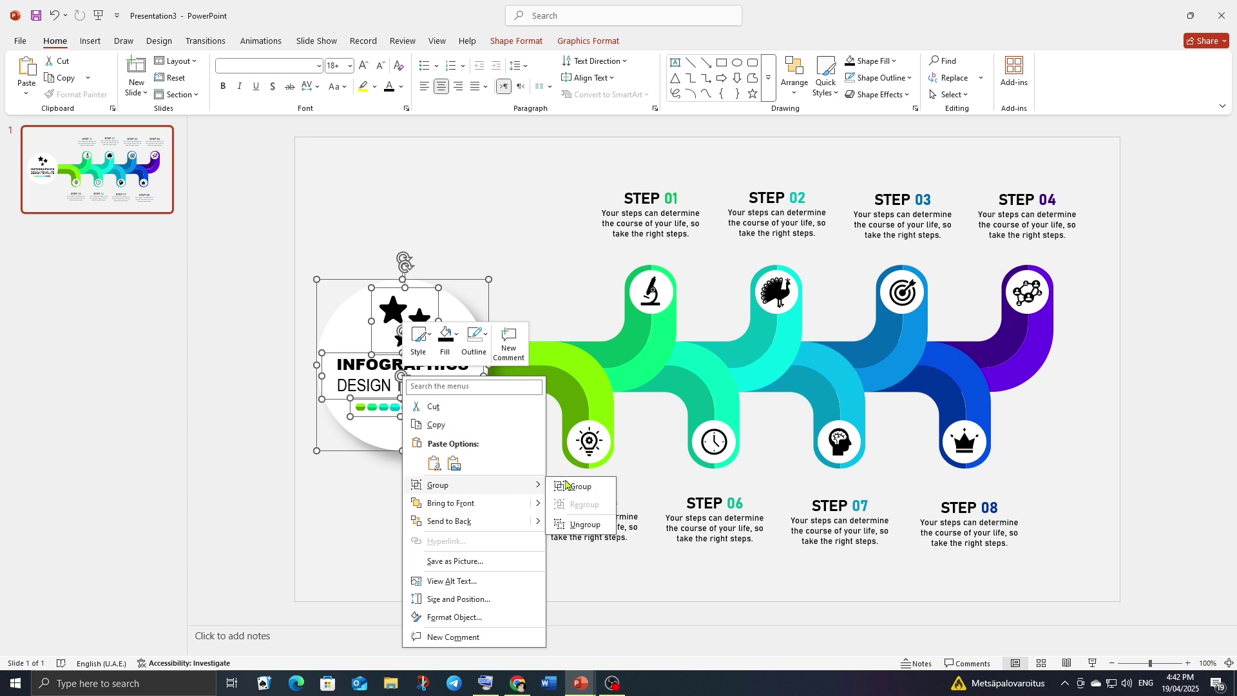
pyautogui.click(574, 490)
# - Select the Step 05 lightbulb with its green ribbon piece, then cancel without grouping
pyautogui.click(471, 504)
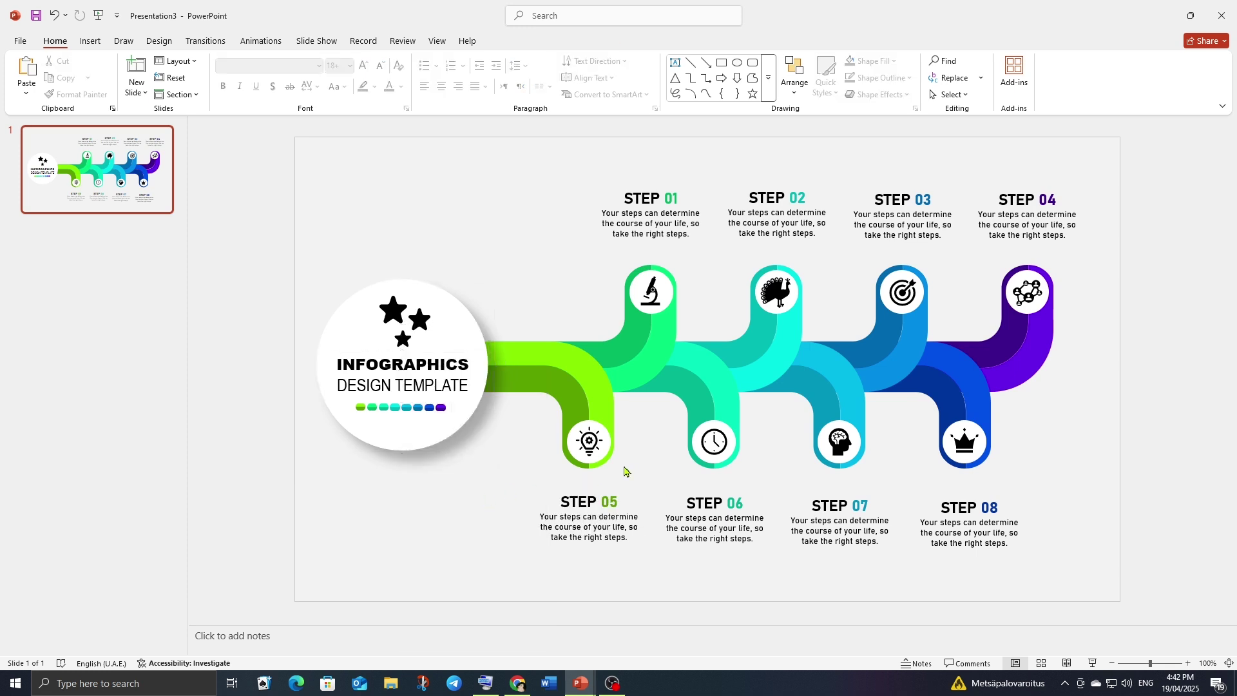
pyautogui.moveTo(636, 477)
pyautogui.mouseDown()
pyautogui.moveTo(608, 480)
pyautogui.moveTo(549, 394)
pyautogui.mouseUp()
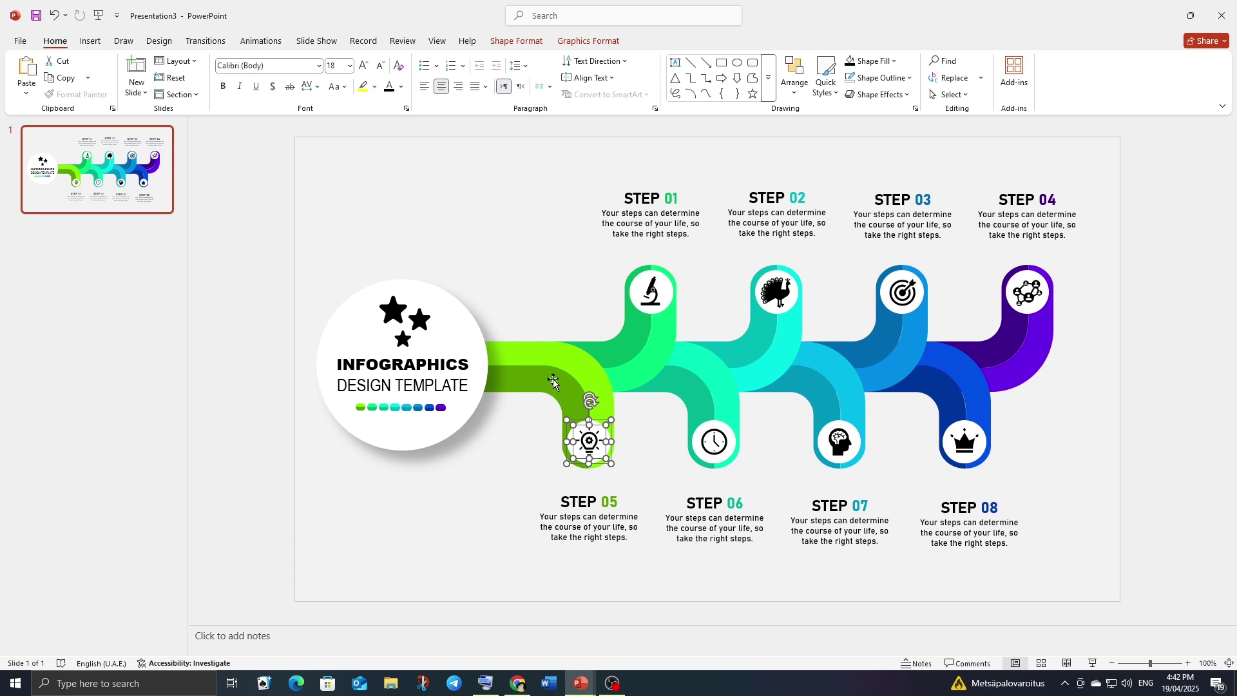
pyautogui.click(553, 382)
pyautogui.rightClick(554, 383)
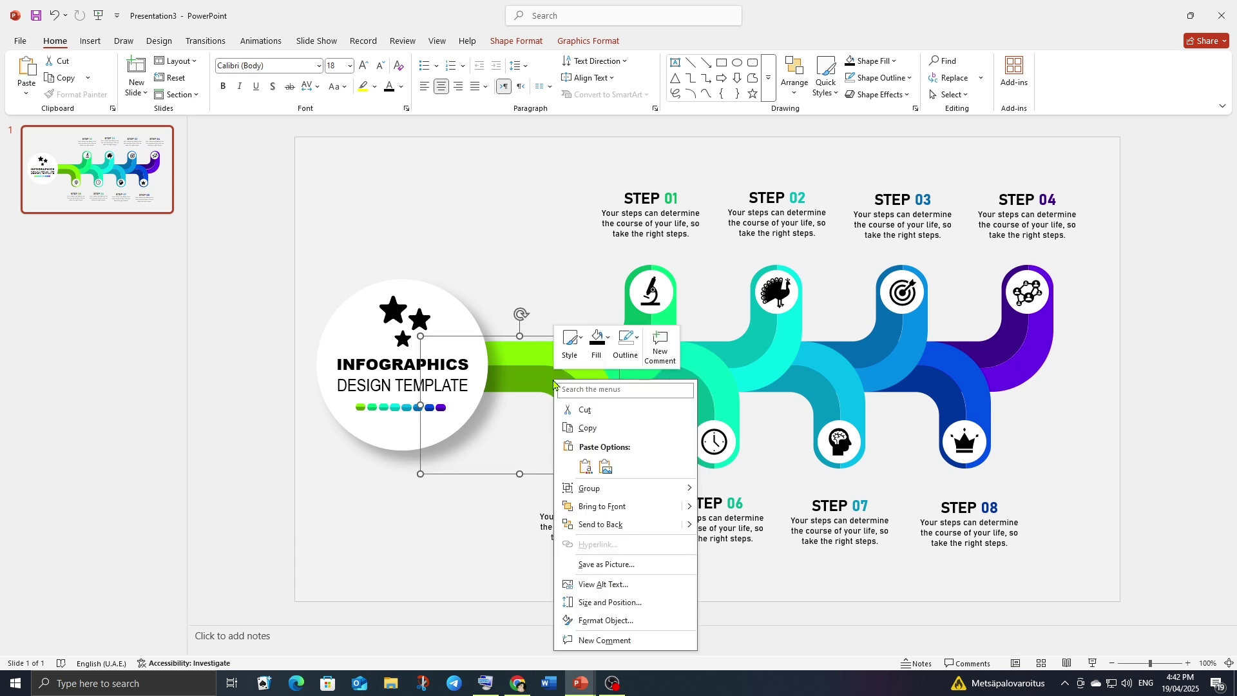
pyautogui.press('Escape')
pyautogui.click(1039, 405)
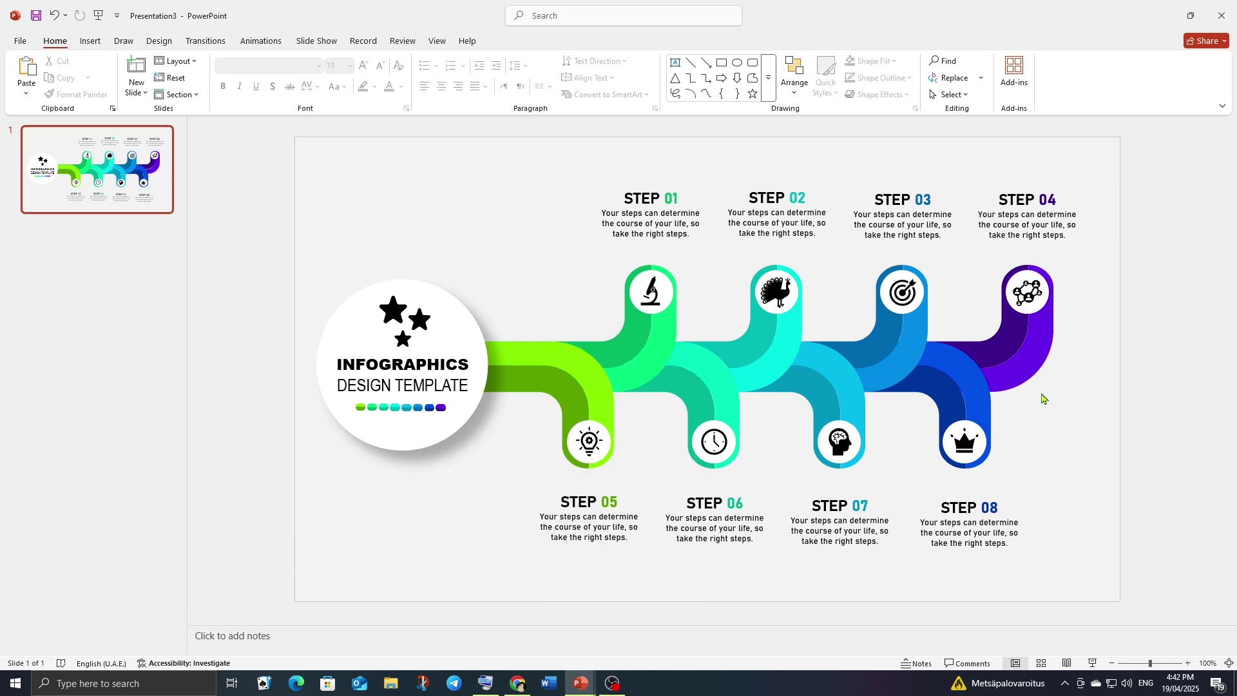
# - Group the Step 04 icon with its purple piece and the Step 08 crown with its blue piece
pyautogui.moveTo(1104, 245); pyautogui.dragTo(1003, 380)
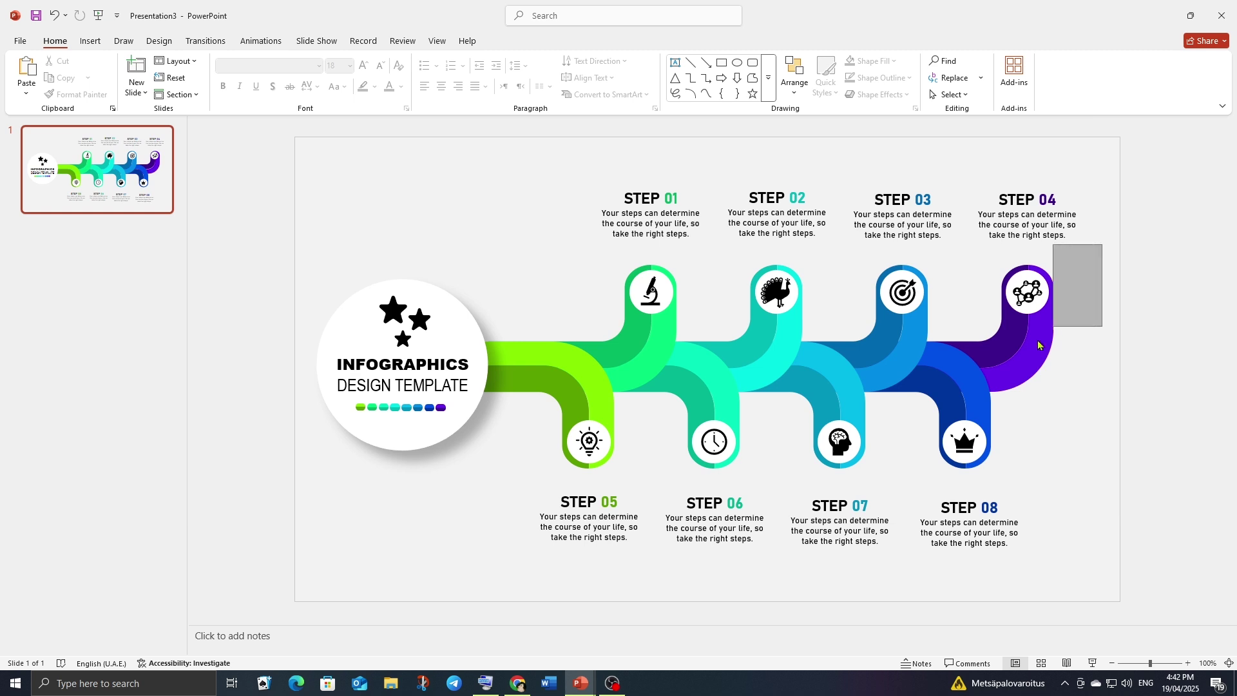
pyautogui.keyDown('shift'); pyautogui.click(1014, 373); pyautogui.keyUp('shift')
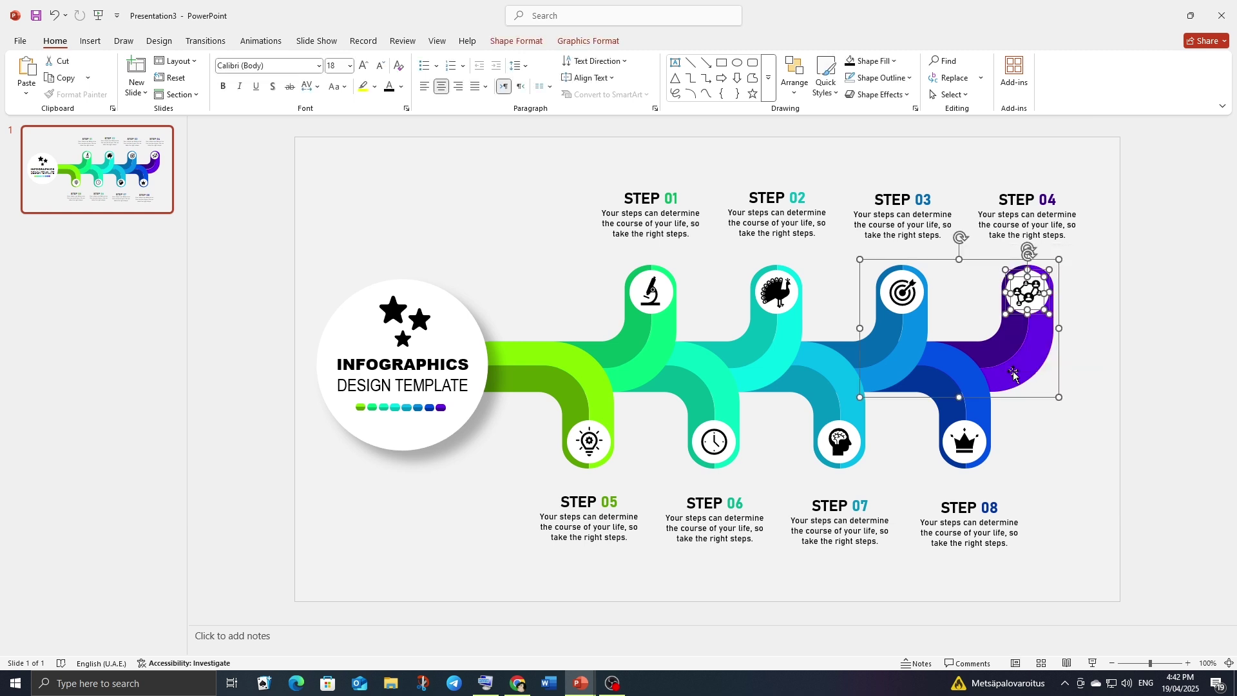
pyautogui.rightClick(1014, 374)
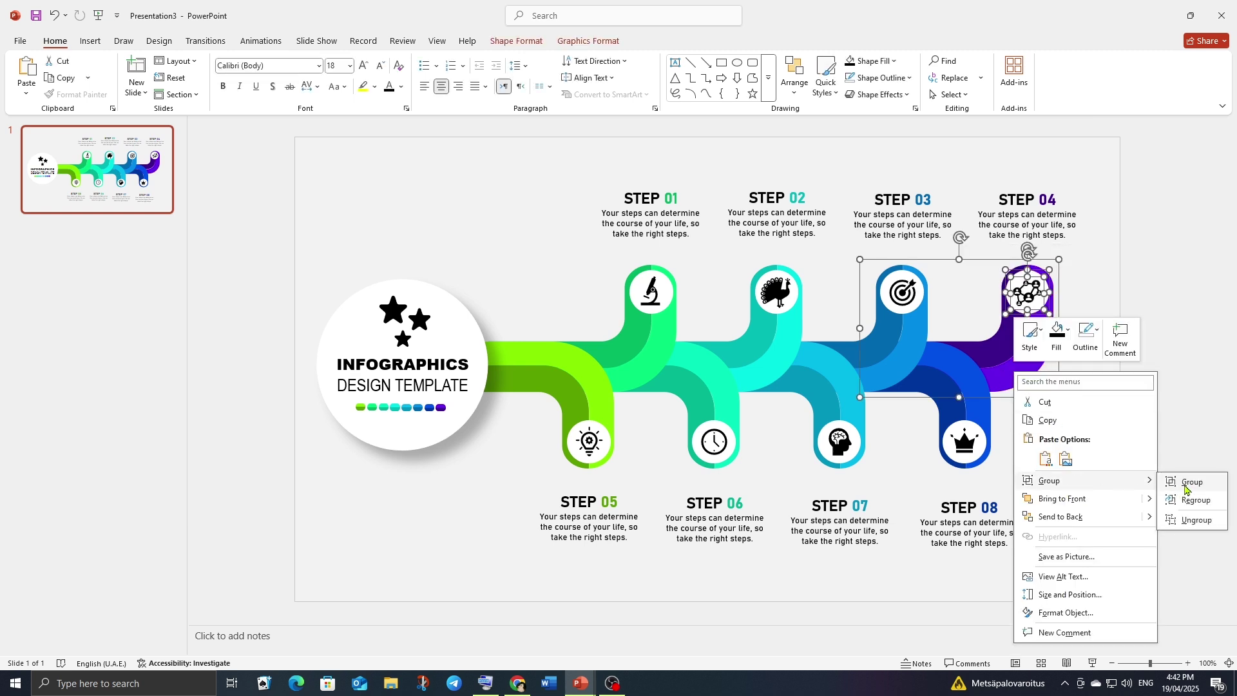
pyautogui.click(1190, 482)
pyautogui.click(1134, 462)
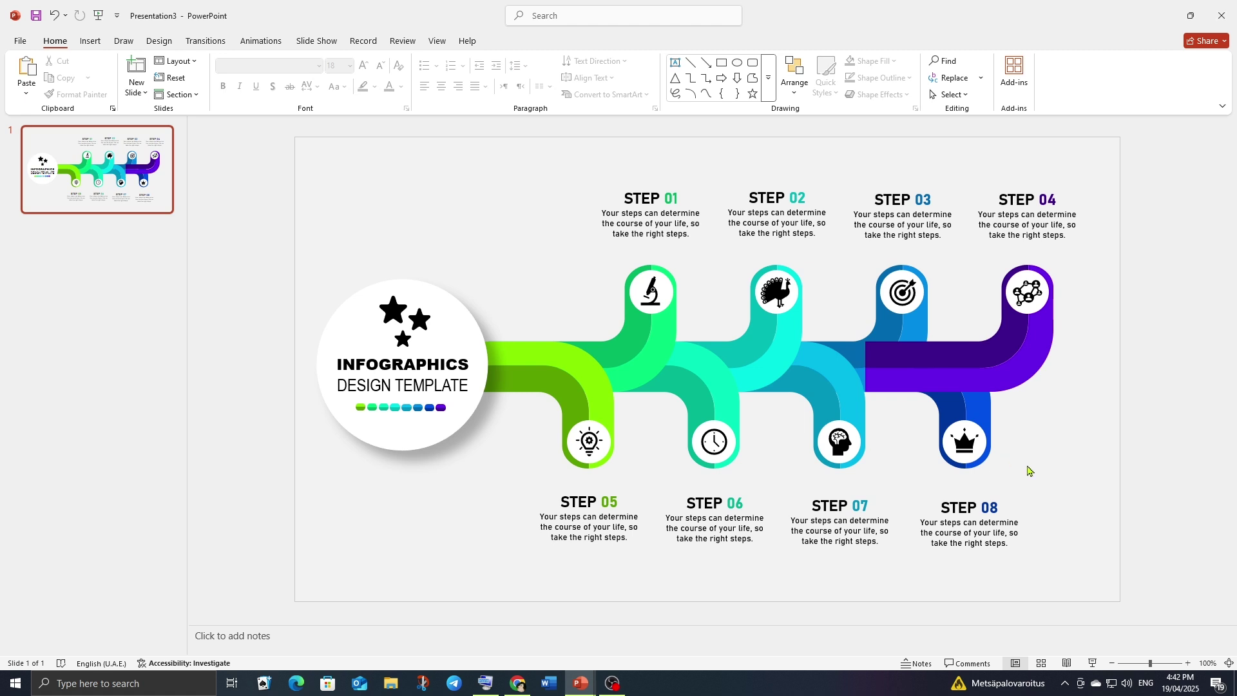
pyautogui.moveTo(1029, 485); pyautogui.dragTo(932, 392)
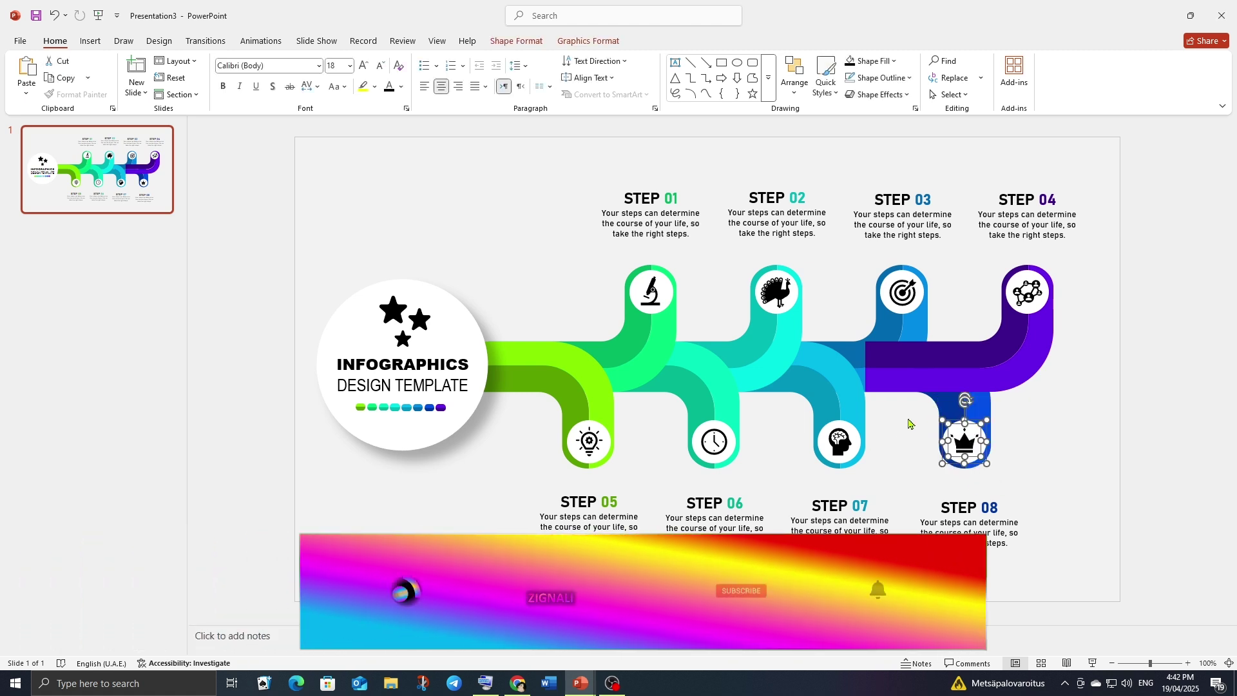
pyautogui.keyDown('shift'); pyautogui.click(946, 413); pyautogui.keyUp('shift')
pyautogui.rightClick(945, 412)
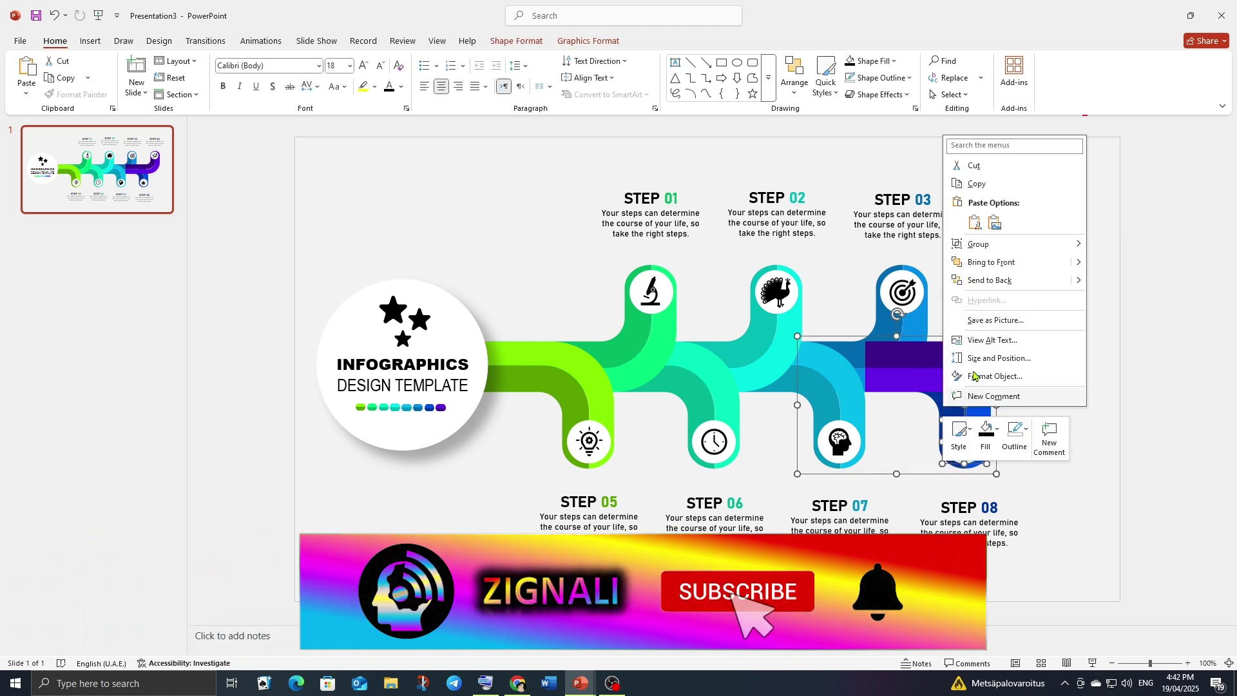
pyautogui.moveTo(978, 244)
pyautogui.click(1110, 255)
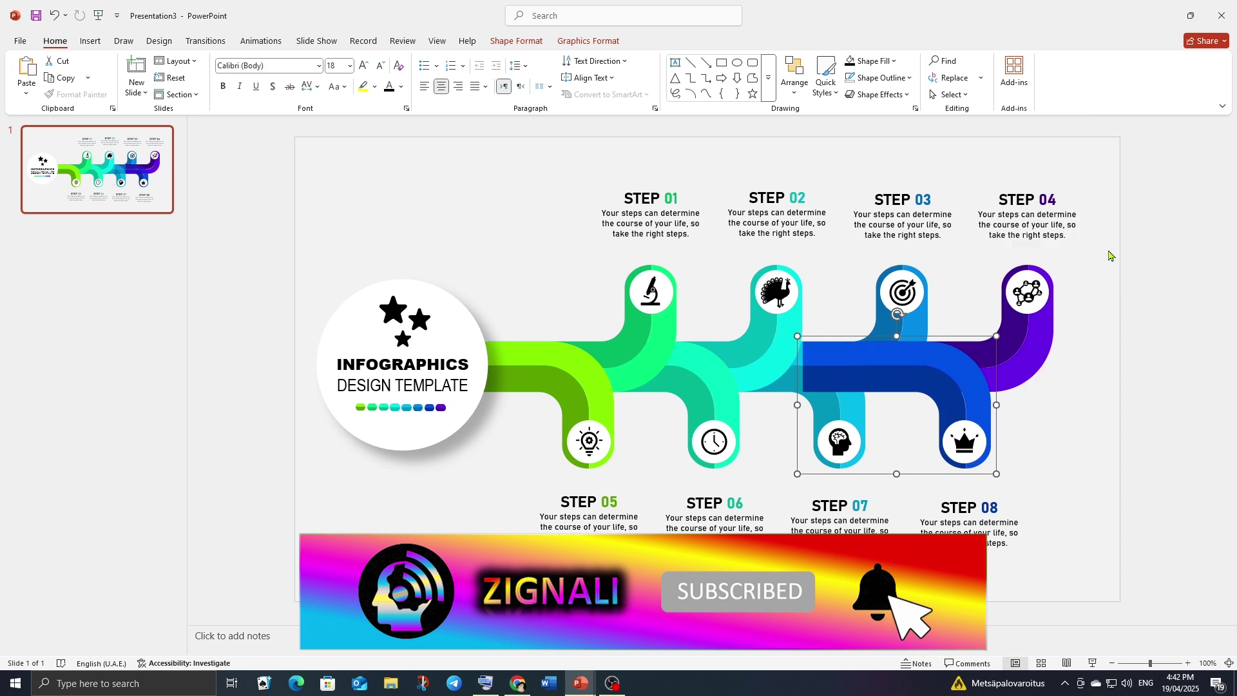
pyautogui.click(1105, 371)
# - Group the Step 03 target icon and the Step 07 head icon with their ribbon shapes
pyautogui.moveTo(950, 257); pyautogui.dragTo(847, 334)
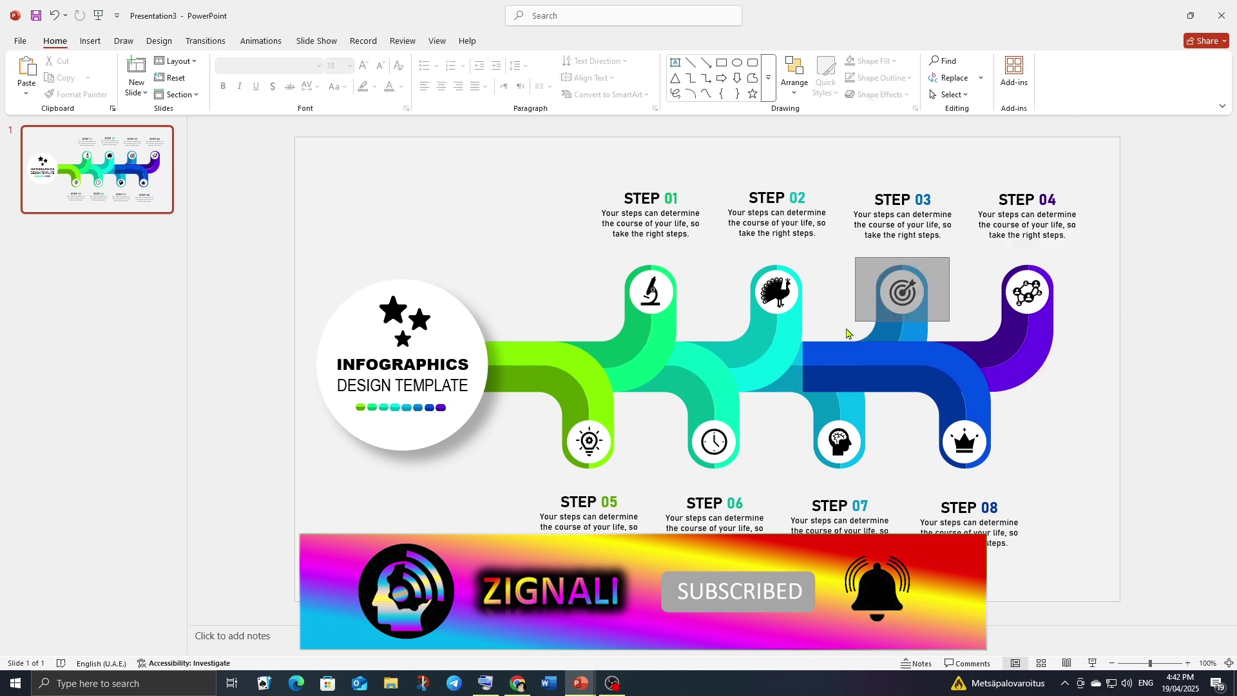
pyautogui.keyDown('shift'); pyautogui.click(901, 338); pyautogui.keyUp('shift')
pyautogui.rightClick(901, 339)
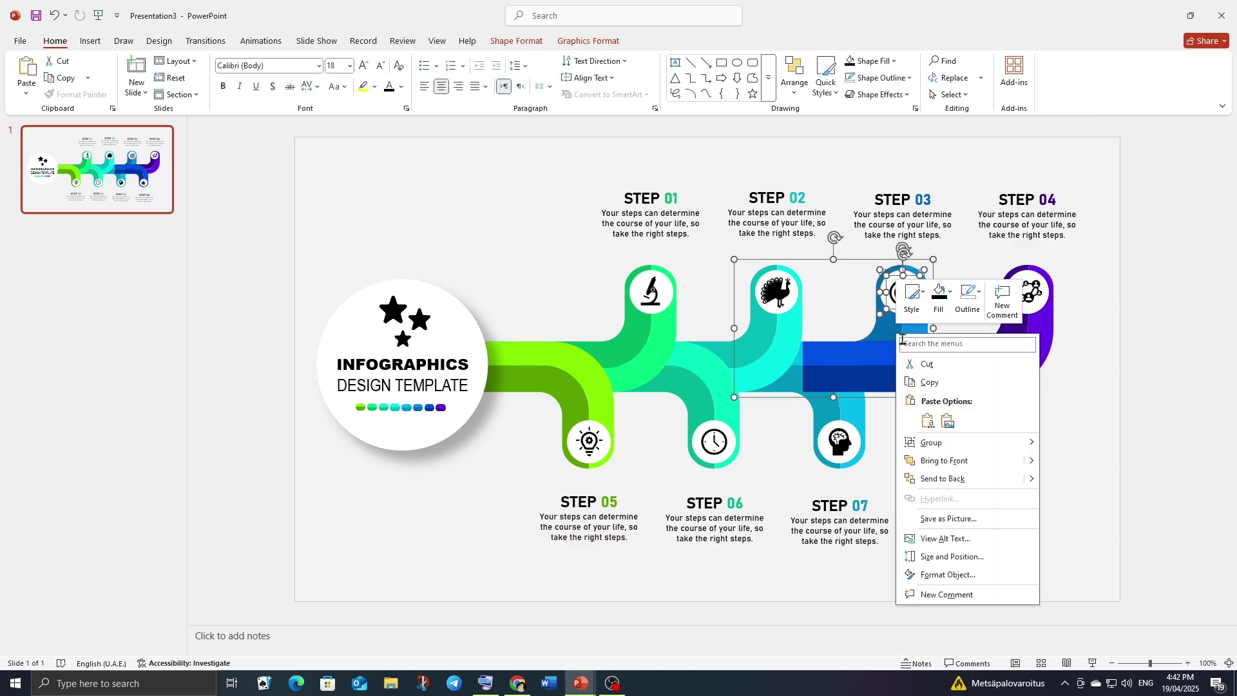
pyautogui.click(1092, 445)
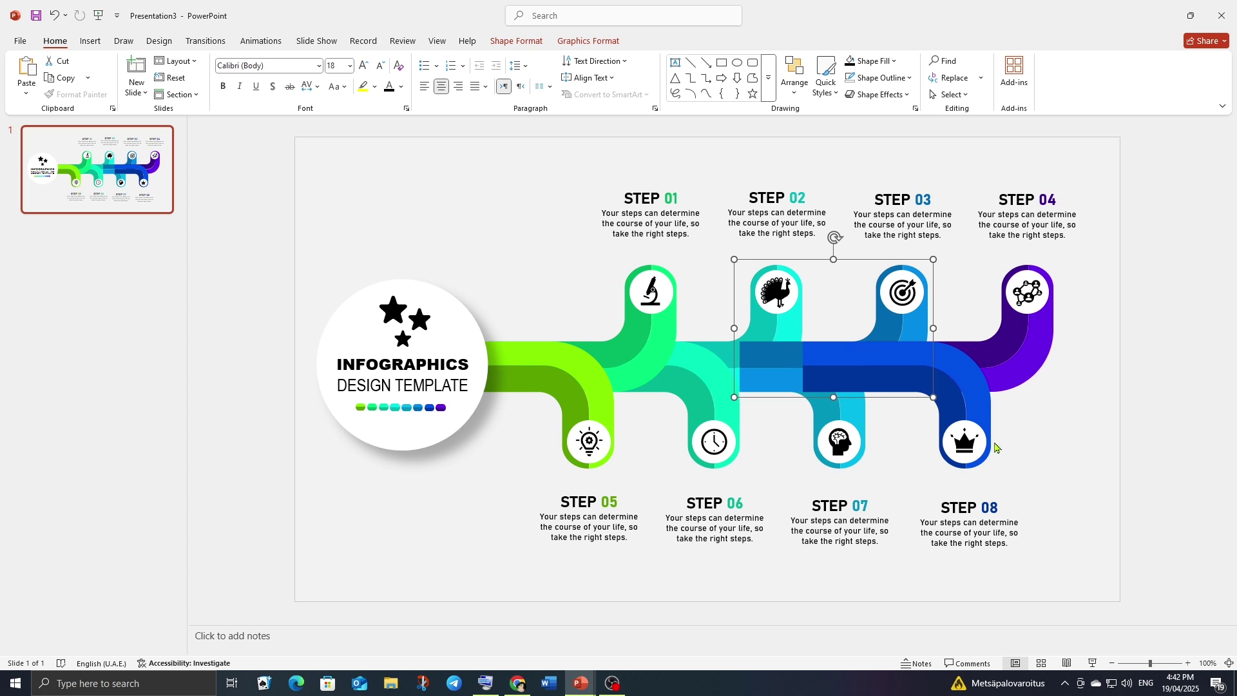
pyautogui.moveTo(880, 476); pyautogui.dragTo(809, 412)
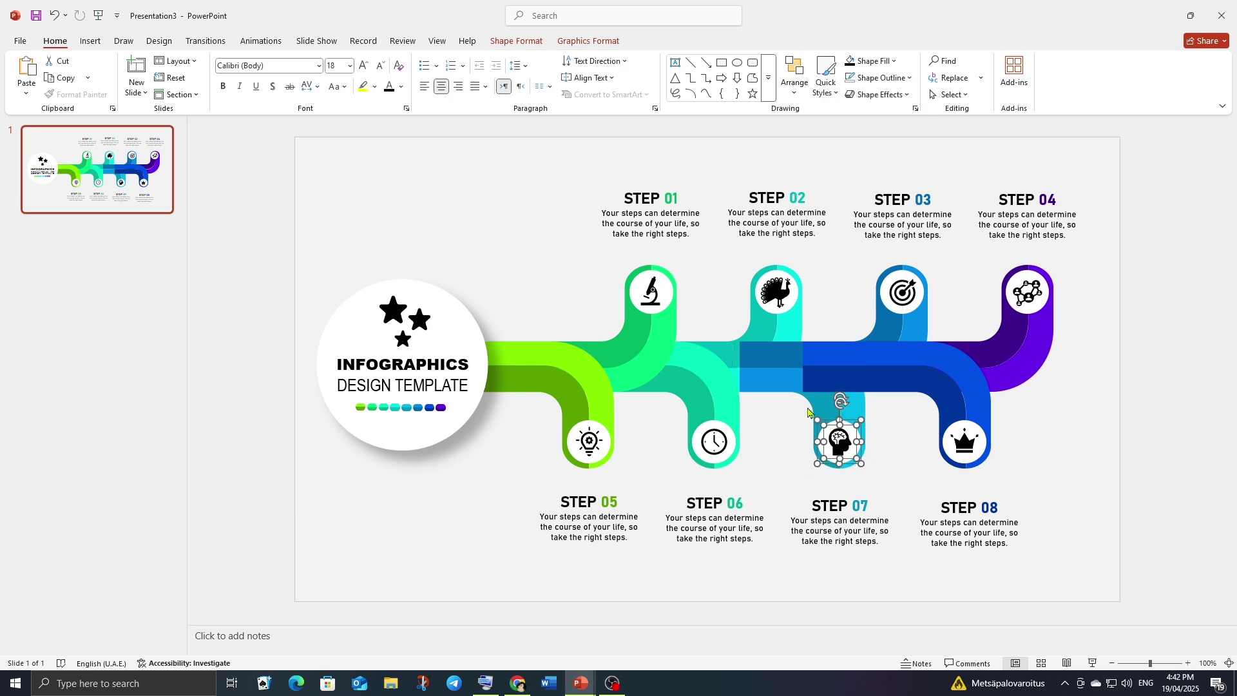
pyautogui.keyDown('shift'); pyautogui.click(815, 400); pyautogui.keyUp('shift')
pyautogui.rightClick(815, 400)
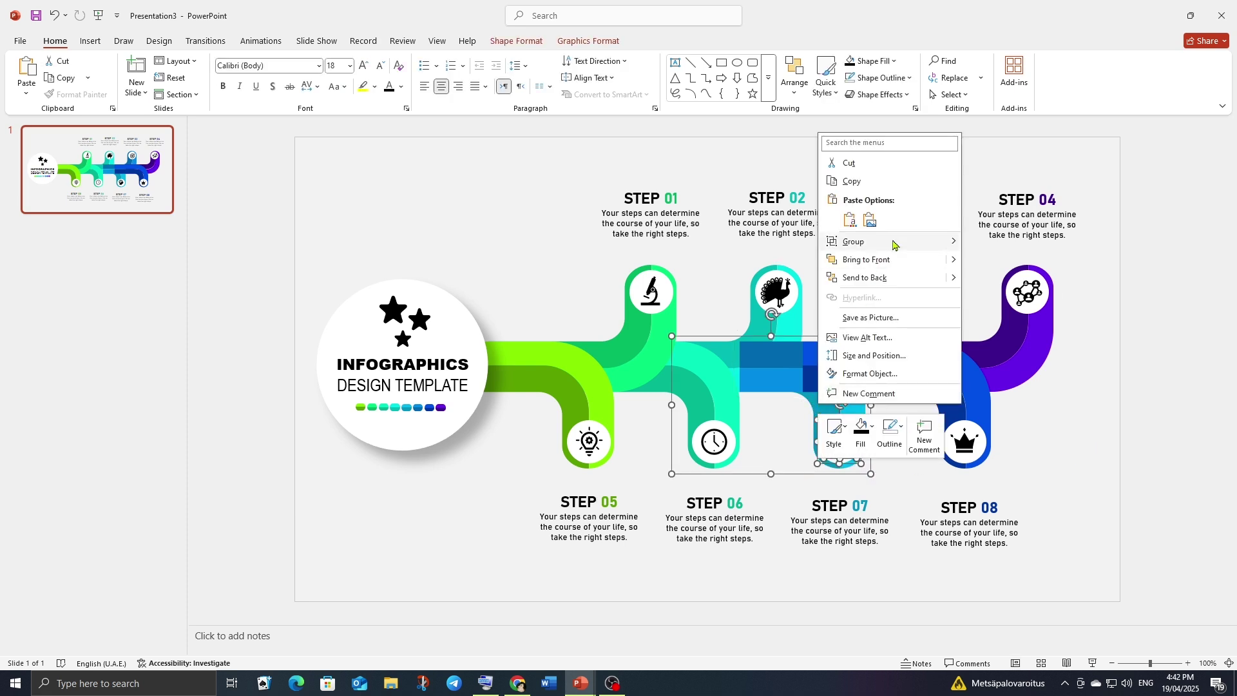
pyautogui.click(972, 244)
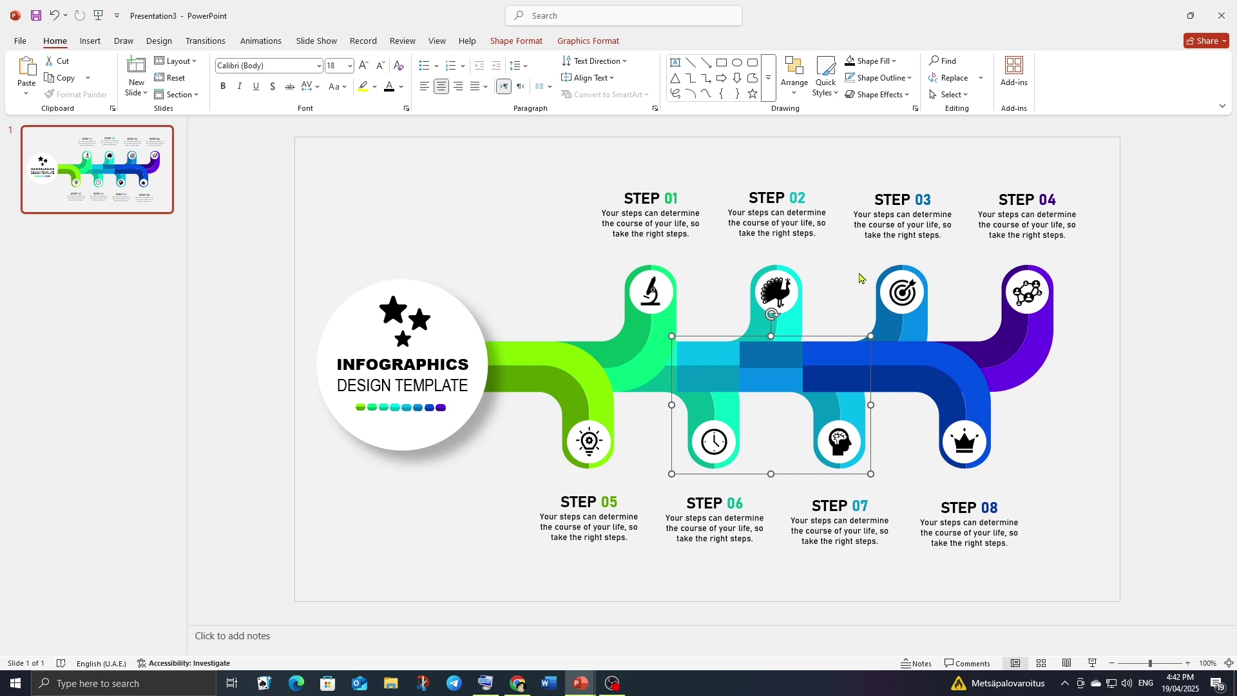
# - Group the Step 02 peacock with its teal piece and the Step 06 clock with its green bend
pyautogui.moveTo(838, 243); pyautogui.dragTo(719, 341)
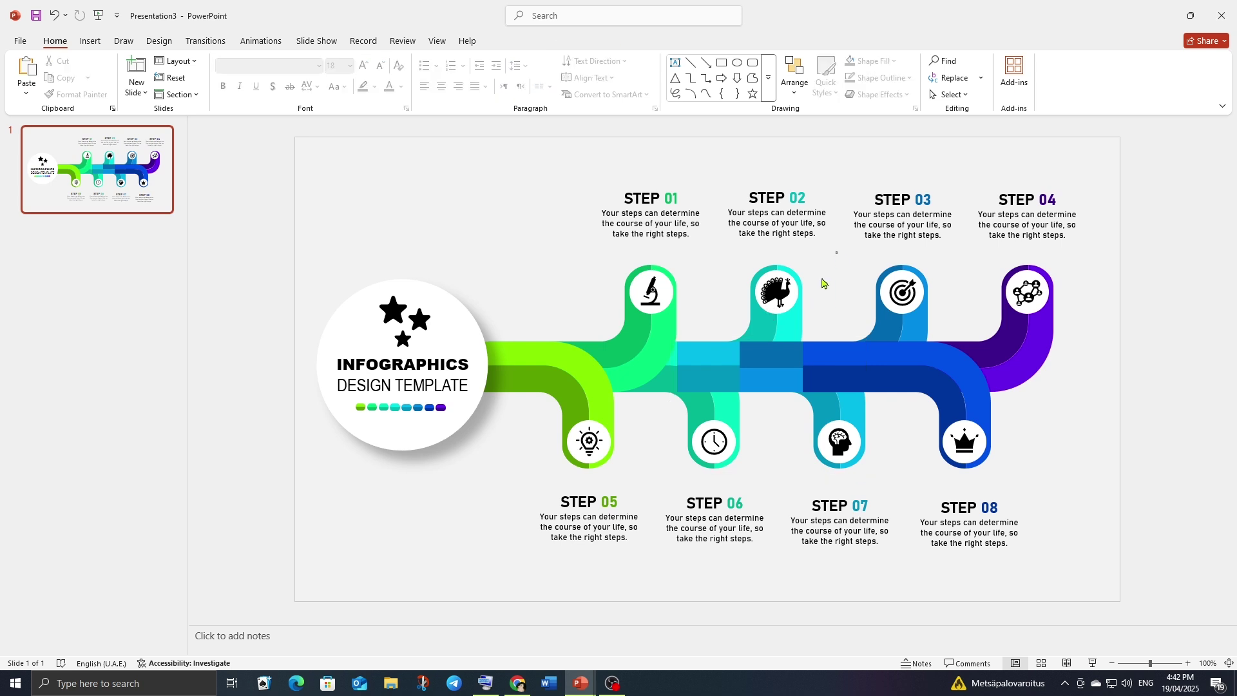
pyautogui.keyDown('shift'); pyautogui.click(789, 329); pyautogui.keyUp('shift')
pyautogui.rightClick(790, 331)
pyautogui.moveTo(825, 436)
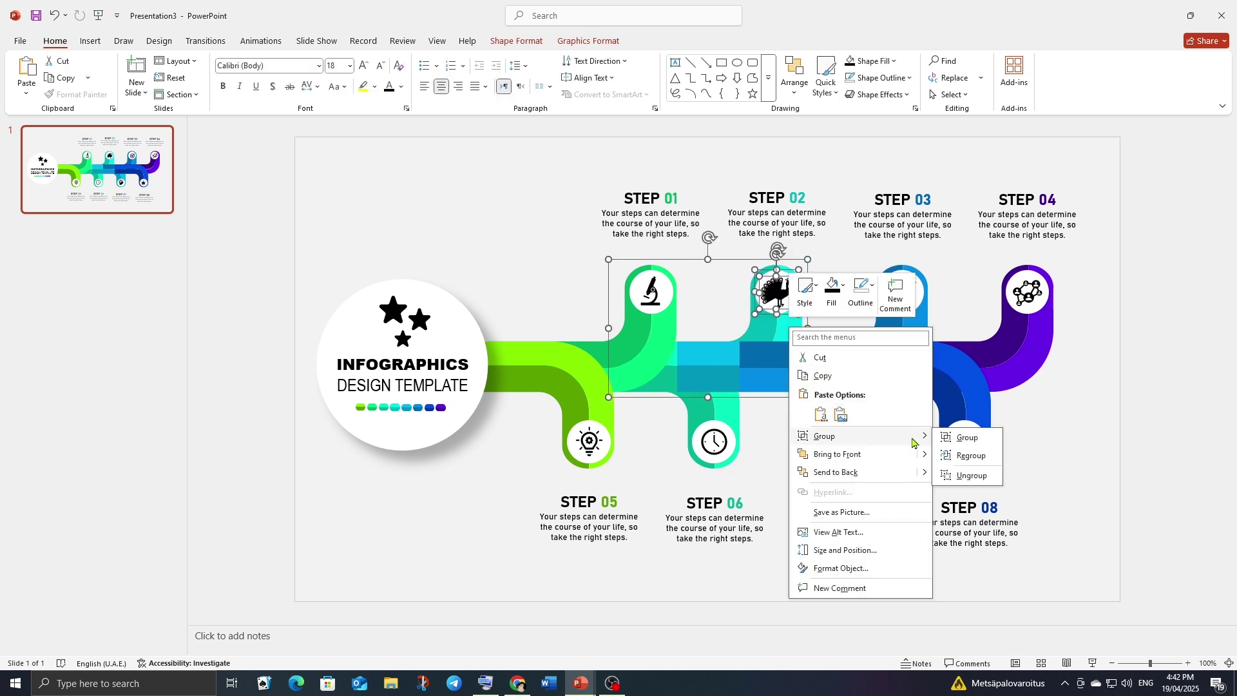
pyautogui.click(964, 444)
pyautogui.click(728, 483)
pyautogui.moveTo(765, 476); pyautogui.dragTo(679, 406)
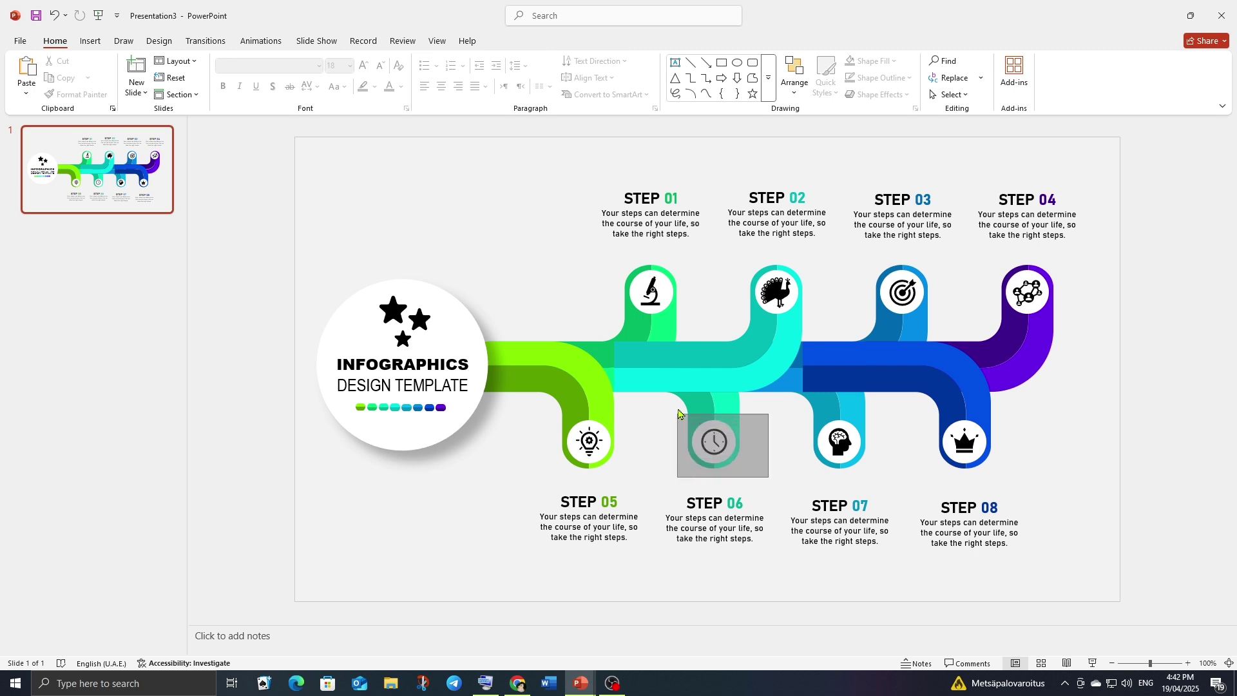
pyautogui.keyDown('shift'); pyautogui.click(733, 405); pyautogui.keyUp('shift')
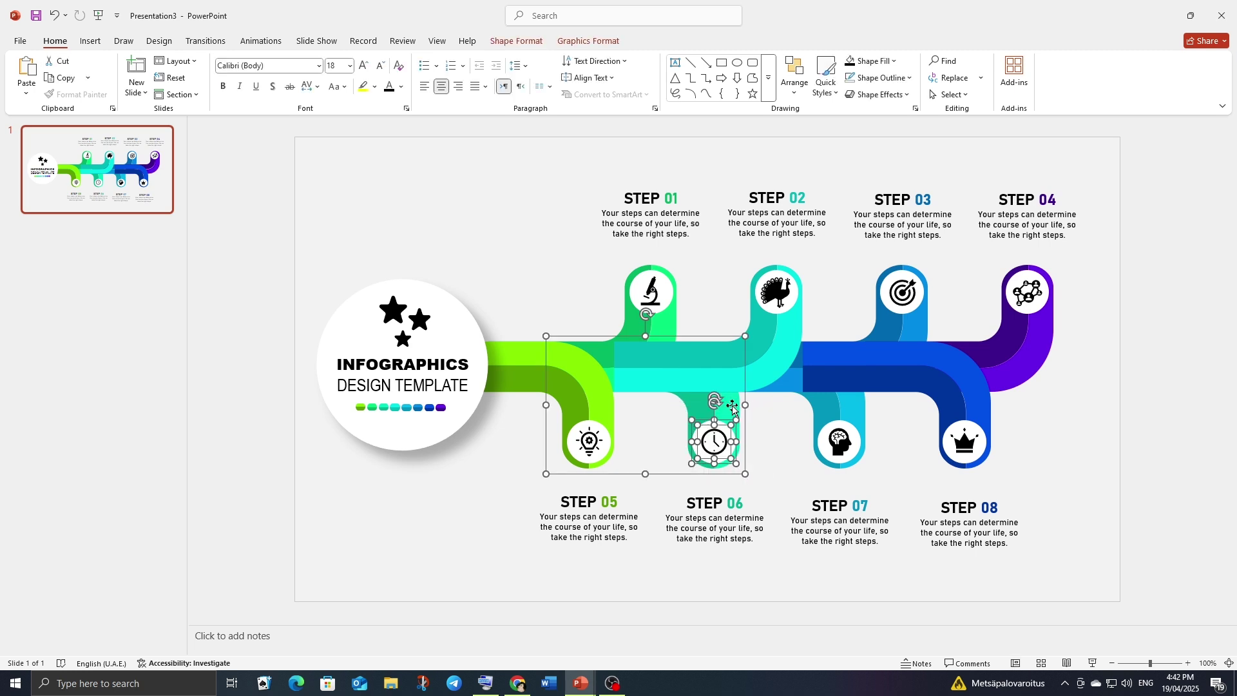
pyautogui.rightClick(736, 408)
pyautogui.moveTo(772, 245)
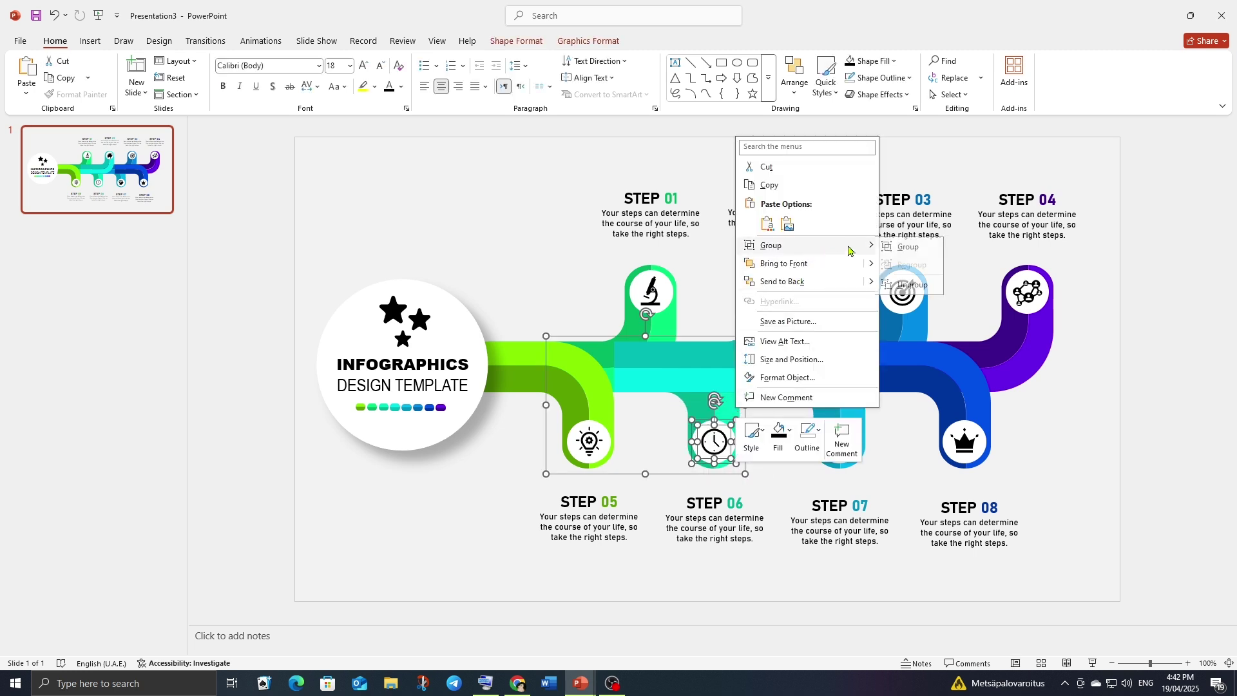
pyautogui.click(911, 247)
# - Group the Step 01 microscope with its green bend, then select the Step 05 lightbulb
pyautogui.moveTo(710, 258); pyautogui.dragTo(601, 333)
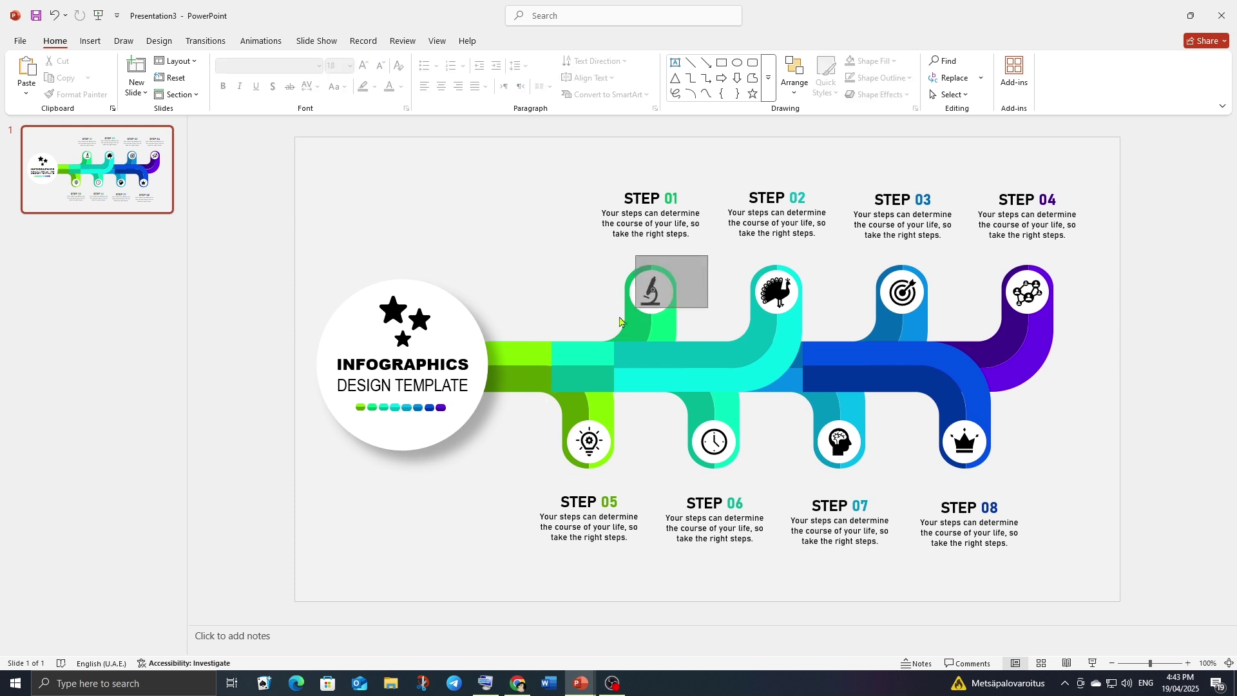
pyautogui.keyDown('shift'); pyautogui.click(643, 336); pyautogui.keyUp('shift')
pyautogui.rightClick(643, 337)
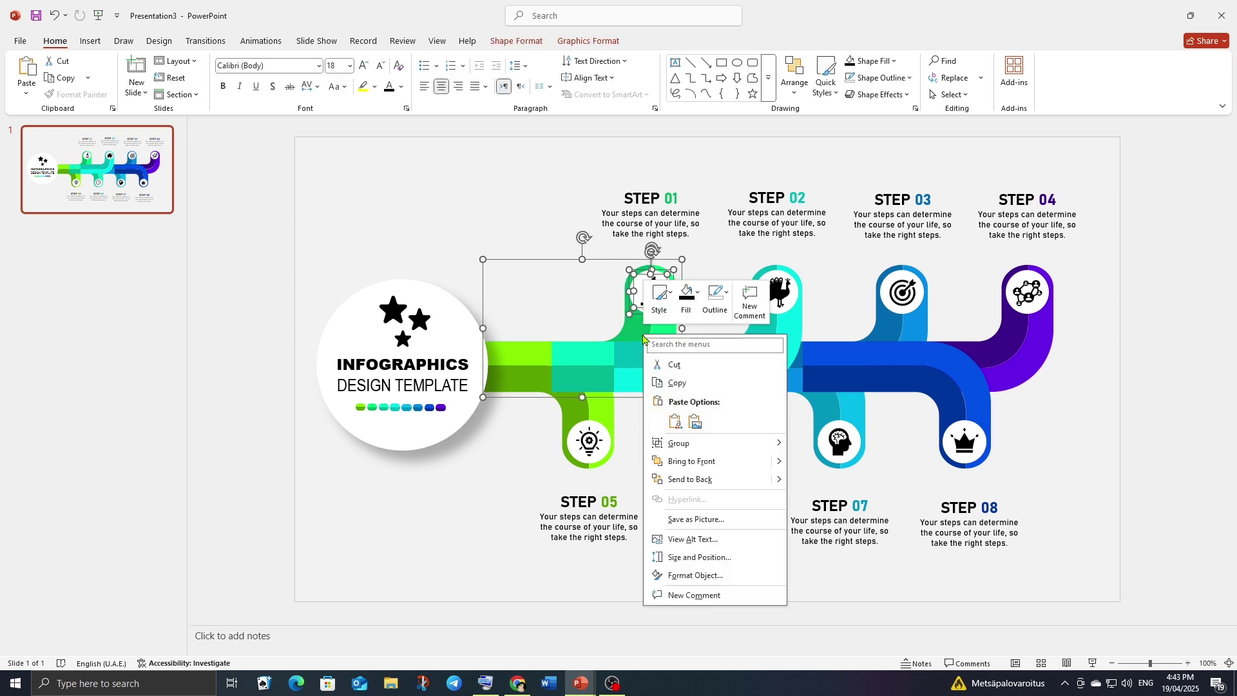
pyautogui.click(821, 445)
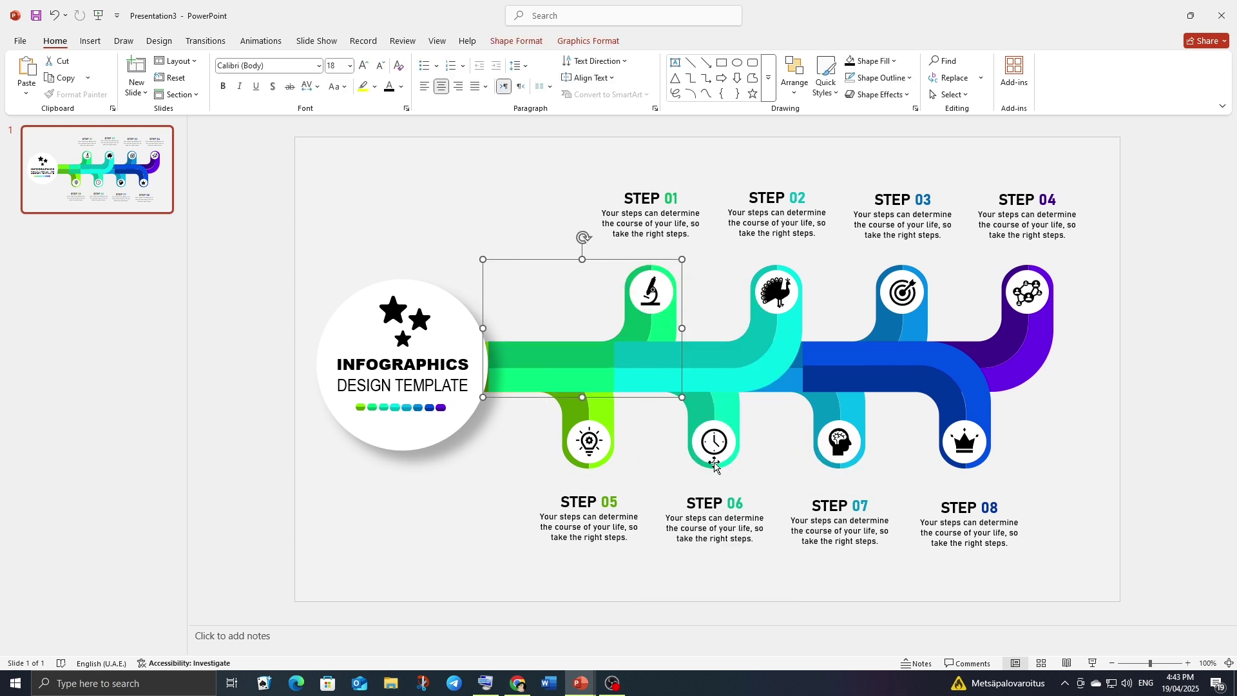
pyautogui.moveTo(635, 477)
pyautogui.mouseDown()
pyautogui.moveTo(557, 417)
pyautogui.moveTo(557, 400)
pyautogui.mouseUp()
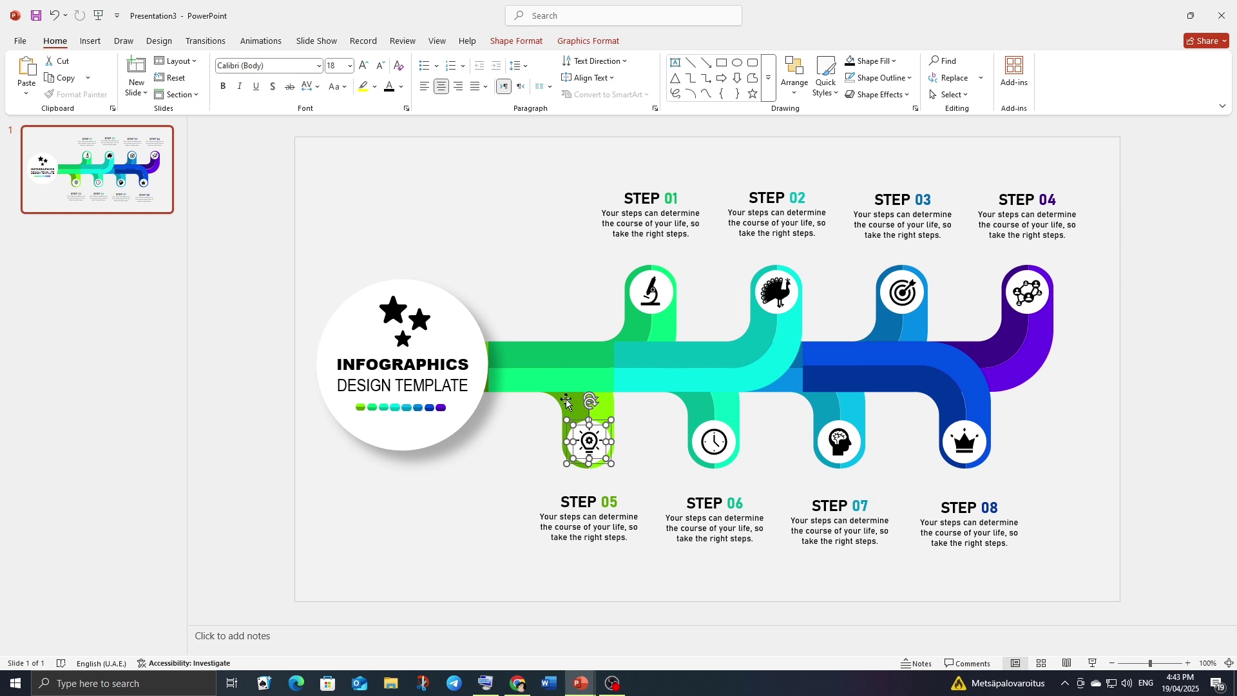
# - Group the Step 05 lightbulb with its green bend
pyautogui.keyDown('shift'); pyautogui.click(567, 403); pyautogui.keyUp('shift')
pyautogui.rightClick(568, 404)
pyautogui.moveTo(638, 238)
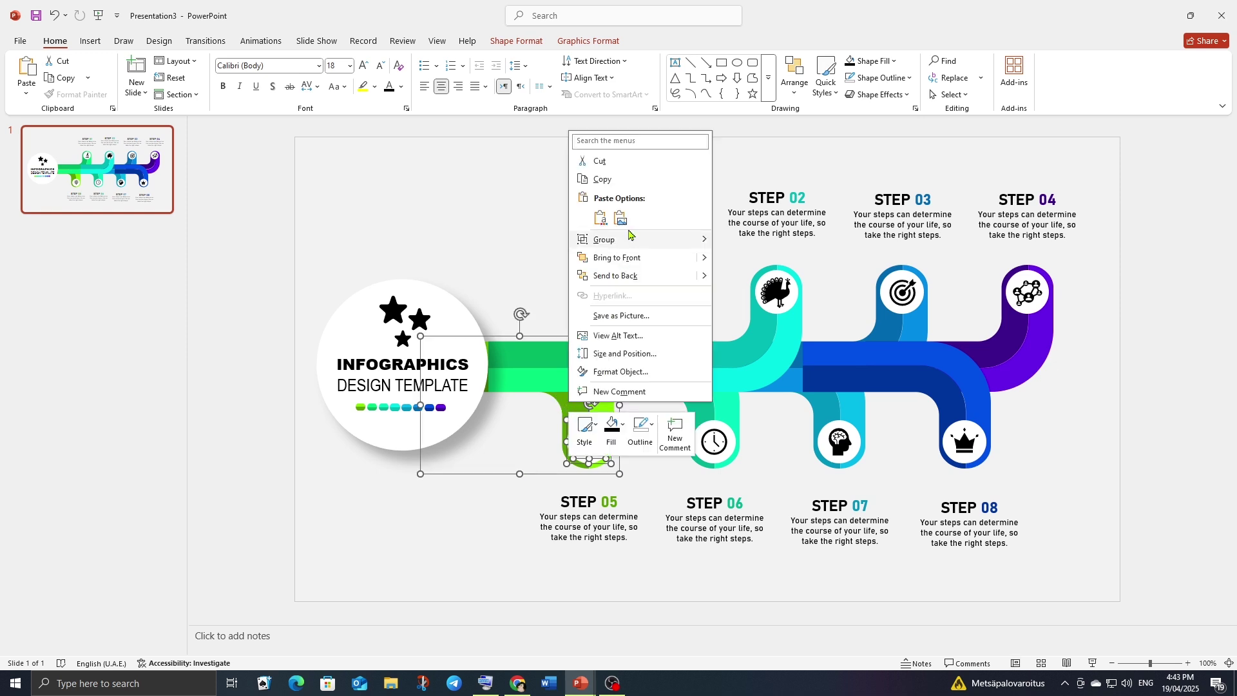
pyautogui.click(741, 242)
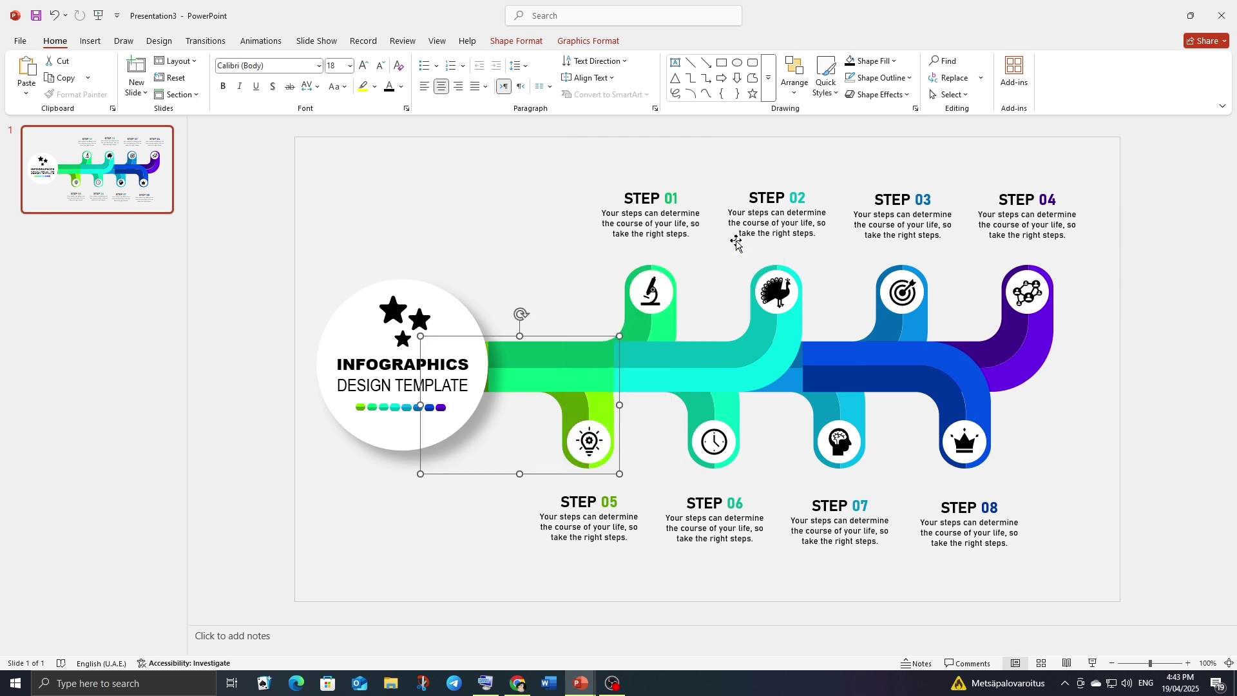
# - Bring the Step 03, Step 07 and Step 02 bends to the front, in that order
pyautogui.rightClick(908, 372)
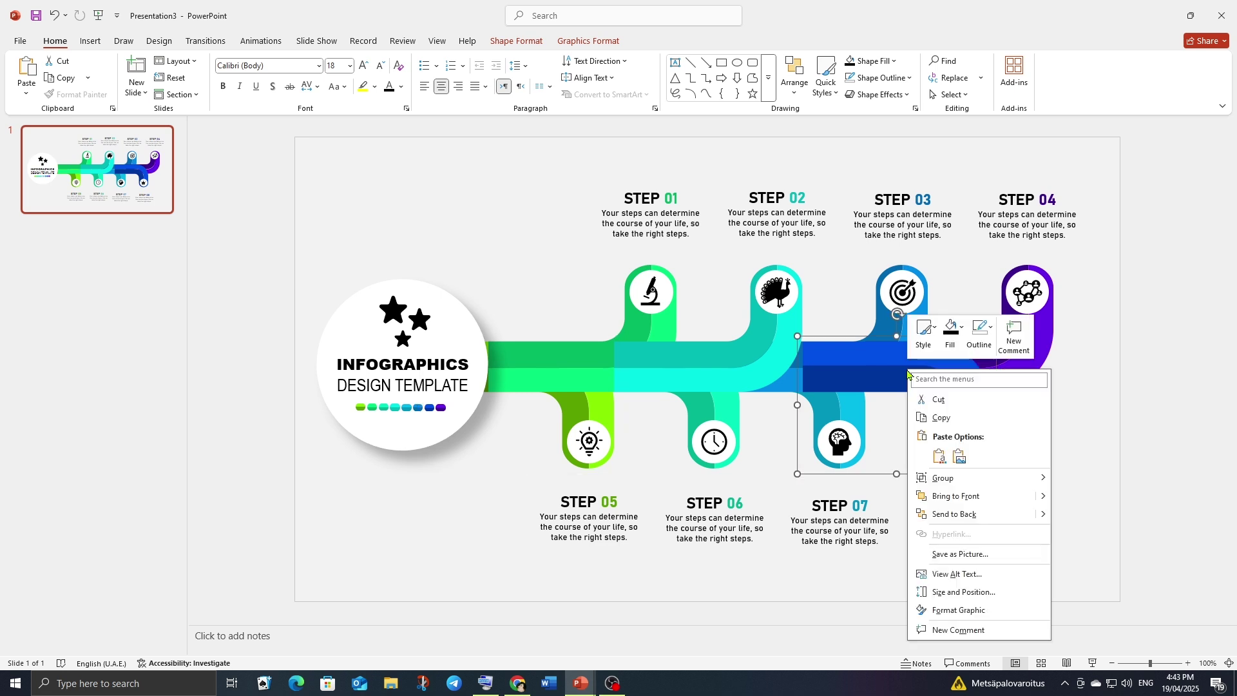
pyautogui.press('Escape')
pyautogui.click(881, 324)
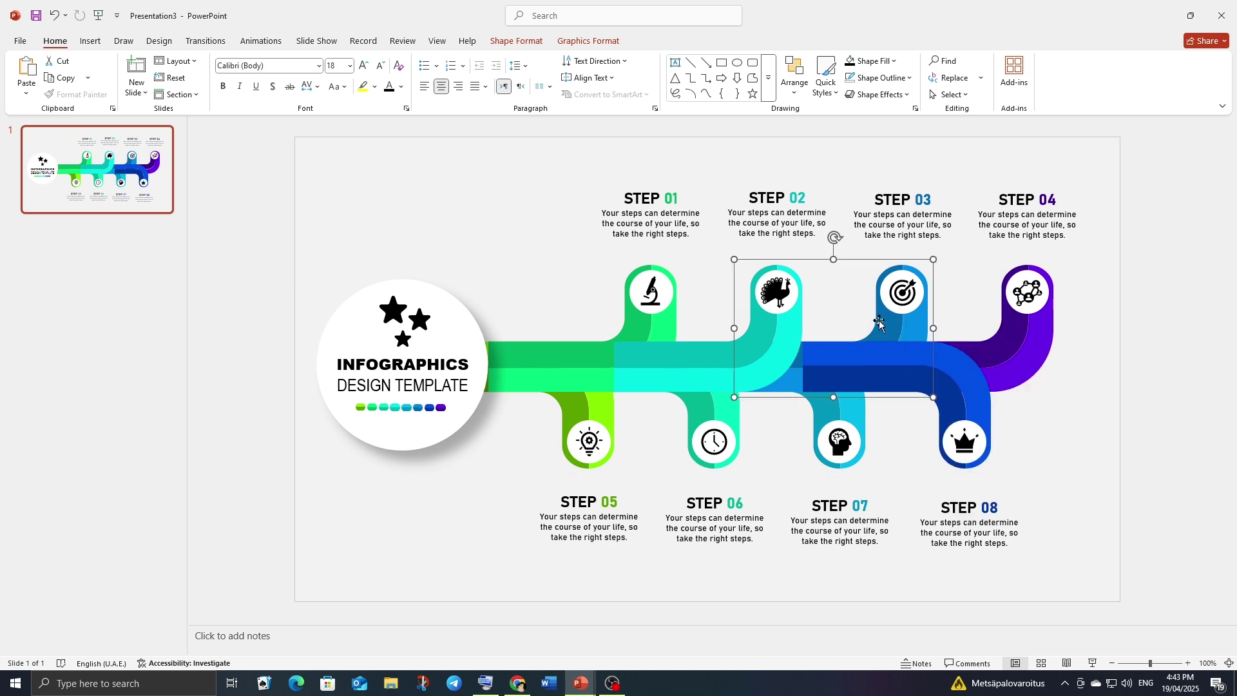
pyautogui.rightClick(880, 323)
pyautogui.click(922, 451)
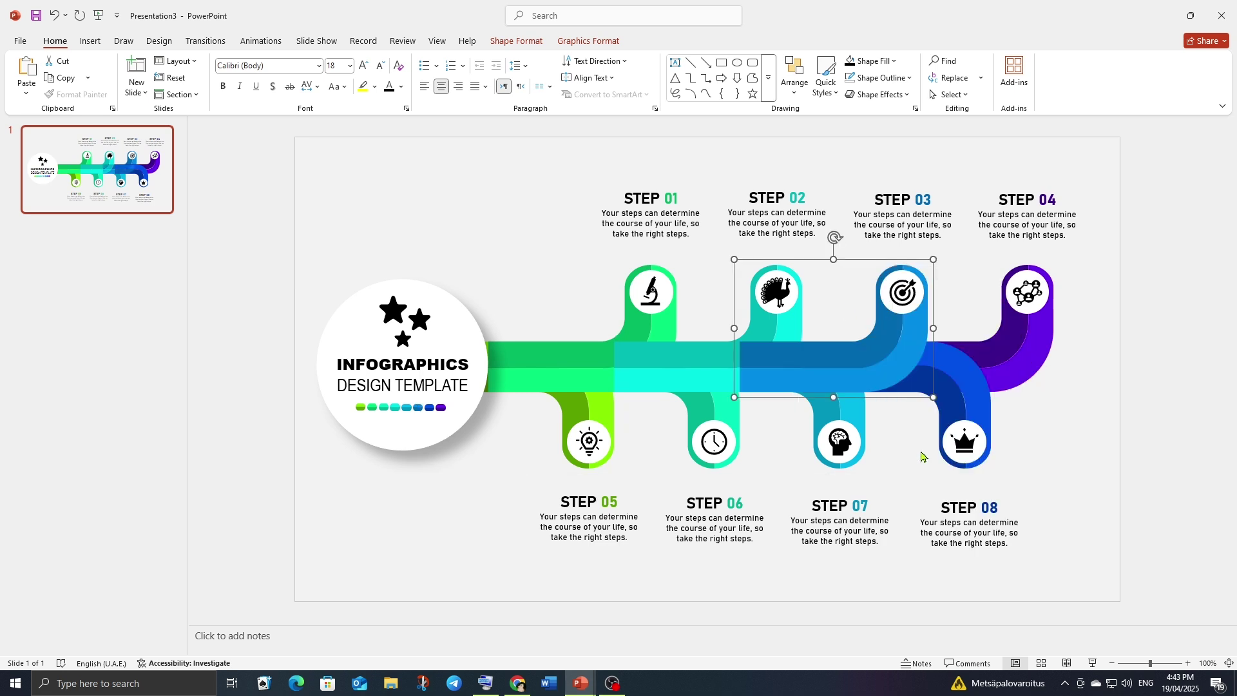
pyautogui.click(835, 417)
pyautogui.rightClick(835, 418)
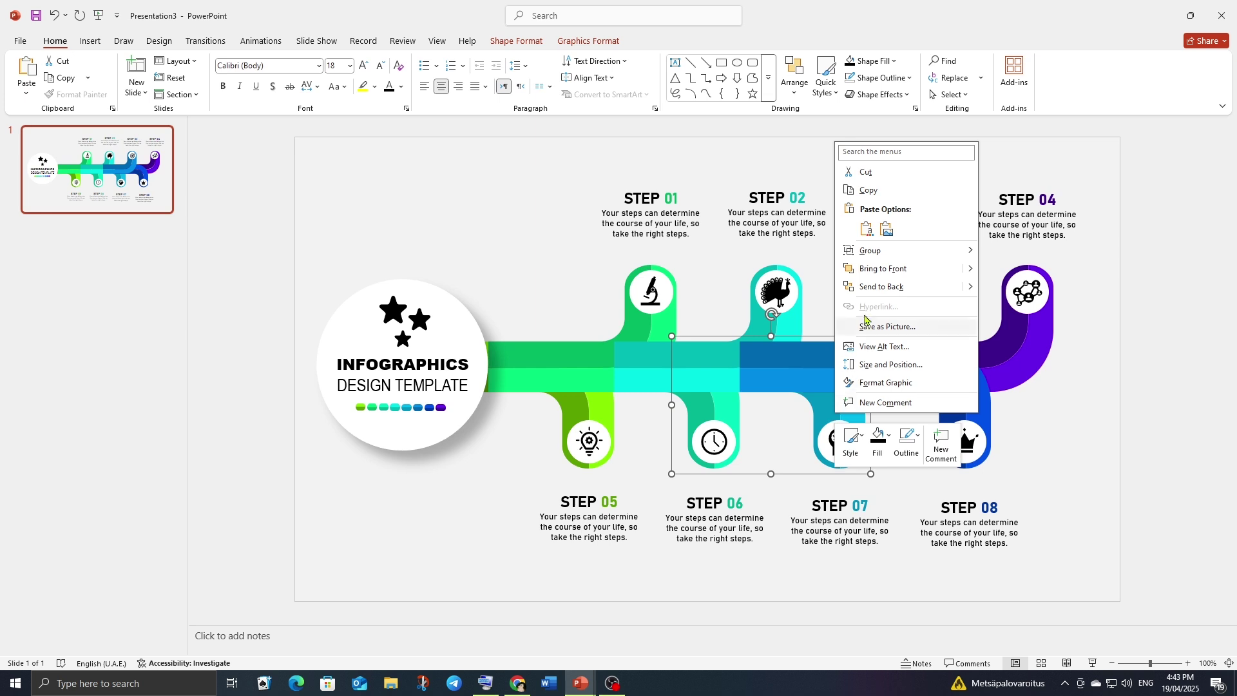
pyautogui.click(883, 268)
pyautogui.click(783, 330)
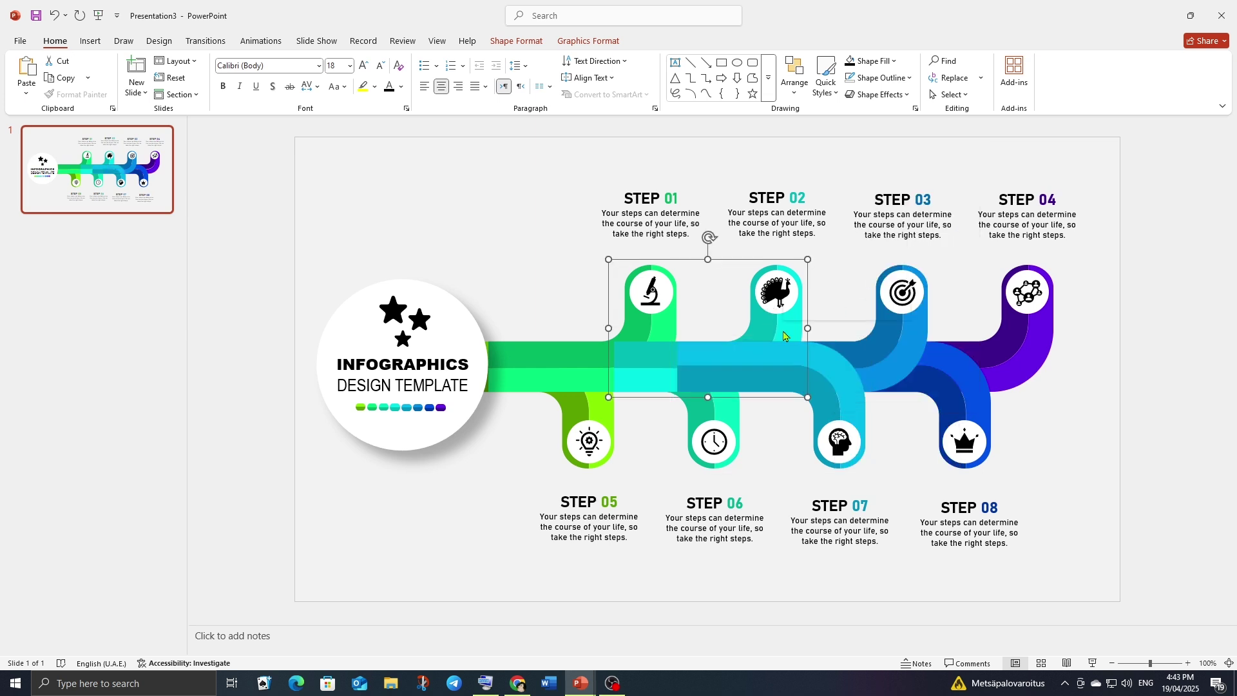
pyautogui.rightClick(783, 330)
pyautogui.click(800, 456)
# - Bring the Step 06, Step 01 and Step 05 bends to the front, in that order
pyautogui.click(714, 426)
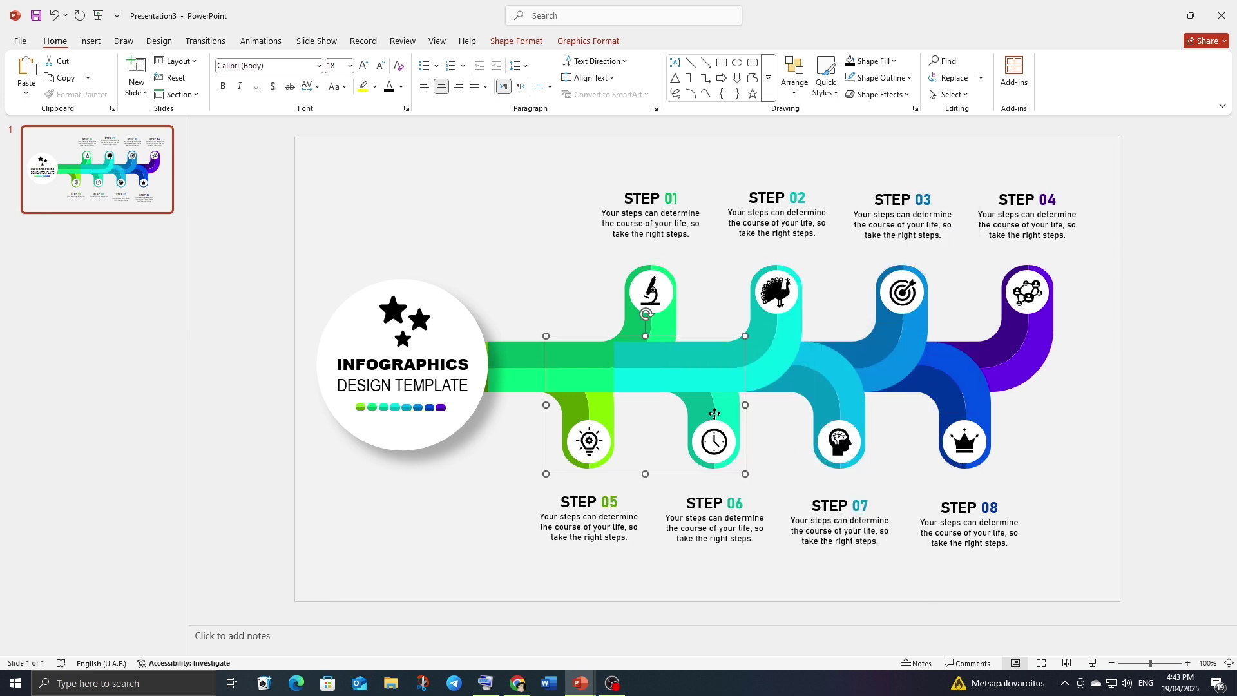
pyautogui.rightClick(715, 425)
pyautogui.click(746, 274)
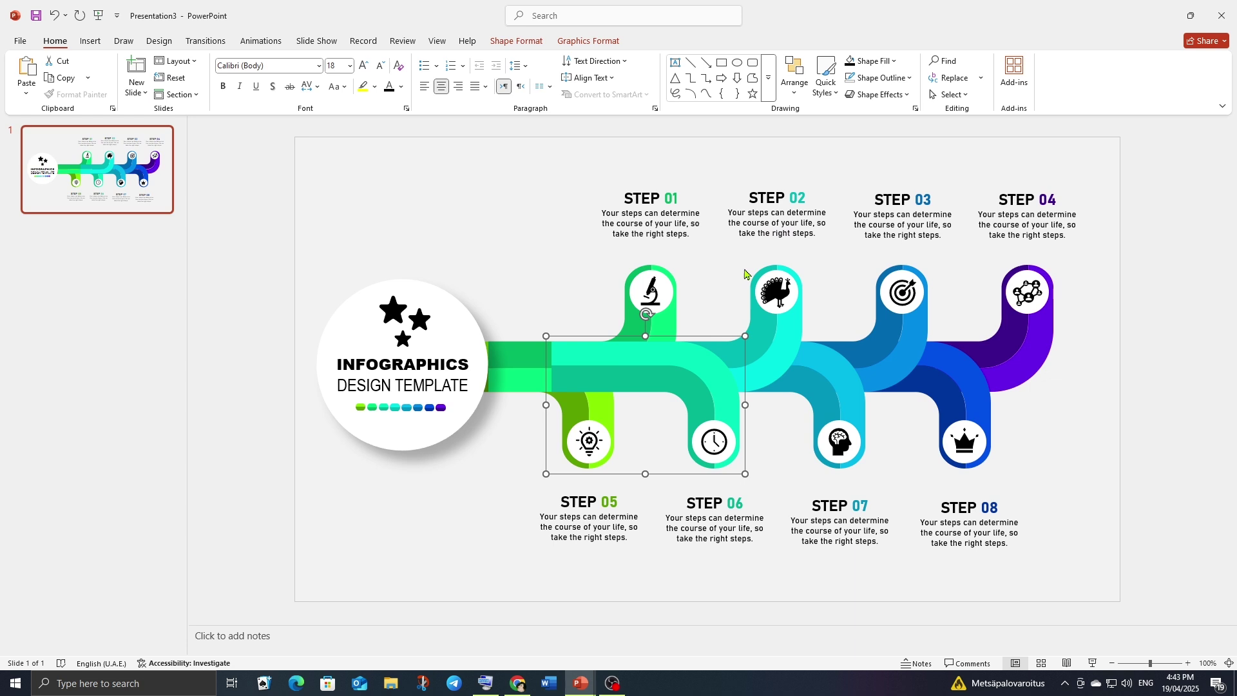
pyautogui.click(668, 326)
pyautogui.rightClick(668, 325)
pyautogui.click(699, 449)
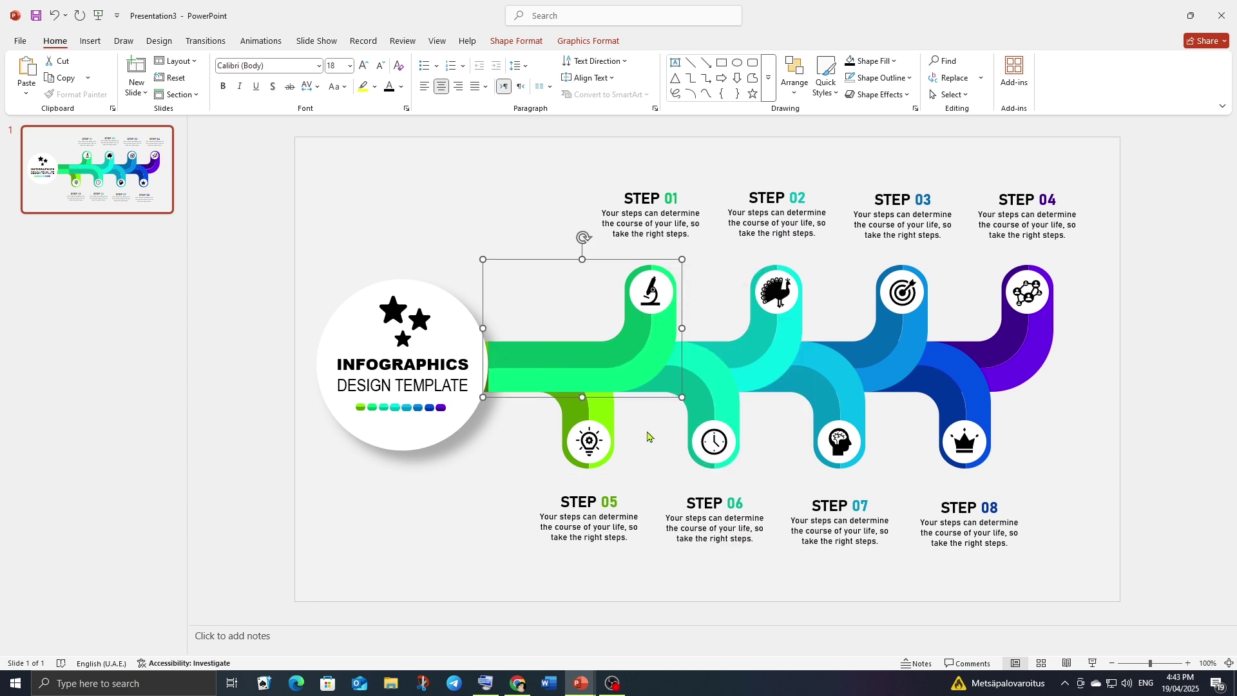
pyautogui.click(578, 419)
pyautogui.rightClick(579, 419)
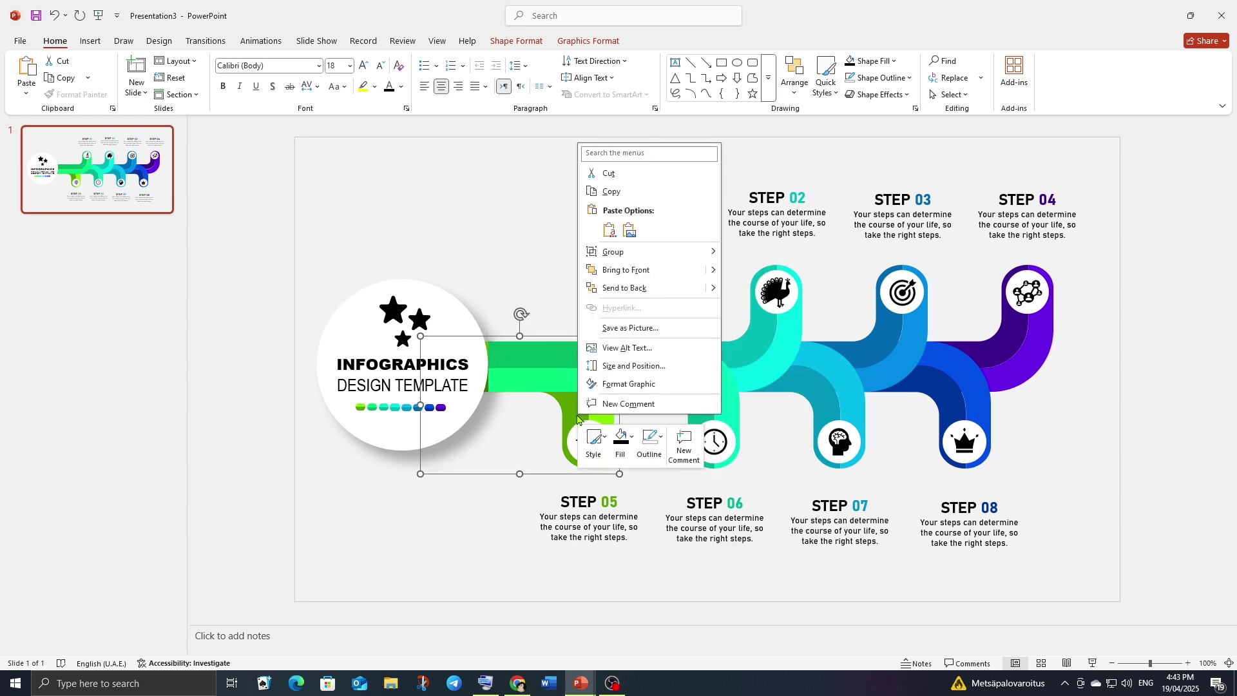
pyautogui.click(625, 270)
# - Bring the title circle in front of the bends and check the layering
pyautogui.click(459, 309)
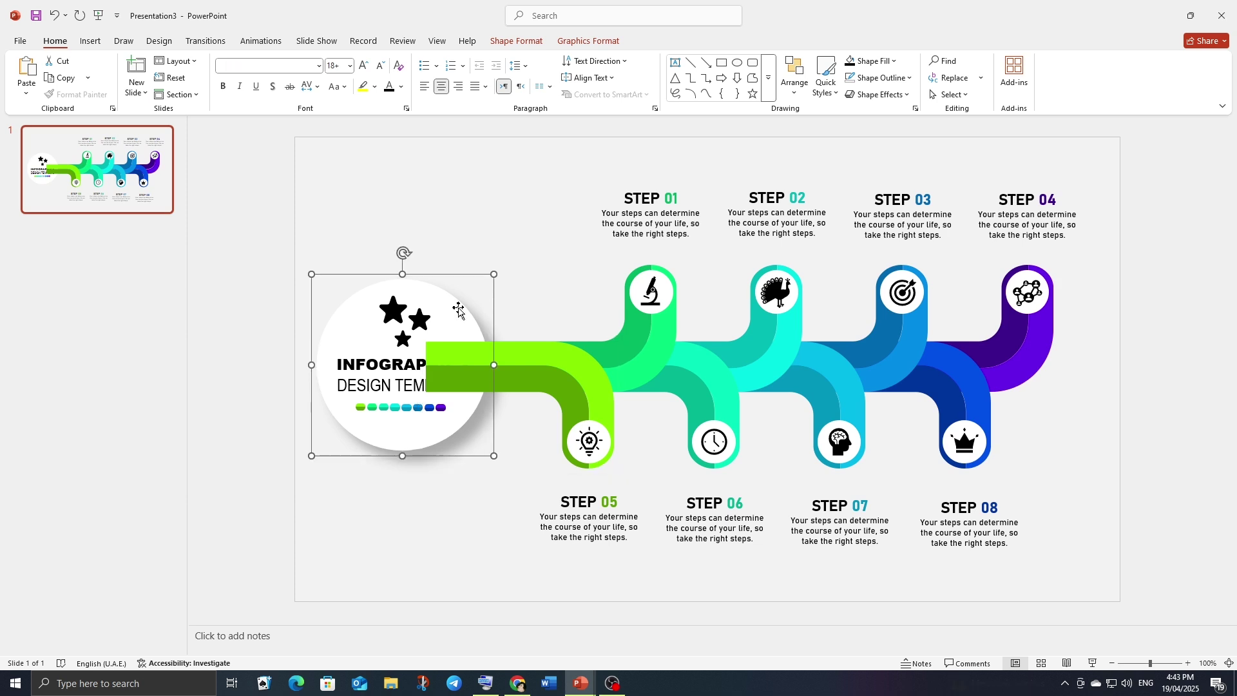
pyautogui.rightClick(458, 309)
pyautogui.click(498, 436)
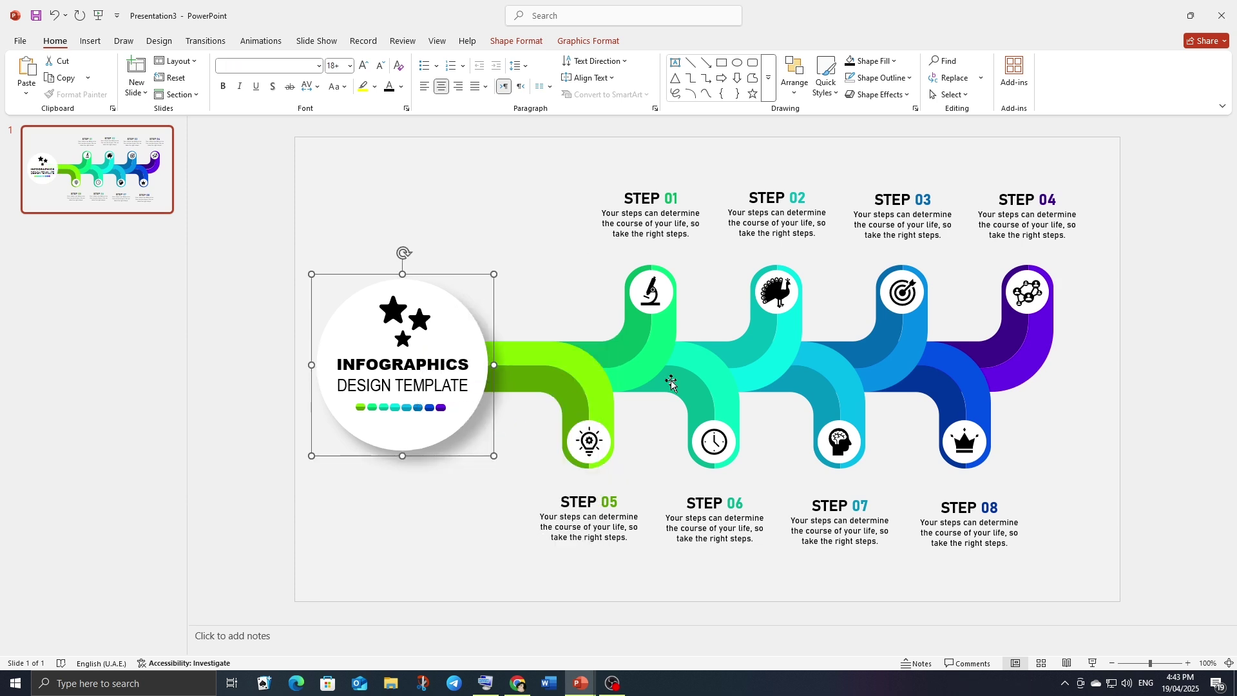
pyautogui.click(1100, 405)
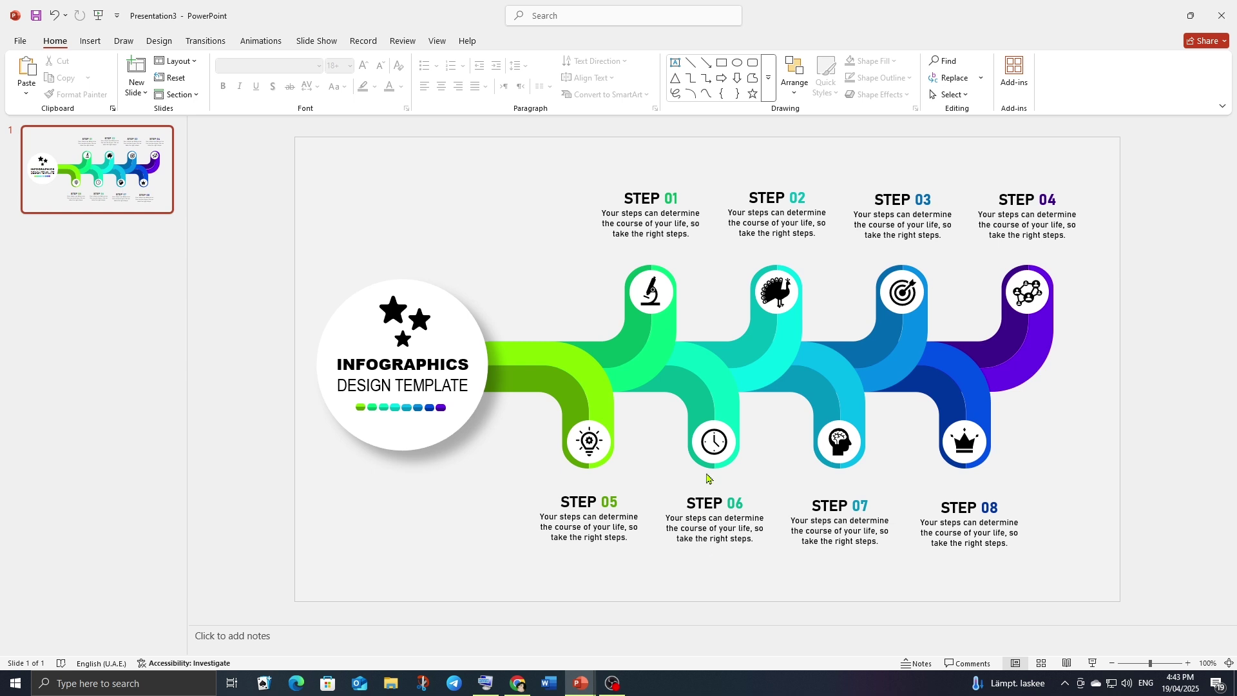
pyautogui.click(463, 326)
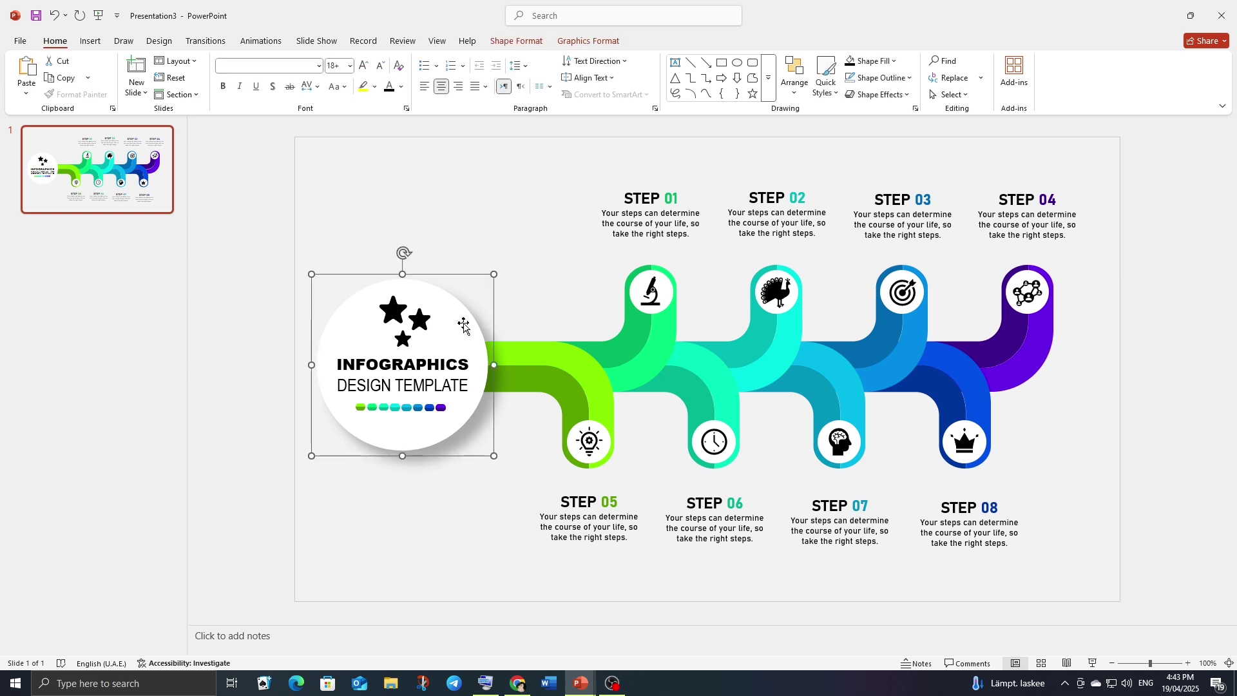
# - Give the title circle a Fly In from the right with a bounce end, then preview it
pyautogui.click(256, 41)
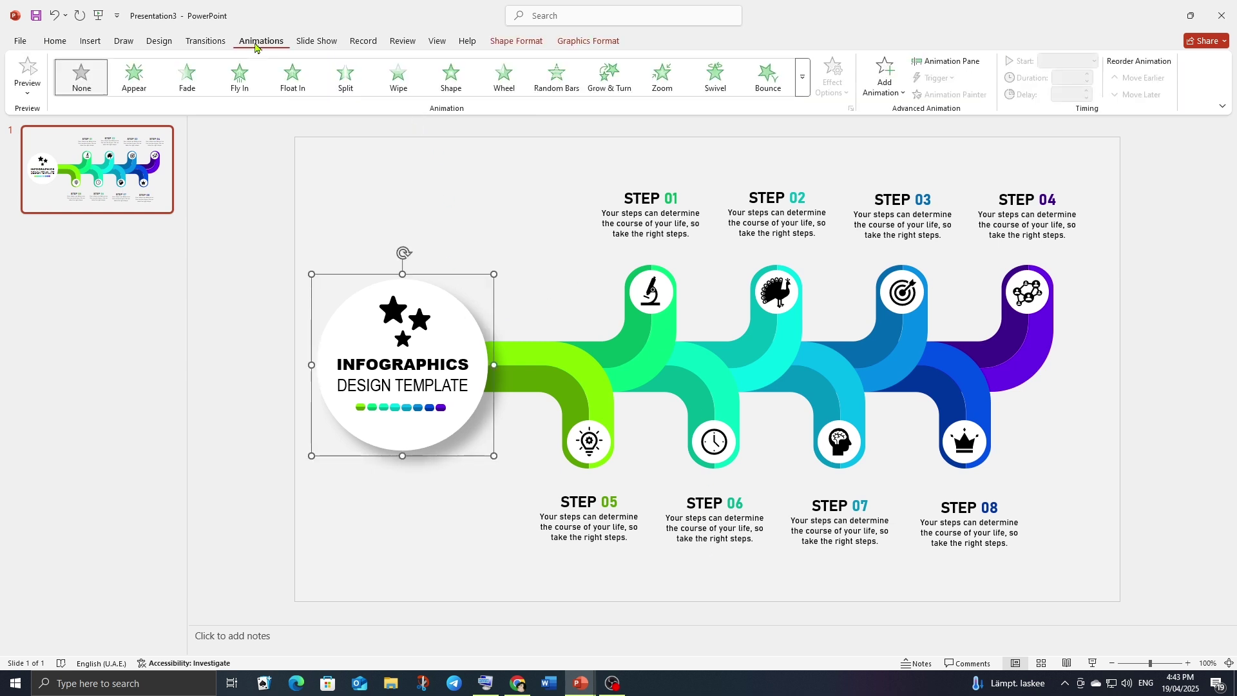
pyautogui.click(239, 76)
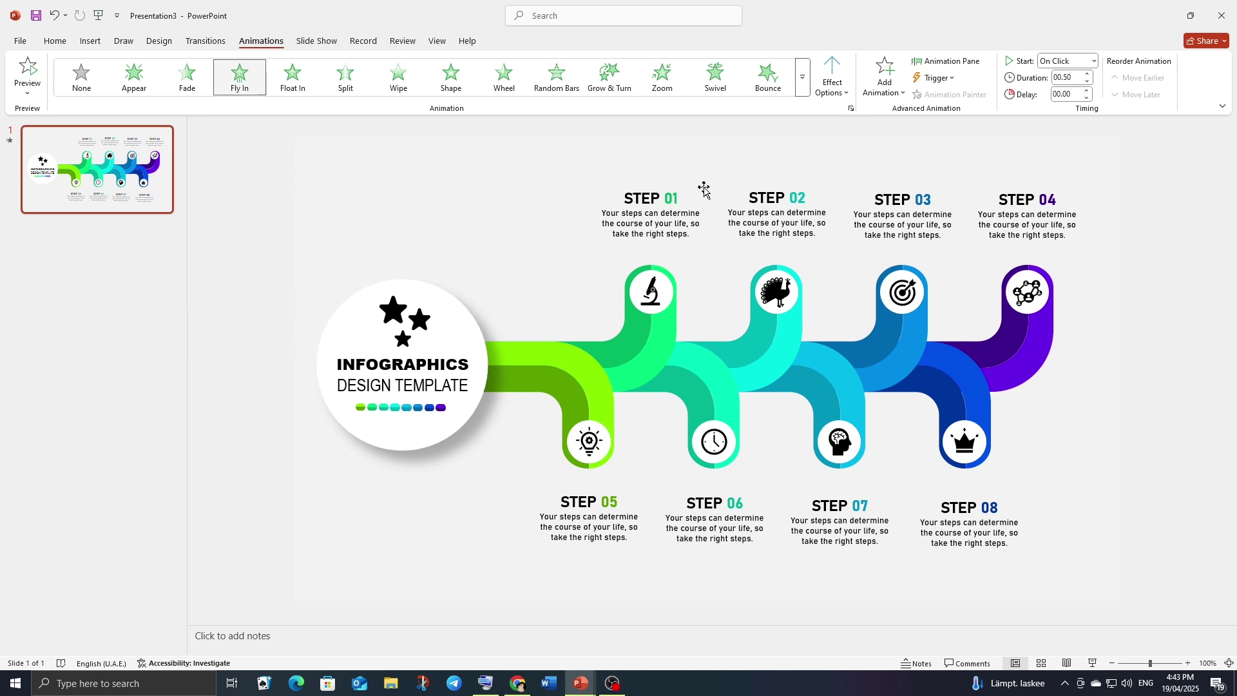
pyautogui.click(847, 96)
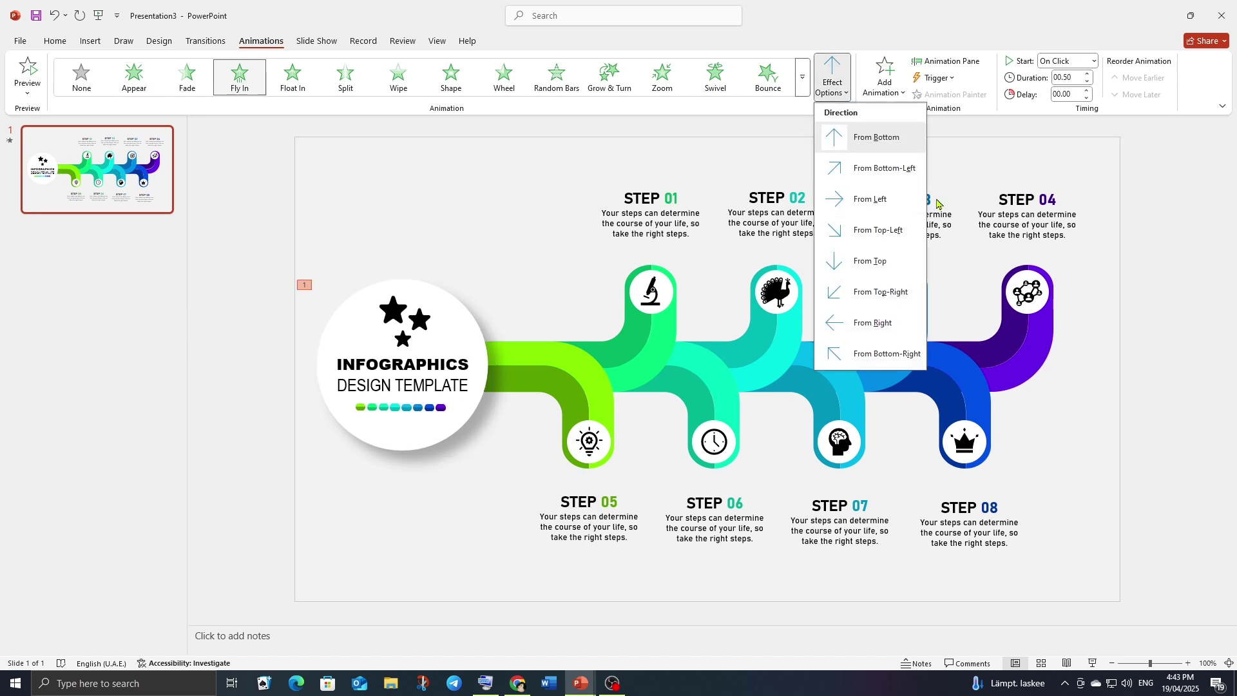
pyautogui.click(847, 325)
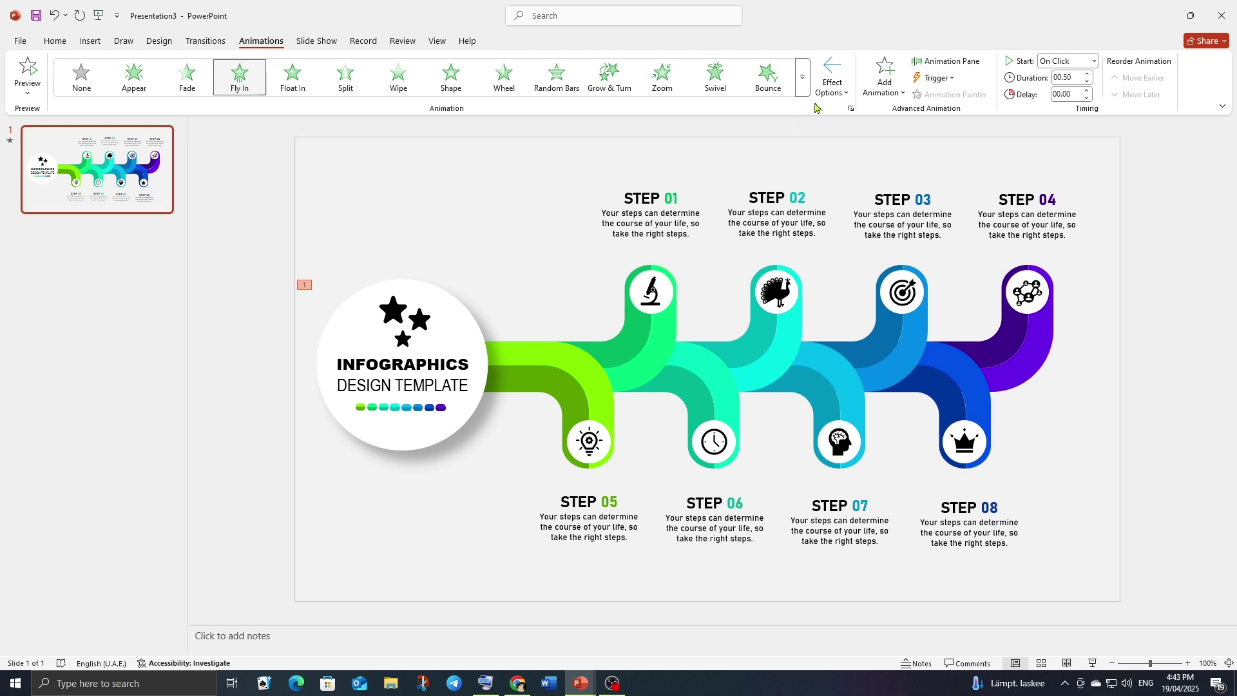
pyautogui.click(608, 337)
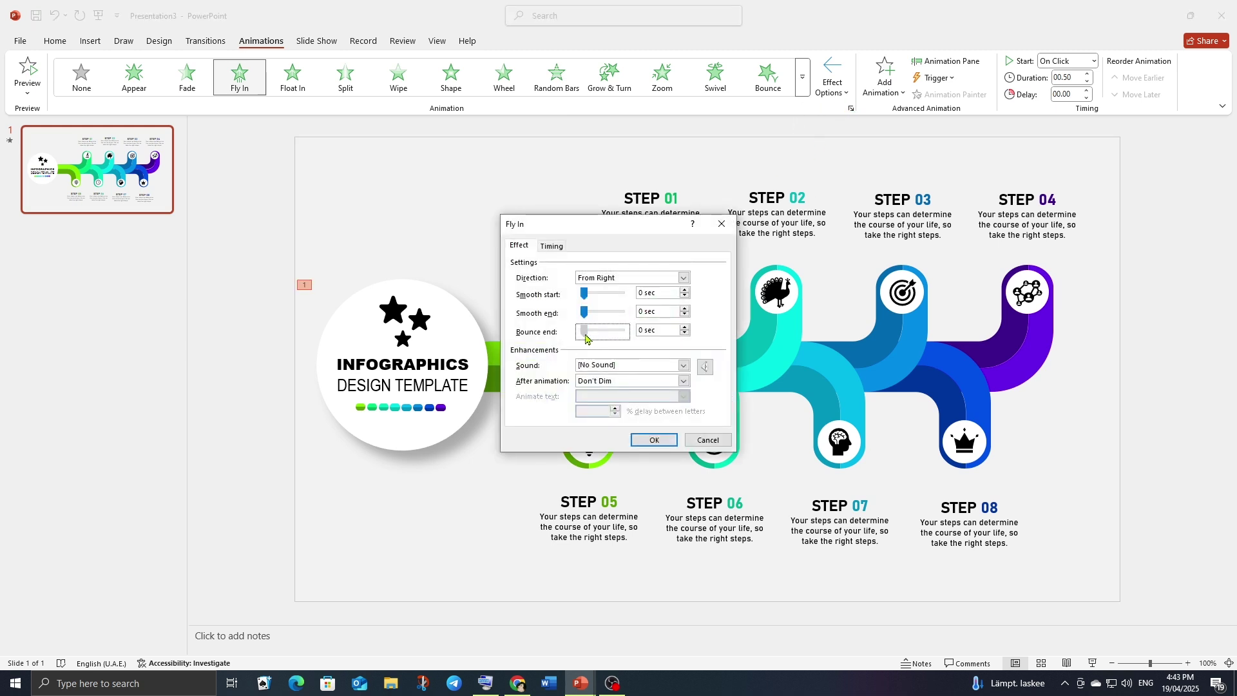
pyautogui.click(654, 440)
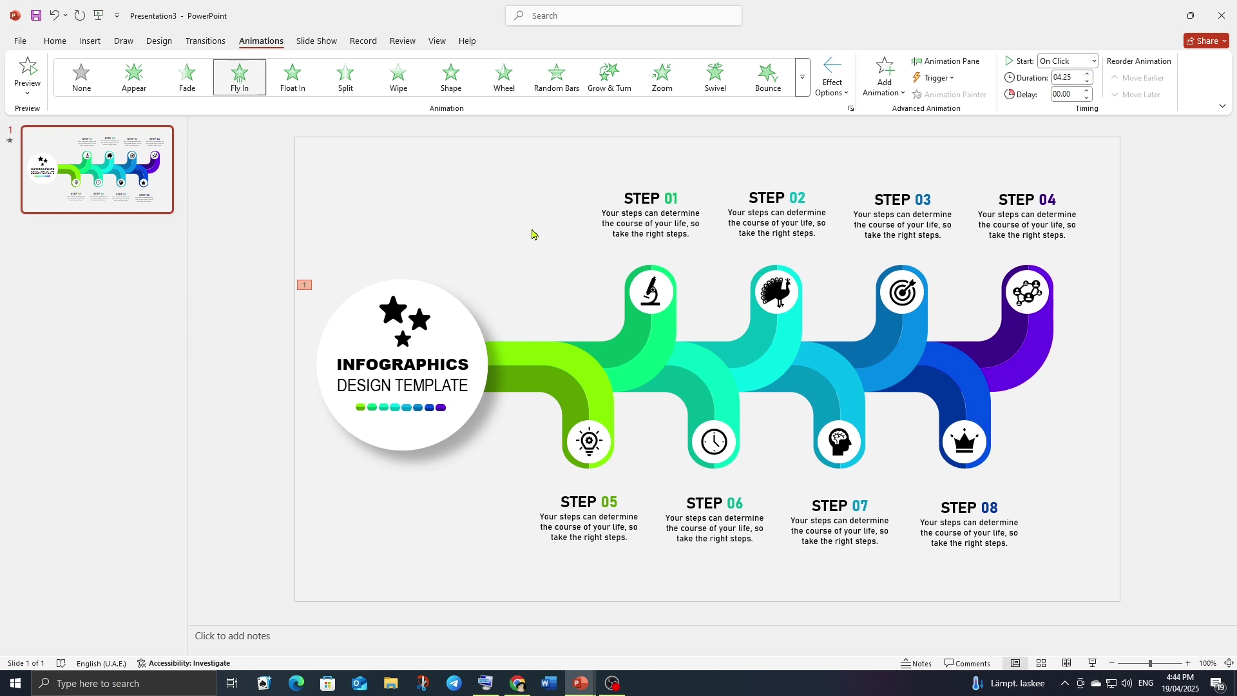
pyautogui.click(25, 74)
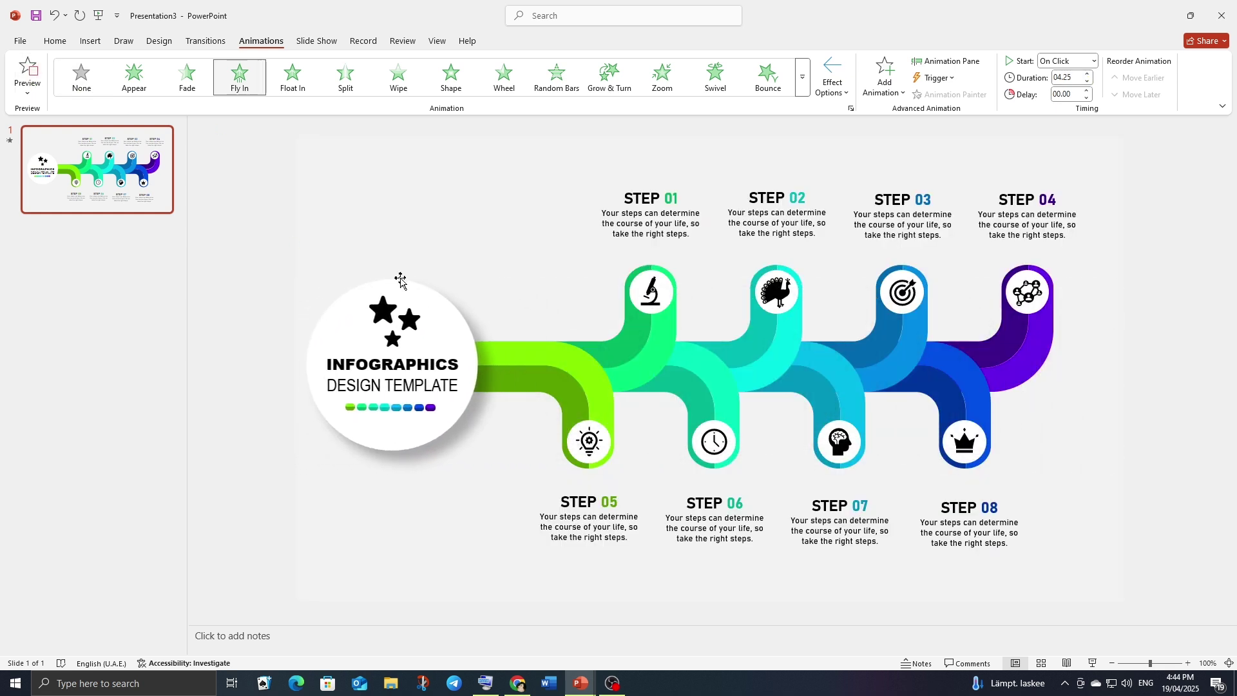
# - Select all eight ribbon bends, from Step 05 through the purple Step 04 bend
pyautogui.click(532, 366)
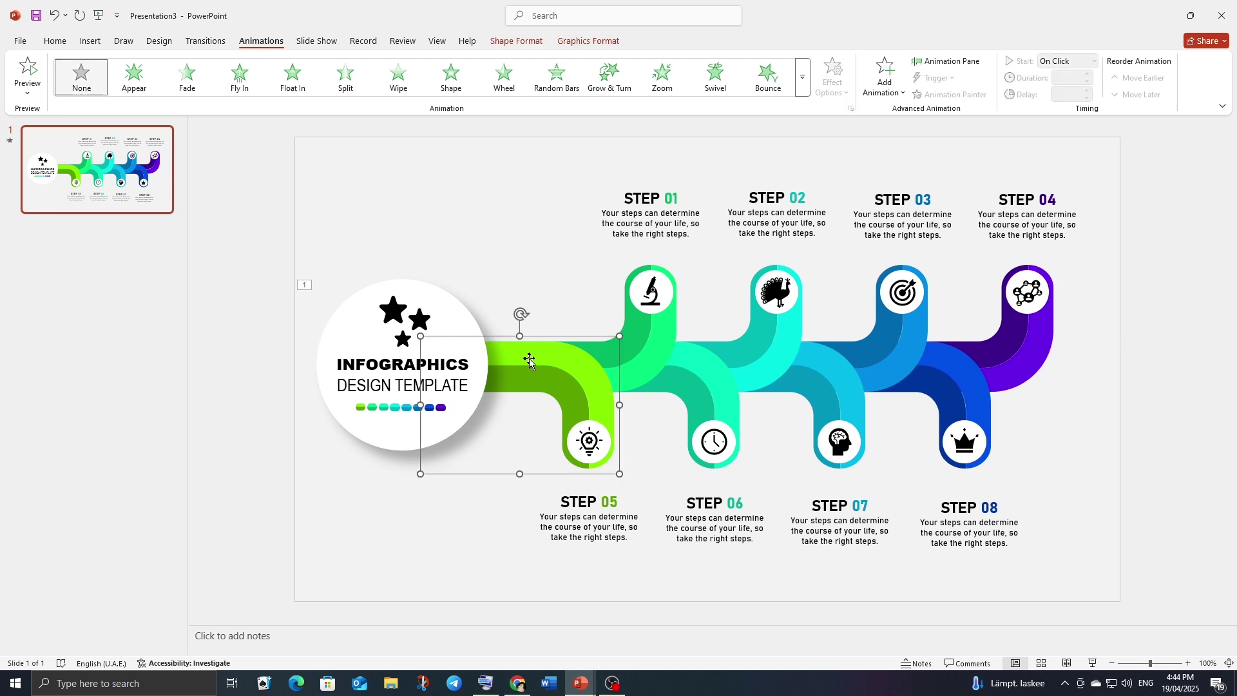
pyautogui.keyDown('shift'); pyautogui.click(661, 353); pyautogui.keyUp('shift')
pyautogui.keyDown('shift'); pyautogui.click(725, 386); pyautogui.keyUp('shift')
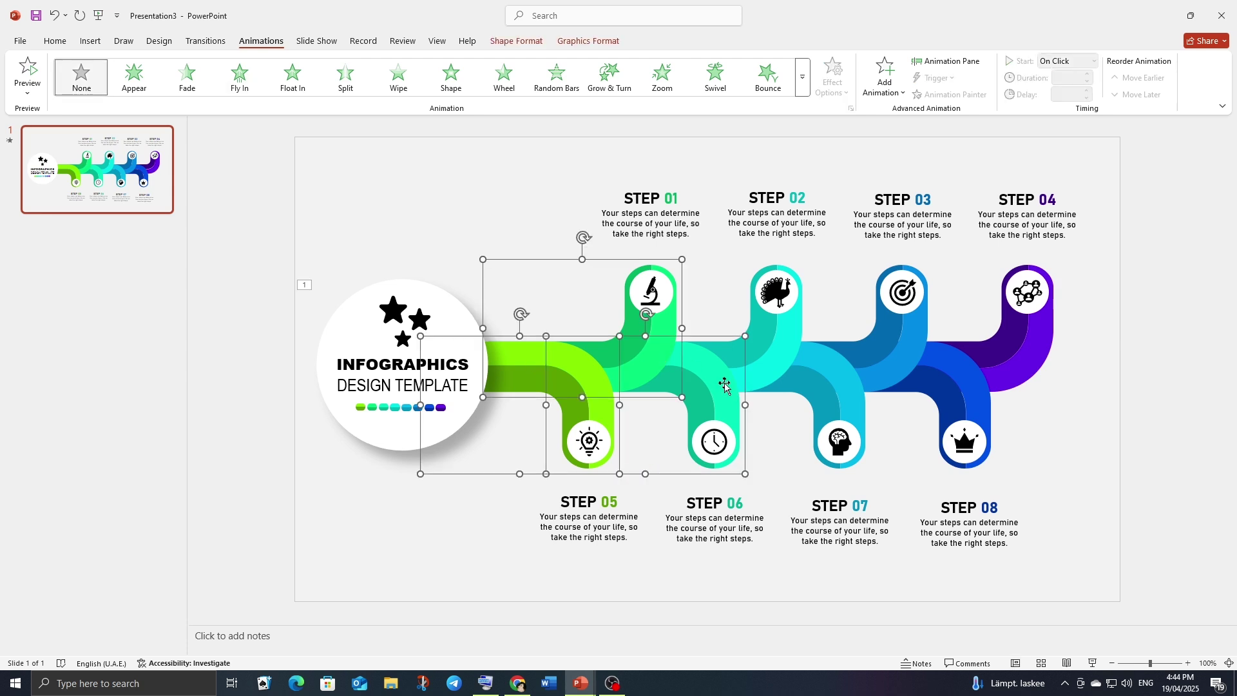
pyautogui.keyDown('shift'); pyautogui.click(774, 348); pyautogui.keyUp('shift')
pyautogui.keyDown('shift'); pyautogui.click(828, 384); pyautogui.keyUp('shift')
pyautogui.keyDown('shift'); pyautogui.click(899, 351); pyautogui.keyUp('shift')
pyautogui.keyDown('shift'); pyautogui.click(959, 384); pyautogui.keyUp('shift')
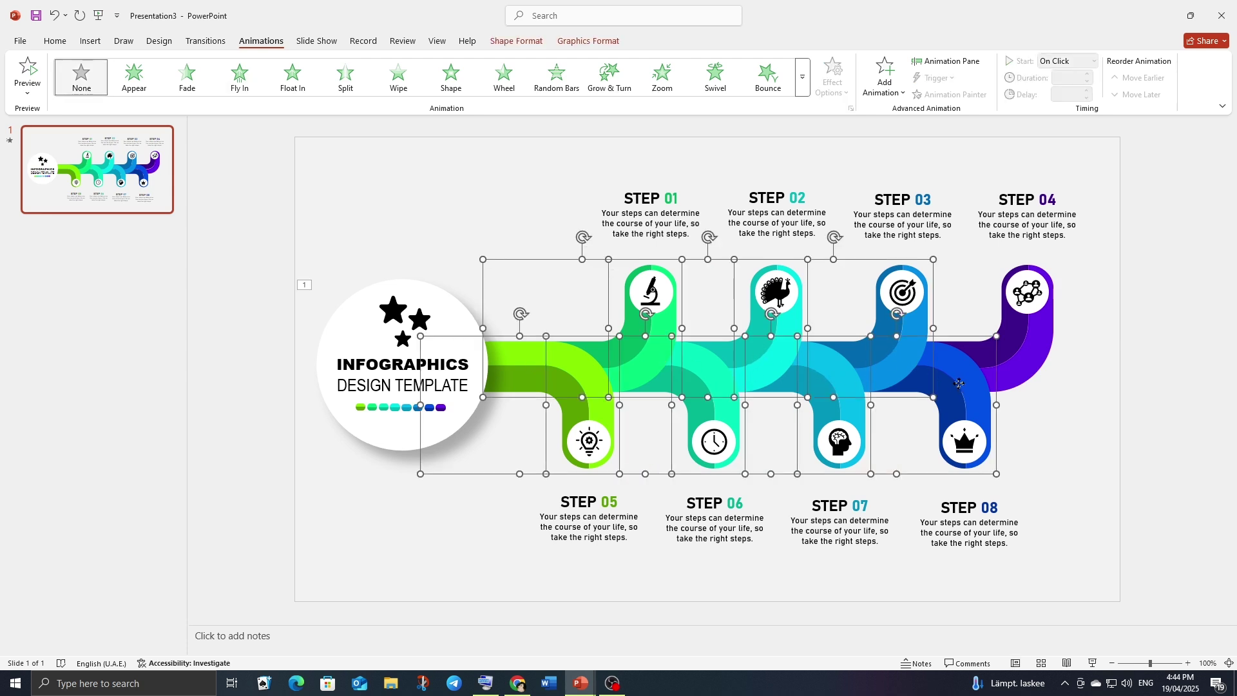
pyautogui.keyDown('shift'); pyautogui.click(1014, 351); pyautogui.keyUp('shift')
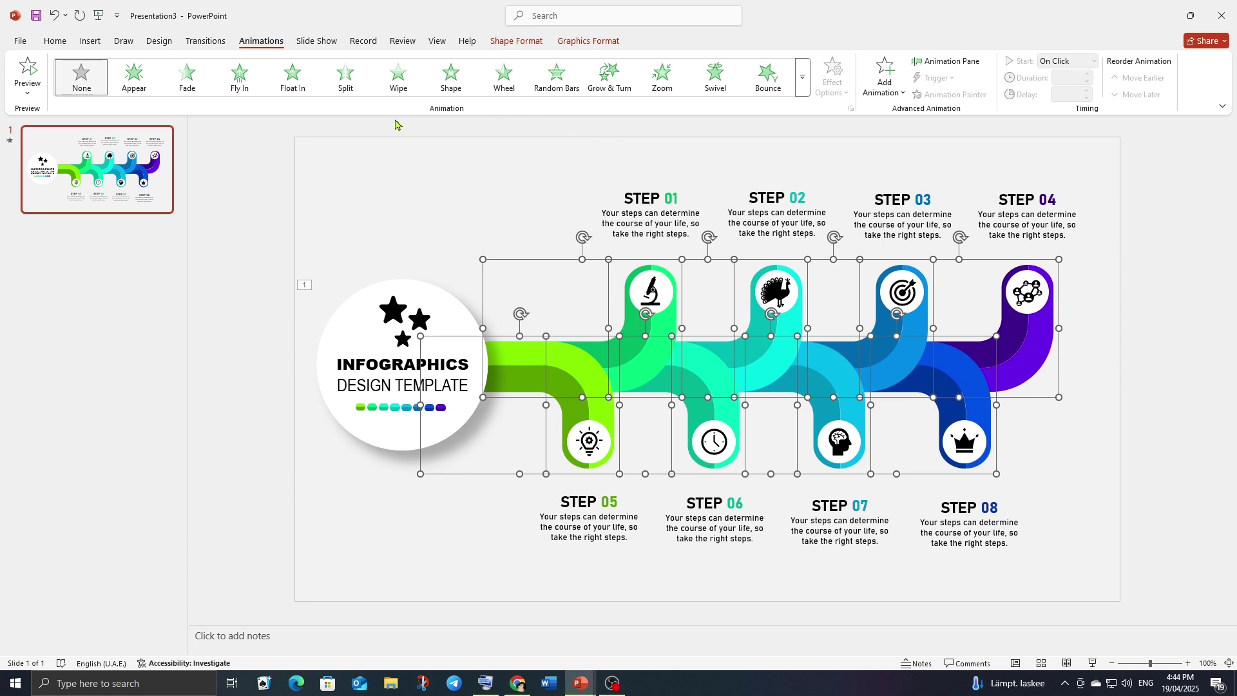
# - Apply Fly In from the left to the bends with a bounce end, then preview
pyautogui.click(239, 77)
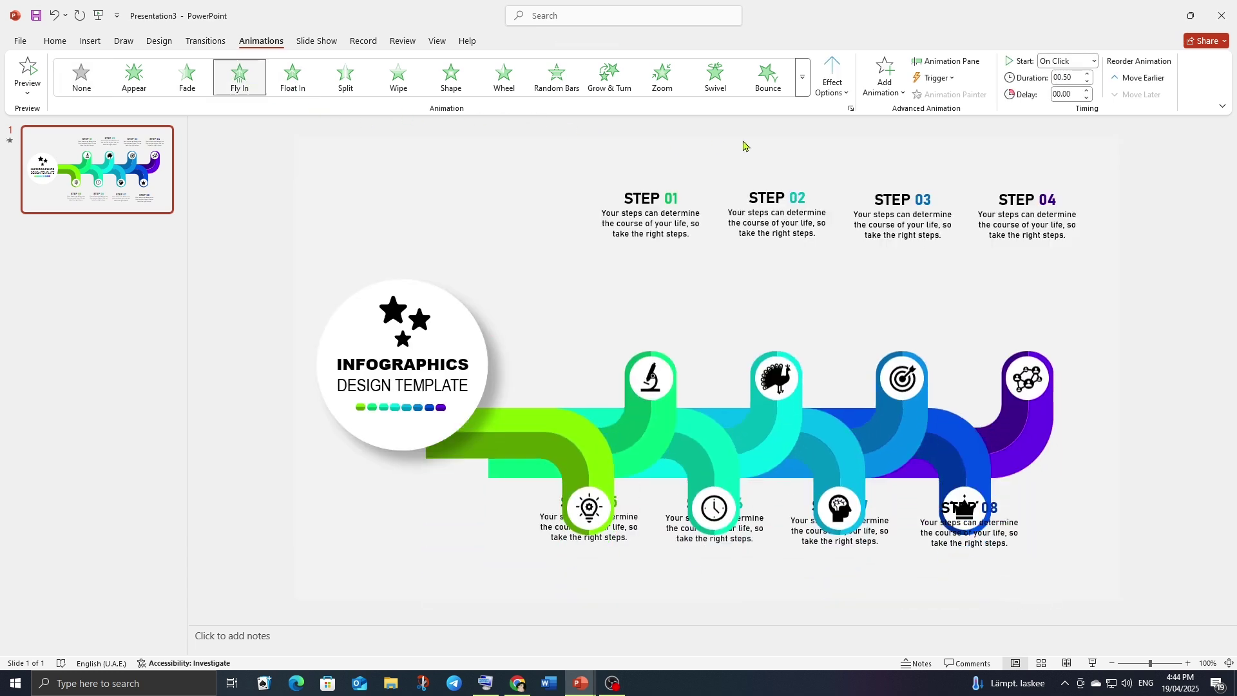
pyautogui.click(848, 96)
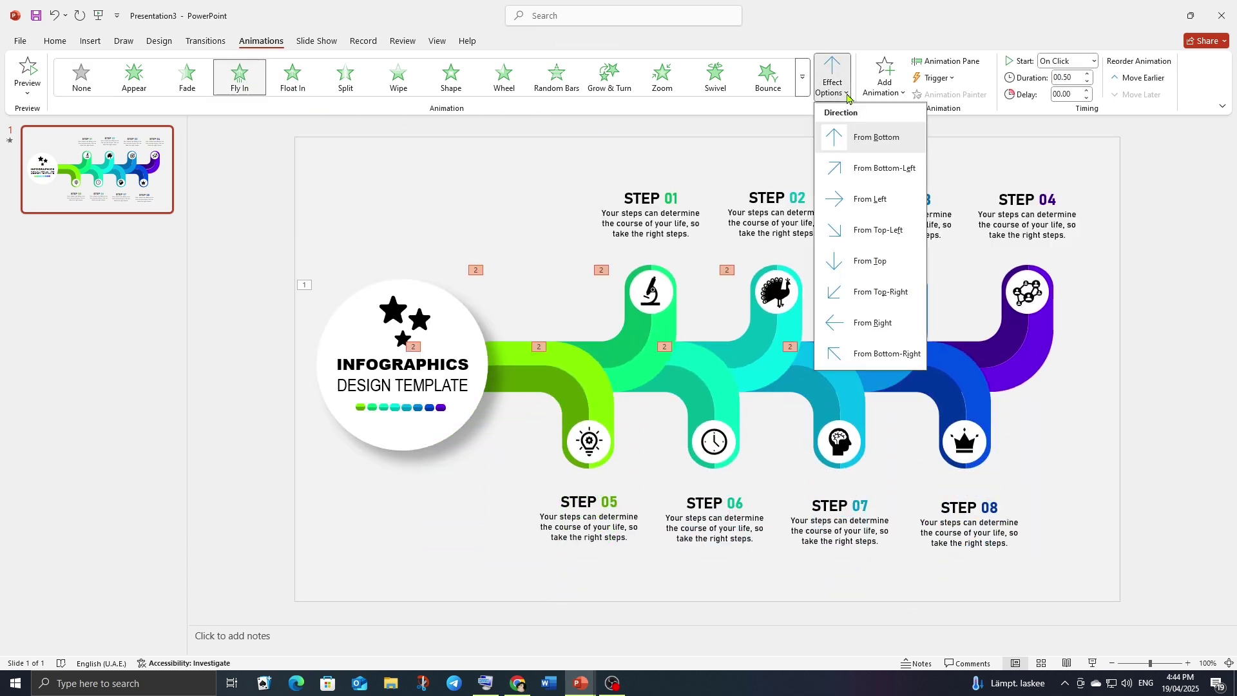
pyautogui.click(864, 199)
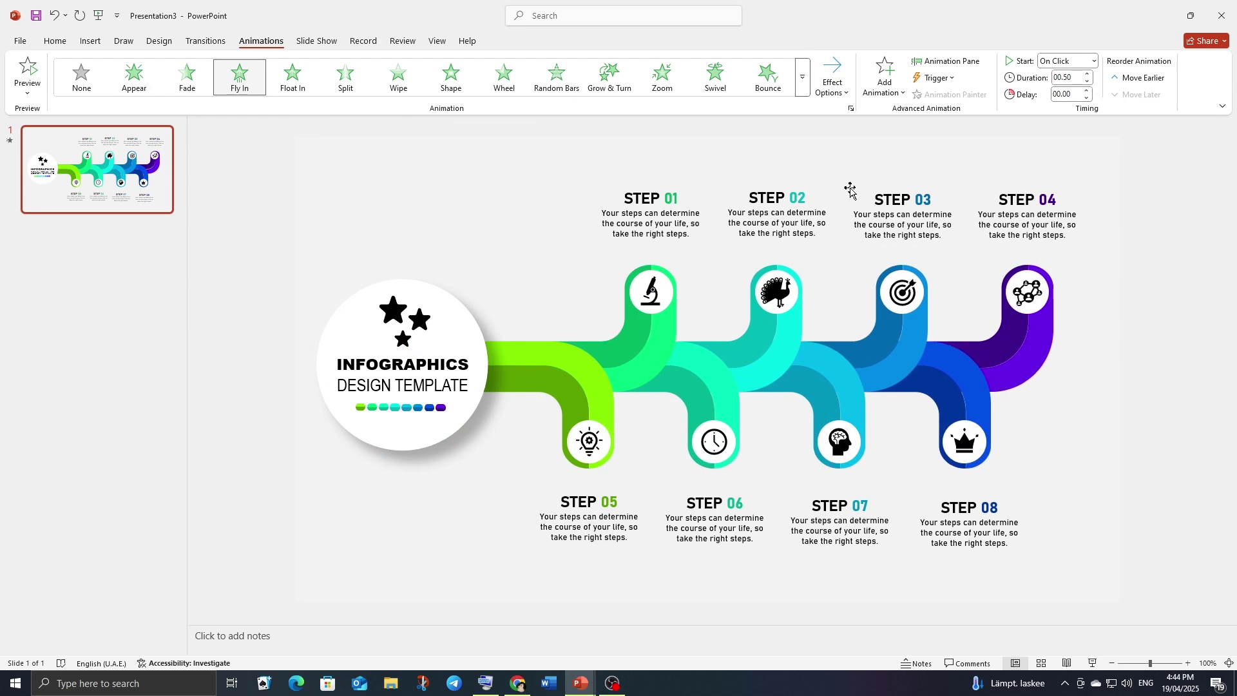
pyautogui.click(851, 108)
pyautogui.moveTo(584, 334); pyautogui.dragTo(616, 340)
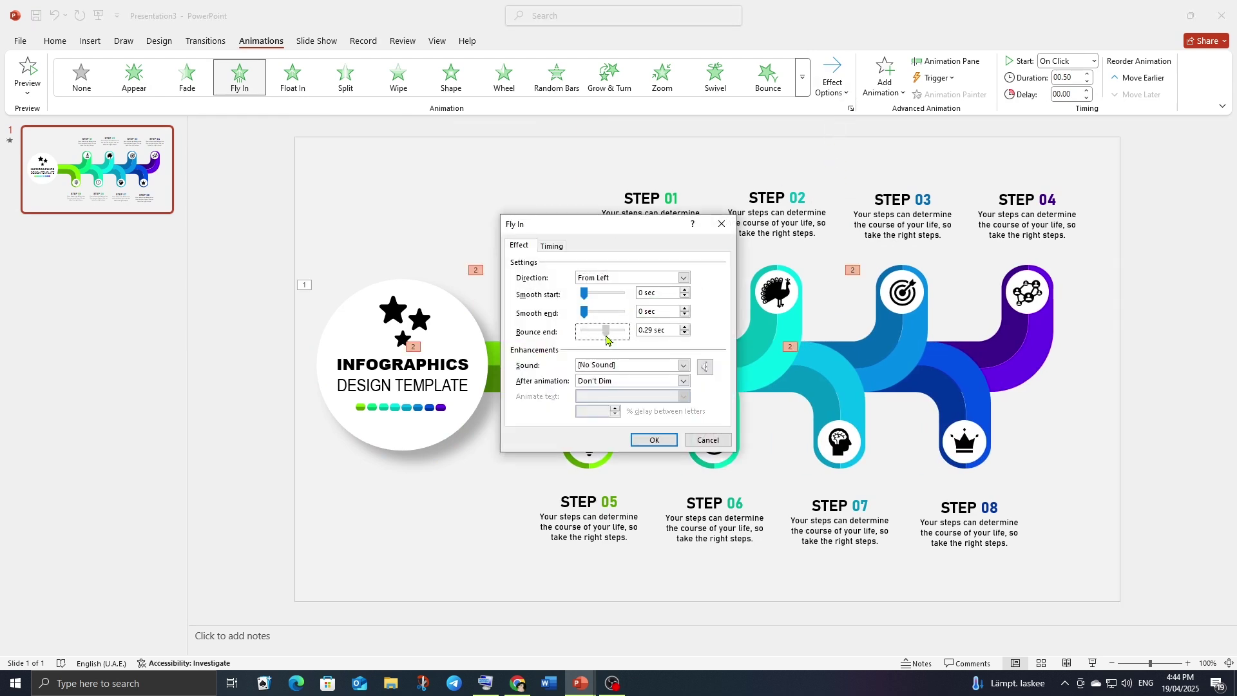
pyautogui.click(654, 440)
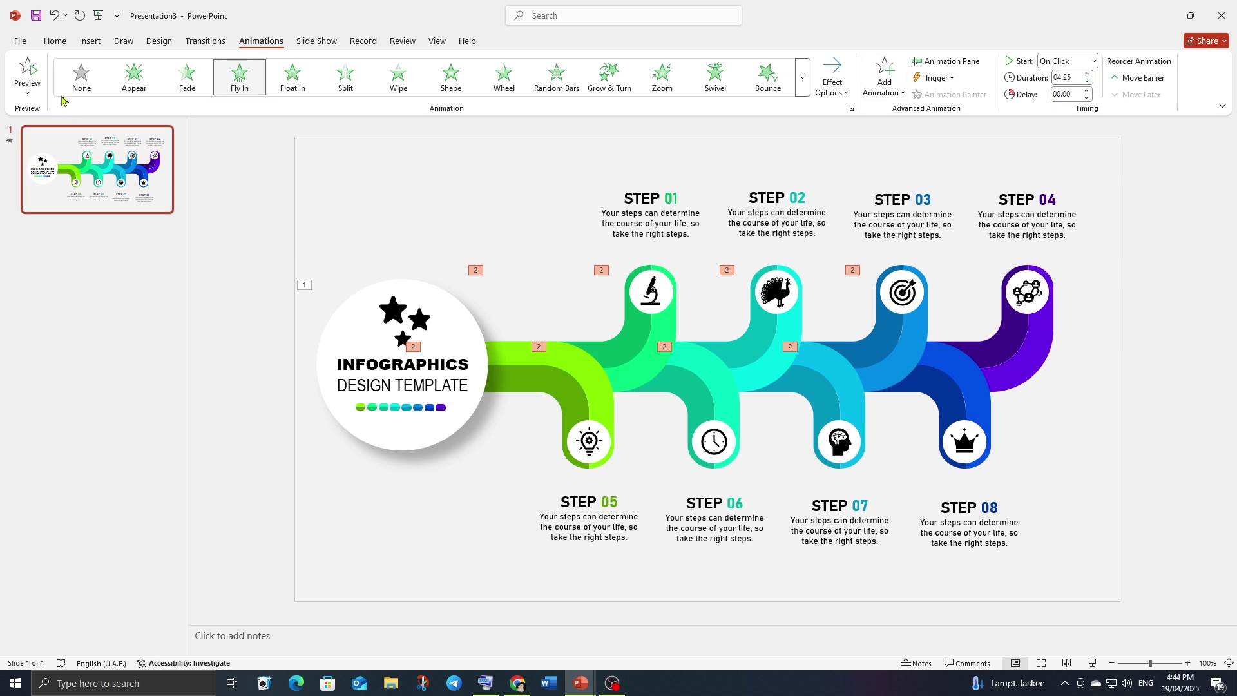
pyautogui.click(27, 71)
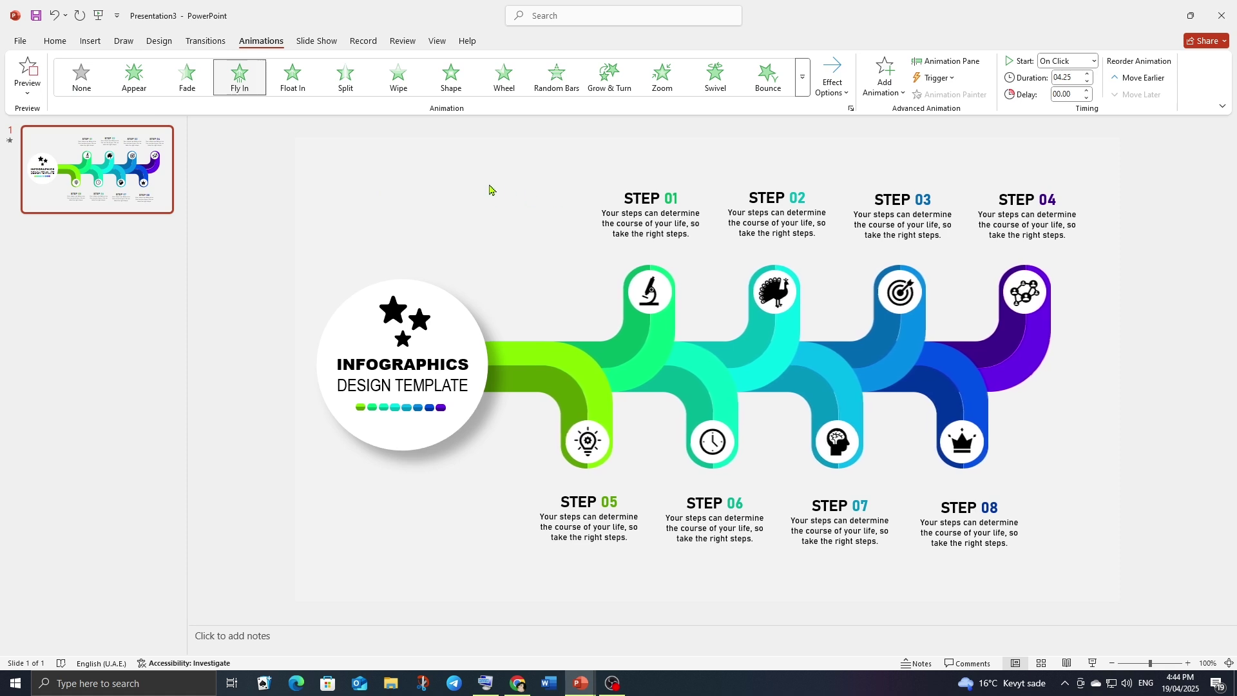
# - Give the STEP 01–04 text boxes a Grow & Turn entrance and set its sequence
pyautogui.click(661, 211)
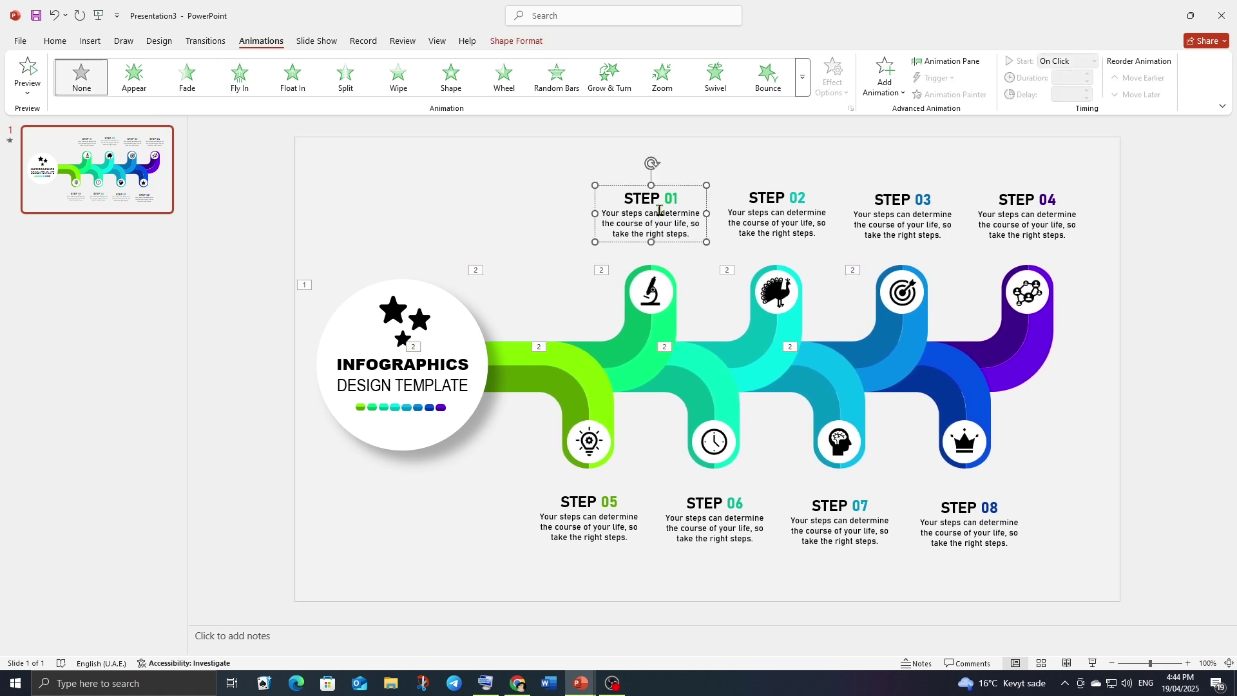
pyautogui.keyDown('shift'); pyautogui.click(770, 213); pyautogui.keyUp('shift')
pyautogui.keyDown('shift'); pyautogui.click(912, 208); pyautogui.keyUp('shift')
pyautogui.keyDown('shift'); pyautogui.click(1035, 205); pyautogui.keyUp('shift')
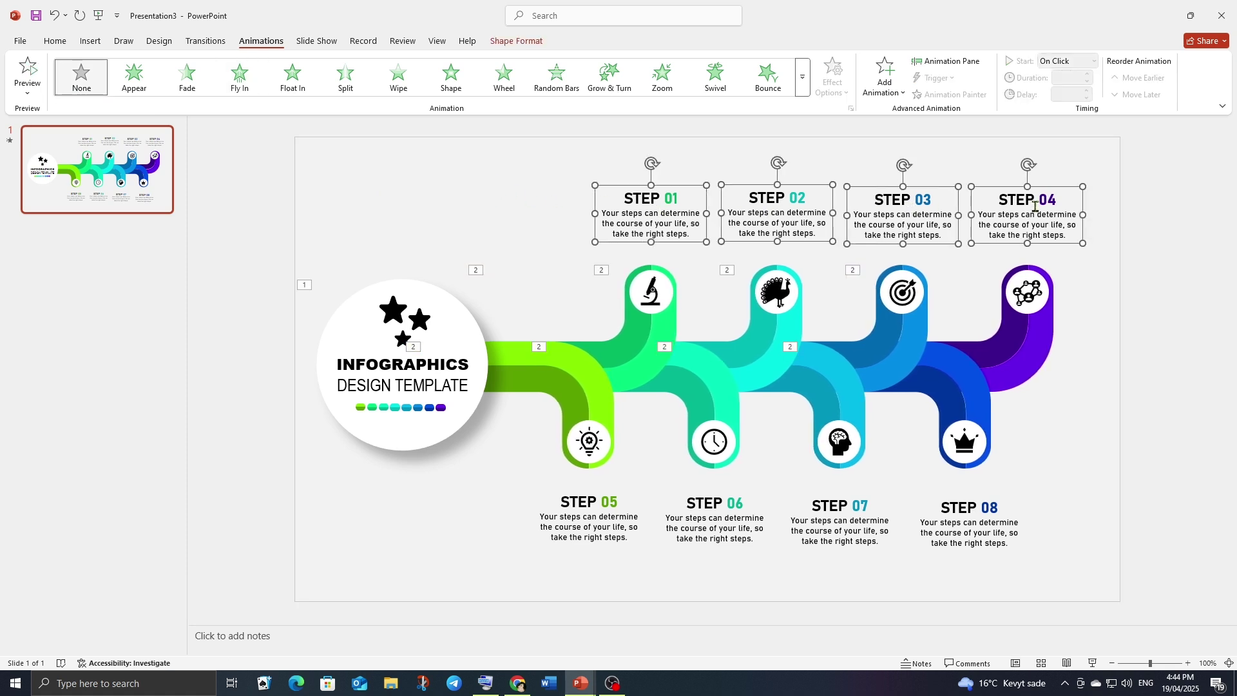
pyautogui.click(619, 89)
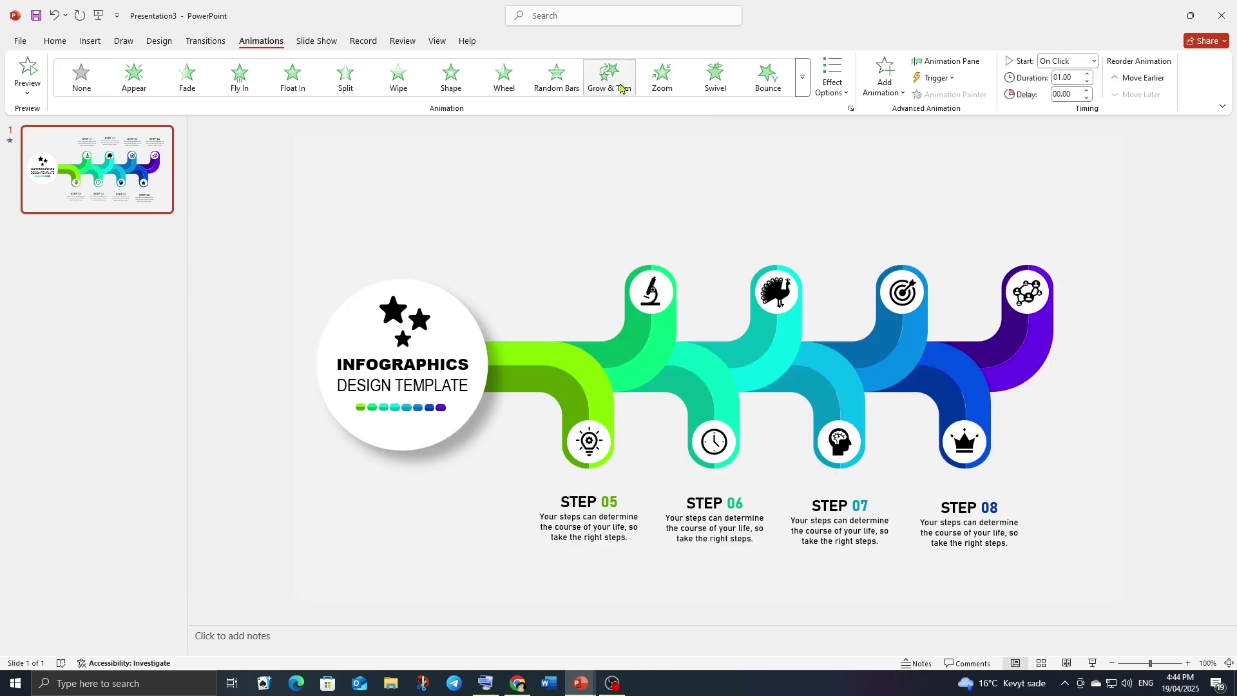
pyautogui.click(832, 77)
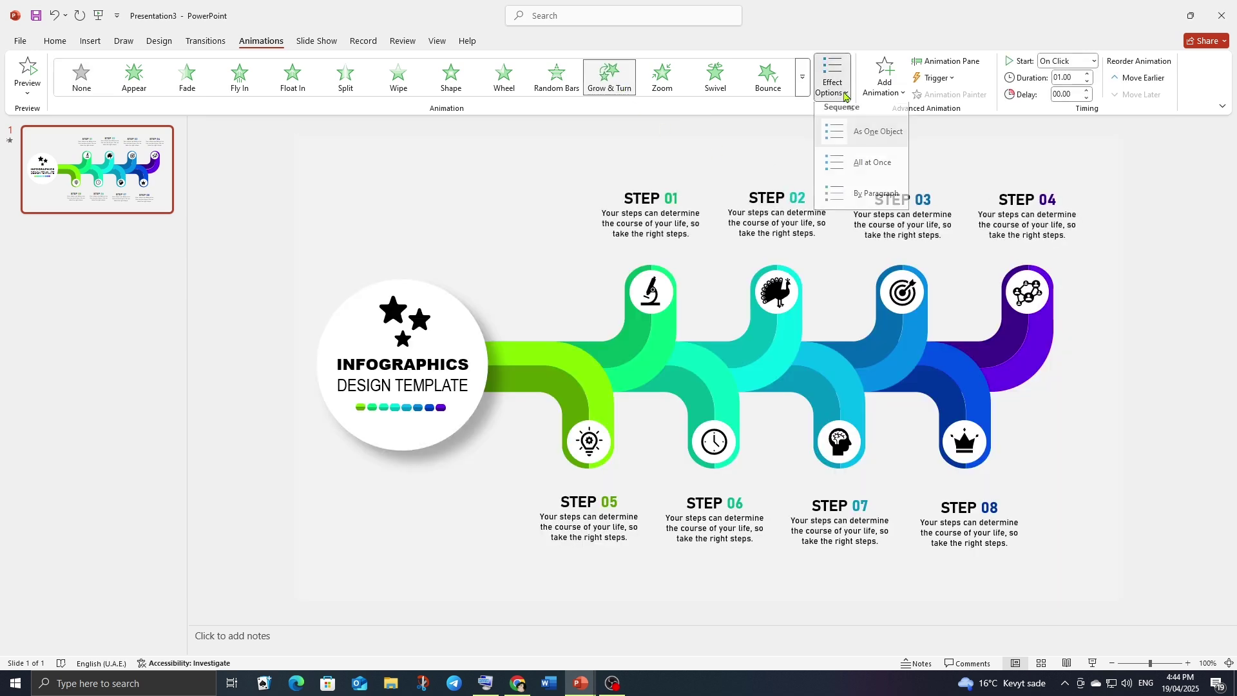
pyautogui.click(850, 176)
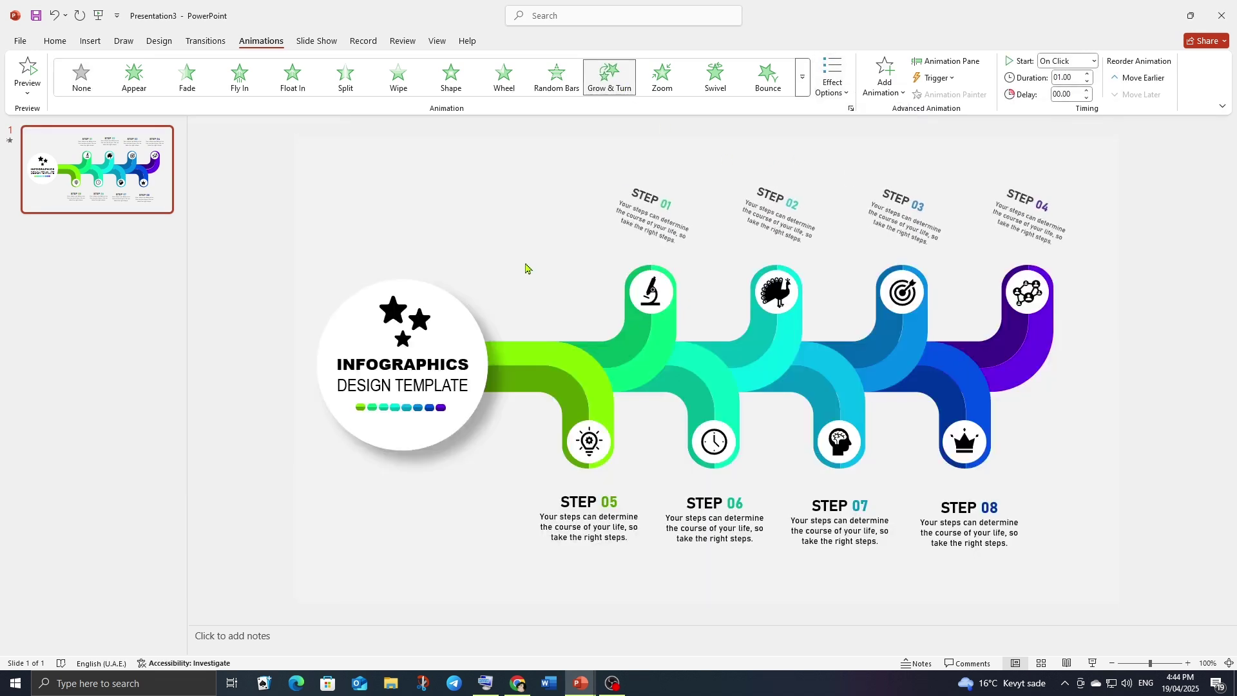
# - Give the STEP 05–08 text boxes the same Grow & Turn entrance and sequence
pyautogui.click(605, 523)
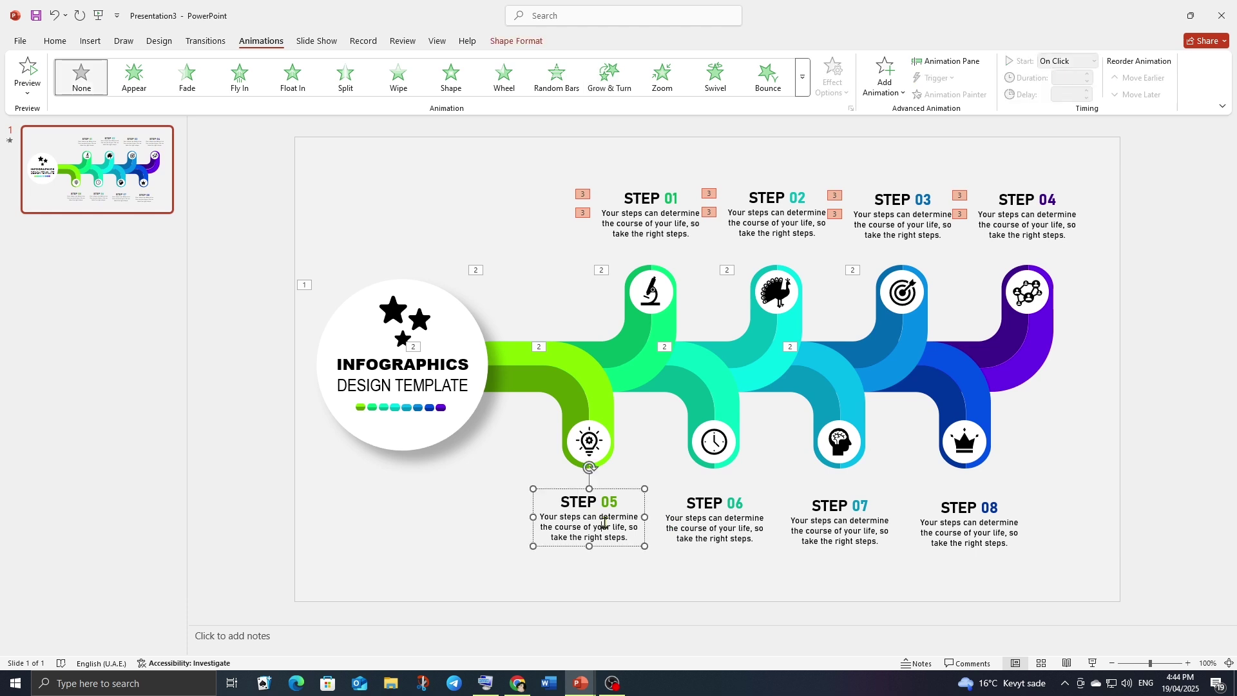
pyautogui.keyDown('shift'); pyautogui.click(708, 527); pyautogui.keyUp('shift')
pyautogui.keyDown('shift'); pyautogui.click(827, 527); pyautogui.keyUp('shift')
pyautogui.keyDown('shift'); pyautogui.click(959, 519); pyautogui.keyUp('shift')
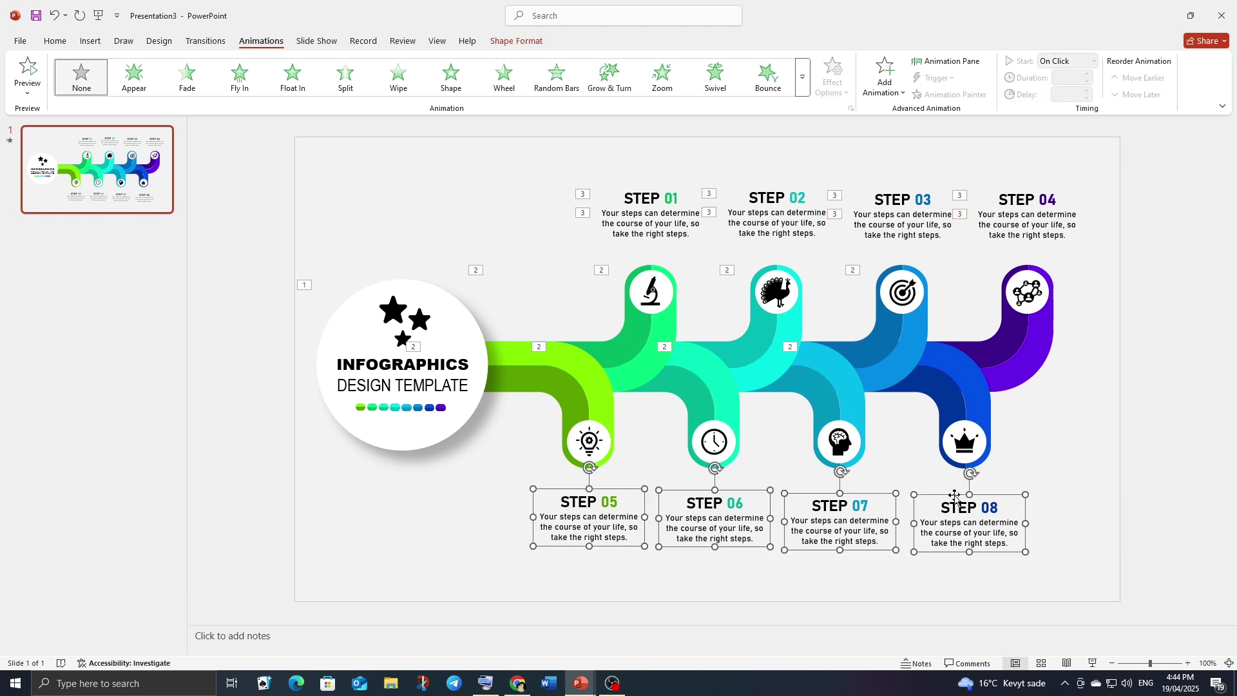
pyautogui.click(609, 76)
pyautogui.click(833, 76)
pyautogui.click(827, 168)
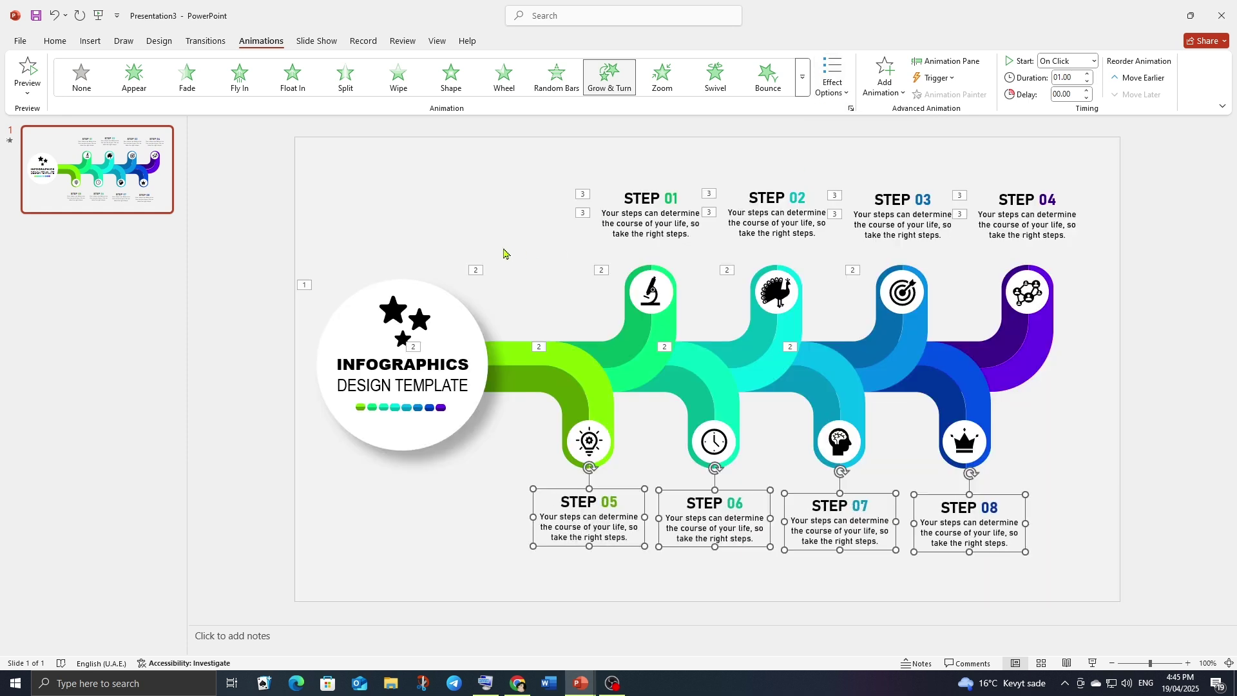
pyautogui.click(541, 234)
# - Draw a tall rectangle down the slide's left edge
pyautogui.click(87, 43)
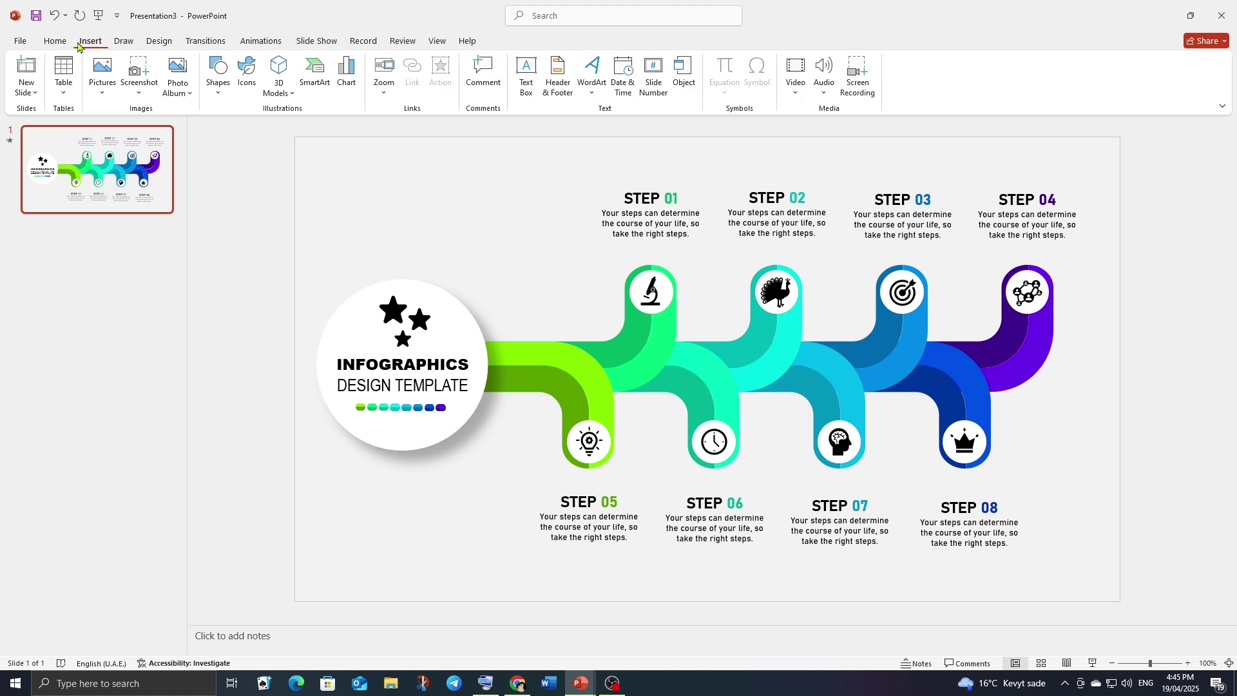
pyautogui.click(55, 41)
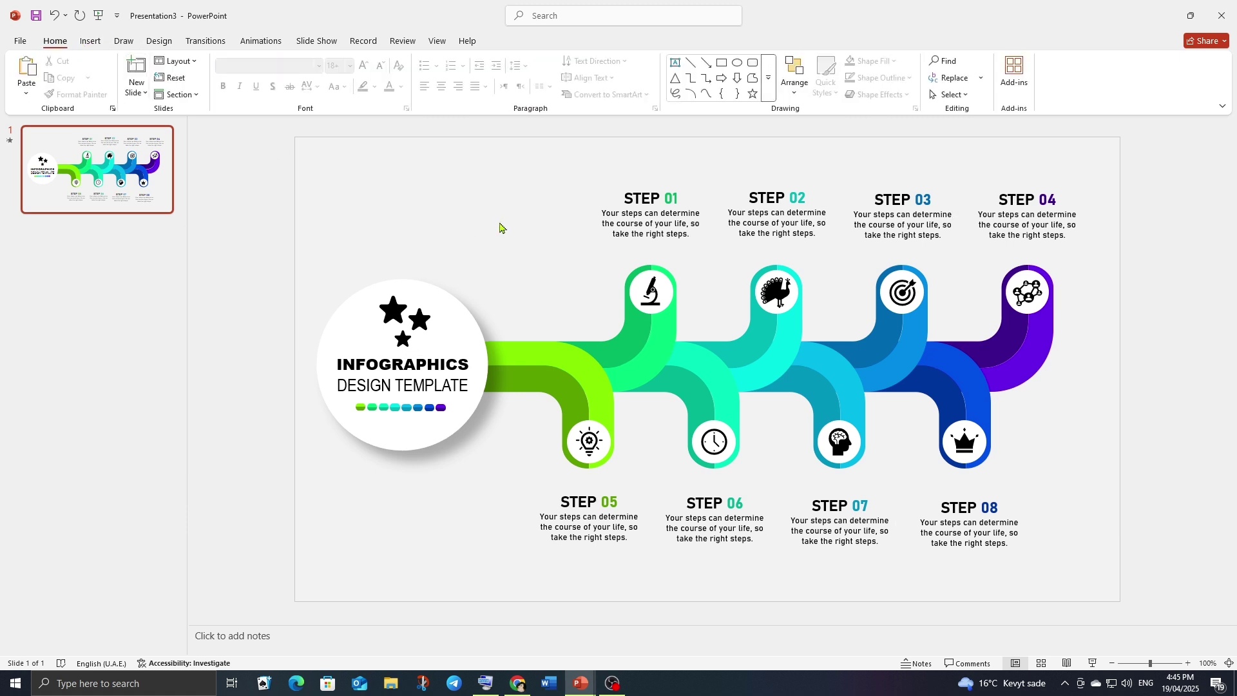
pyautogui.click(768, 78)
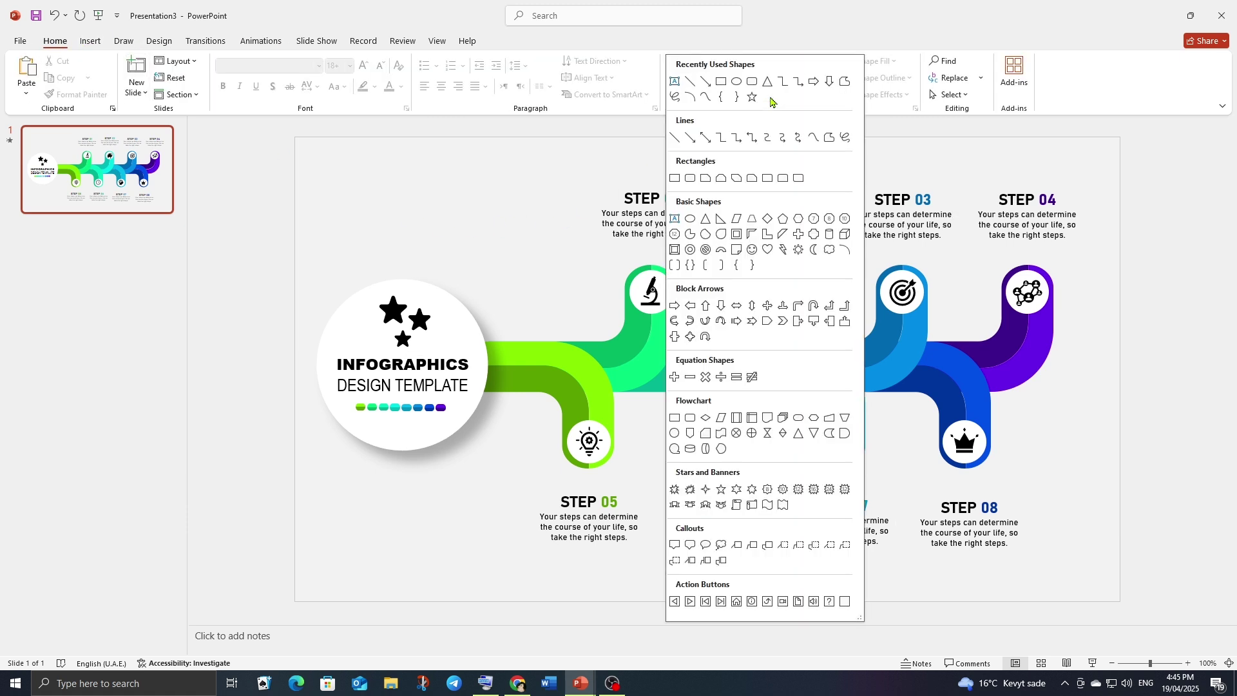
pyautogui.click(719, 83)
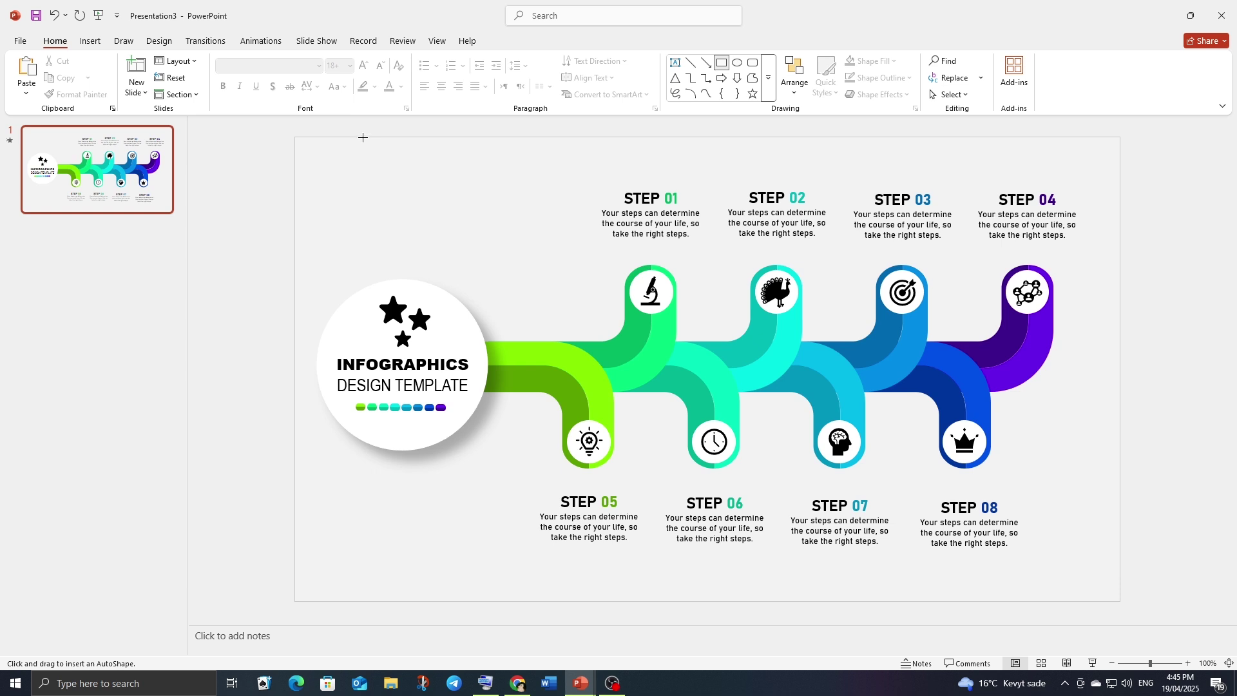
pyautogui.moveTo(367, 138); pyautogui.dragTo(289, 611)
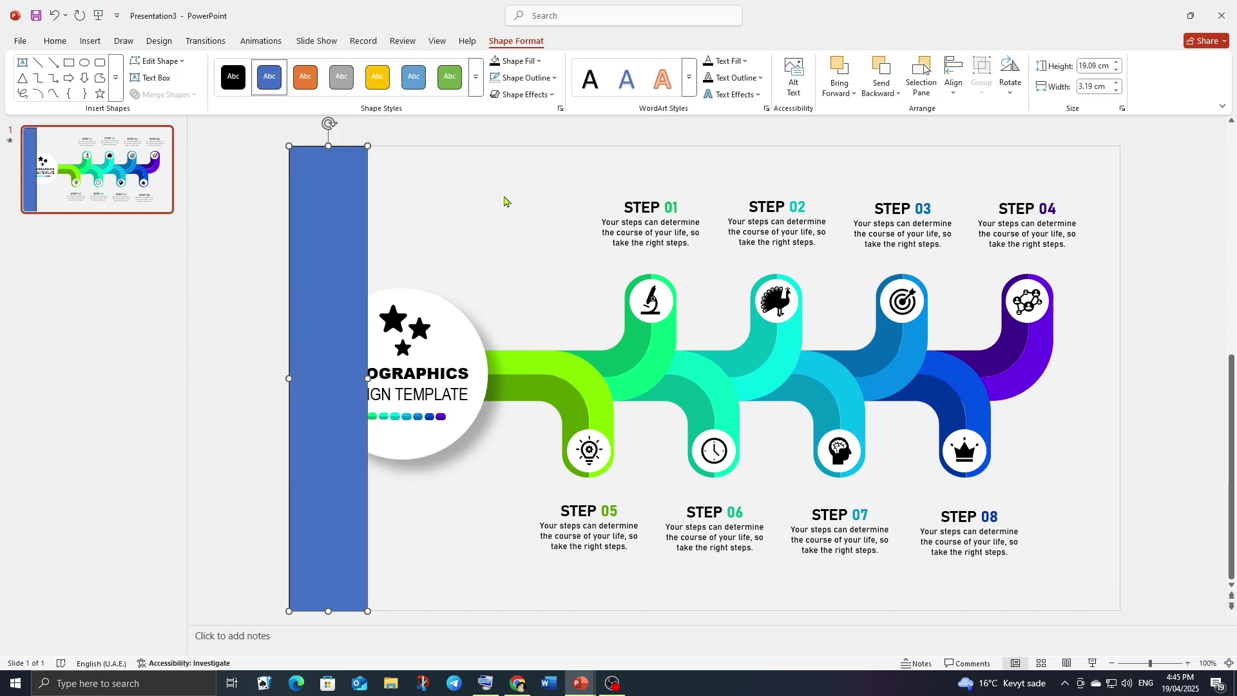
# - Remove the rectangle's outline and fill it with the eyedropper-sampled slide background colour
pyautogui.click(524, 77)
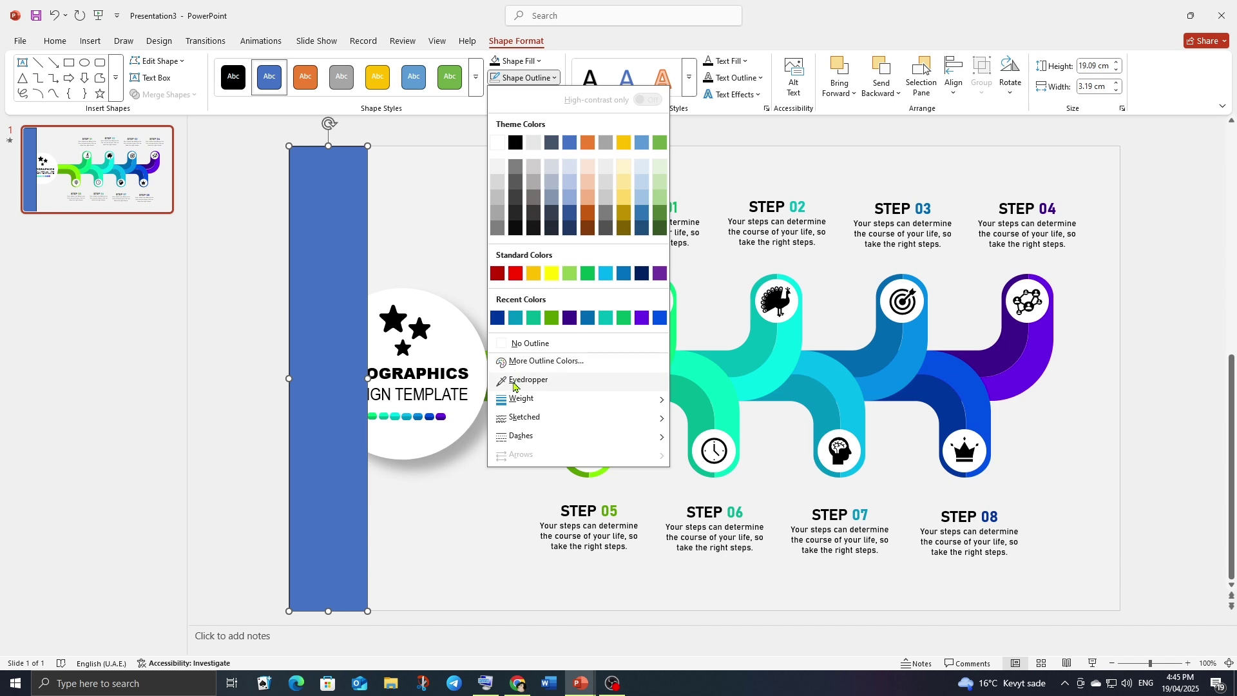
pyautogui.click(523, 343)
pyautogui.click(516, 60)
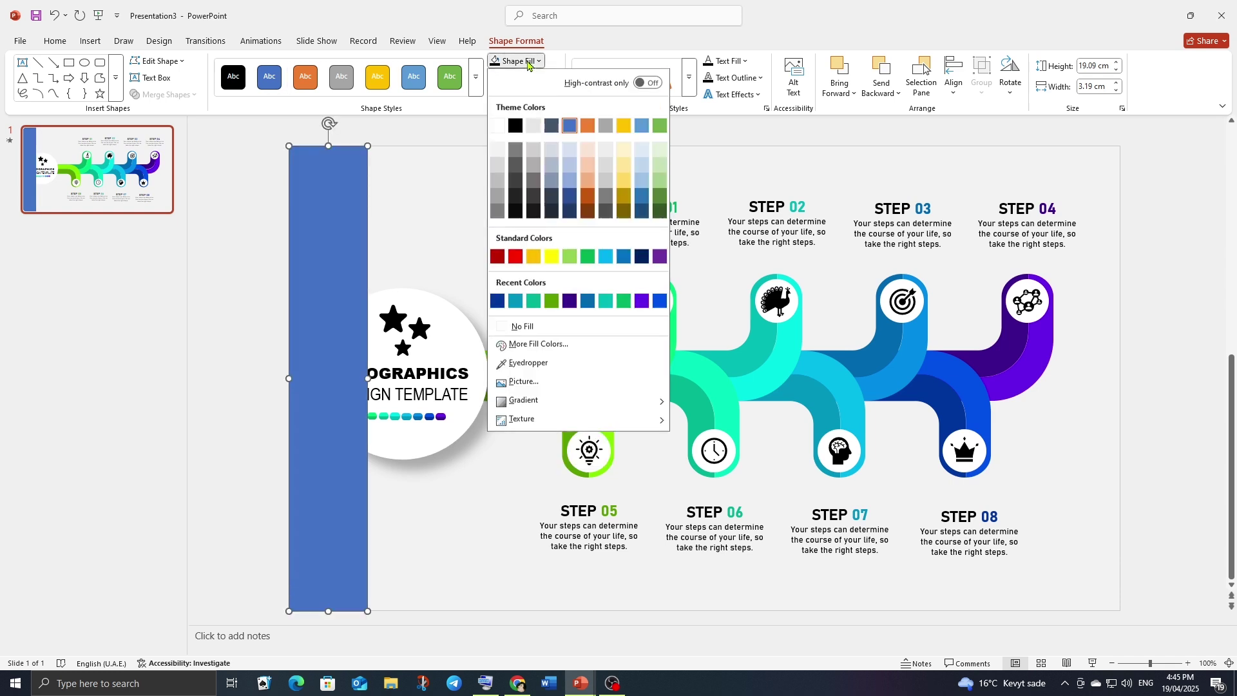
pyautogui.click(514, 365)
pyautogui.click(452, 227)
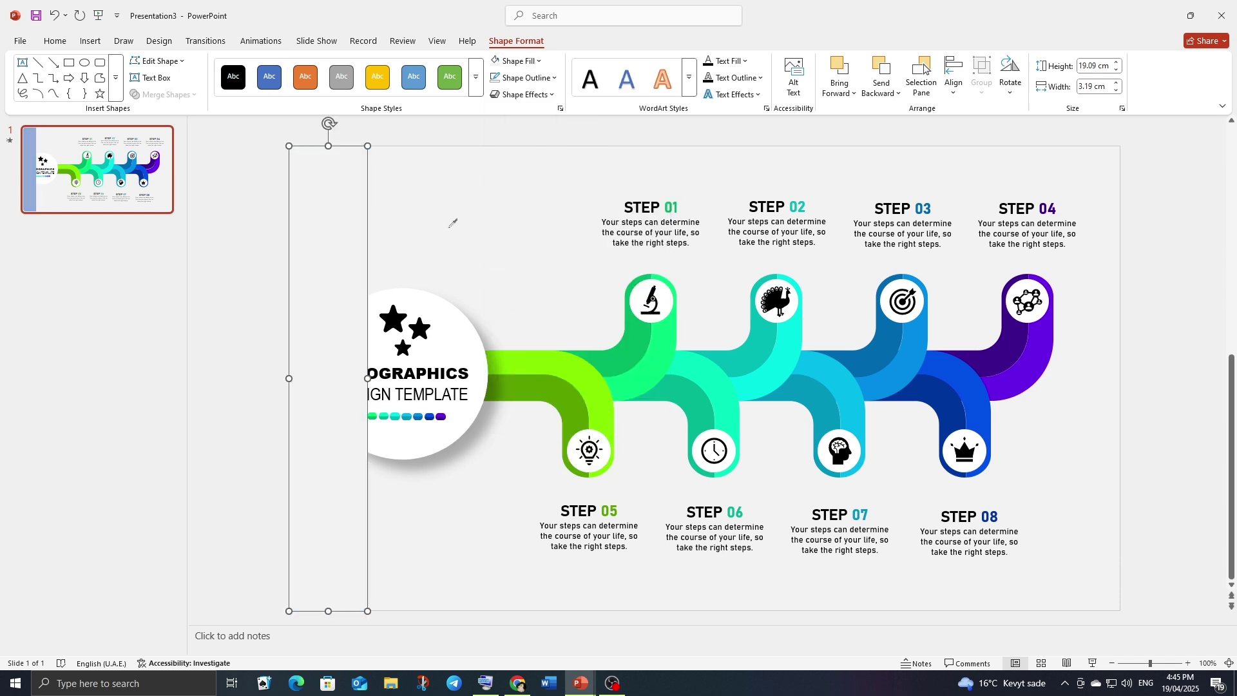
pyautogui.click(449, 232)
# - Send the rectangle backward behind the title circle
pyautogui.click(348, 227)
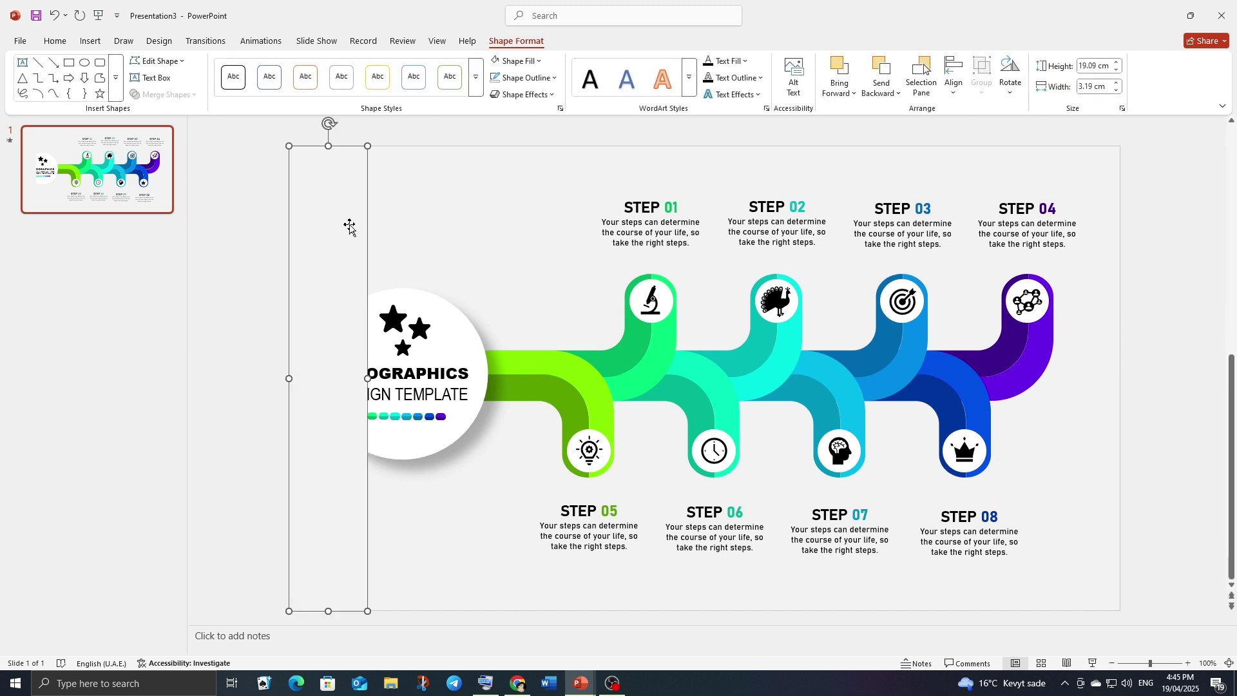
pyautogui.rightClick(350, 225)
pyautogui.click(397, 407)
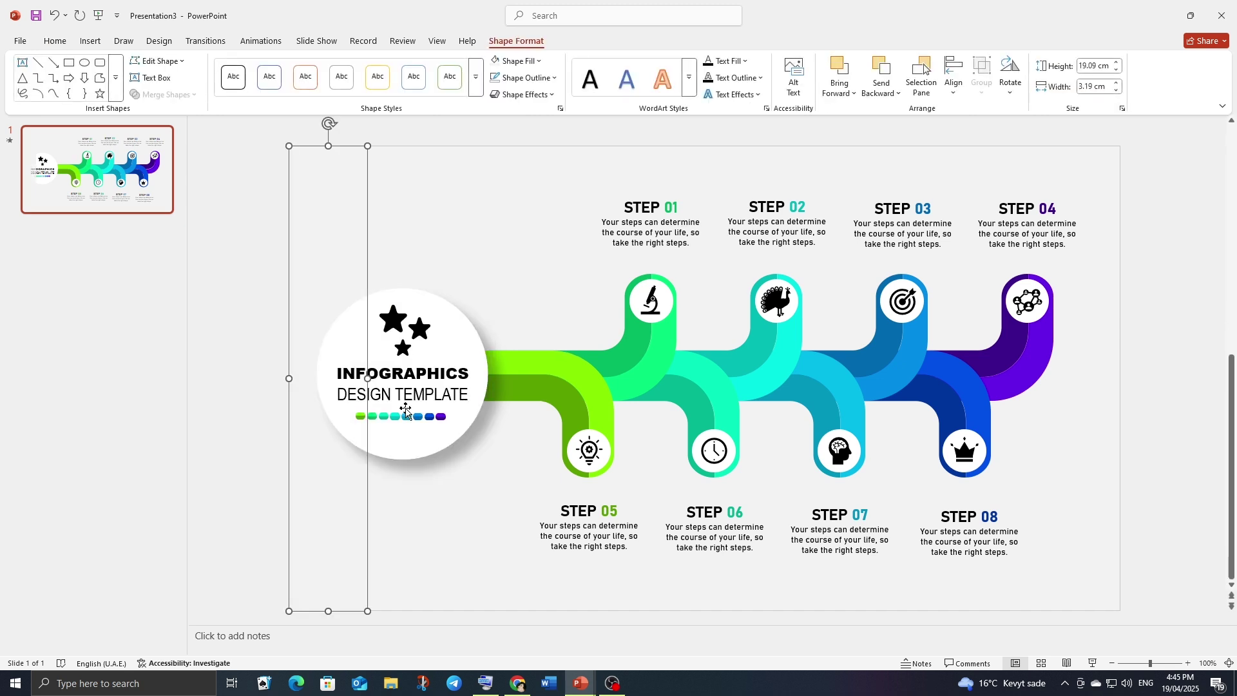
pyautogui.click(522, 461)
# - Select all eight ribbon pieces, from the green piece to the purple branch
pyautogui.click(534, 379)
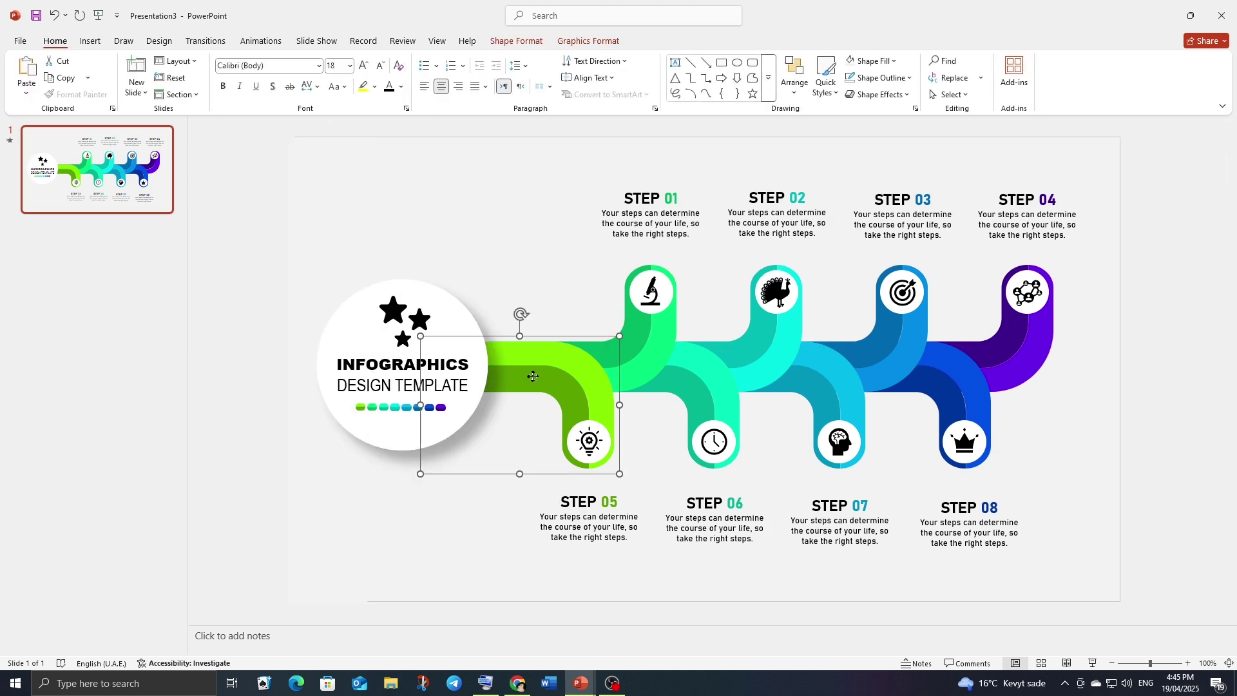
pyautogui.keyDown('shift'); pyautogui.click(640, 368); pyautogui.keyUp('shift')
pyautogui.keyDown('shift'); pyautogui.click(713, 391); pyautogui.keyUp('shift')
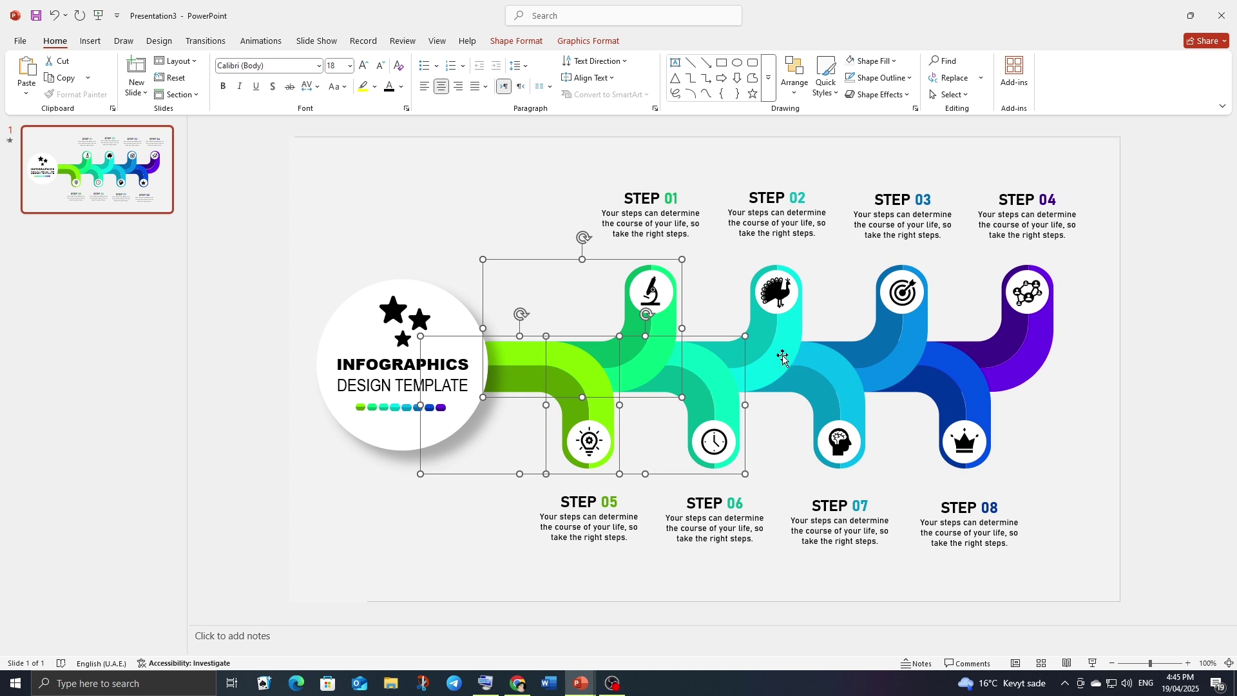
pyautogui.keyDown('shift'); pyautogui.click(783, 358); pyautogui.keyUp('shift')
pyautogui.keyDown('shift'); pyautogui.click(819, 390); pyautogui.keyUp('shift')
pyautogui.keyDown('shift'); pyautogui.click(883, 357); pyautogui.keyUp('shift')
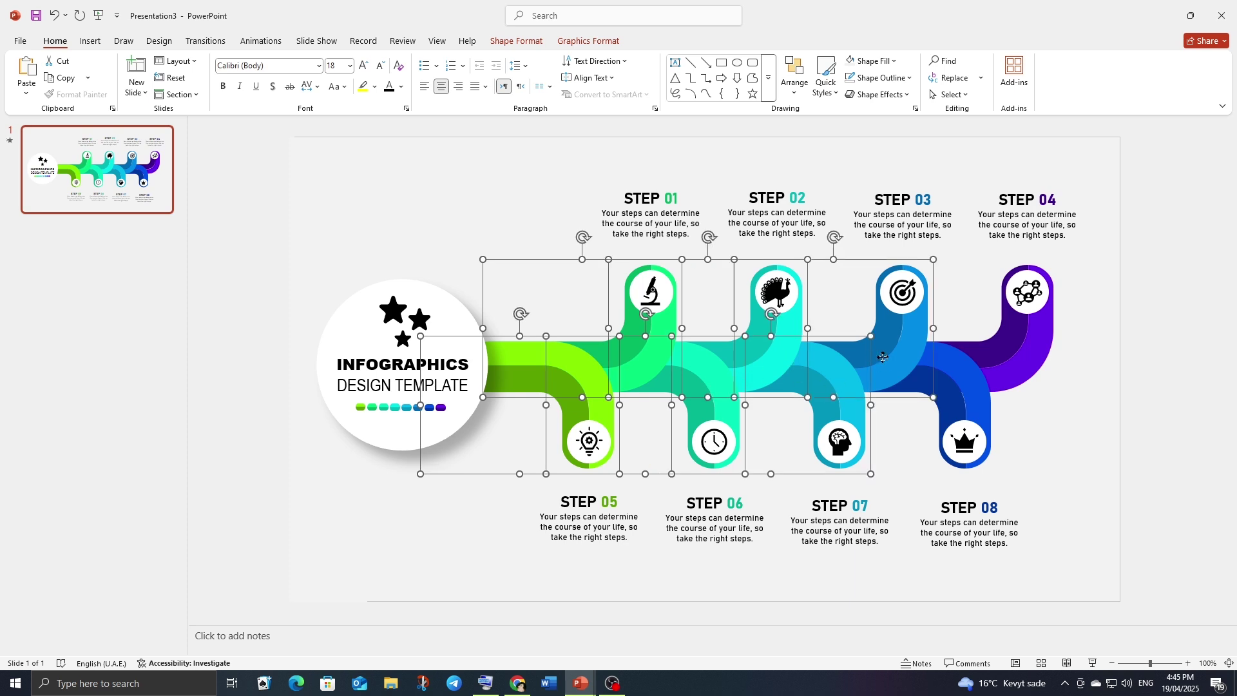
pyautogui.keyDown('shift'); pyautogui.click(952, 392); pyautogui.keyUp('shift')
pyautogui.keyDown('shift'); pyautogui.click(996, 364); pyautogui.keyUp('shift')
# - Send the ribbon pieces to the back and start the slide show
pyautogui.rightClick(996, 364)
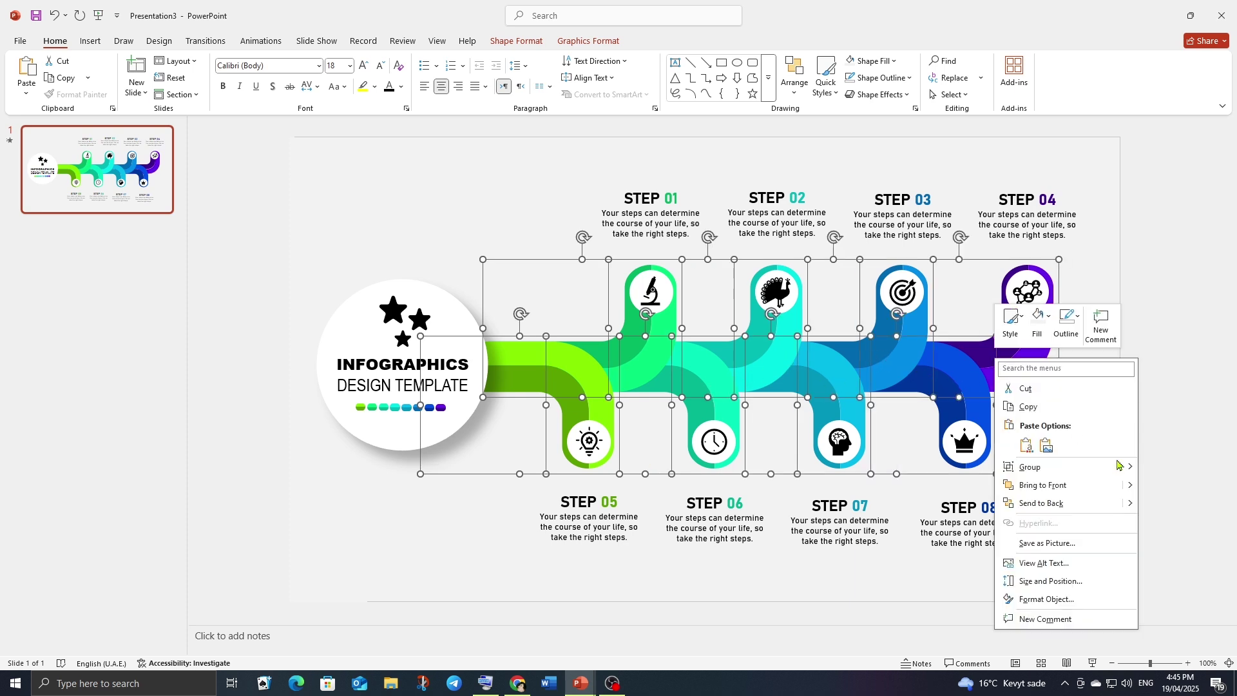
pyautogui.click(1163, 502)
pyautogui.click(1161, 403)
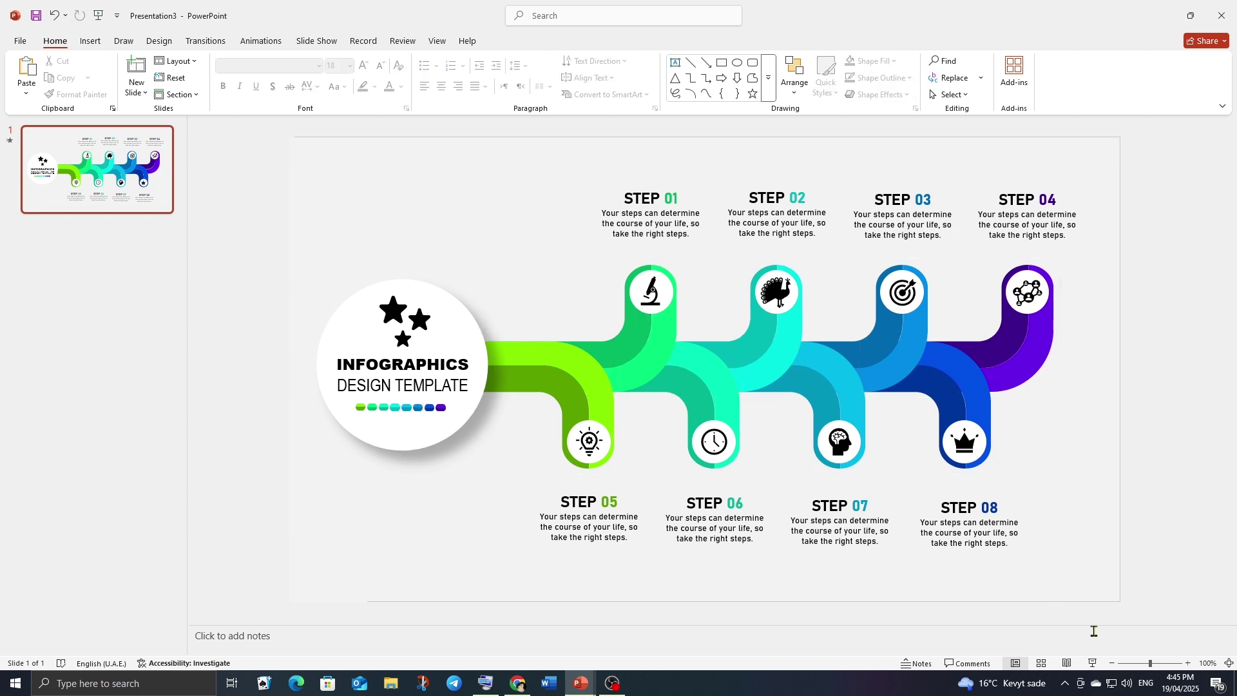
pyautogui.click(1093, 664)
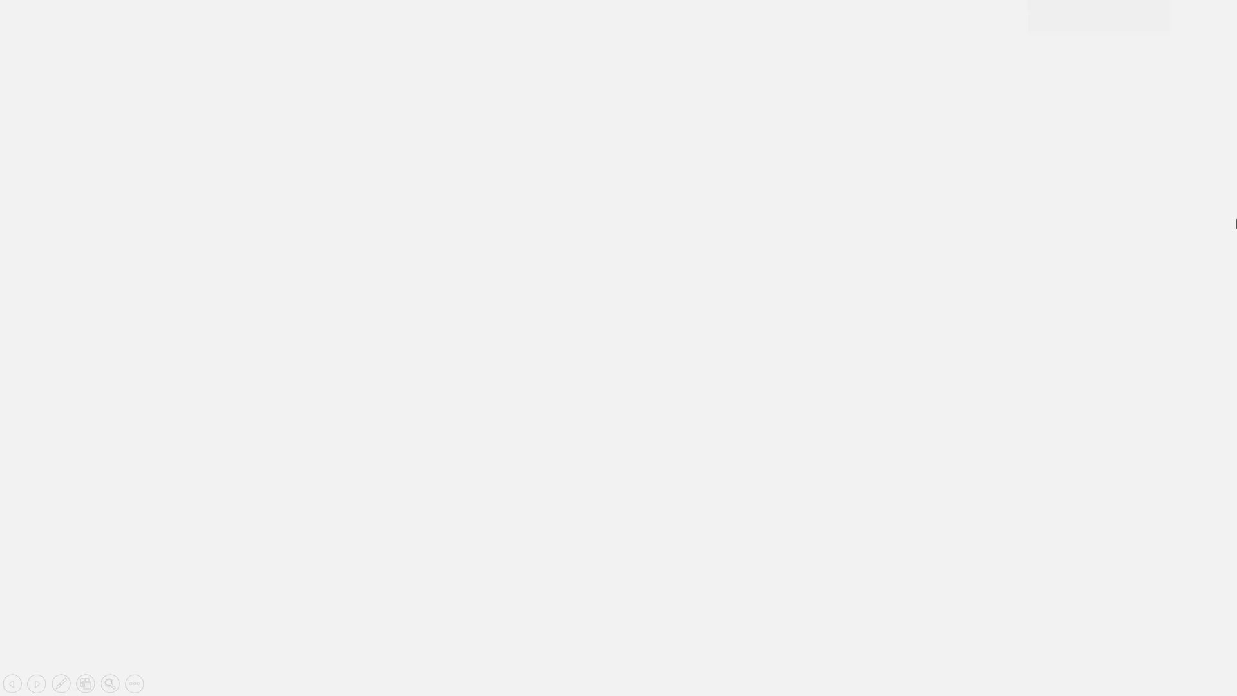